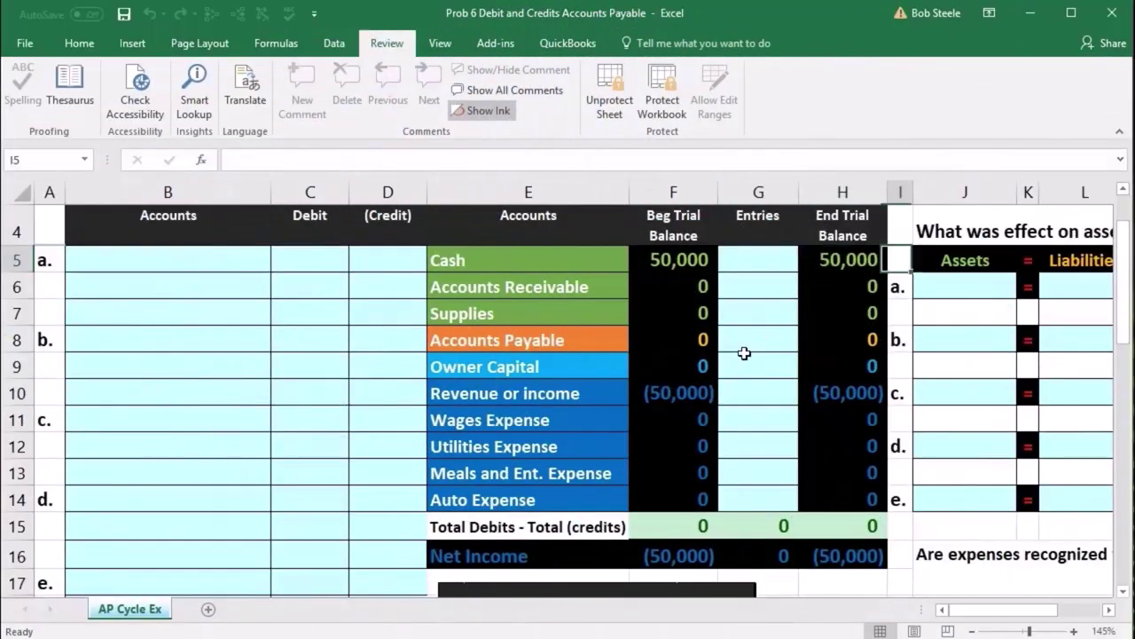
# - Look over the journal entry area, the trial balance and the asset, liability and owner's equity effect table
pyautogui.press('Right')
pyautogui.press('Right')
pyautogui.press('Right')
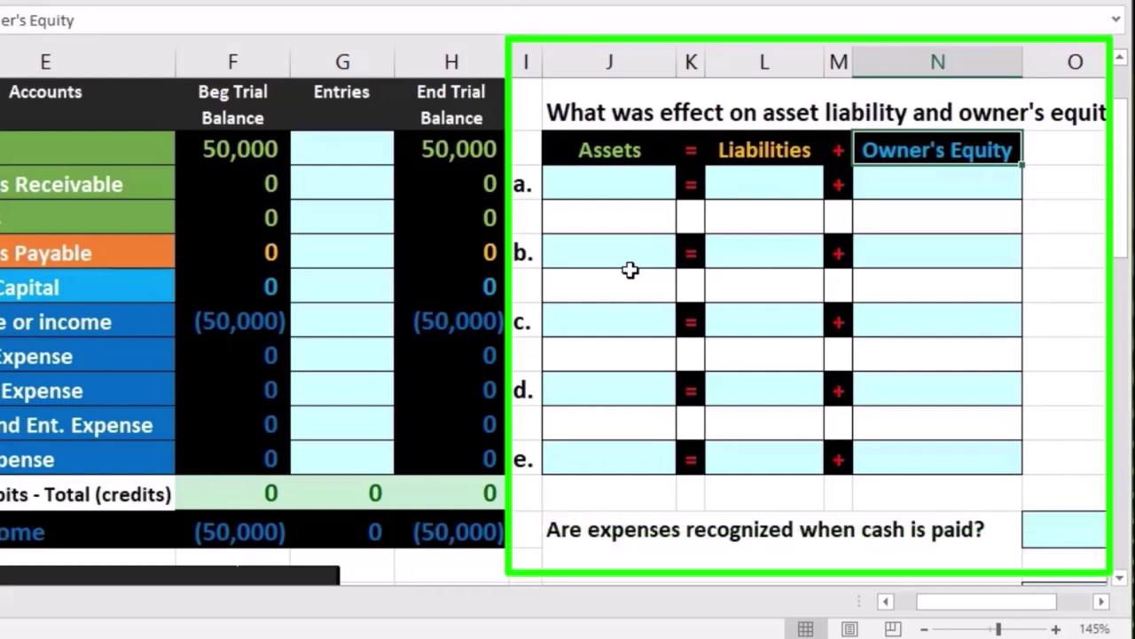
pyautogui.press('Left')
pyautogui.press('Left')
pyautogui.press('Left')
pyautogui.press('Left')
pyautogui.press('Left')
pyautogui.press('Left')
pyautogui.press('Left')
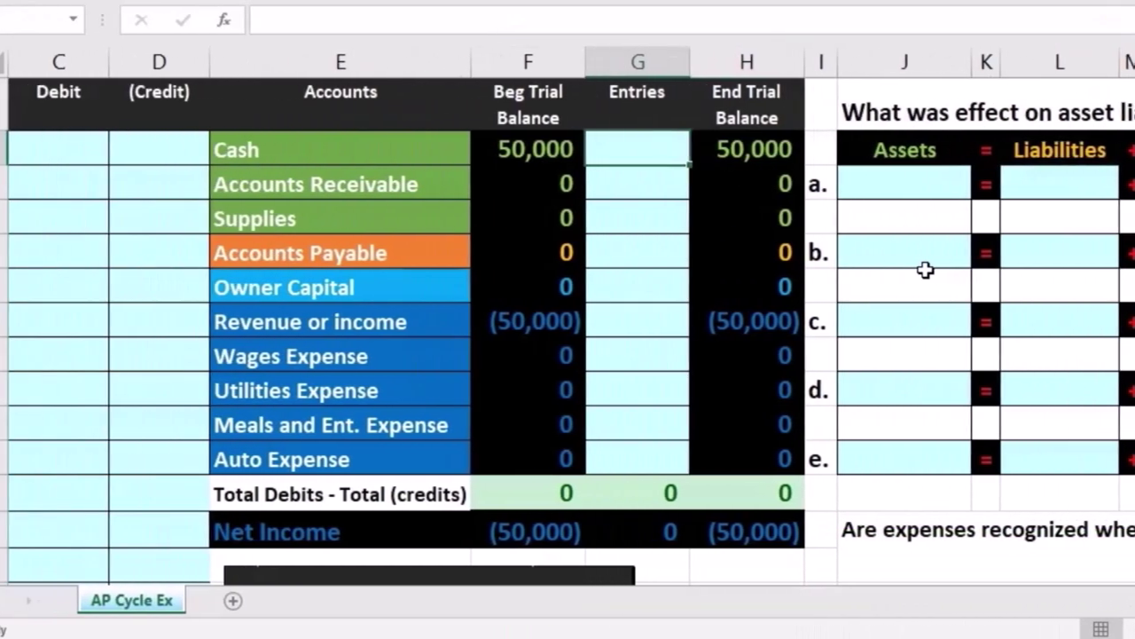
pyautogui.press('Left')
pyautogui.press('Left')
pyautogui.press('Left')
pyautogui.press('Left')
pyautogui.press('Left')
pyautogui.press('Up')
pyautogui.press('Right')
pyautogui.press('Right')
pyautogui.press('Right')
pyautogui.press('Right')
pyautogui.press('Right')
pyautogui.press('Right')
pyautogui.press('Right')
pyautogui.press('Right')
pyautogui.press('Right')
pyautogui.press('Right')
pyautogui.press('Right')
pyautogui.press('Right')
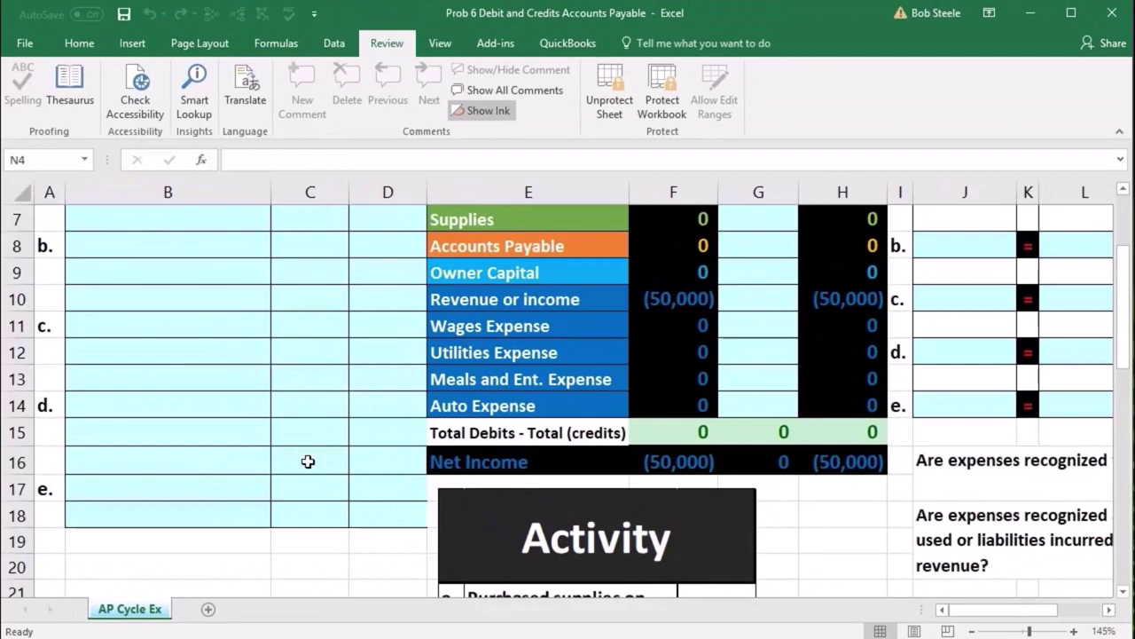
pyautogui.scroll(1, 308, 462)
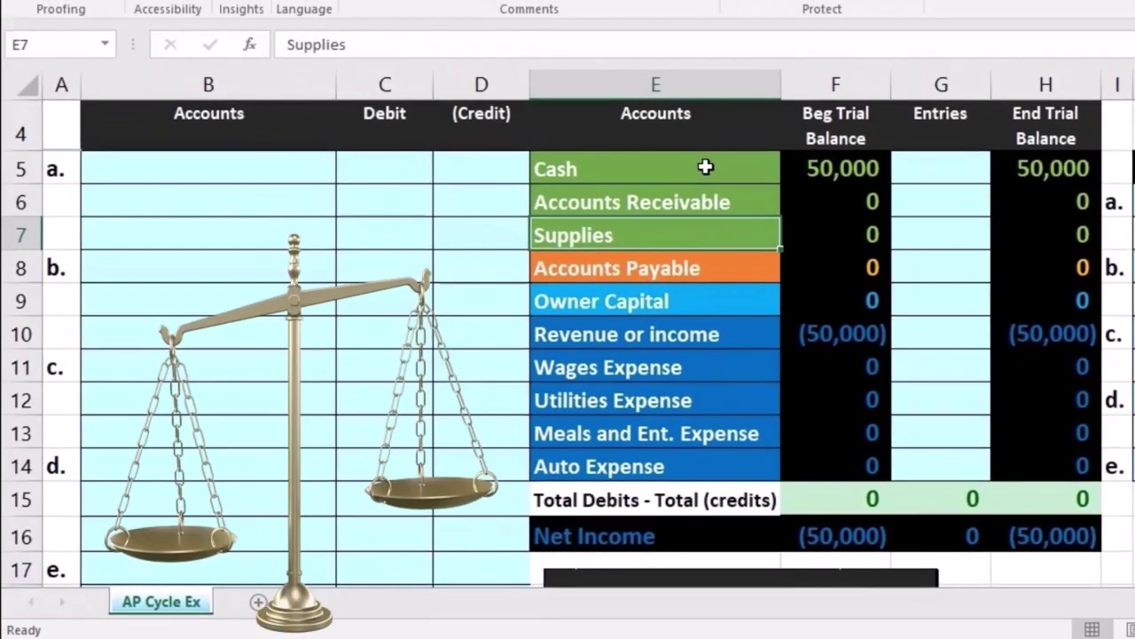
# - Copy the Supplies account name from the trial balance and paste it as values only into B5 for entry a
pyautogui.moveTo(660, 117); pyautogui.dragTo(733, 140)
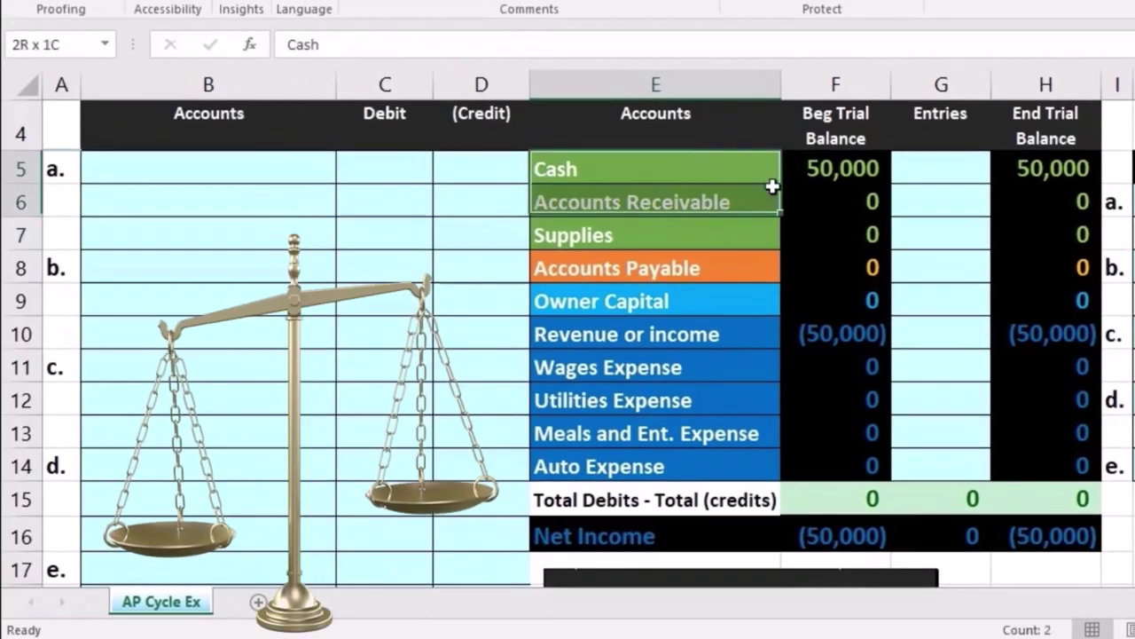
pyautogui.moveTo(773, 186); pyautogui.dragTo(811, 229)
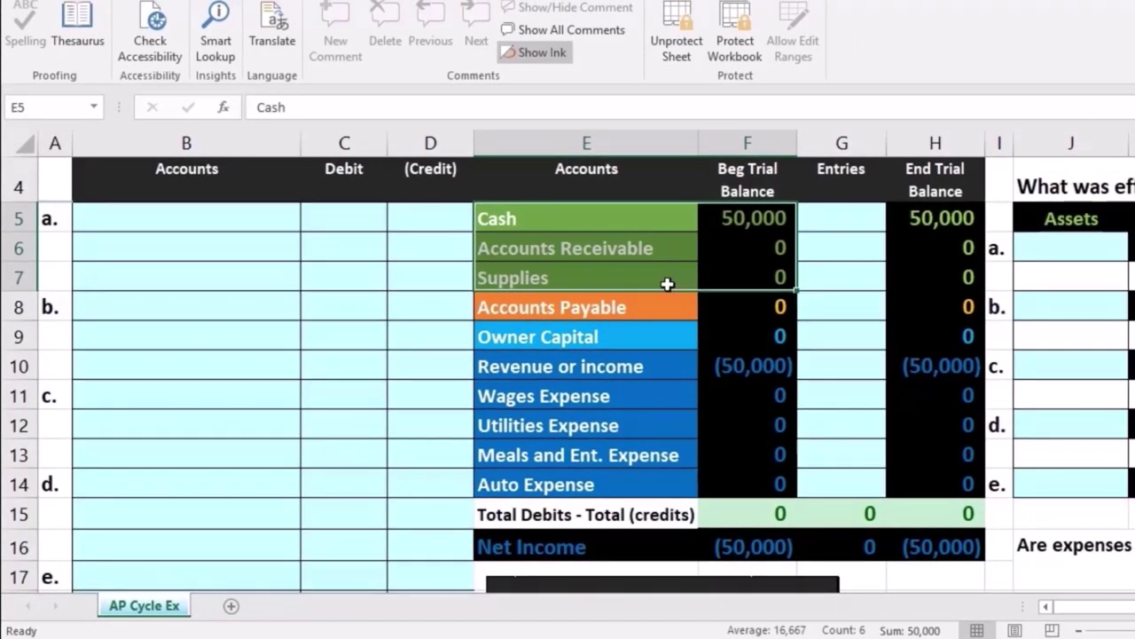
pyautogui.click(609, 279)
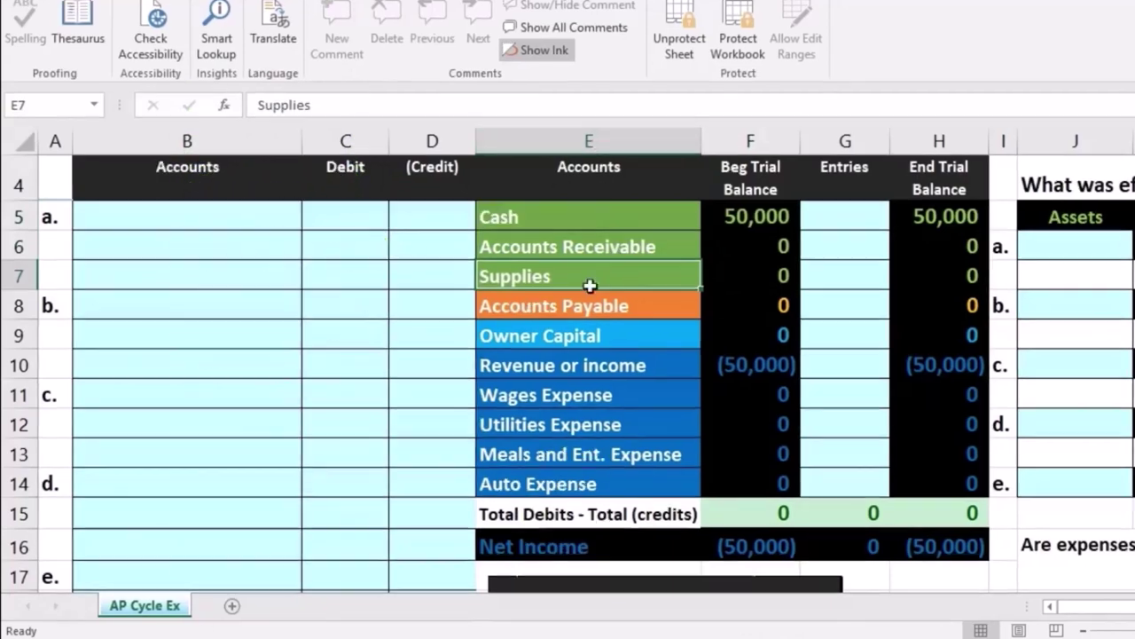
pyautogui.rightClick(596, 275)
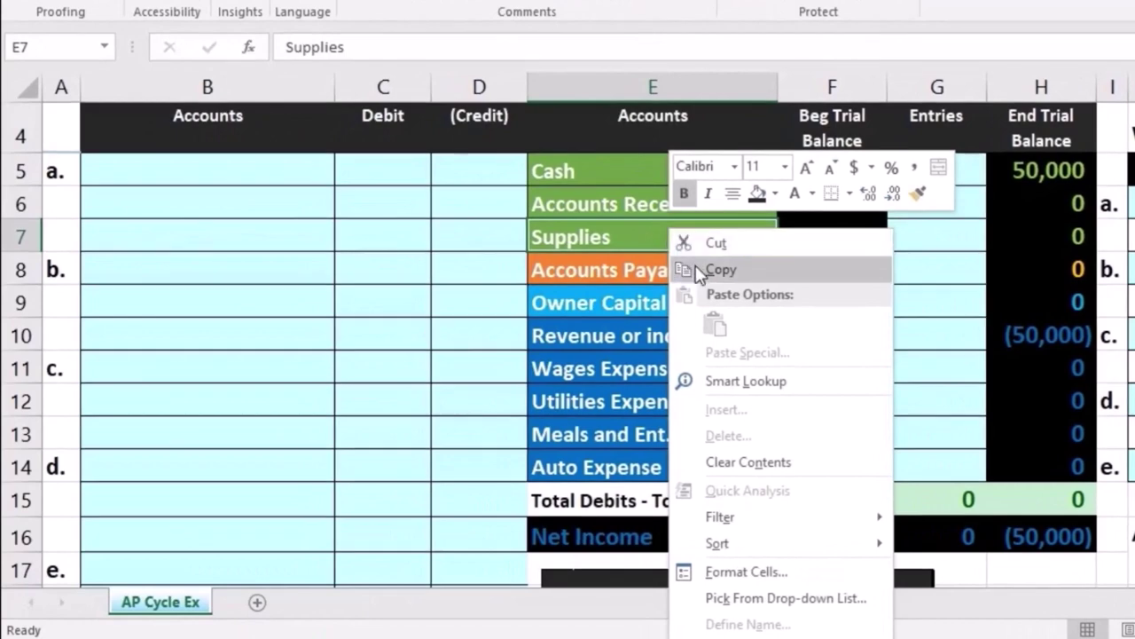
pyautogui.click(718, 269)
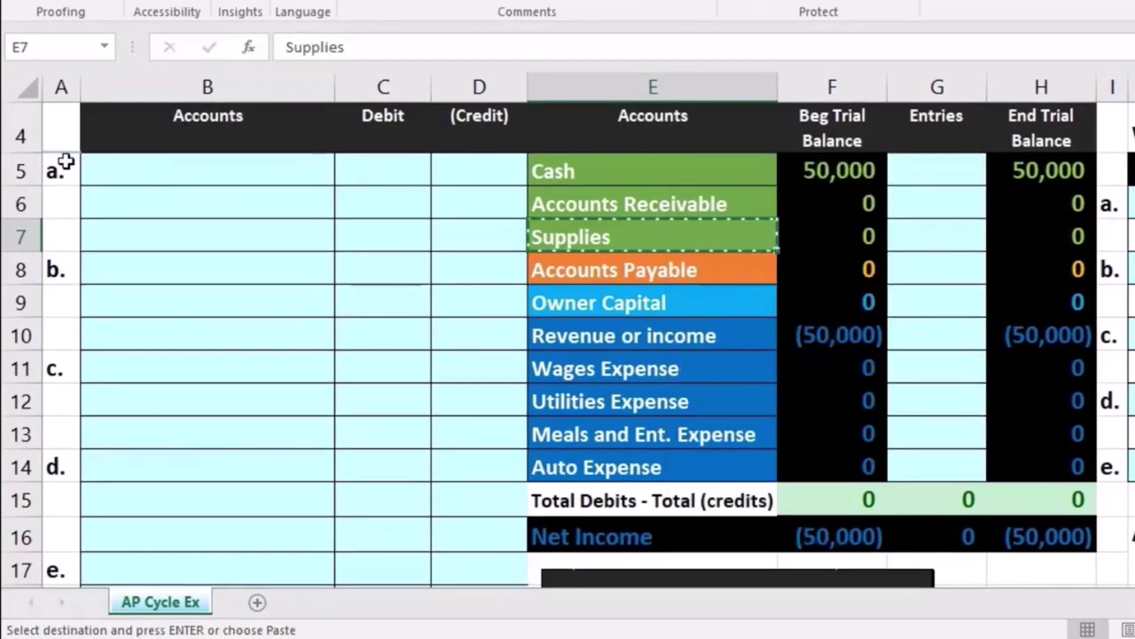
pyautogui.click(167, 176)
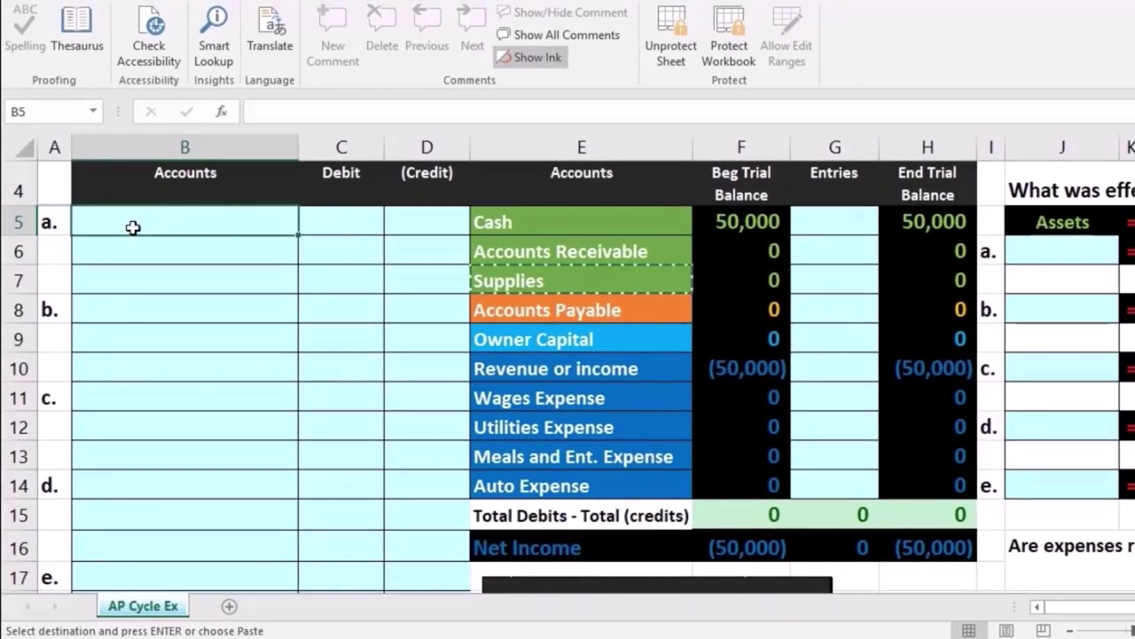
pyautogui.rightClick(132, 228)
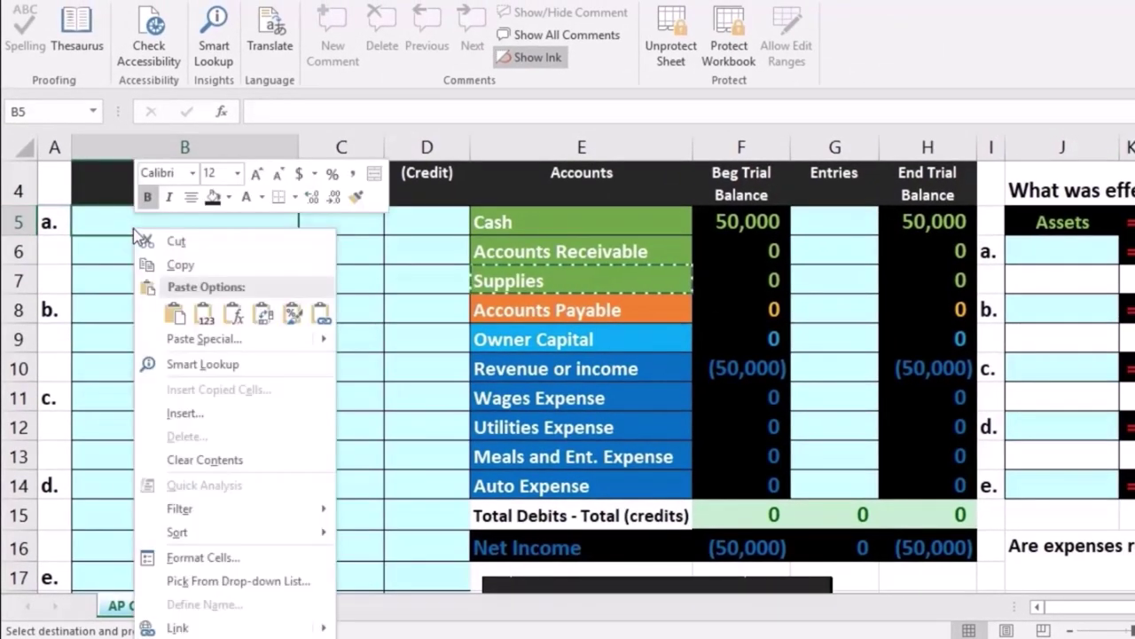
pyautogui.click(181, 320)
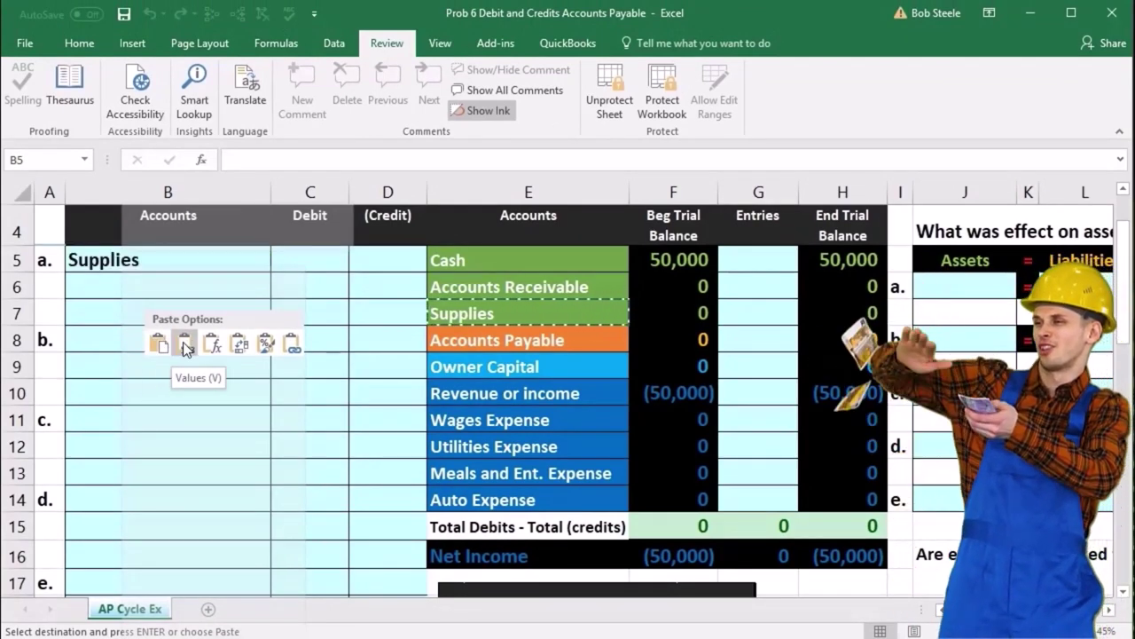
pyautogui.click(183, 344)
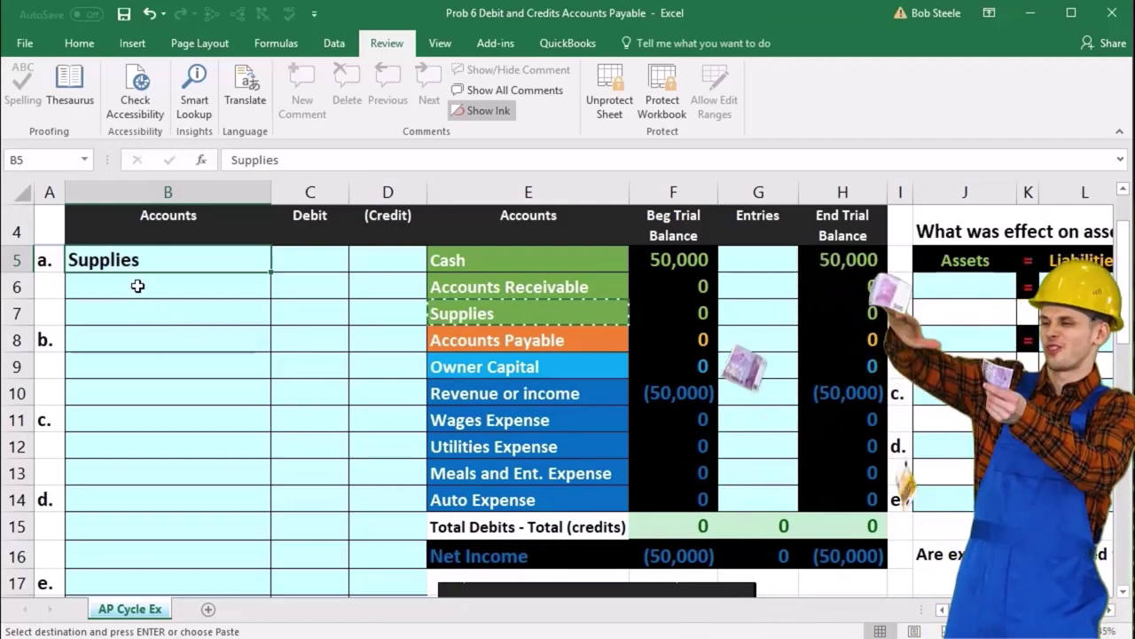
# - Enter a debit of 585 for Supplies in C5, using the amount from the activity list
pyautogui.click(291, 258)
pyautogui.scroll(-2, 420, 415)
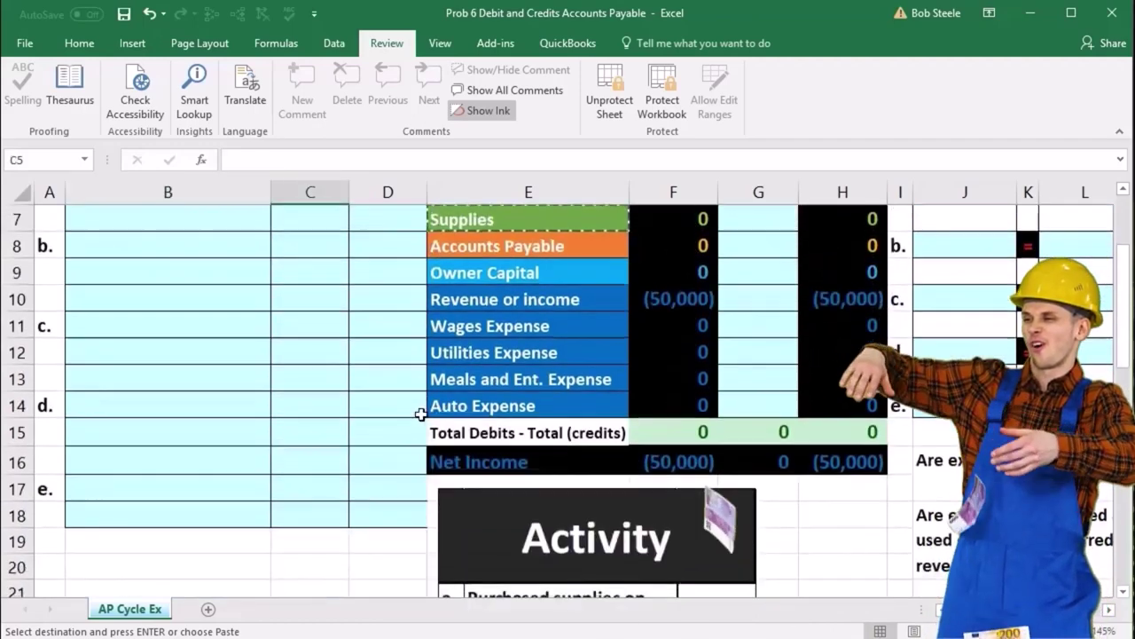
pyautogui.scroll(2, 421, 414)
pyautogui.write('585')
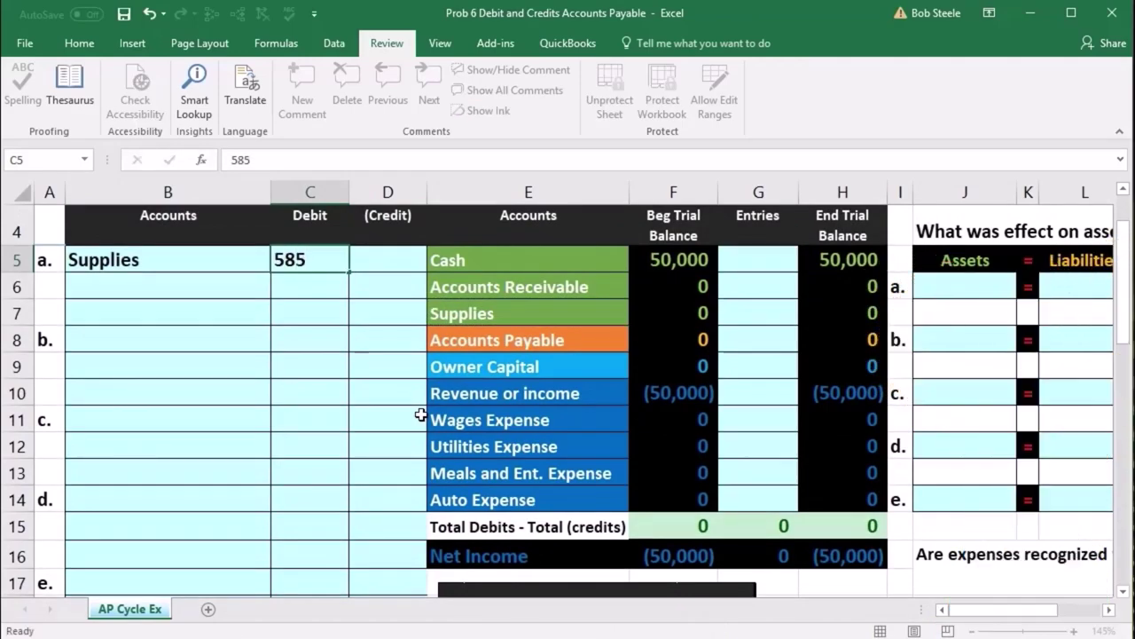
pyautogui.press('Return')
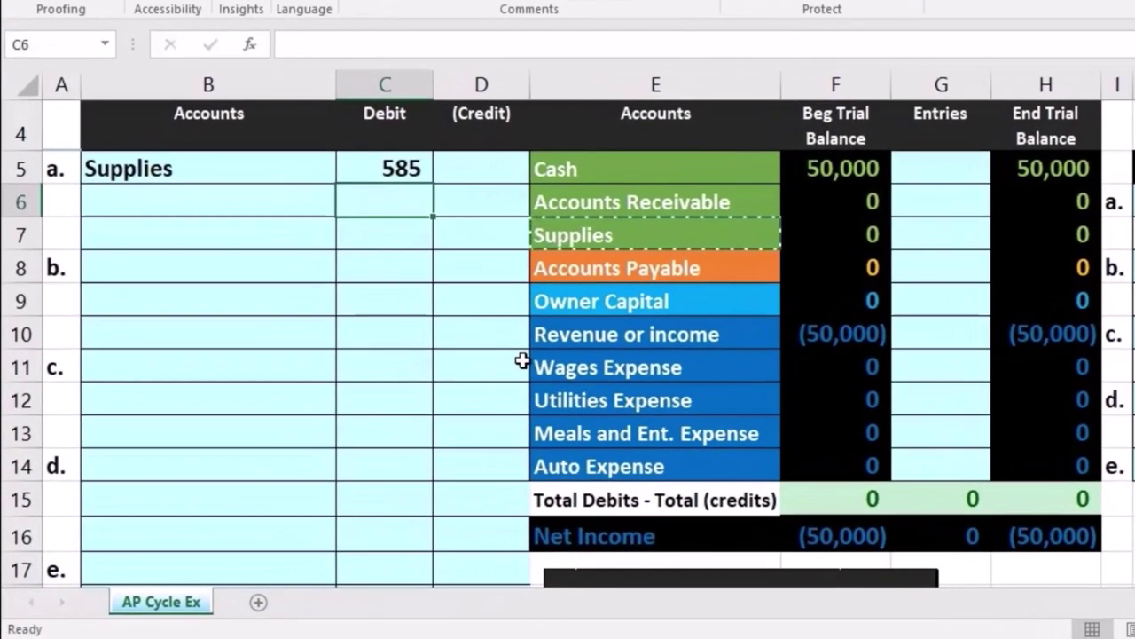
# - Enter the credit for entry a in D6 as the negative of the debit, using the formula -C5
pyautogui.click(288, 170)
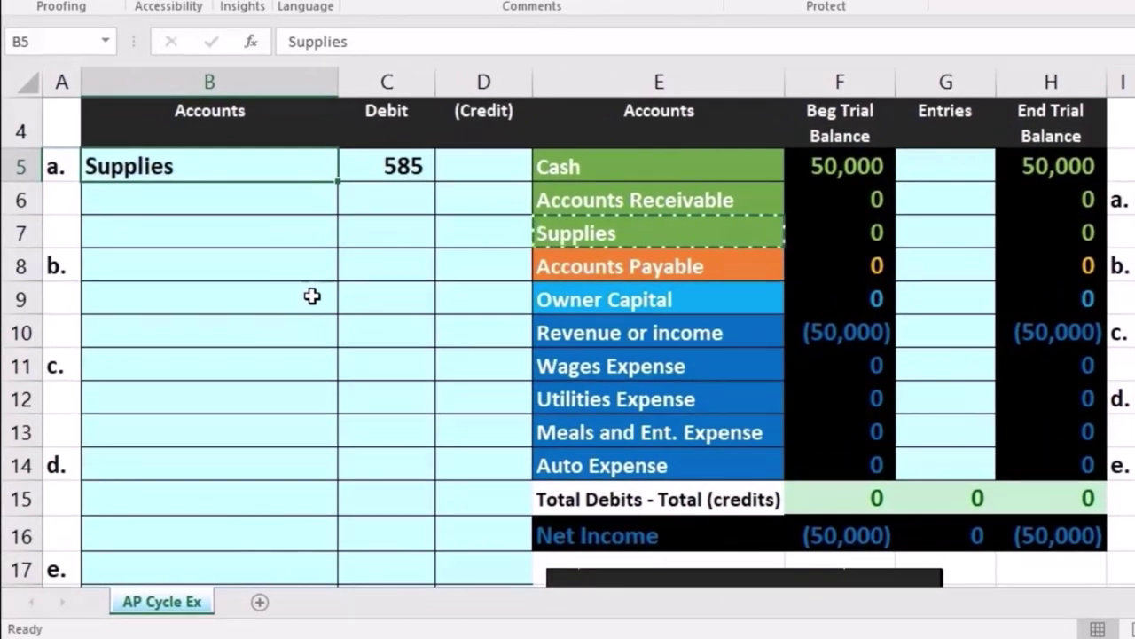
pyautogui.click(643, 233)
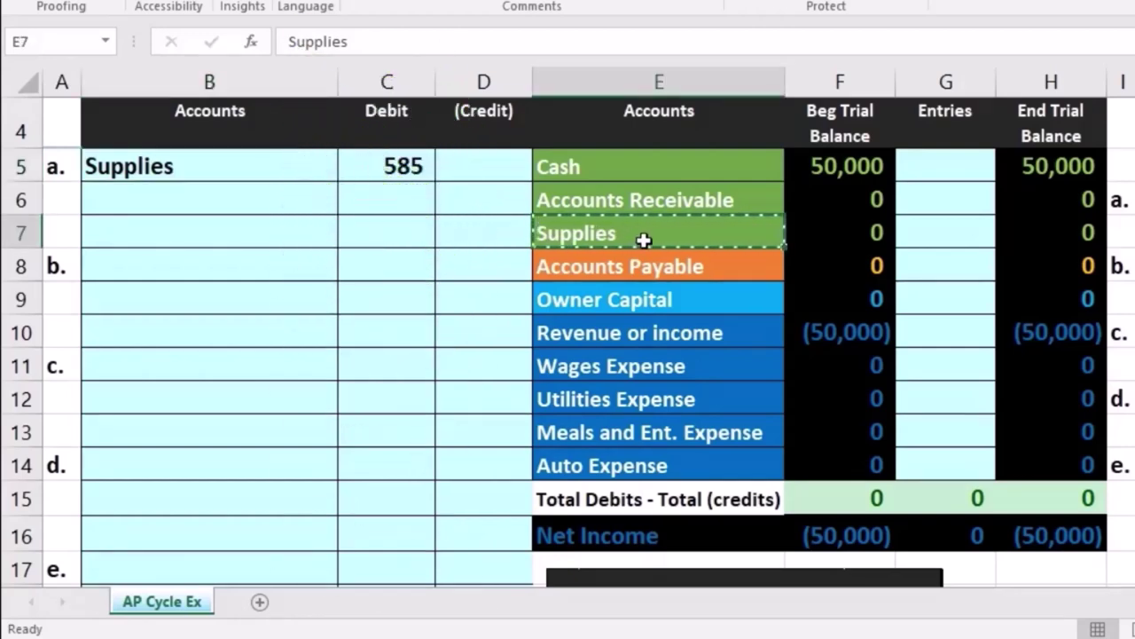
pyautogui.moveTo(615, 367); pyautogui.dragTo(614, 458)
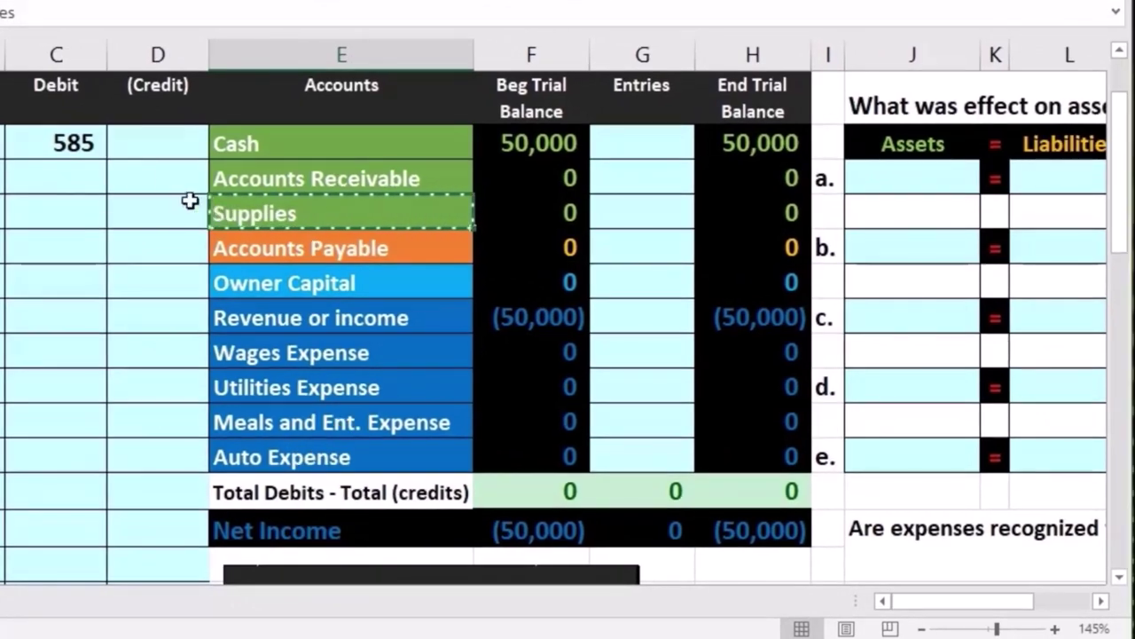
pyautogui.click(81, 143)
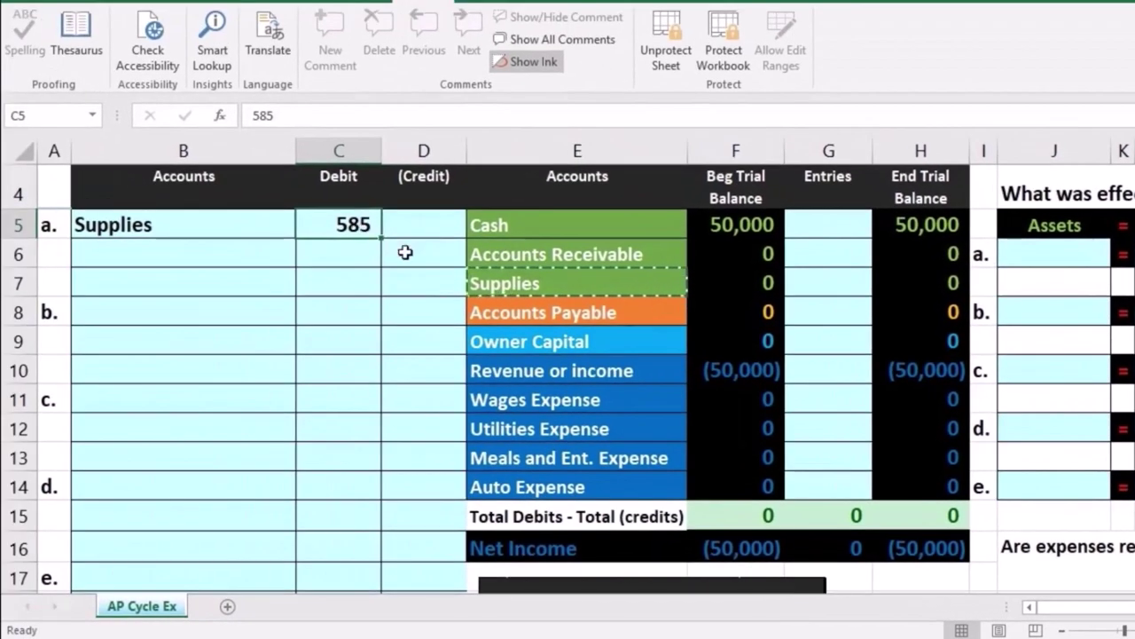
pyautogui.click(405, 253)
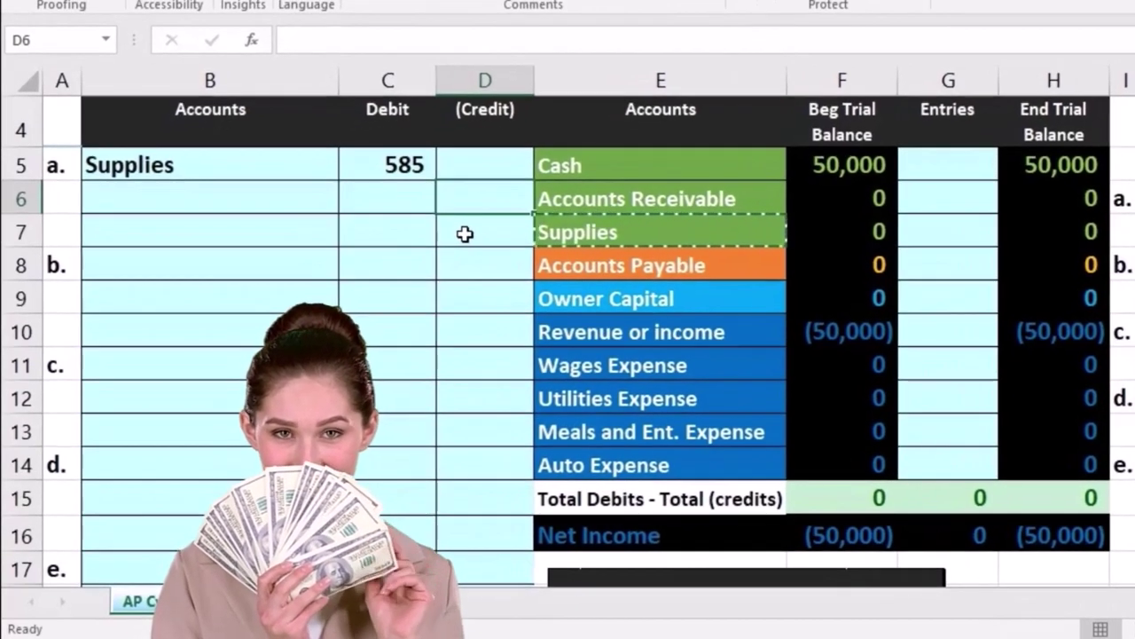
pyautogui.write('-')
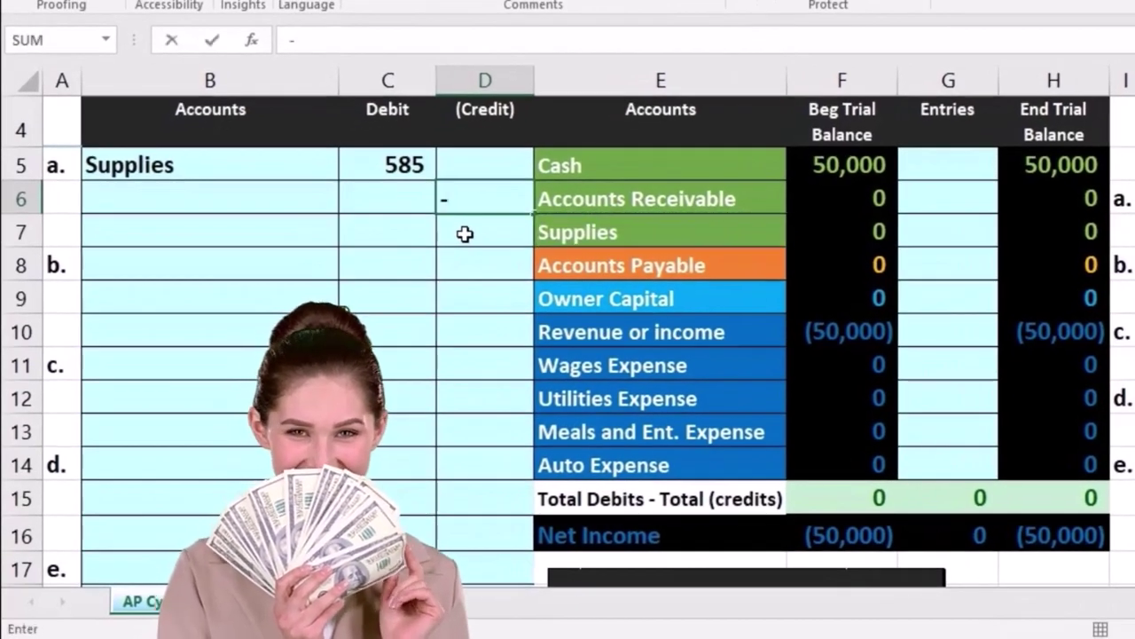
pyautogui.click(404, 165)
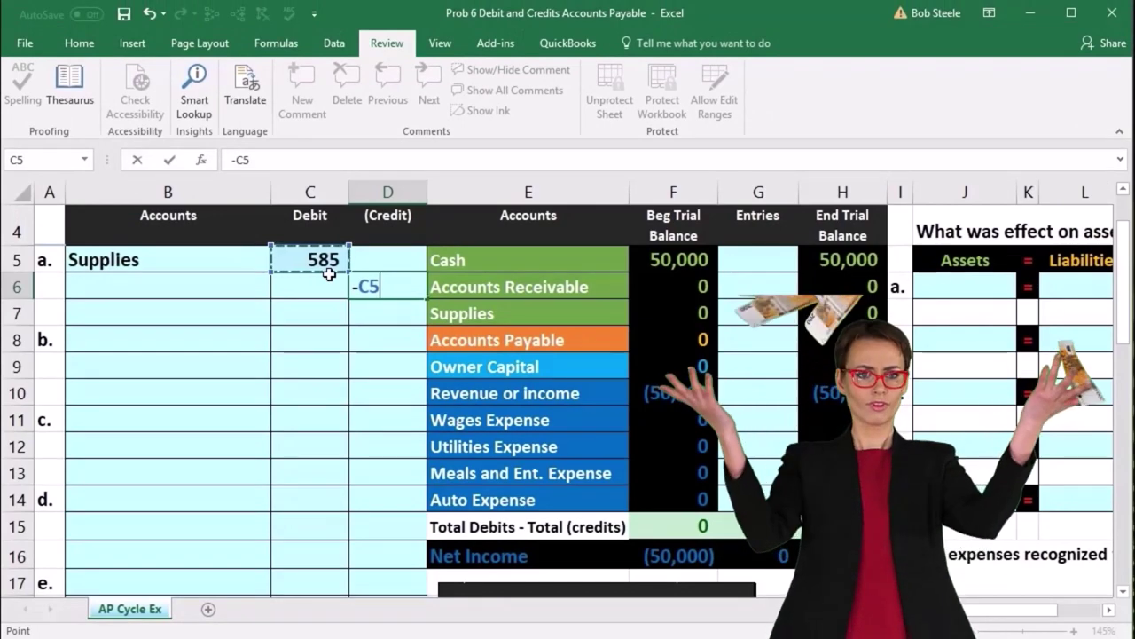
pyautogui.press('Return')
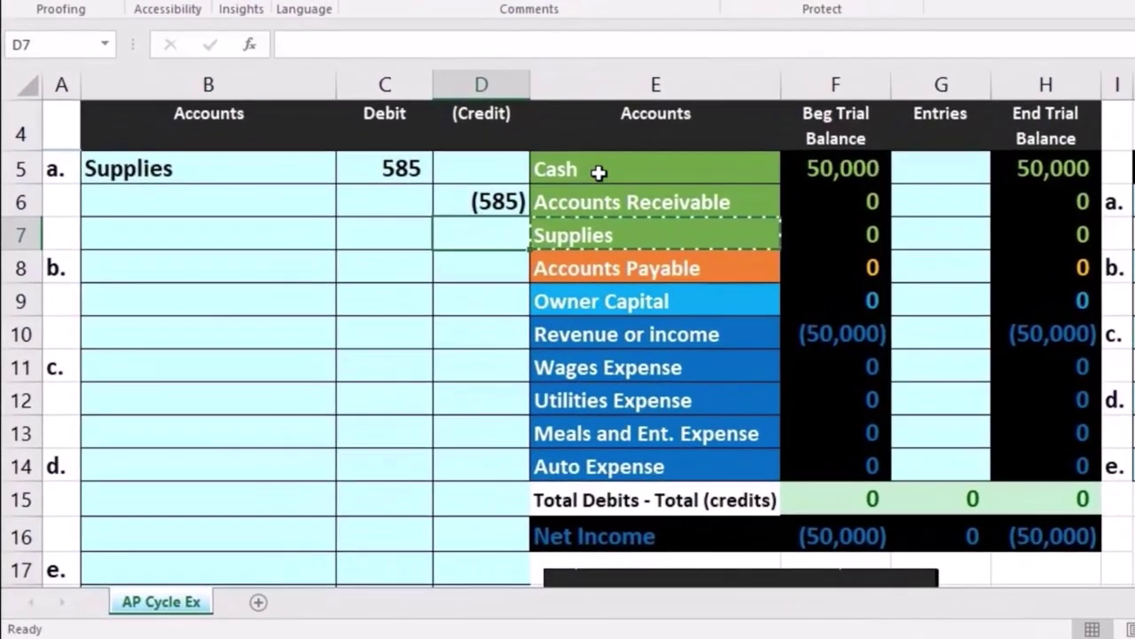
# - Copy the Accounts Payable account name as values only into B6 and indent it beneath Supplies
pyautogui.click(482, 263)
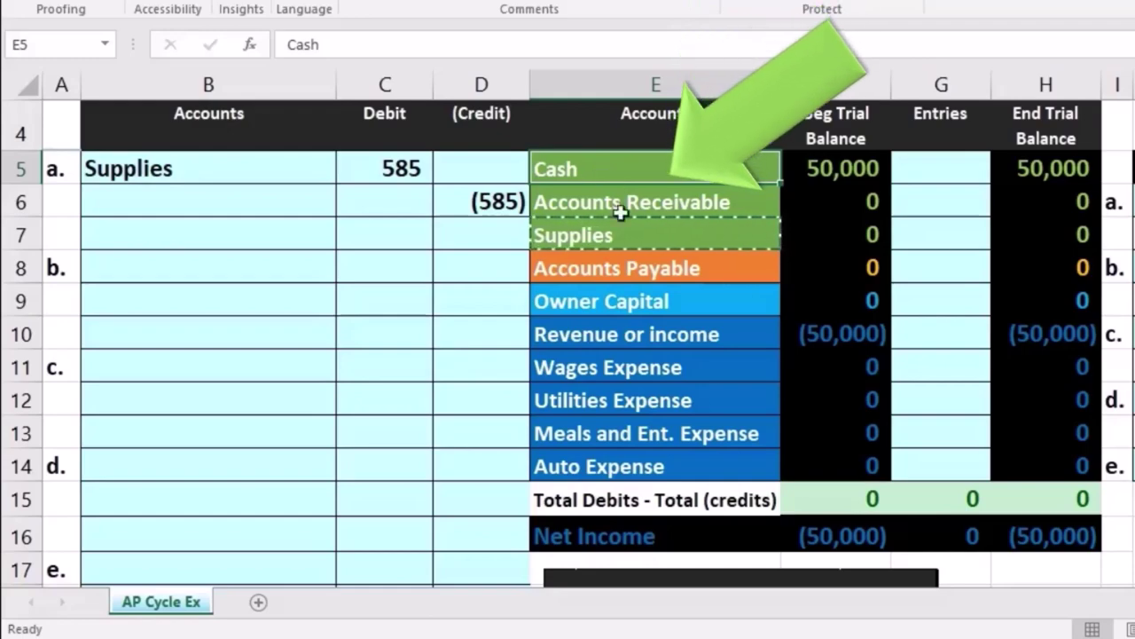
pyautogui.click(649, 266)
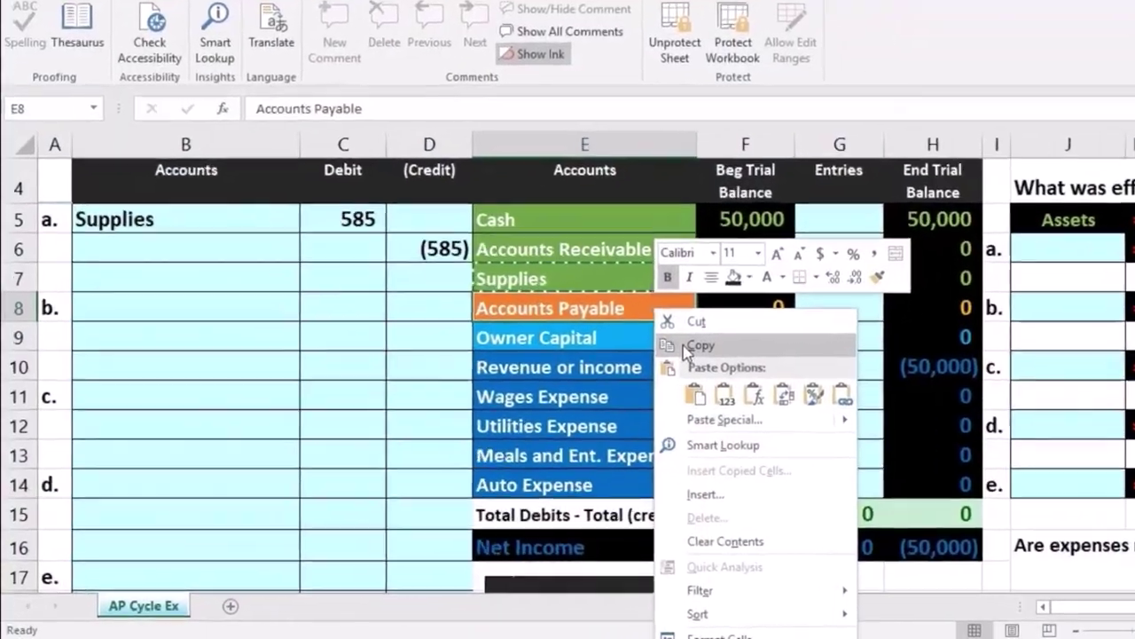
pyautogui.click(624, 373)
pyautogui.click(239, 193)
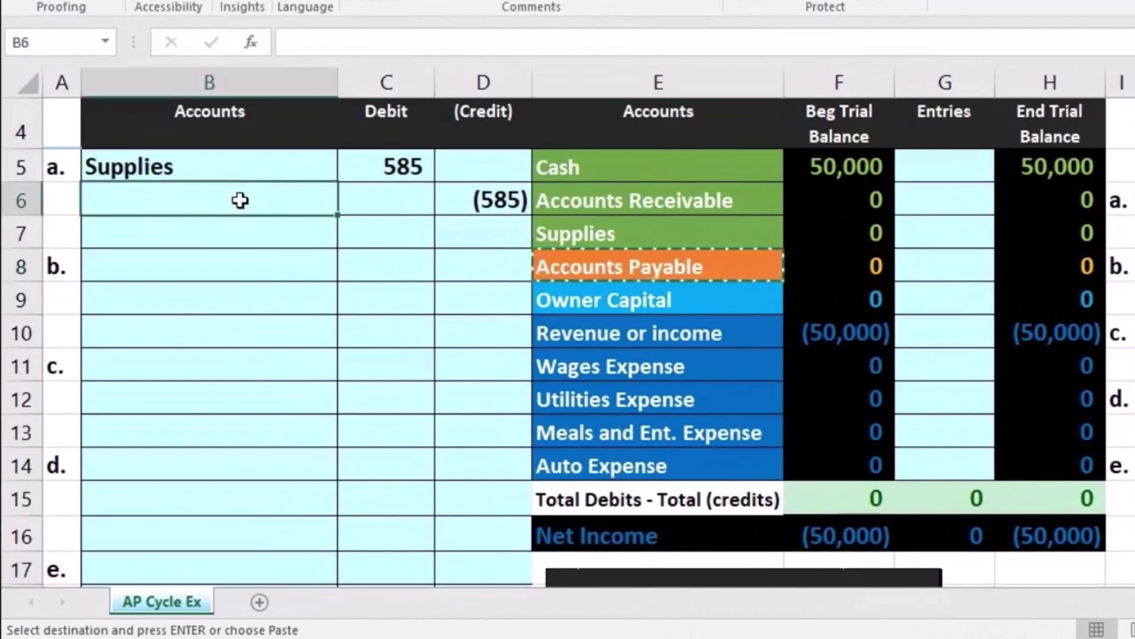
pyautogui.rightClick(241, 204)
pyautogui.click(323, 300)
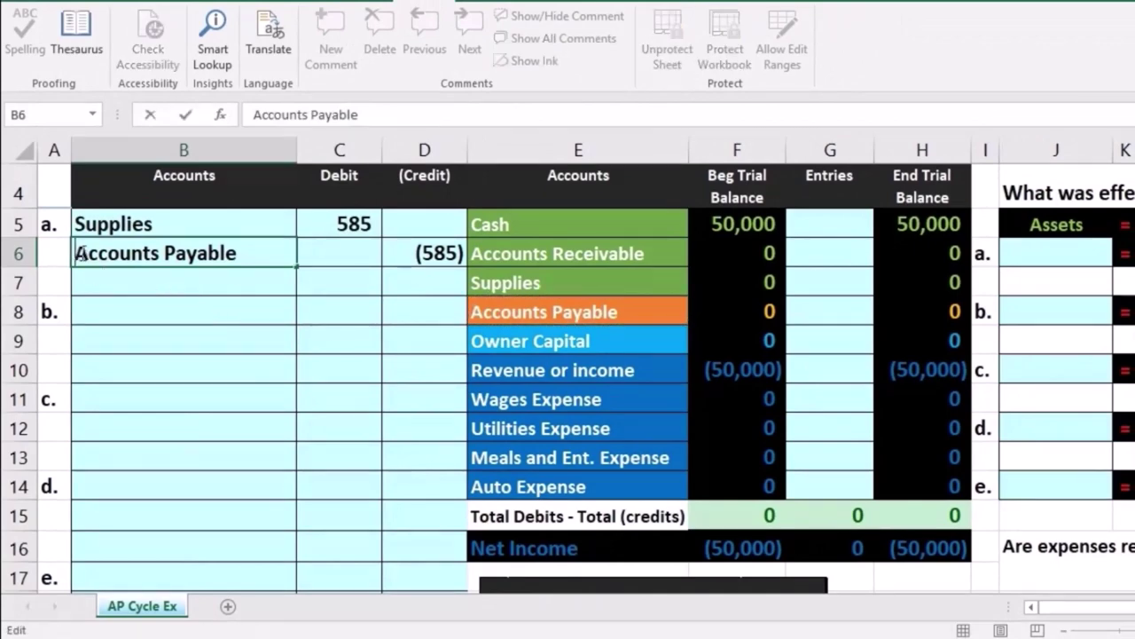
pyautogui.doubleClick(78, 253)
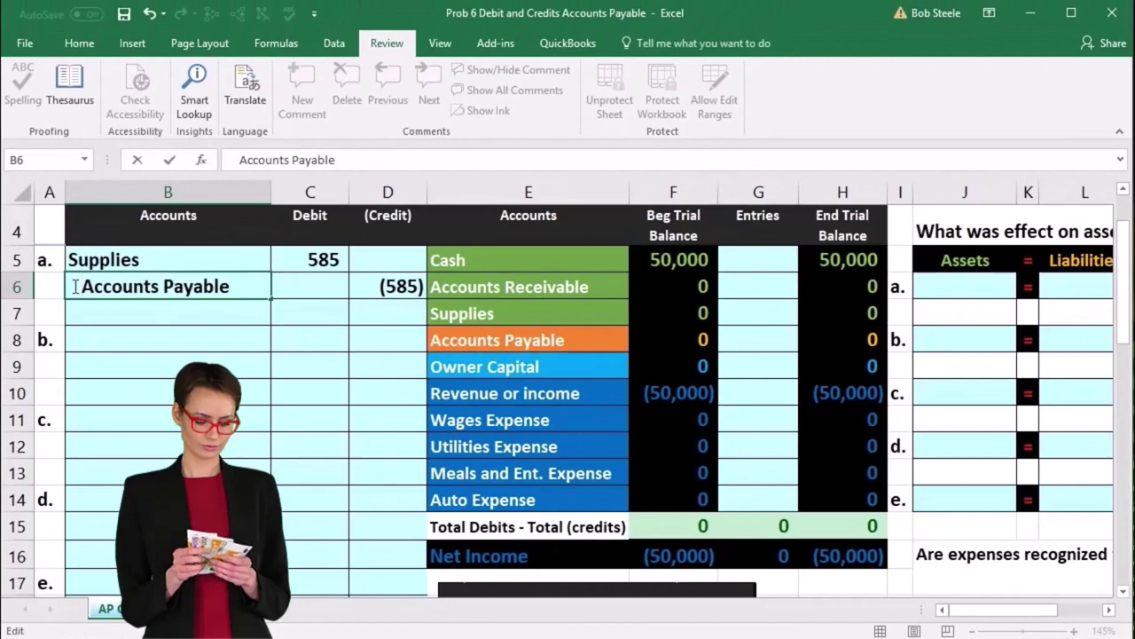
pyautogui.press('Return')
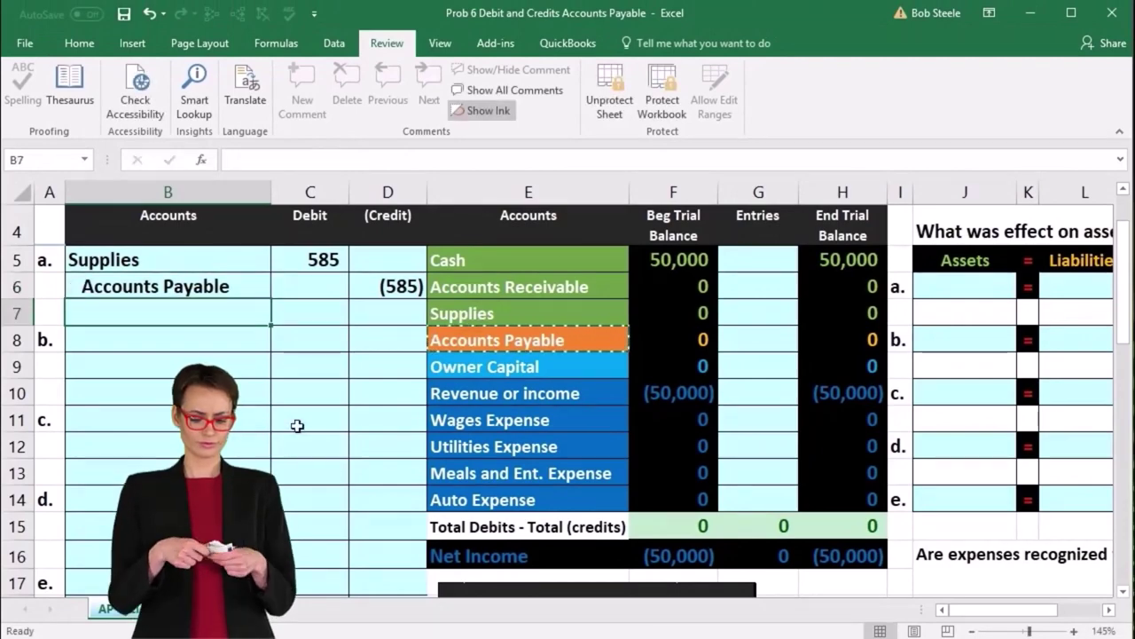
# - Post the Supplies debit of entry a to the trial balance Entries column in G7 with the formula =C5
pyautogui.scroll(-3, 340, 449)
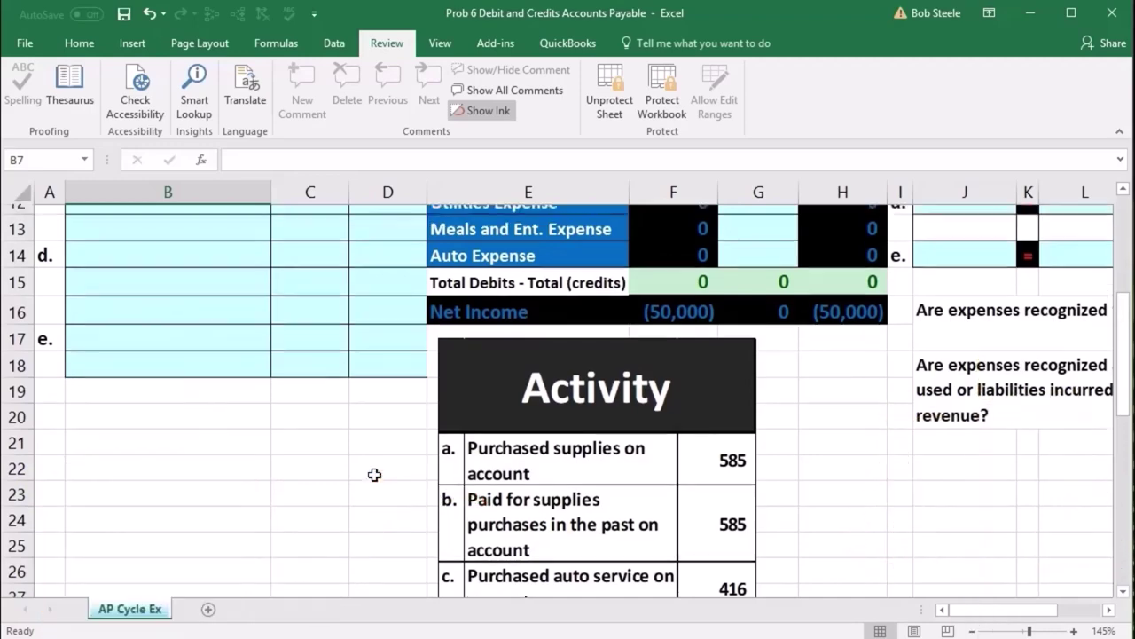
pyautogui.scroll(3, 375, 474)
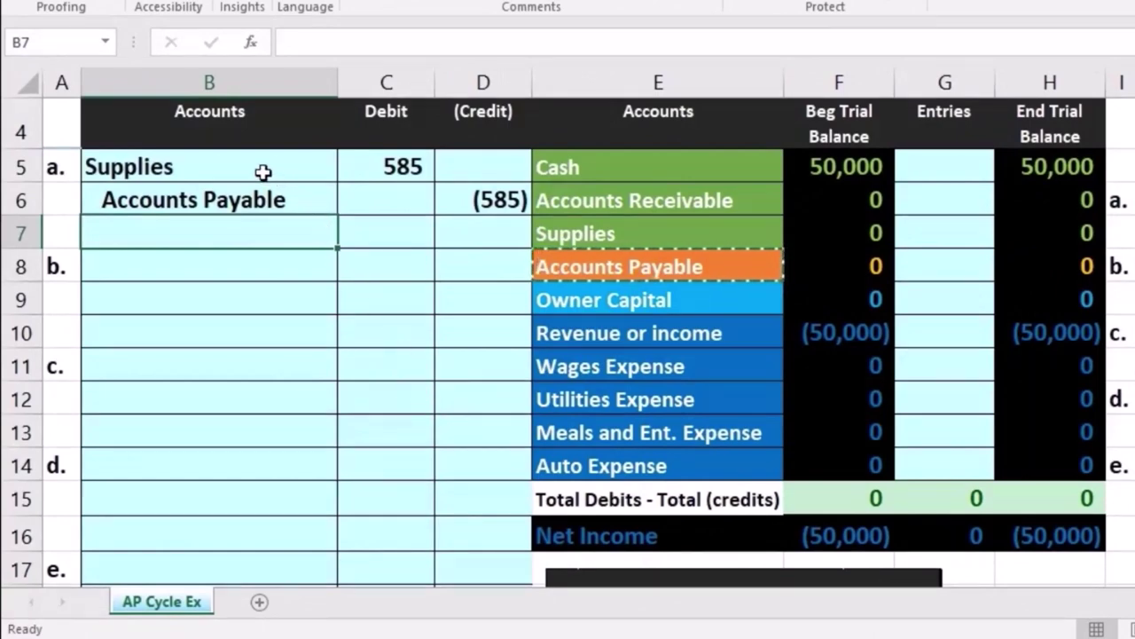
pyautogui.moveTo(263, 172); pyautogui.dragTo(408, 176)
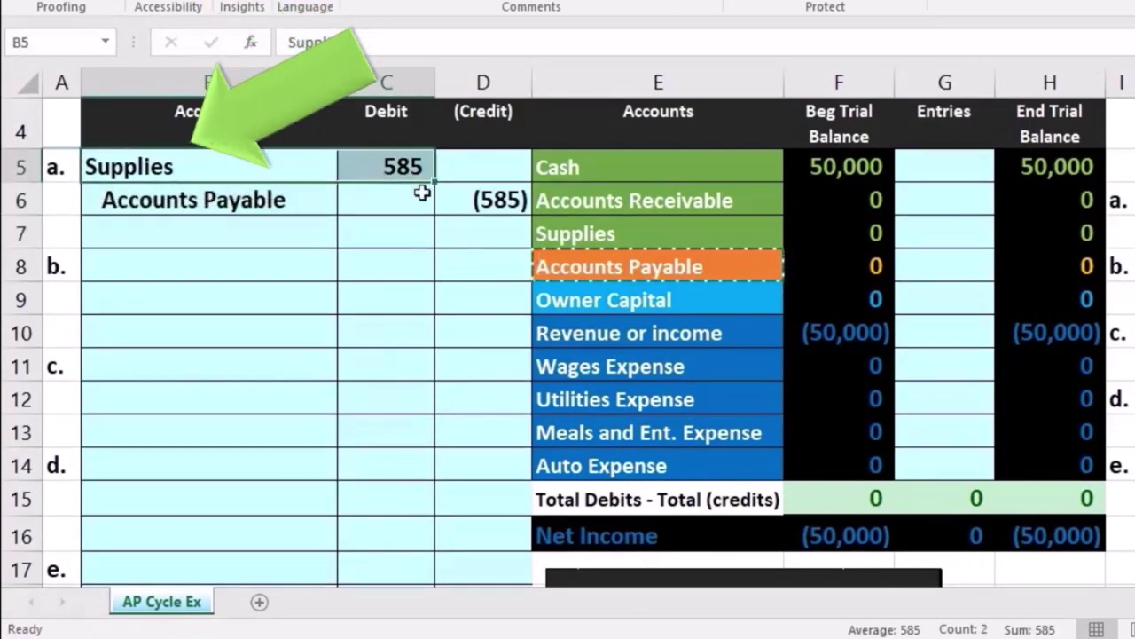
pyautogui.click(602, 231)
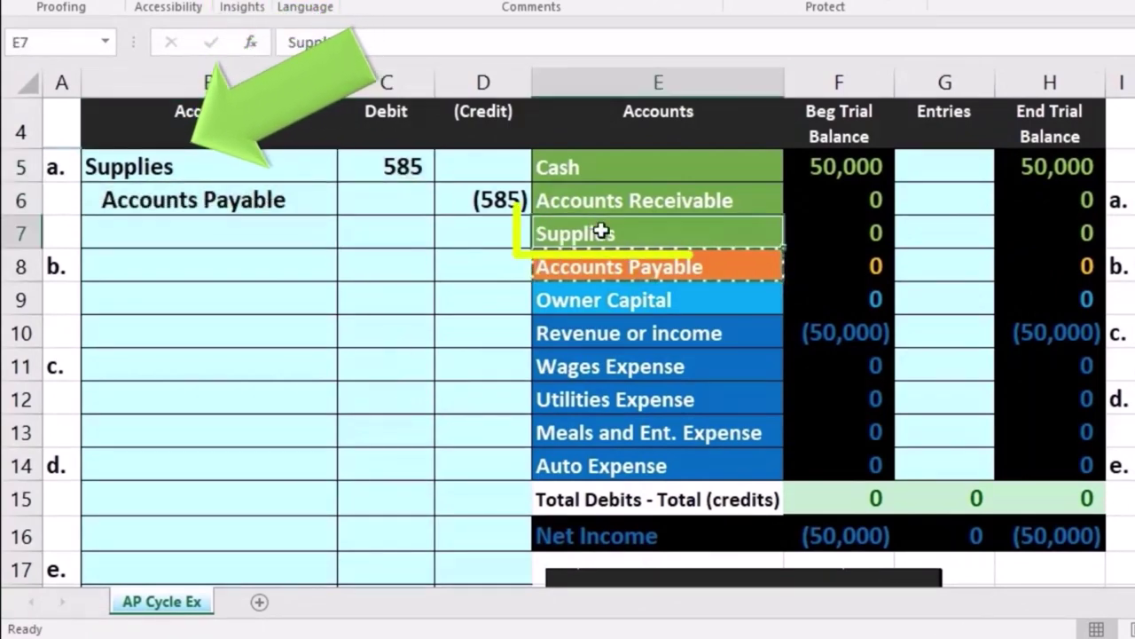
pyautogui.click(934, 231)
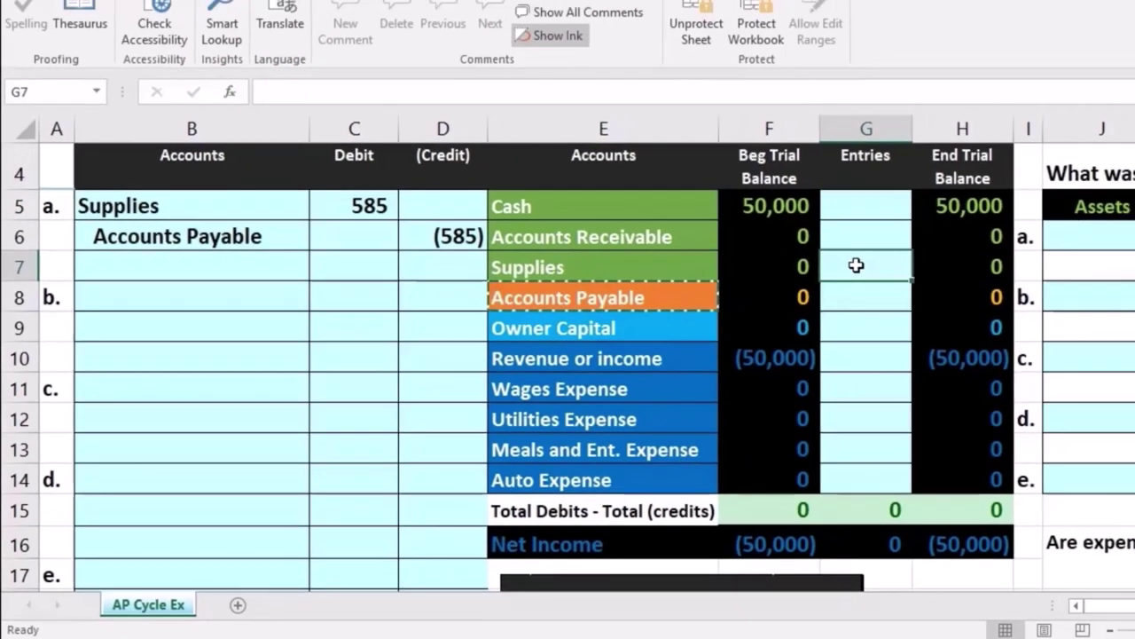
pyautogui.write('=')
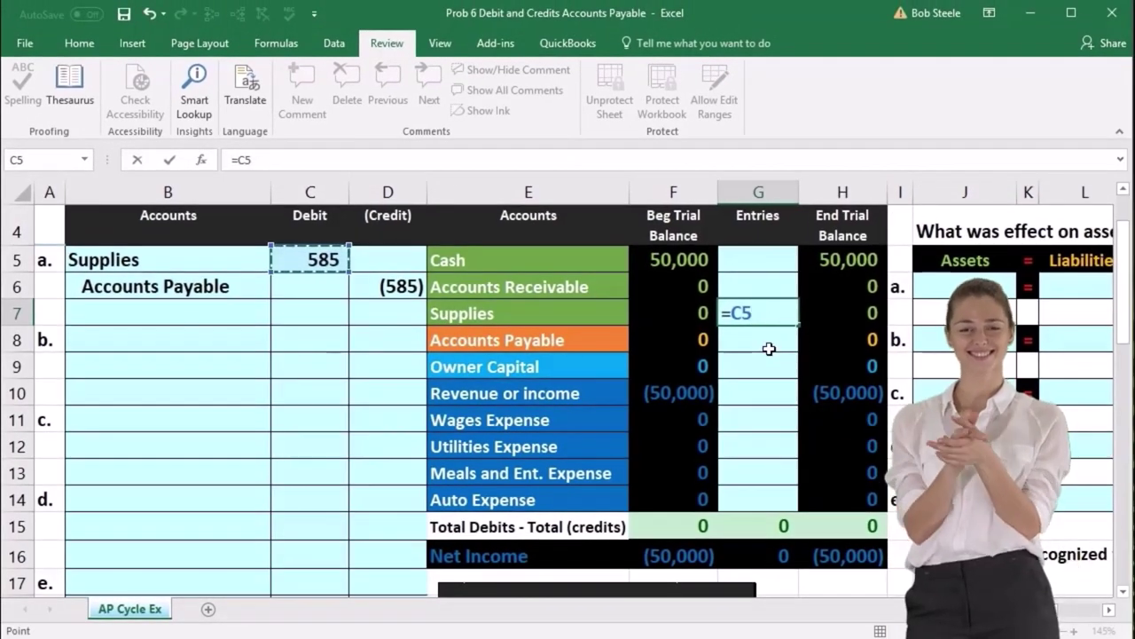
pyautogui.press('Return')
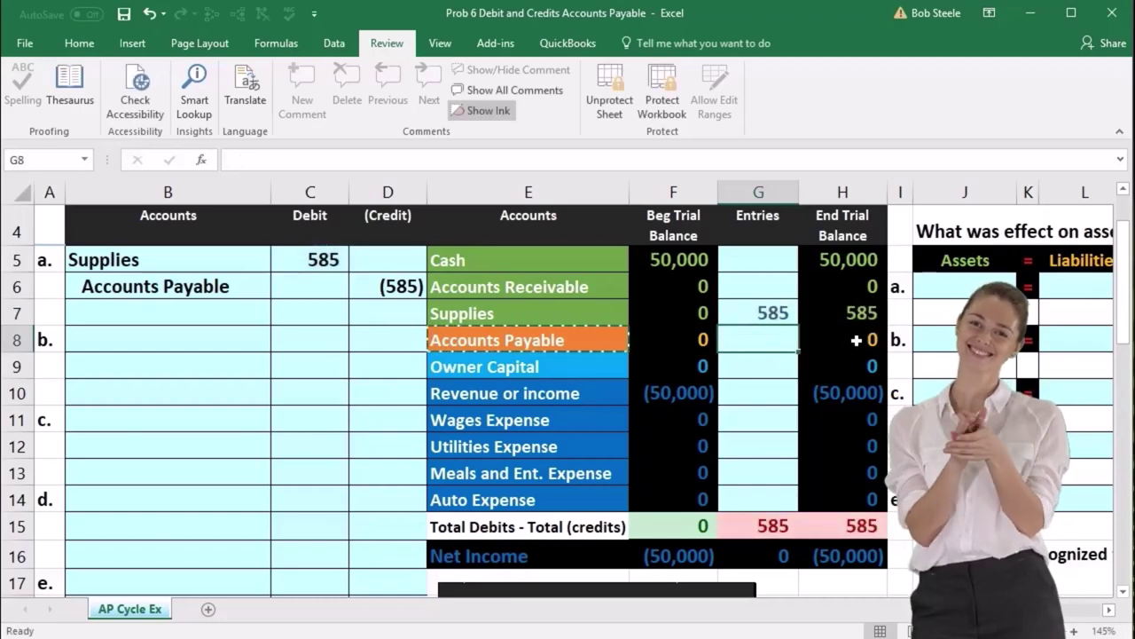
# - Check the Supplies row, the ending balances and the debits minus credits total in the ending trial balance
pyautogui.click(701, 314)
pyautogui.click(744, 314)
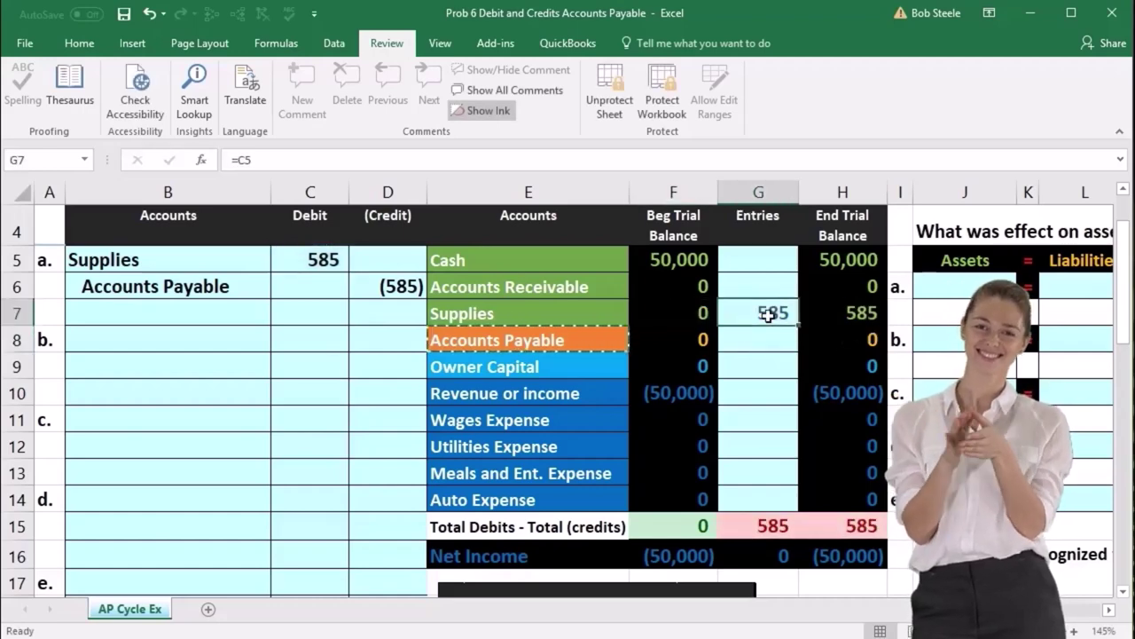
pyautogui.click(844, 317)
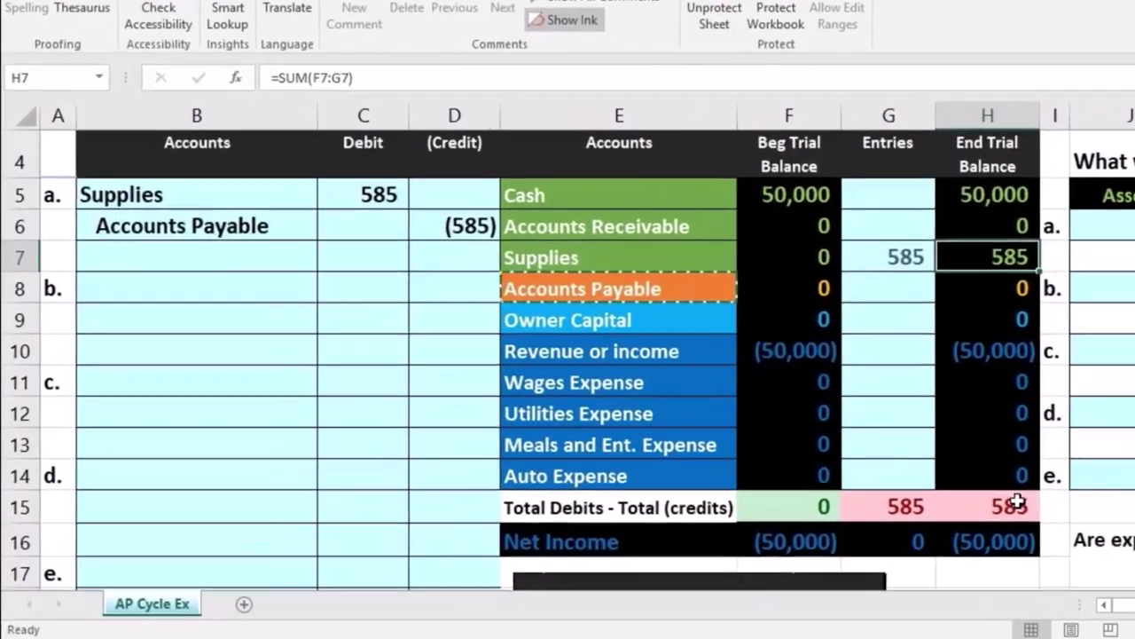
pyautogui.click(1015, 503)
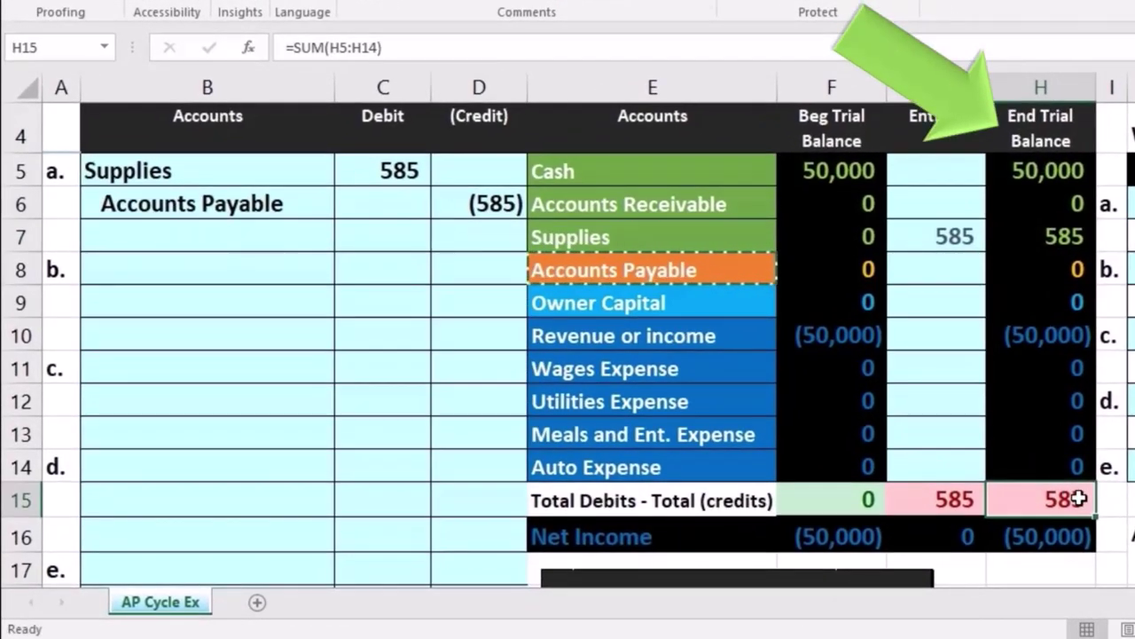
pyautogui.click(1042, 181)
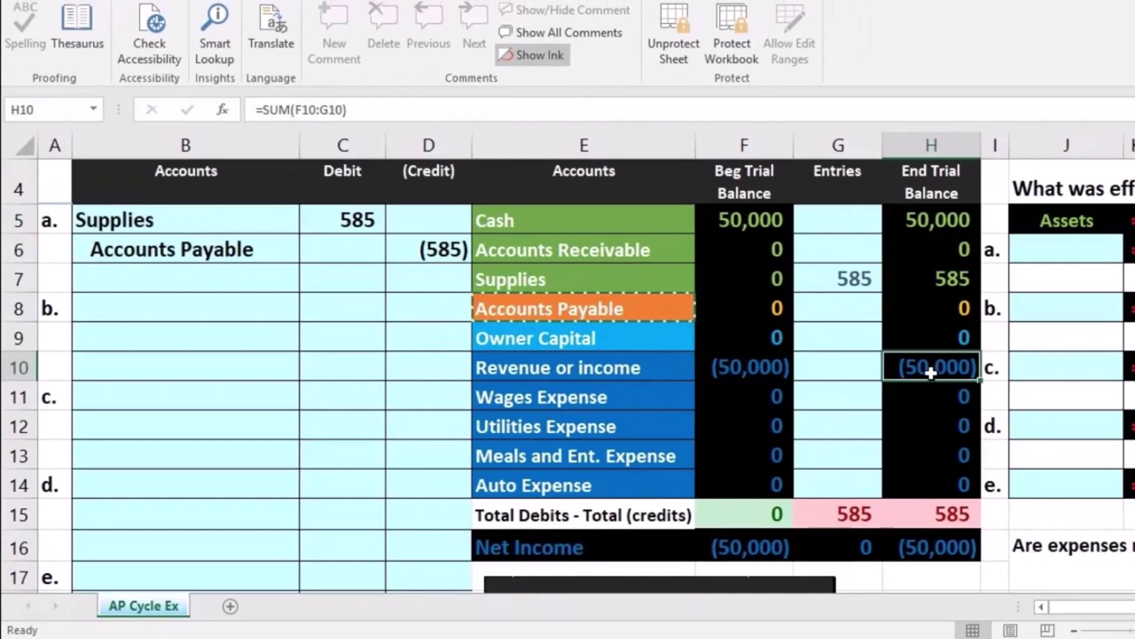
pyautogui.moveTo(748, 228); pyautogui.dragTo(743, 296)
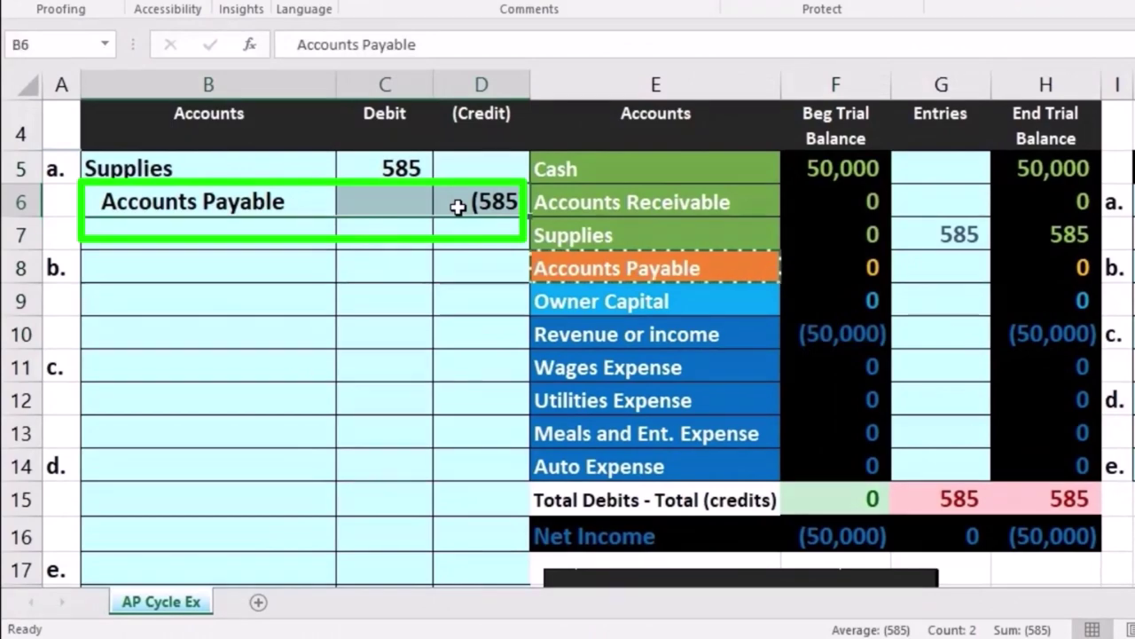
# - Post the Accounts Payable credit of entry a to the trial balance in G8, linking it to the amount in D6
pyautogui.click(612, 255)
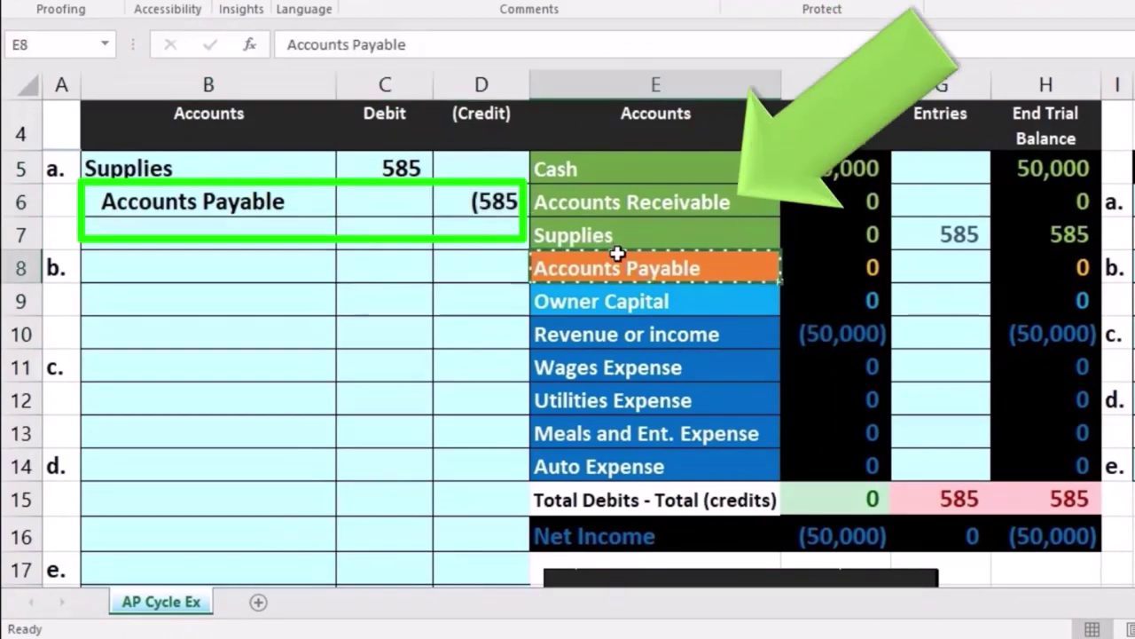
pyautogui.click(932, 275)
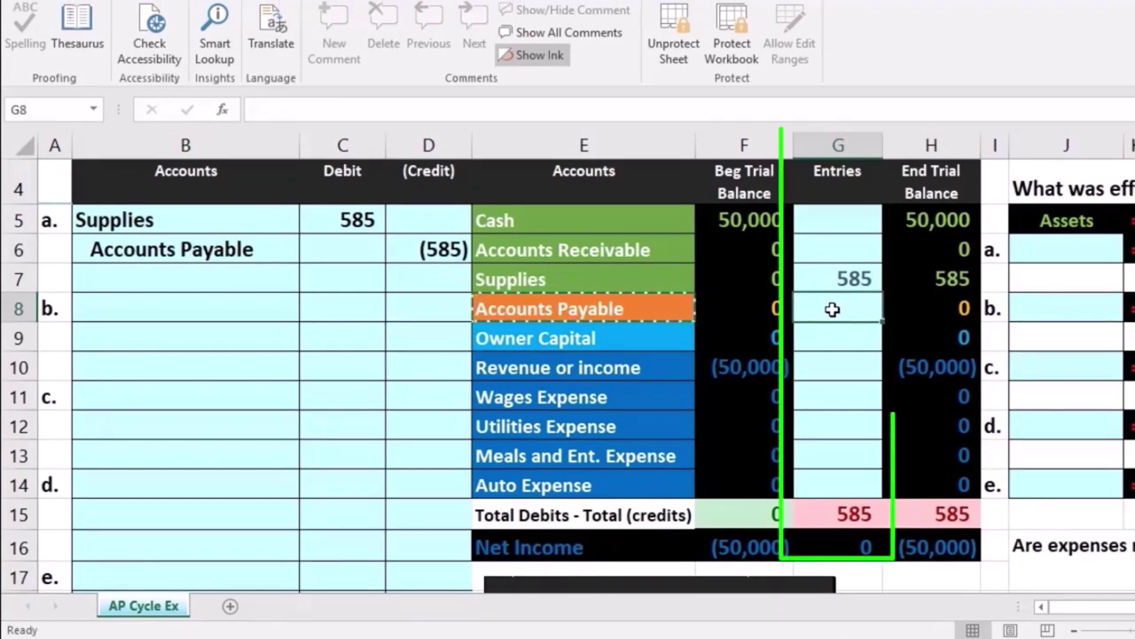
pyautogui.write('=')
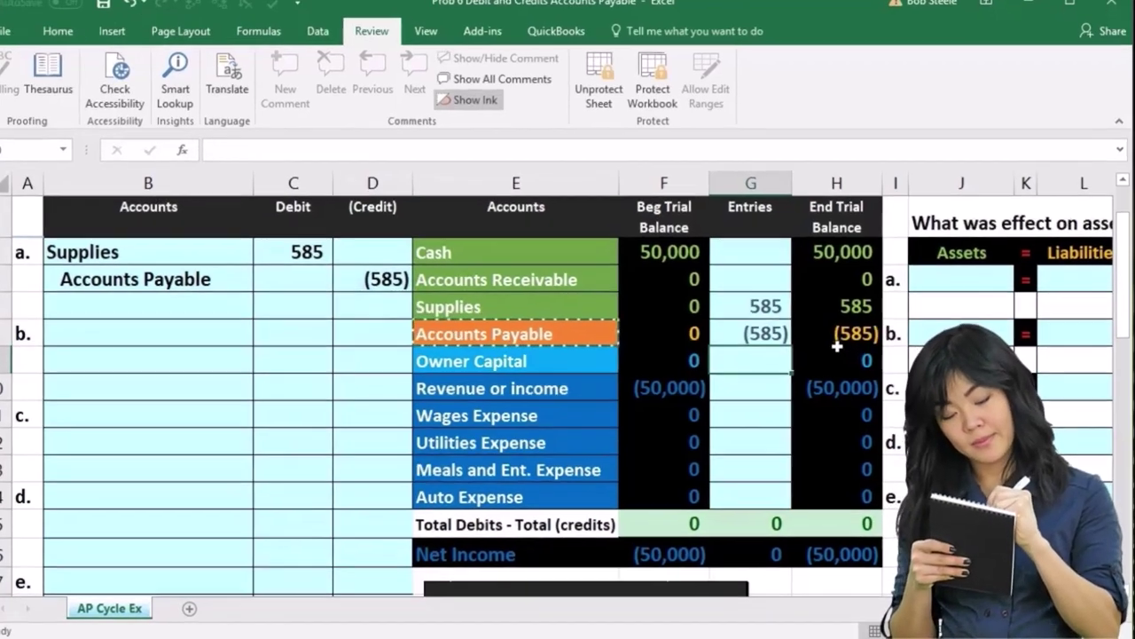
pyautogui.click(825, 341)
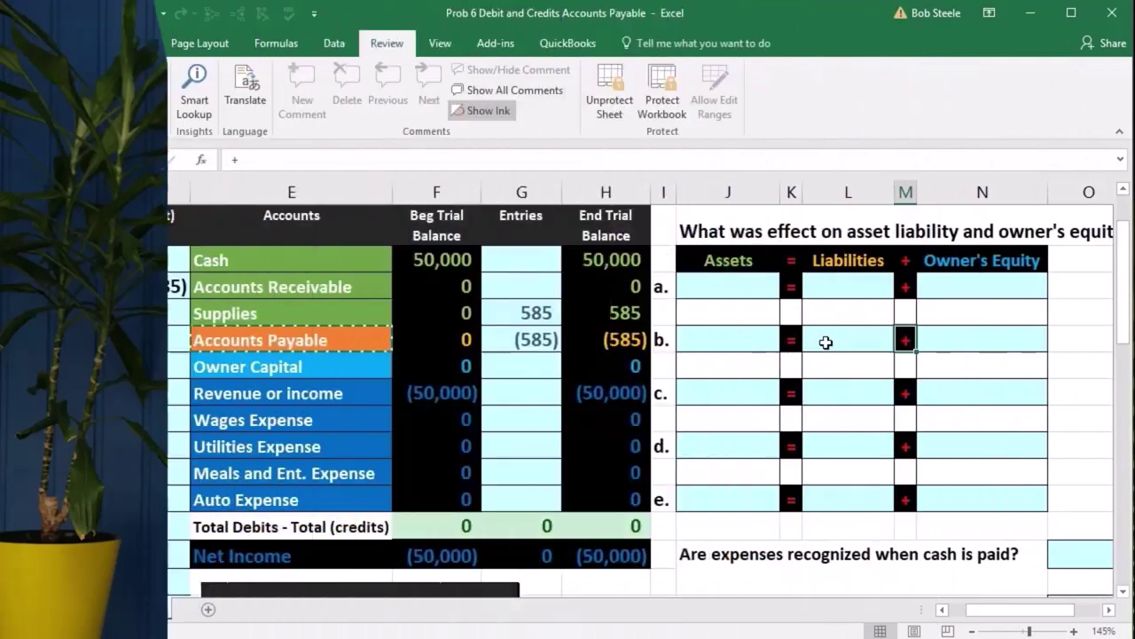
# - Set the effect of entry a to Increase for Assets in J6 and Increase for Liabilities in L6
pyautogui.click(743, 286)
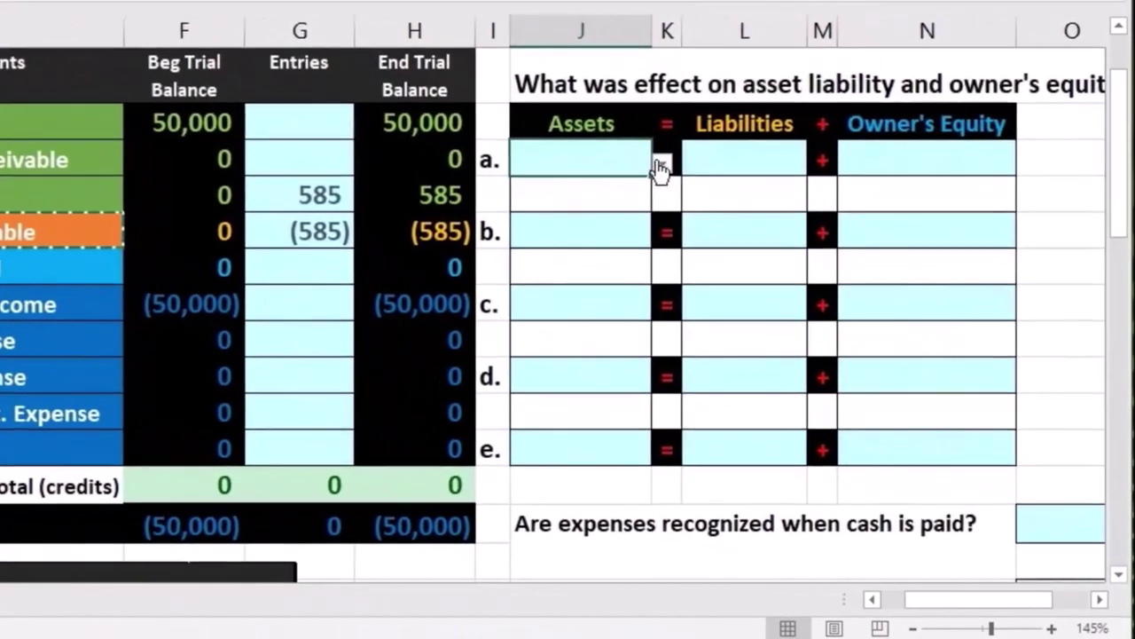
pyautogui.click(663, 167)
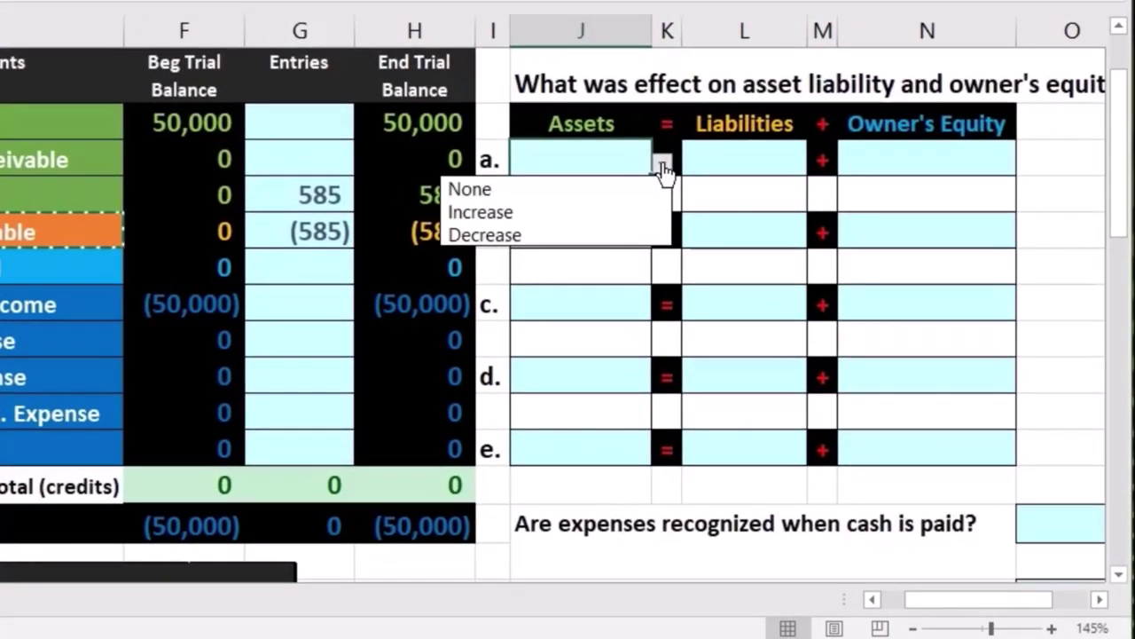
pyautogui.click(629, 218)
pyautogui.click(746, 160)
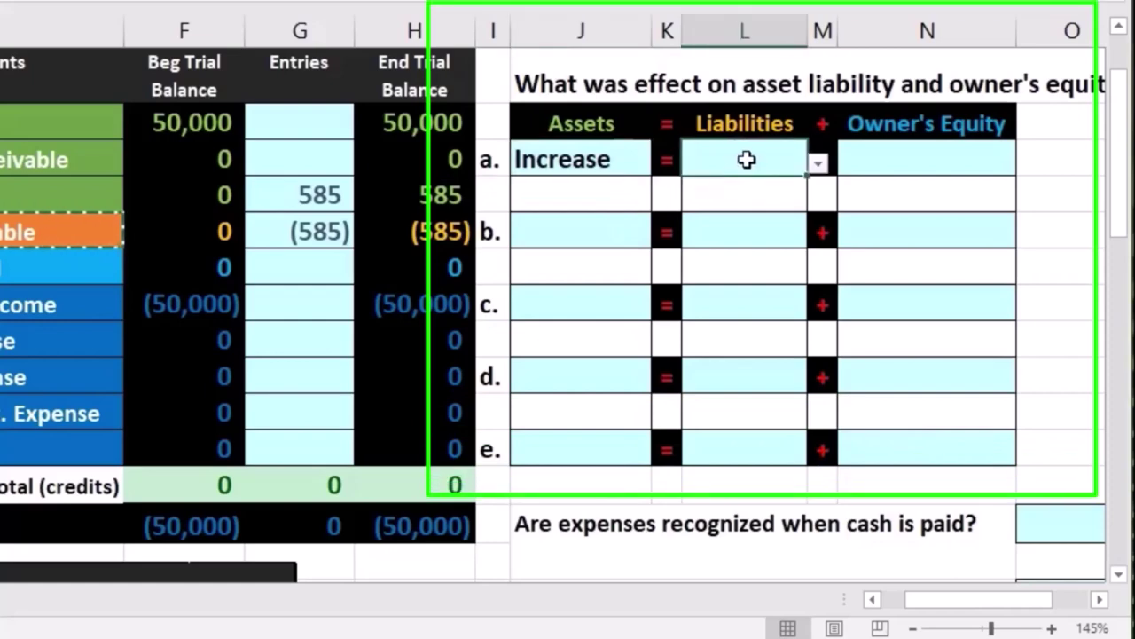
pyautogui.click(818, 169)
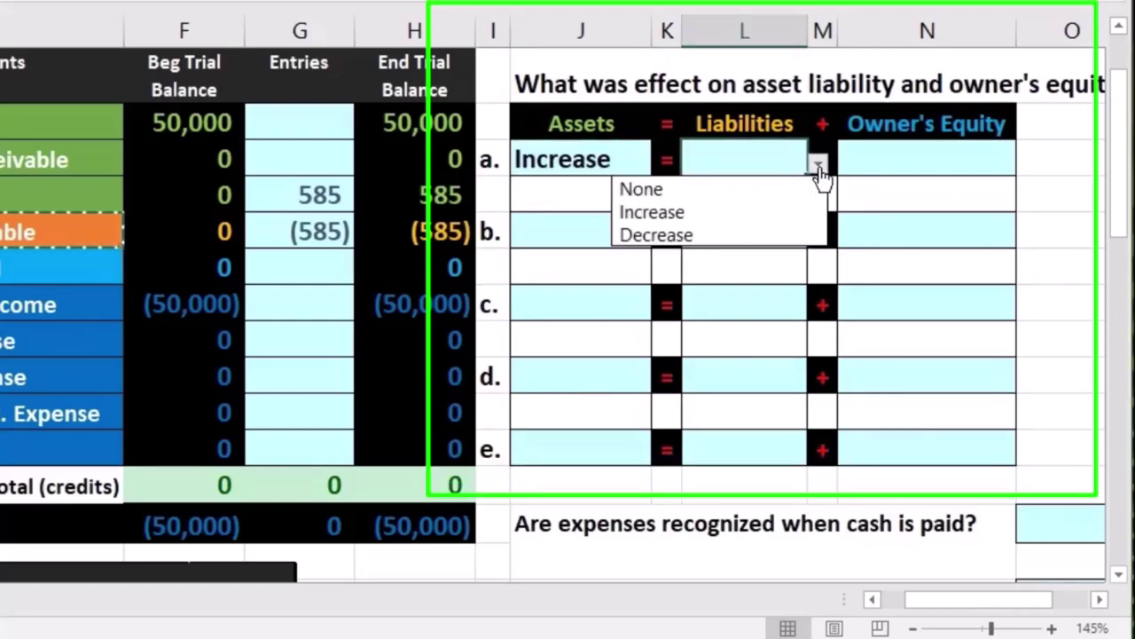
pyautogui.click(800, 213)
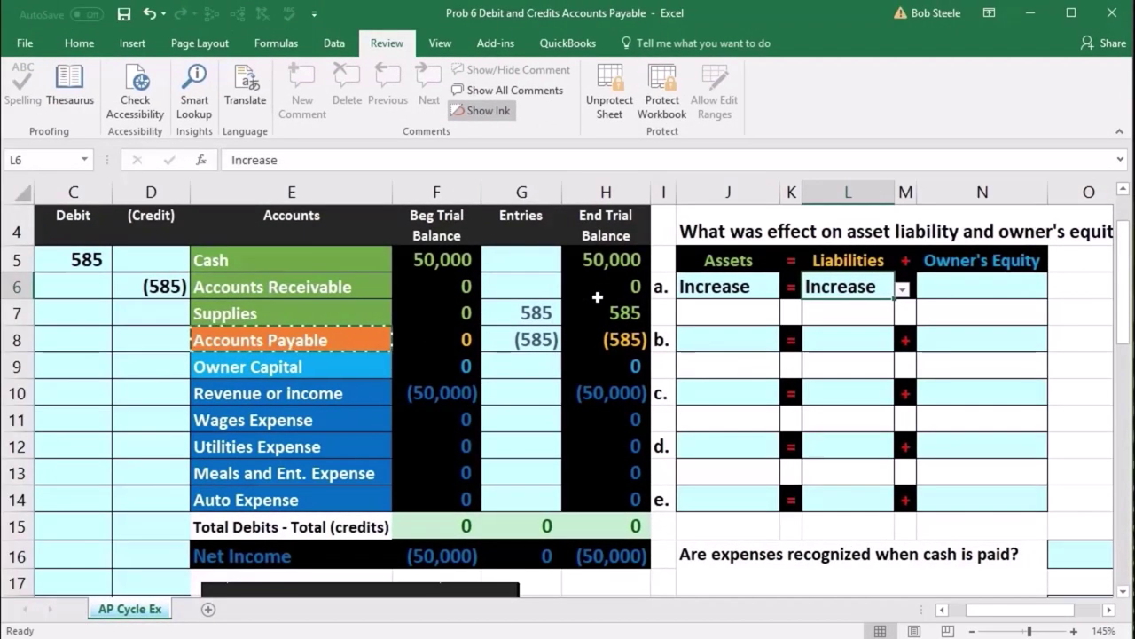
# - Set the effect of entry a on Owner's Equity in N6 to None
pyautogui.click(618, 177)
pyautogui.click(826, 286)
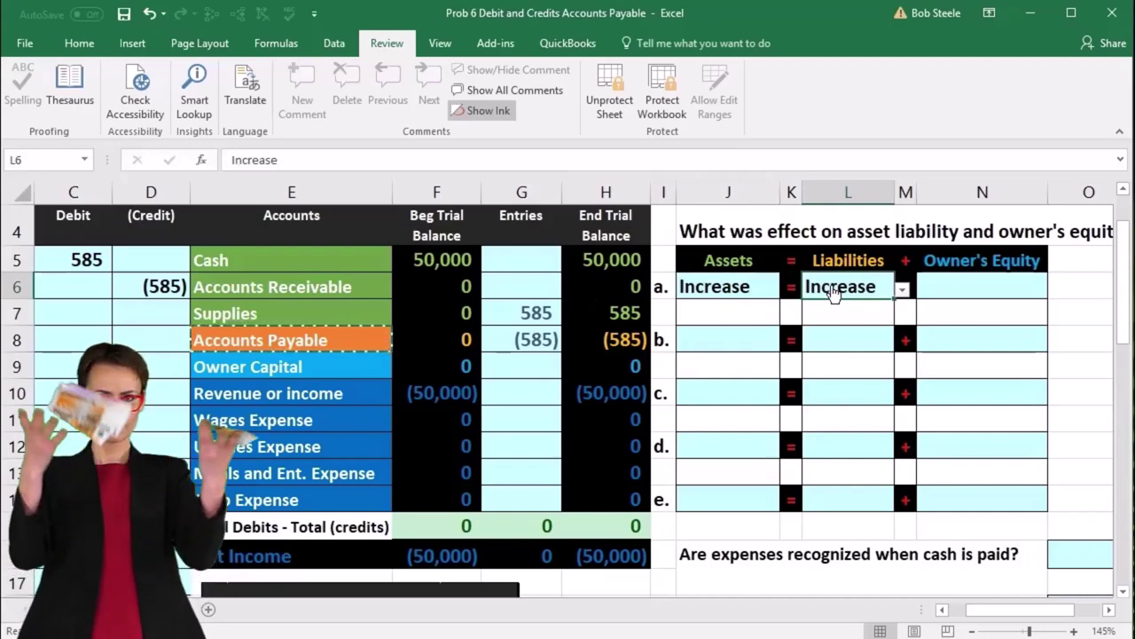
pyautogui.click(1006, 285)
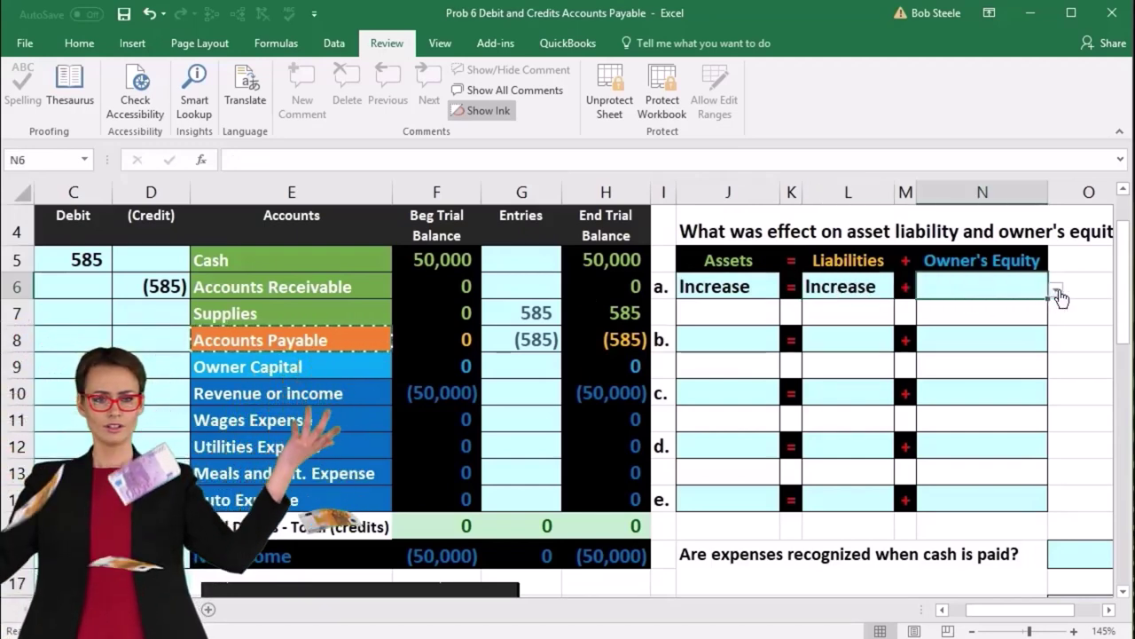
pyautogui.click(1055, 289)
pyautogui.click(1029, 316)
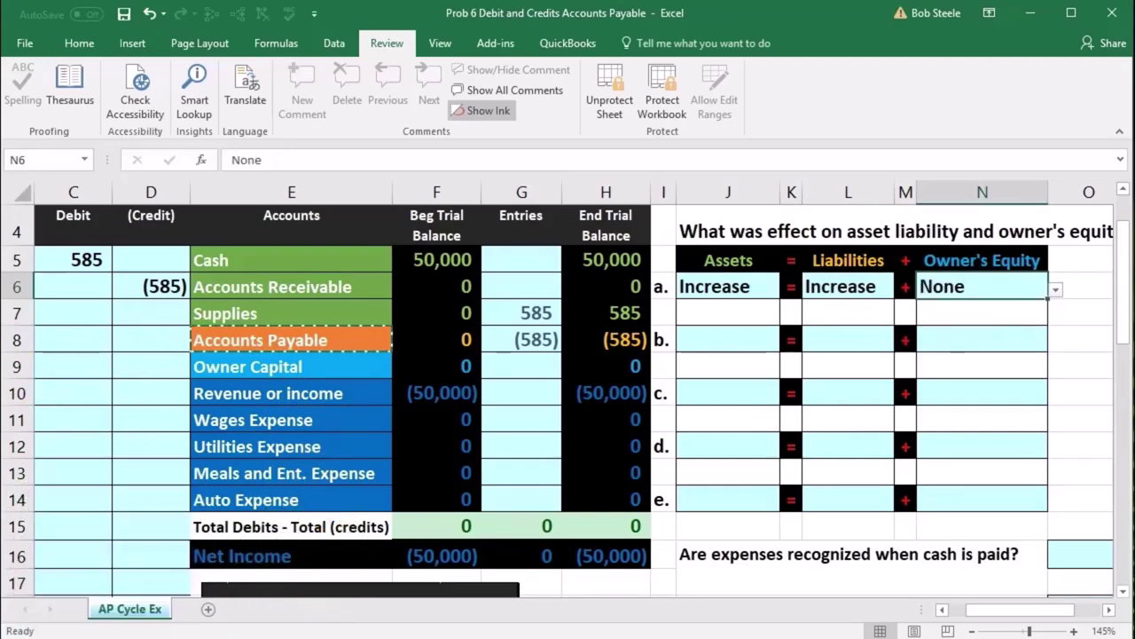
# - Review activity b, the payment for past supplies purchases on account, and the Cash row of the trial balance
pyautogui.scroll(-3, 376, 436)
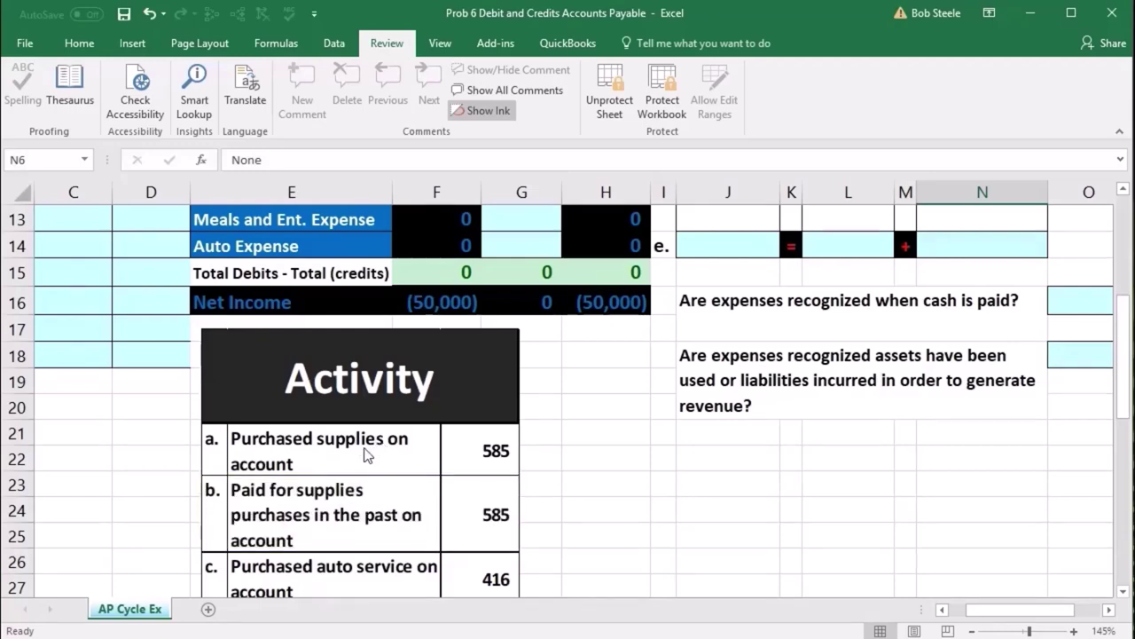
pyautogui.scroll(3, 367, 454)
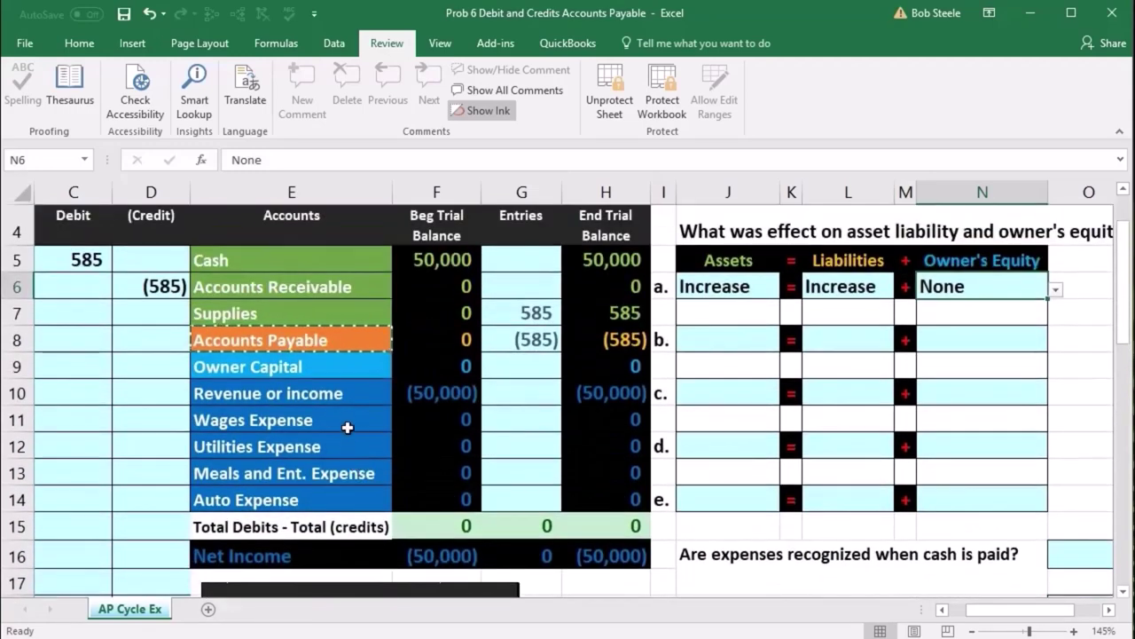
pyautogui.click(324, 340)
pyautogui.moveTo(293, 260); pyautogui.dragTo(414, 257)
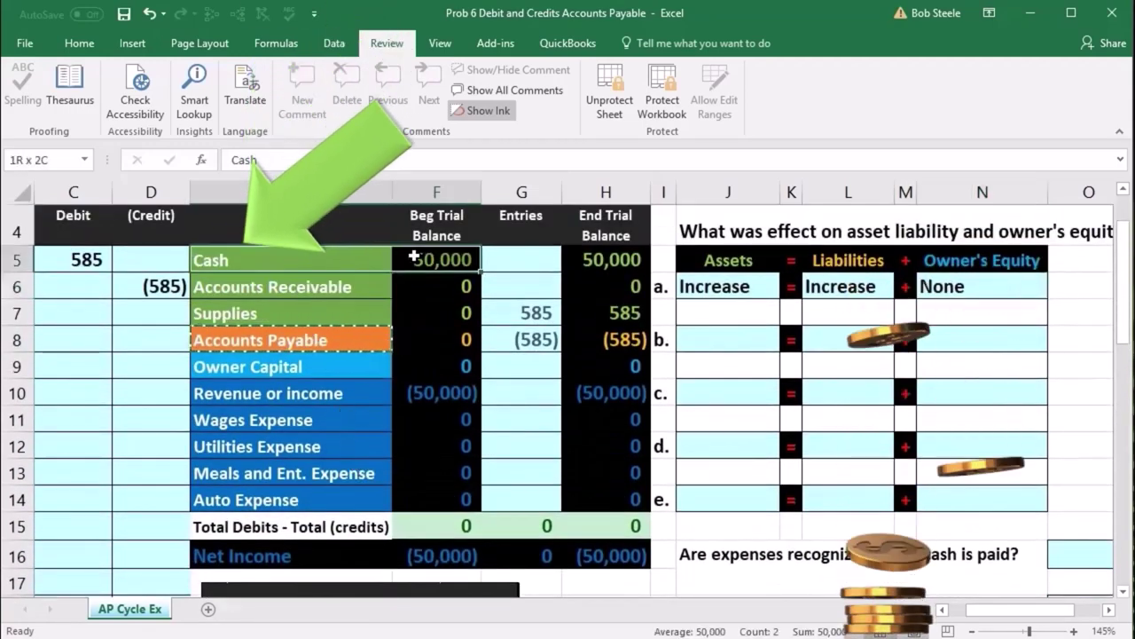
pyautogui.scroll(-3, 363, 373)
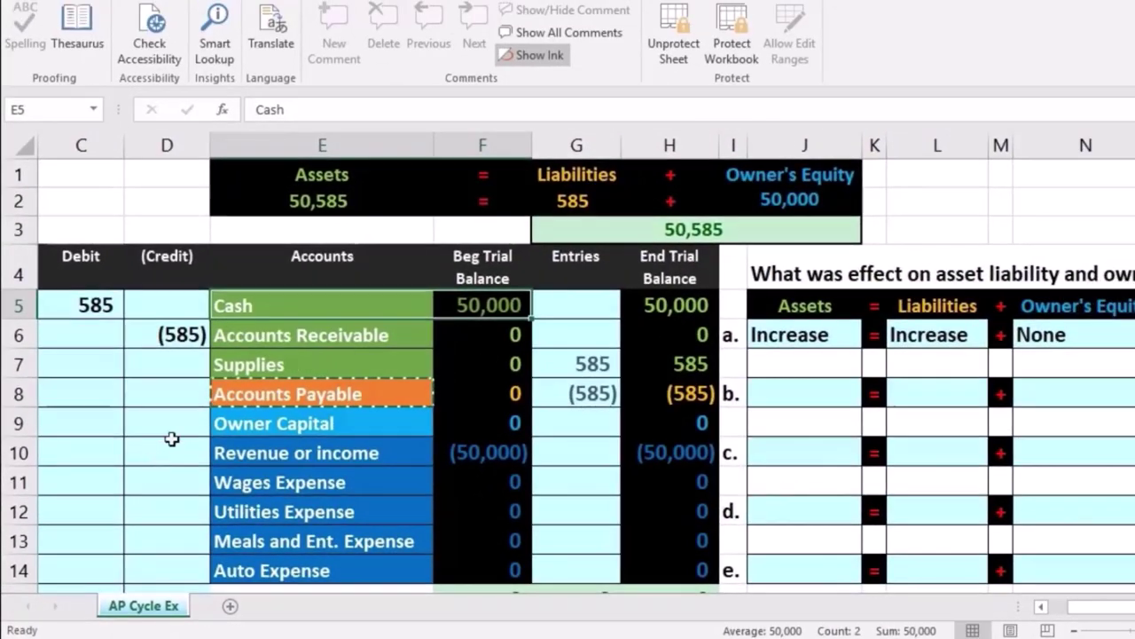
pyautogui.click(490, 302)
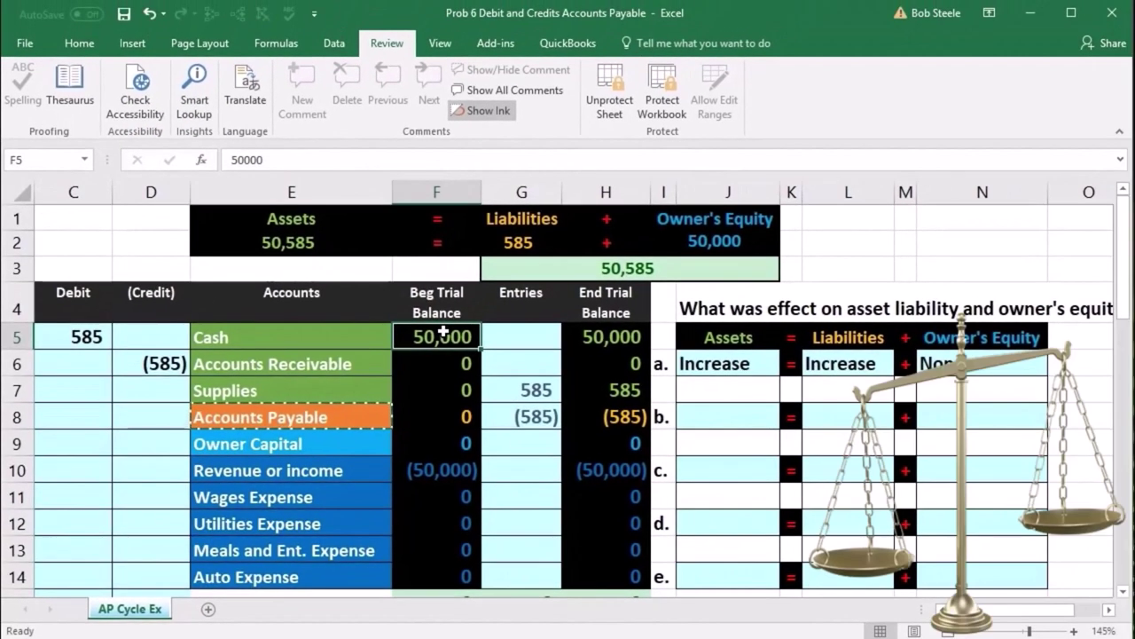
# - Copy the Cash account name from the trial balance and paste it as values only into B9 for entry b
pyautogui.click(333, 338)
pyautogui.rightClick(332, 337)
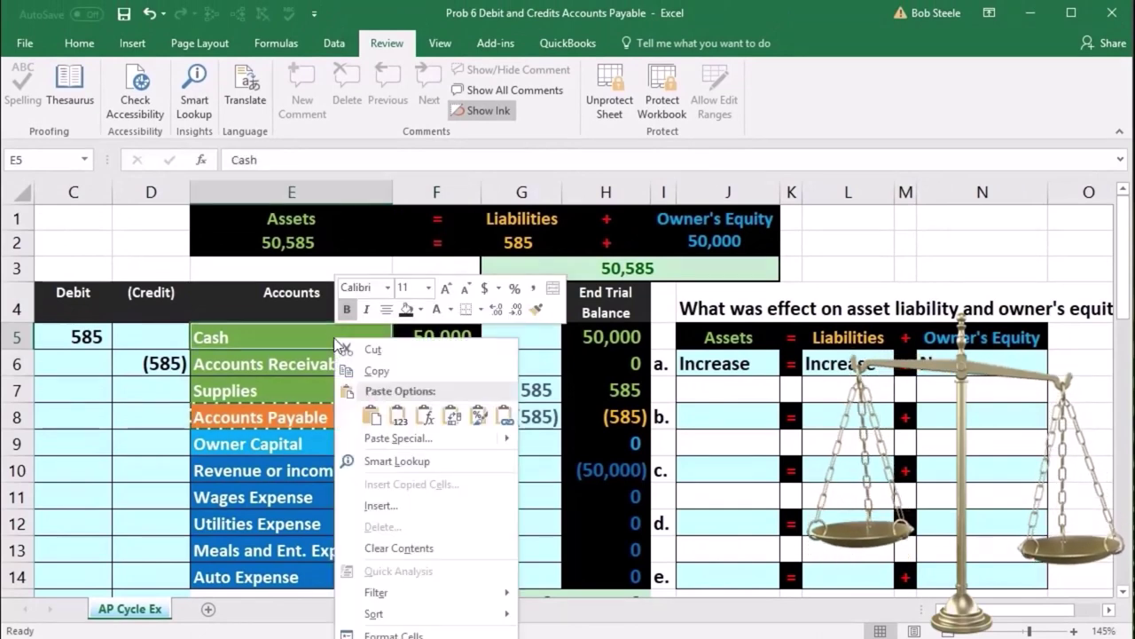
pyautogui.click(368, 363)
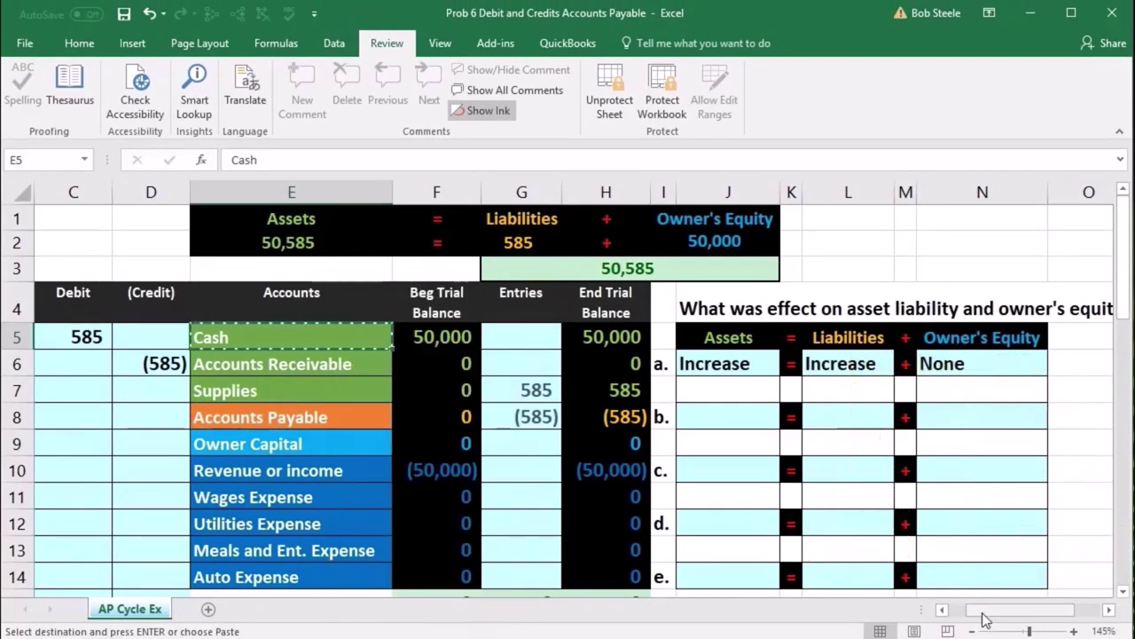
pyautogui.moveTo(994, 610); pyautogui.dragTo(949, 614)
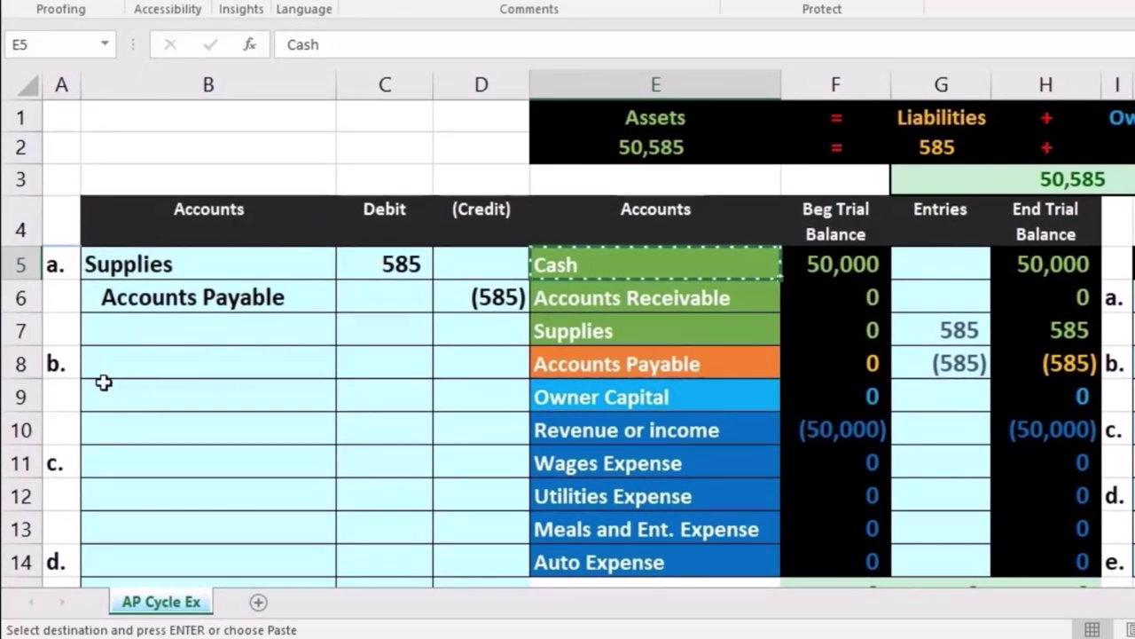
pyautogui.click(119, 389)
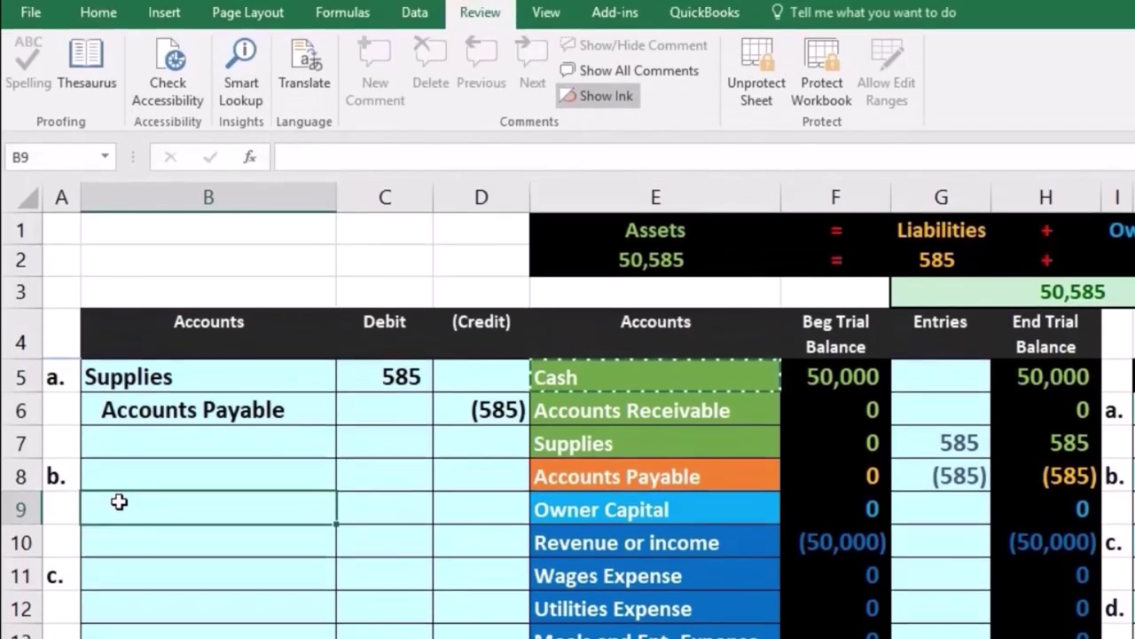
pyautogui.rightClick(122, 396)
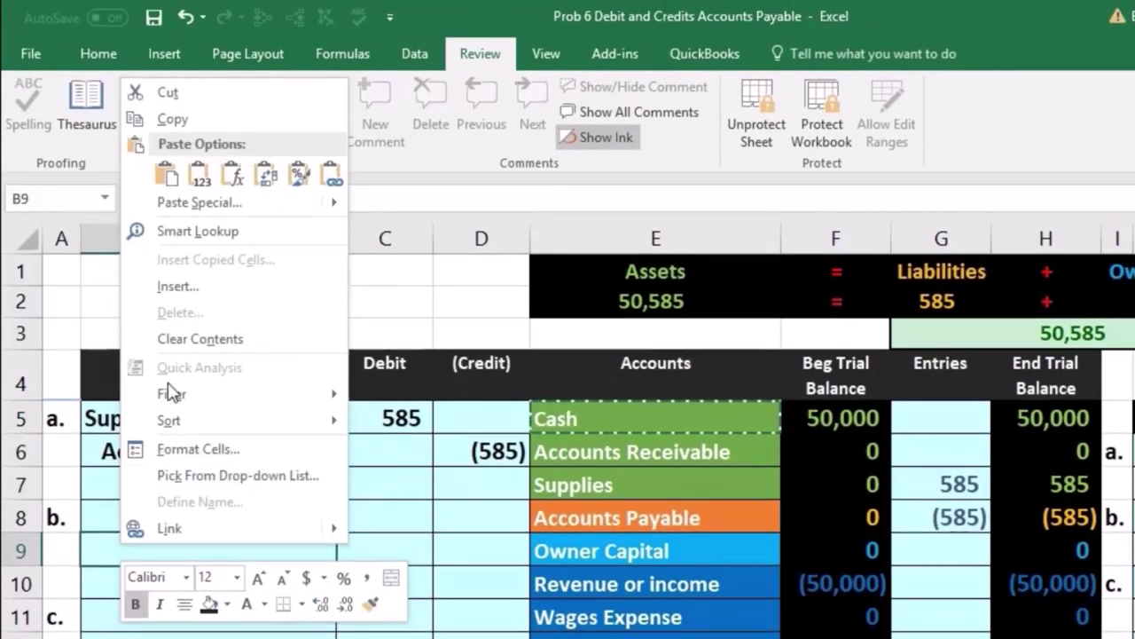
pyautogui.click(207, 178)
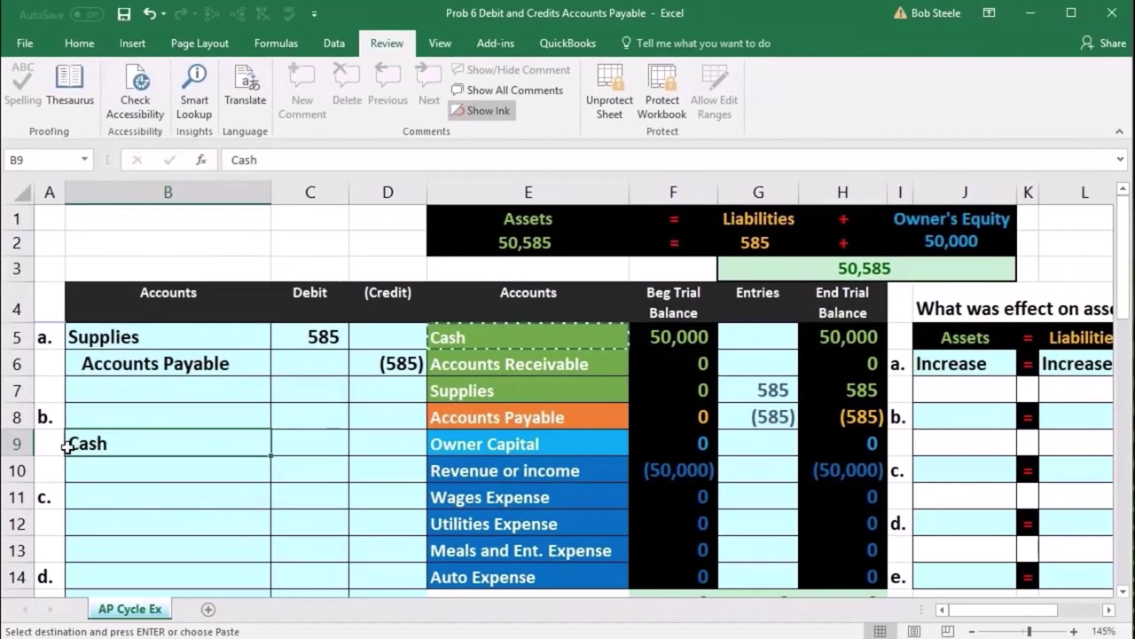
# - Indent the Cash account name in B9 and enter -585 as its credit in D9 for entry b
pyautogui.doubleClick(71, 445)
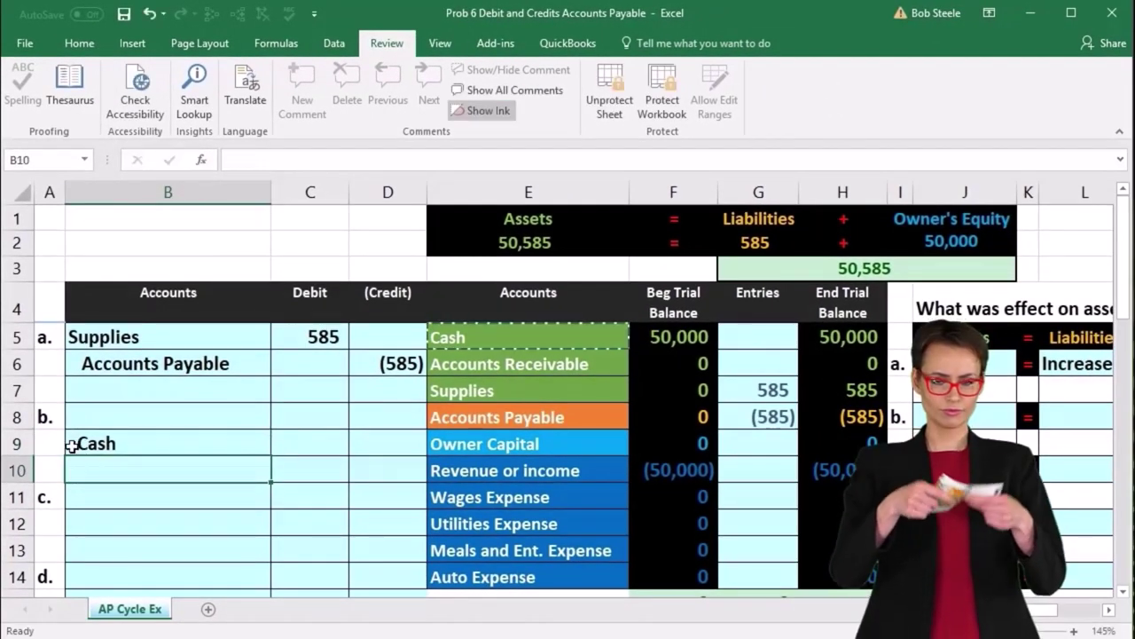
pyautogui.press('Tab')
pyautogui.press('Tab')
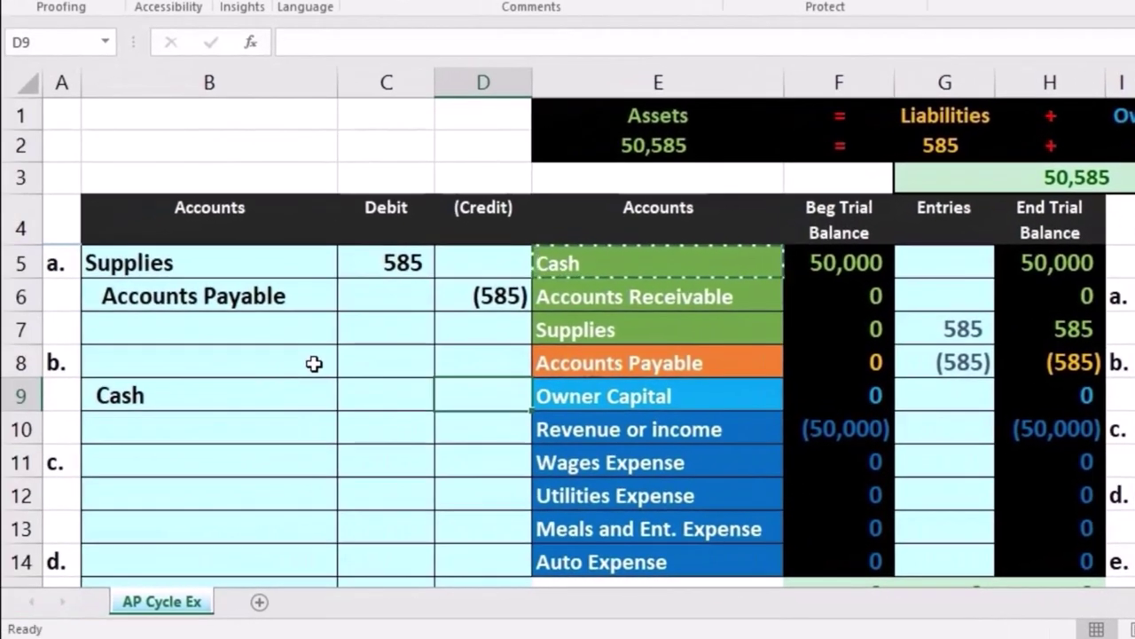
pyautogui.scroll(-4, 314, 364)
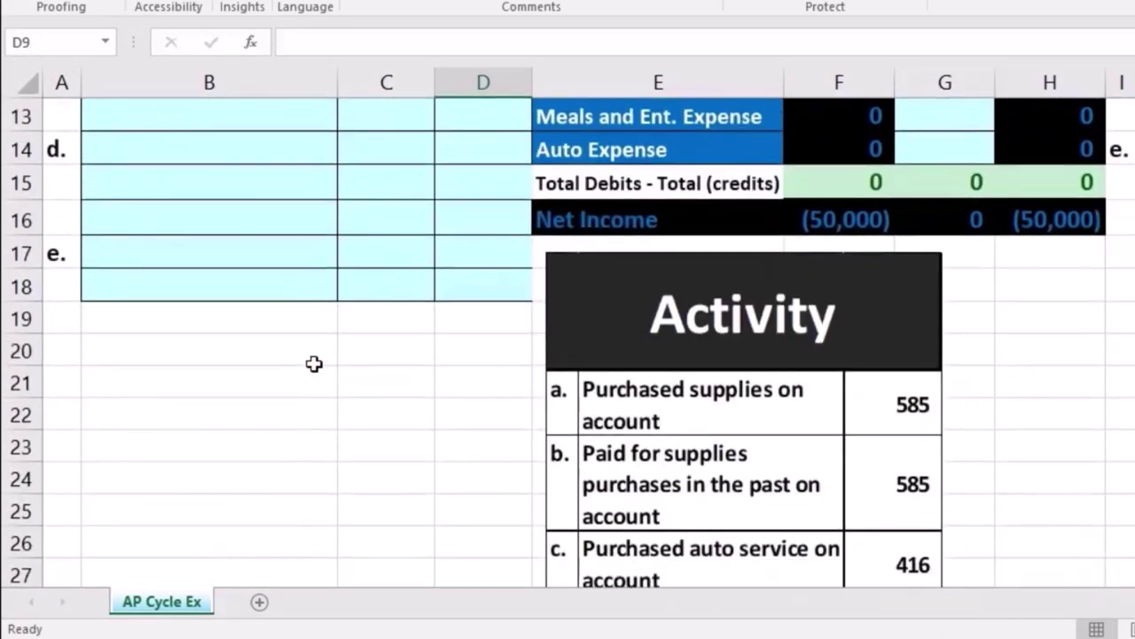
pyautogui.scroll(3, 314, 363)
pyautogui.write('-')
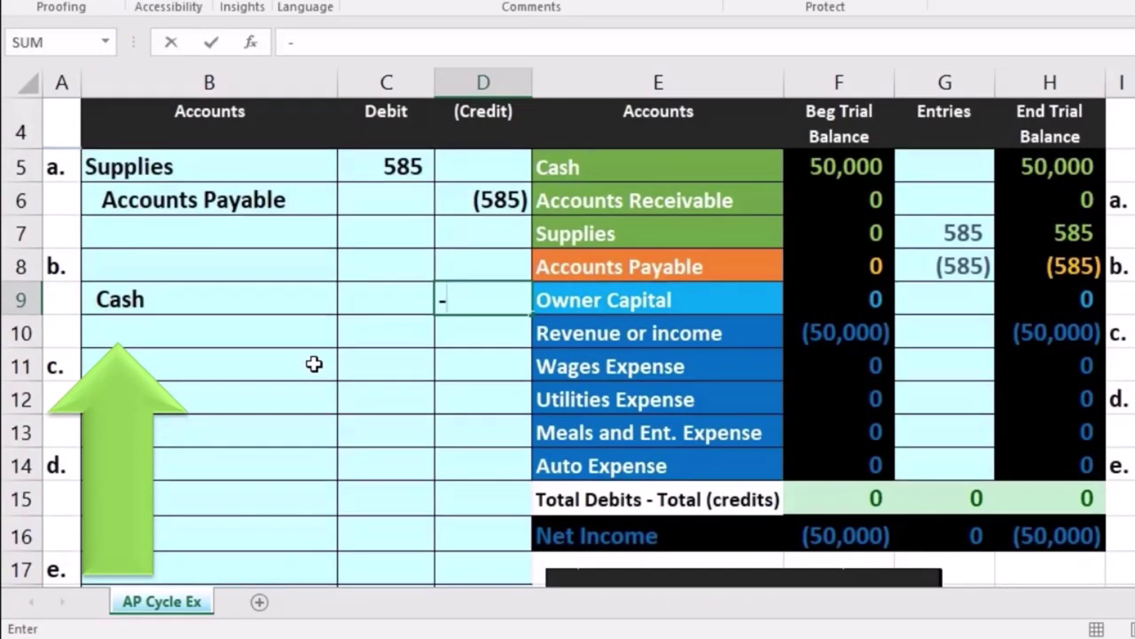
pyautogui.write('585')
pyautogui.press('Return')
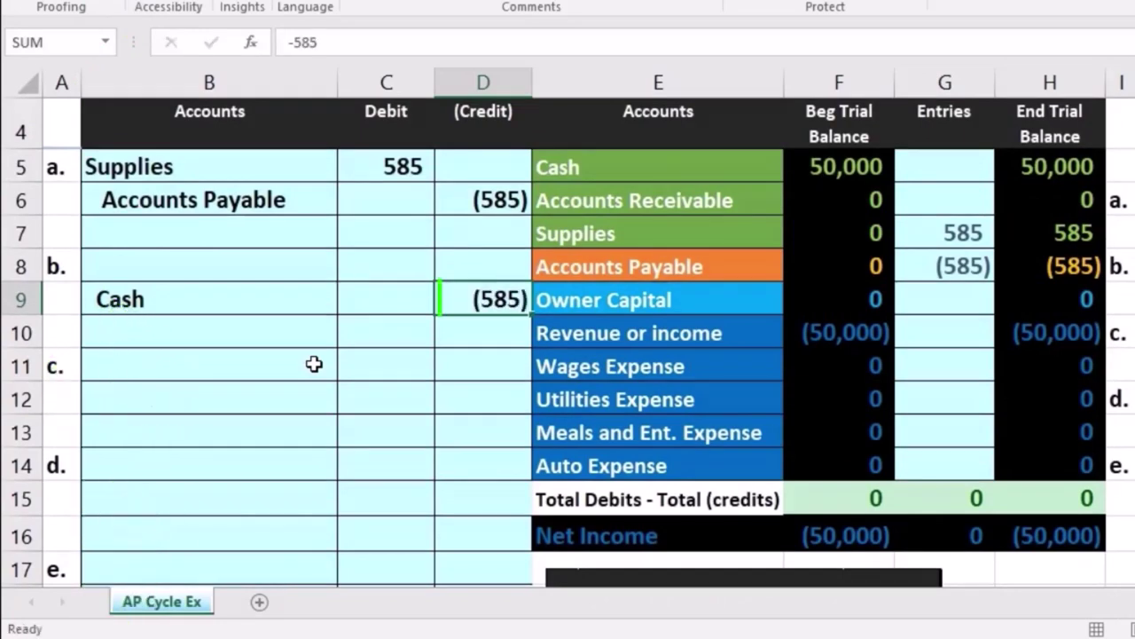
# - Enter the formula =-D9 in C8 as the debit amount of entry b
pyautogui.press('Left')
pyautogui.press('Up')
pyautogui.press('Up')
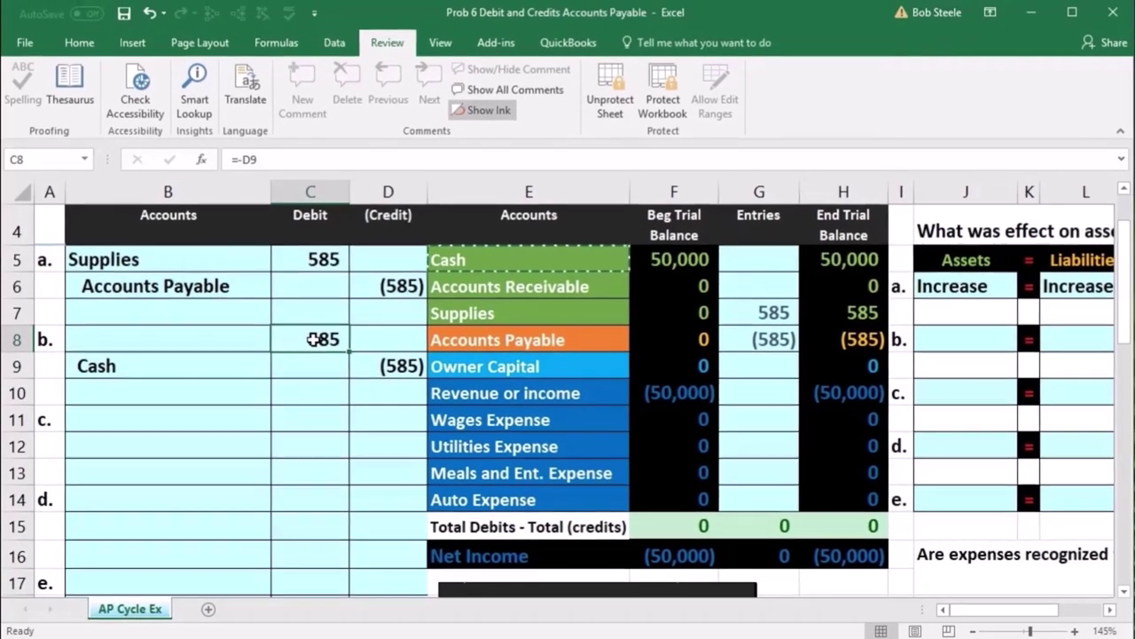
# - Copy the Accounts Payable account name from the trial balance and paste it as values only into B8 for entry b
pyautogui.click(188, 344)
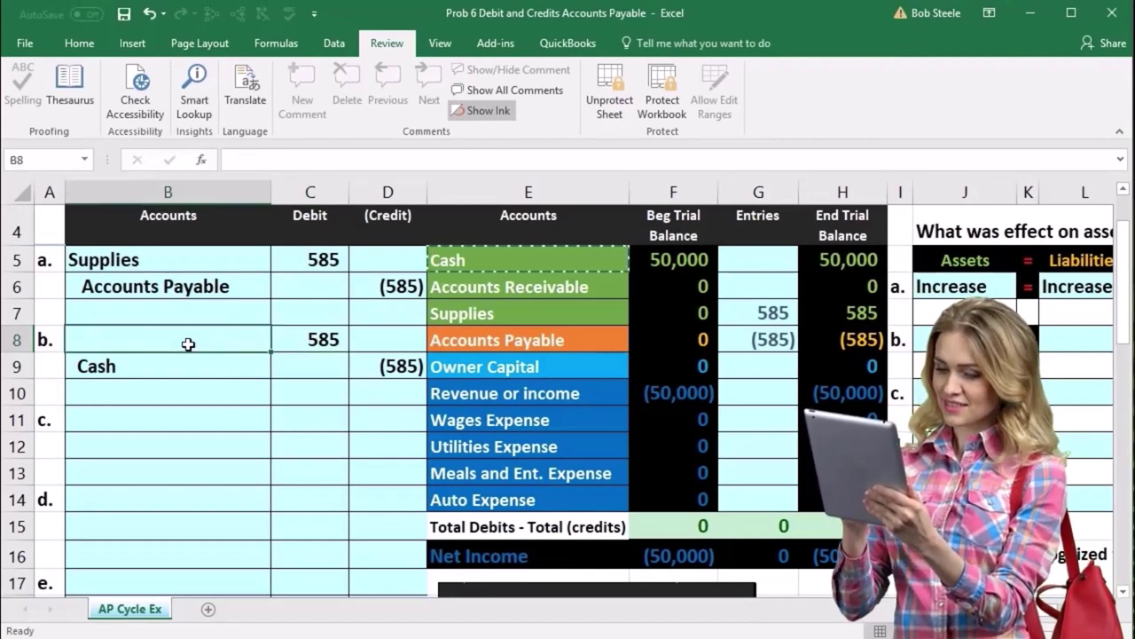
pyautogui.click(387, 360)
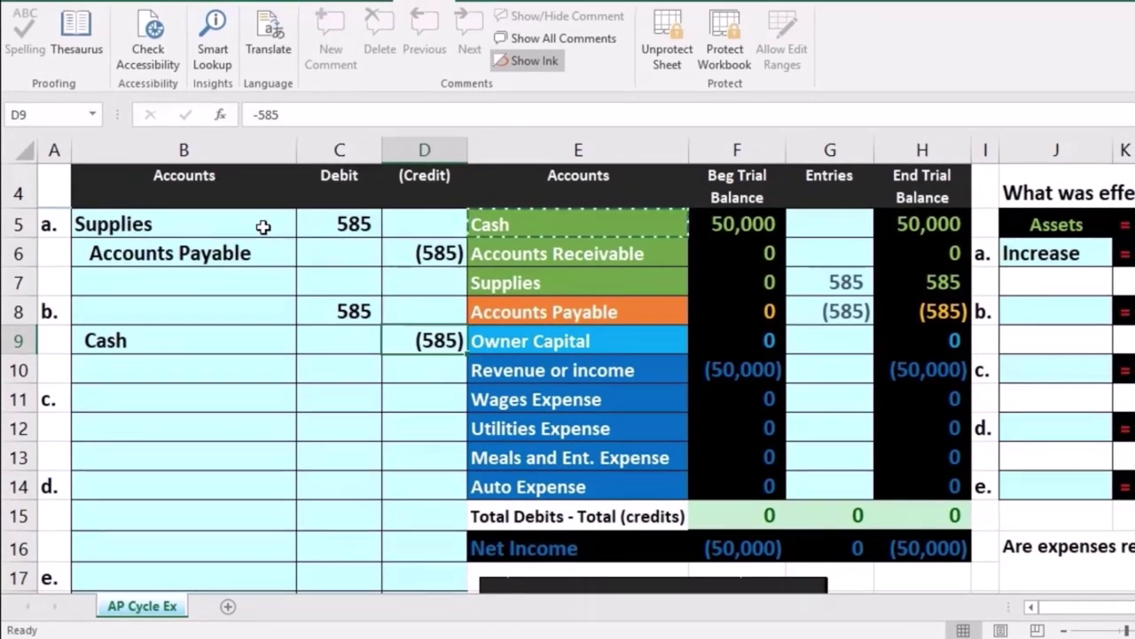
pyautogui.moveTo(540, 311); pyautogui.dragTo(912, 311)
pyautogui.click(911, 313)
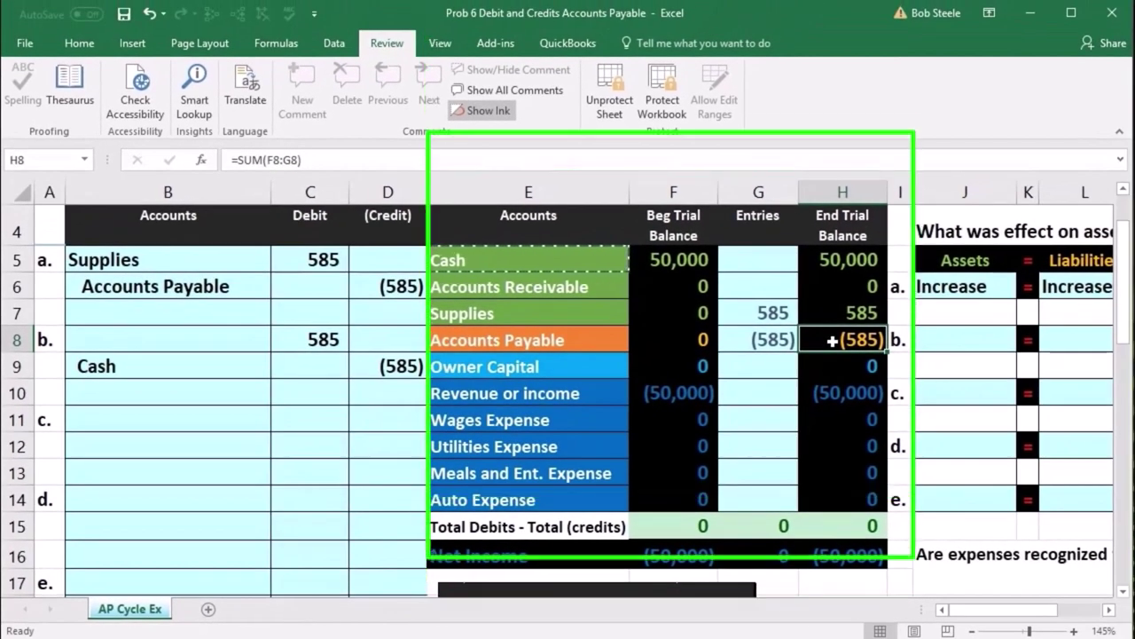
pyautogui.click(560, 339)
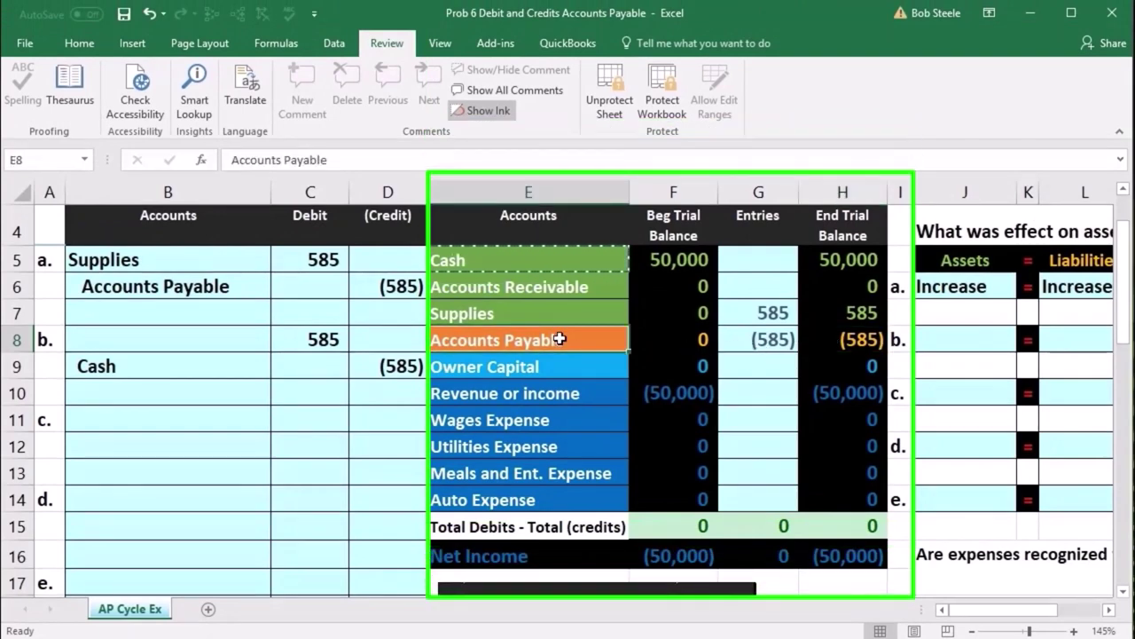
pyautogui.rightClick(561, 339)
pyautogui.click(576, 371)
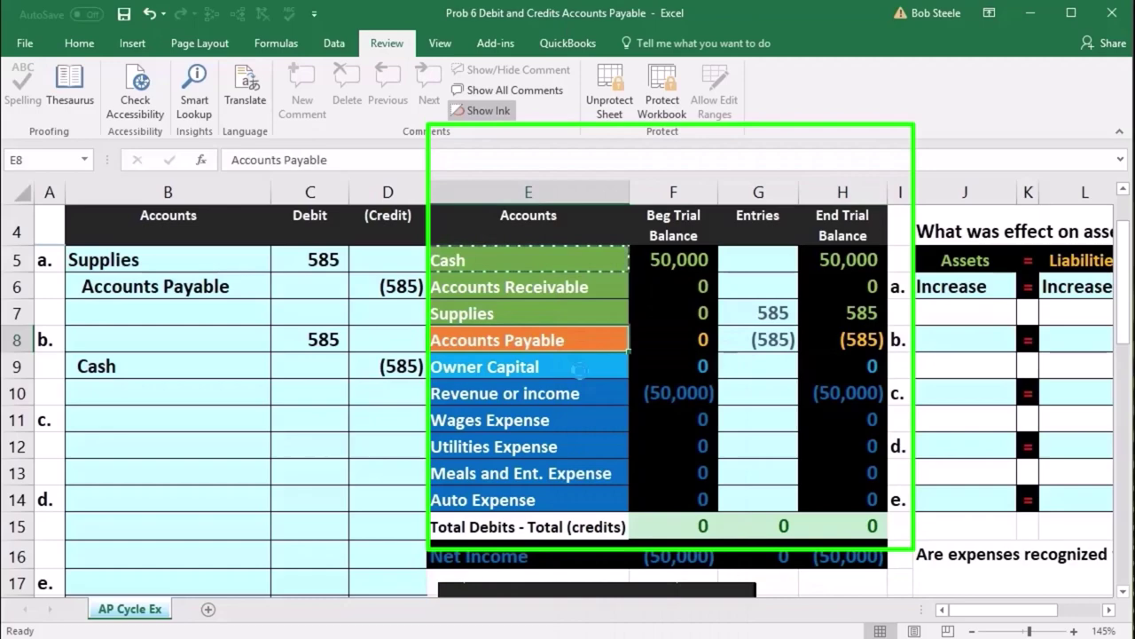
pyautogui.click(213, 343)
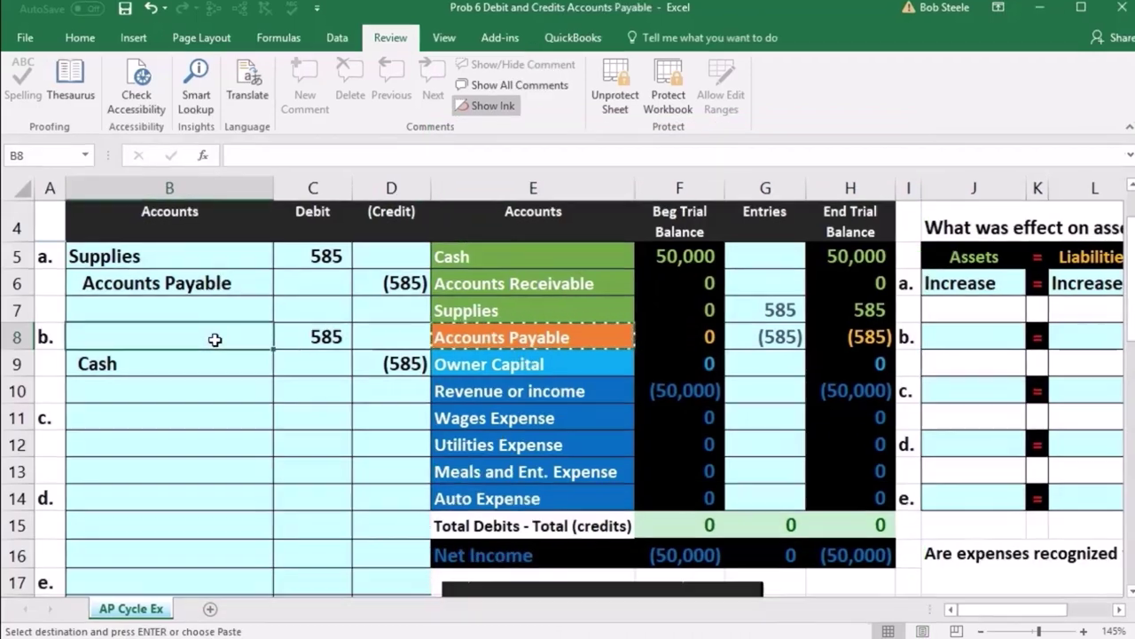
pyautogui.rightClick(215, 343)
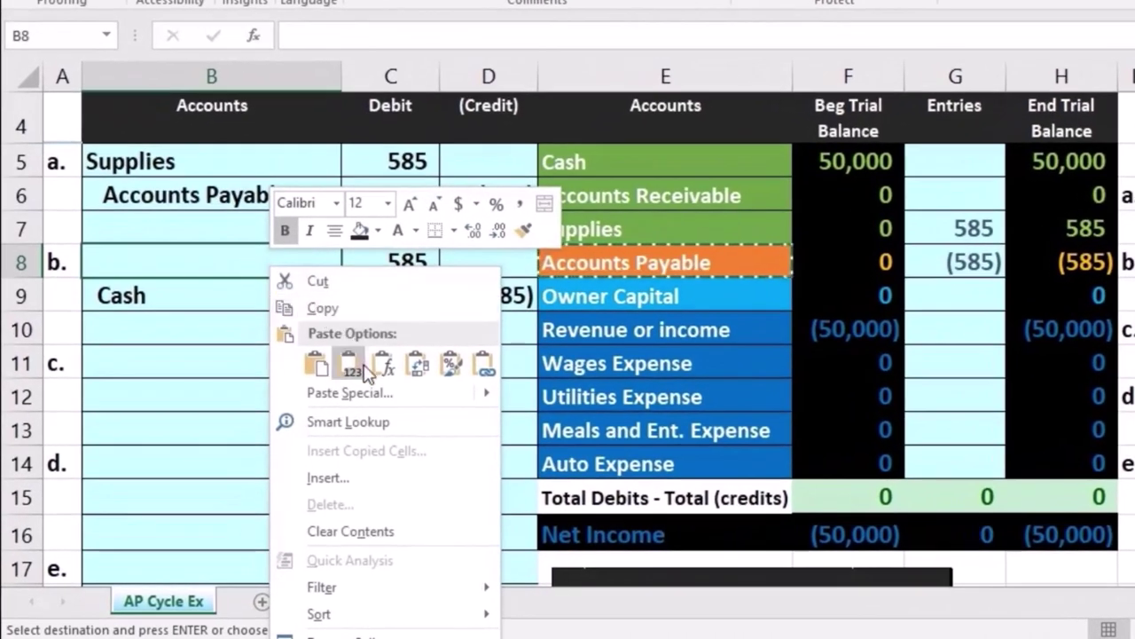
pyautogui.click(350, 365)
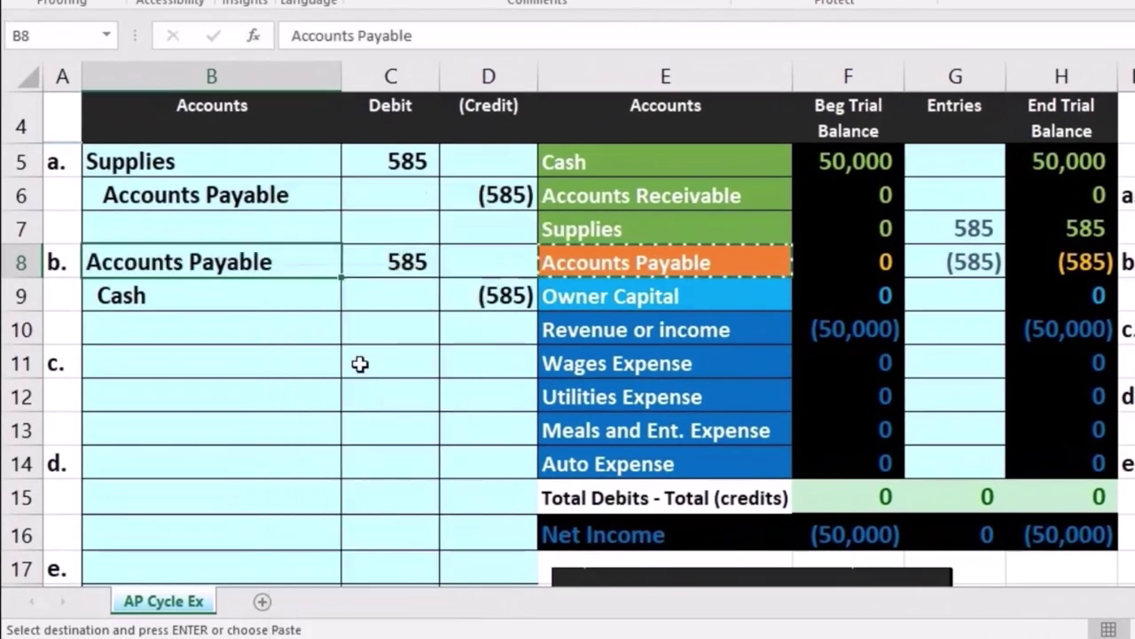
pyautogui.click(359, 364)
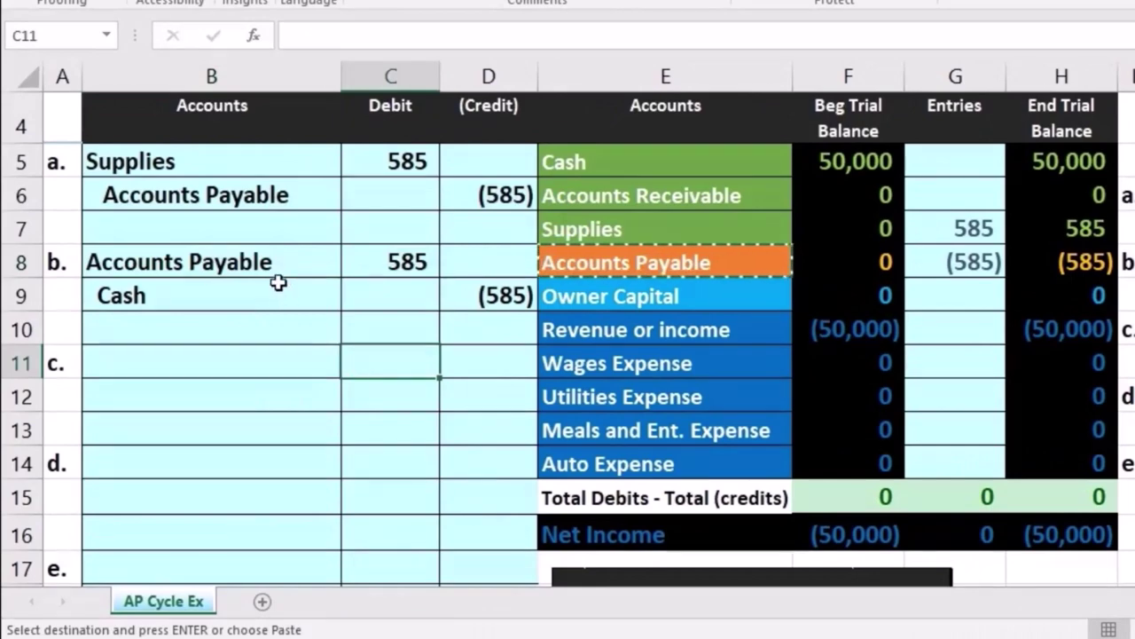
# - Post entry b's debit to Accounts Payable by extending the formula in G8 to =D6+C8, and check the row's ending balance
pyautogui.click(262, 261)
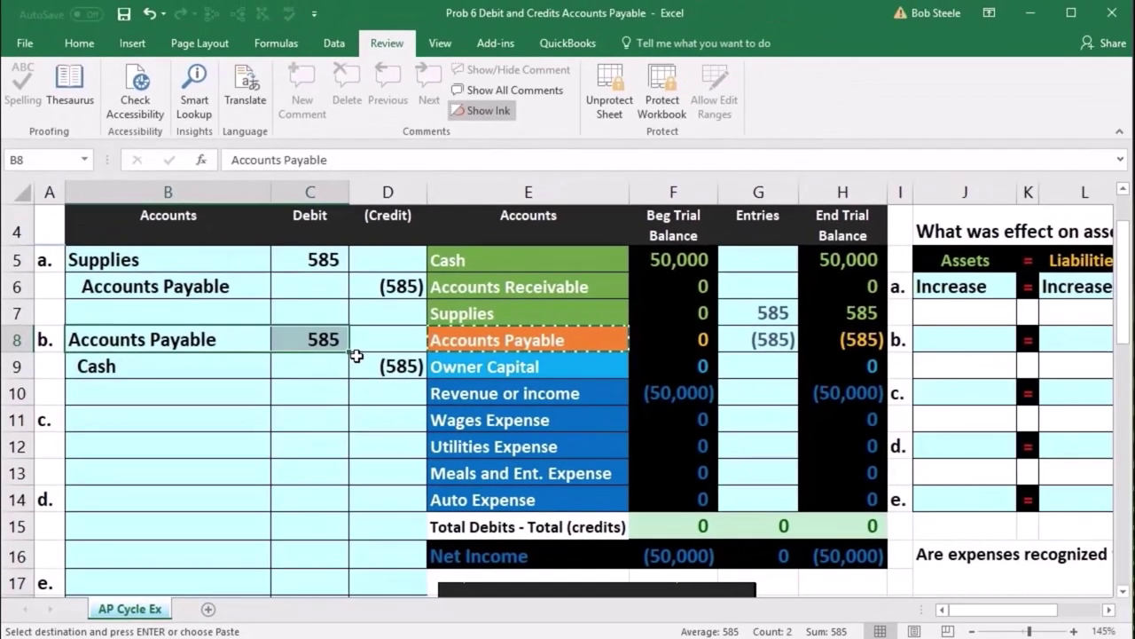
pyautogui.click(281, 339)
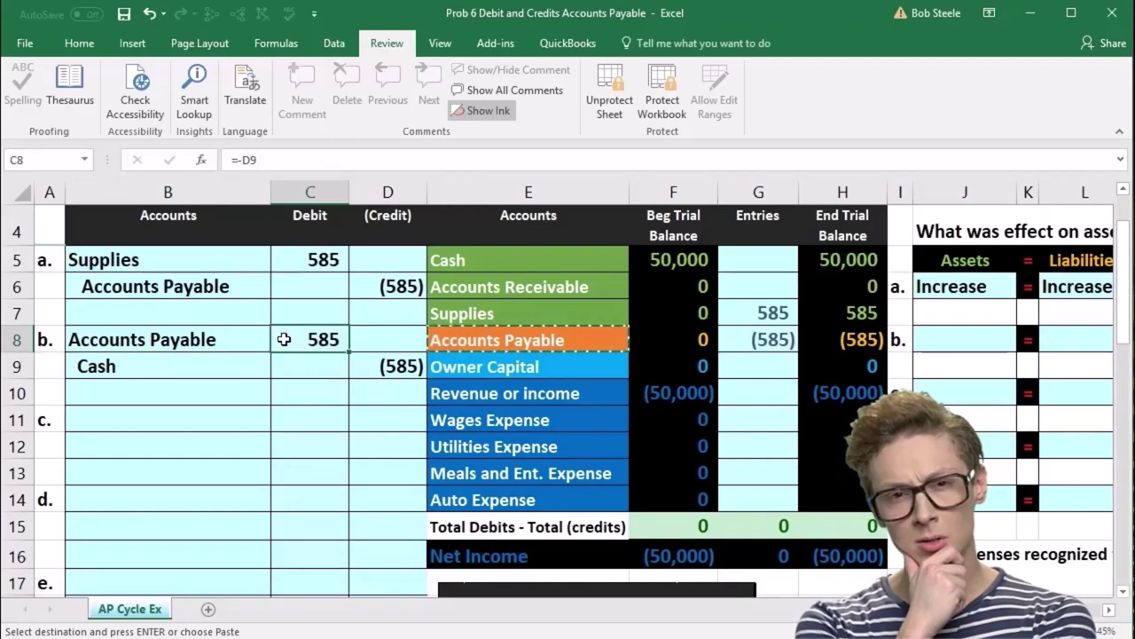
pyautogui.click(470, 340)
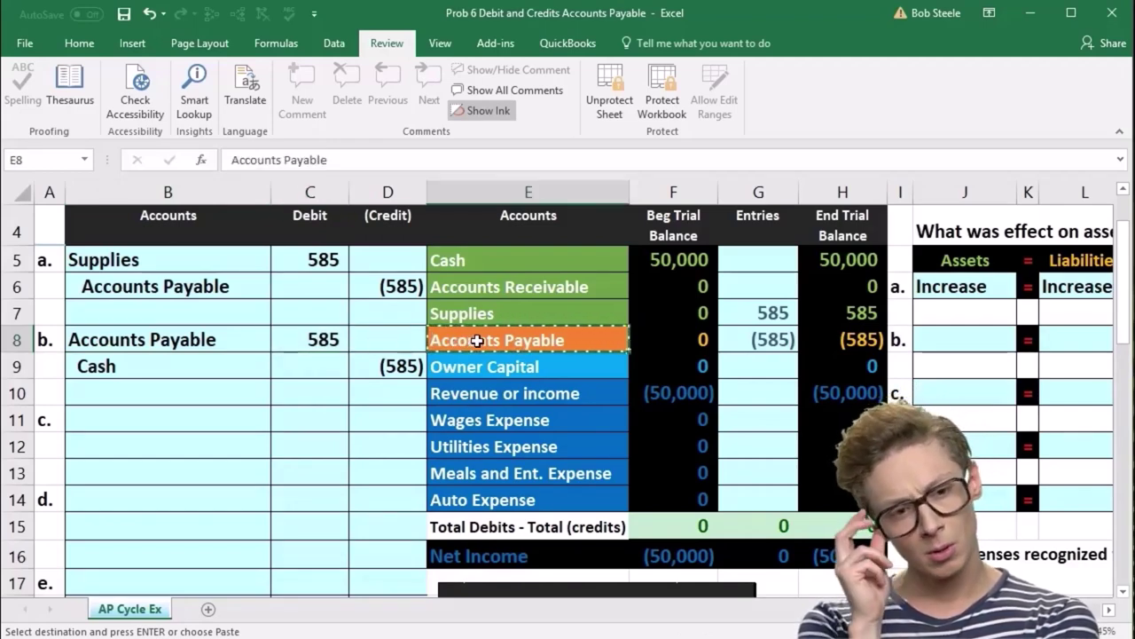
pyautogui.click(825, 341)
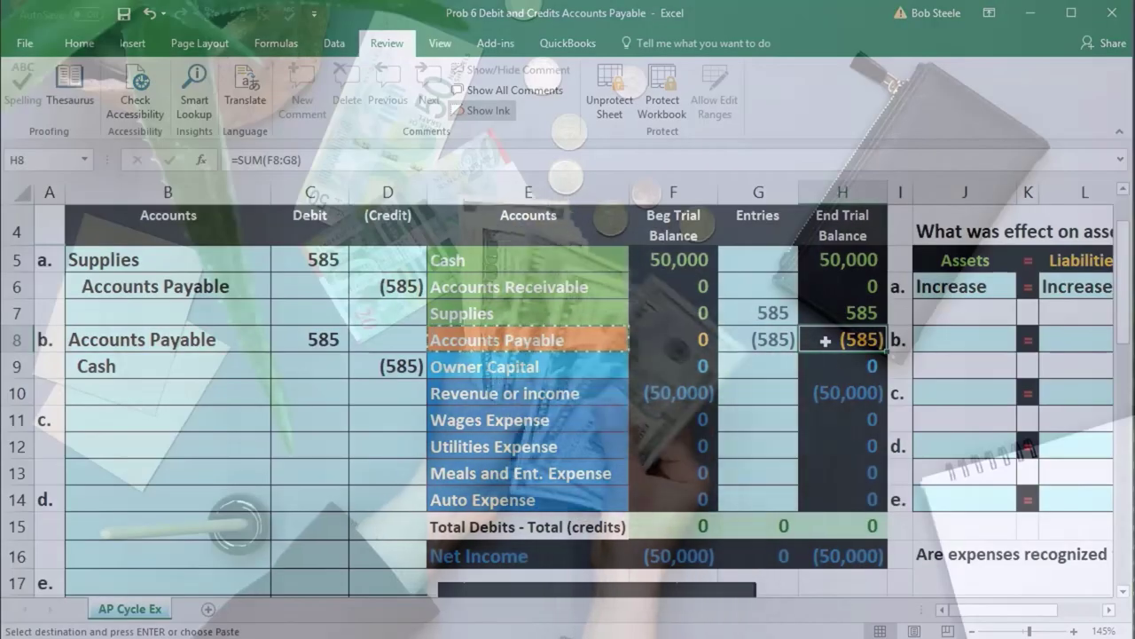
pyautogui.click(330, 337)
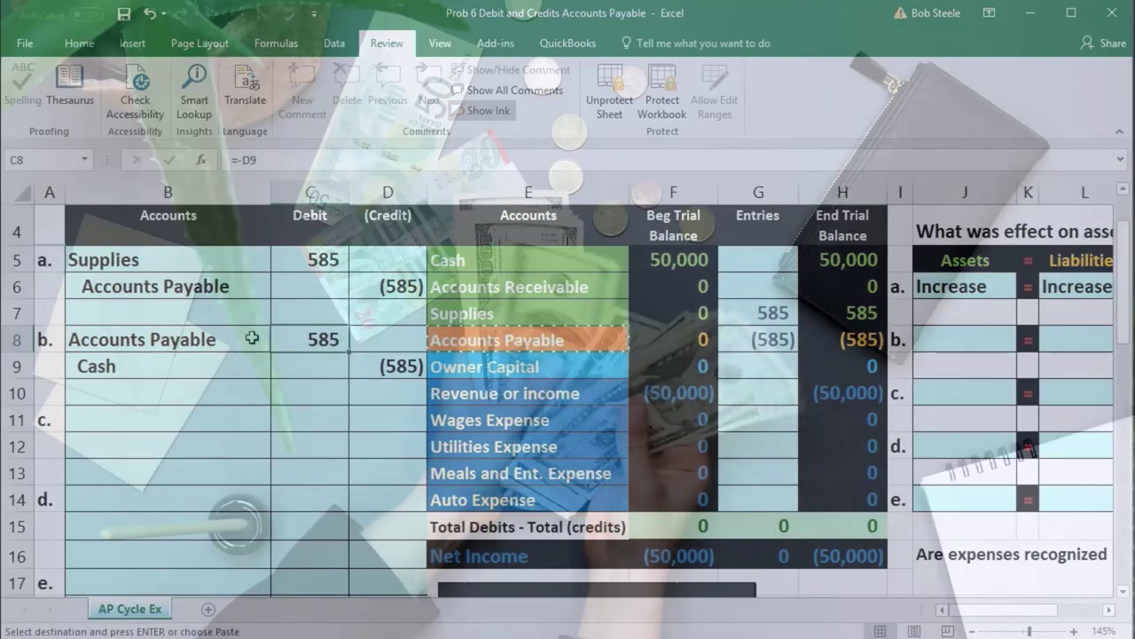
pyautogui.moveTo(252, 337); pyautogui.dragTo(310, 339)
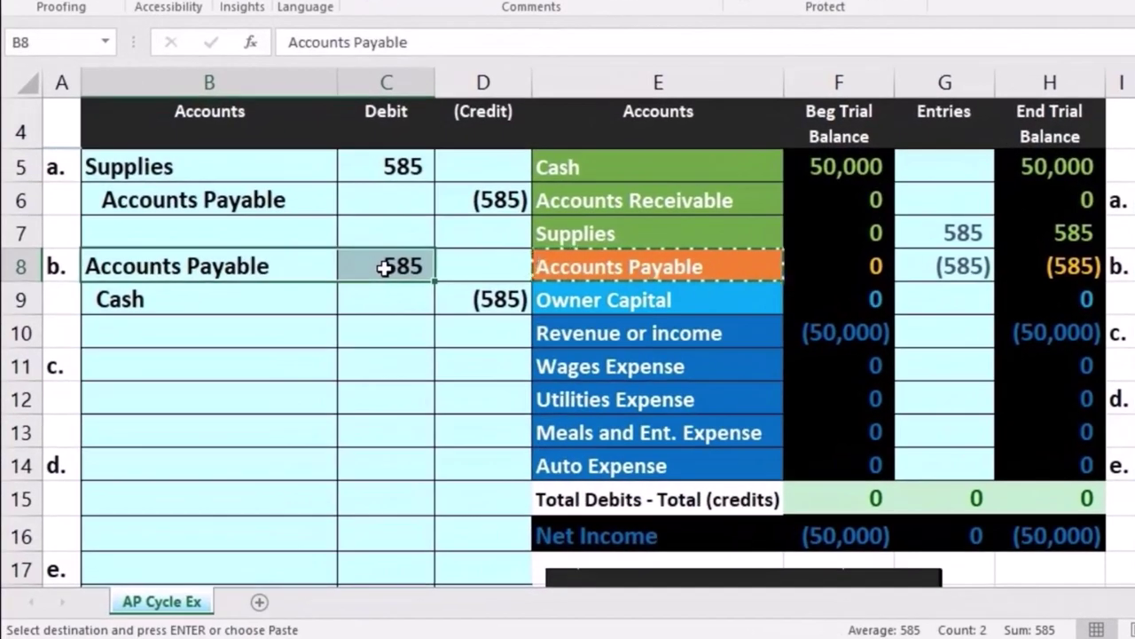
pyautogui.click(935, 261)
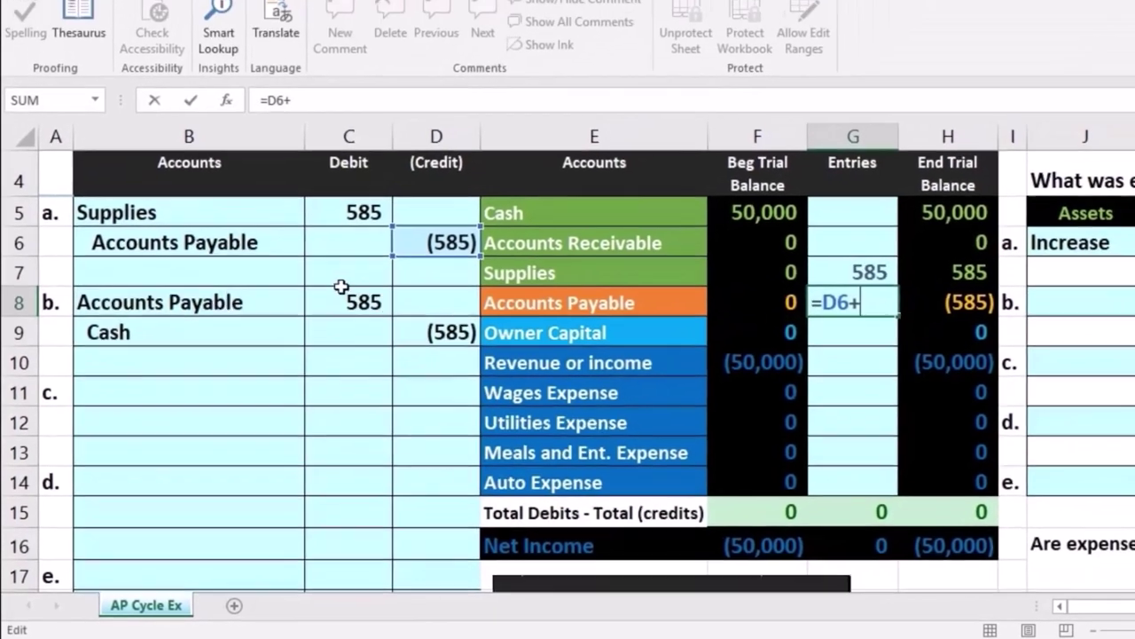
pyautogui.click(380, 266)
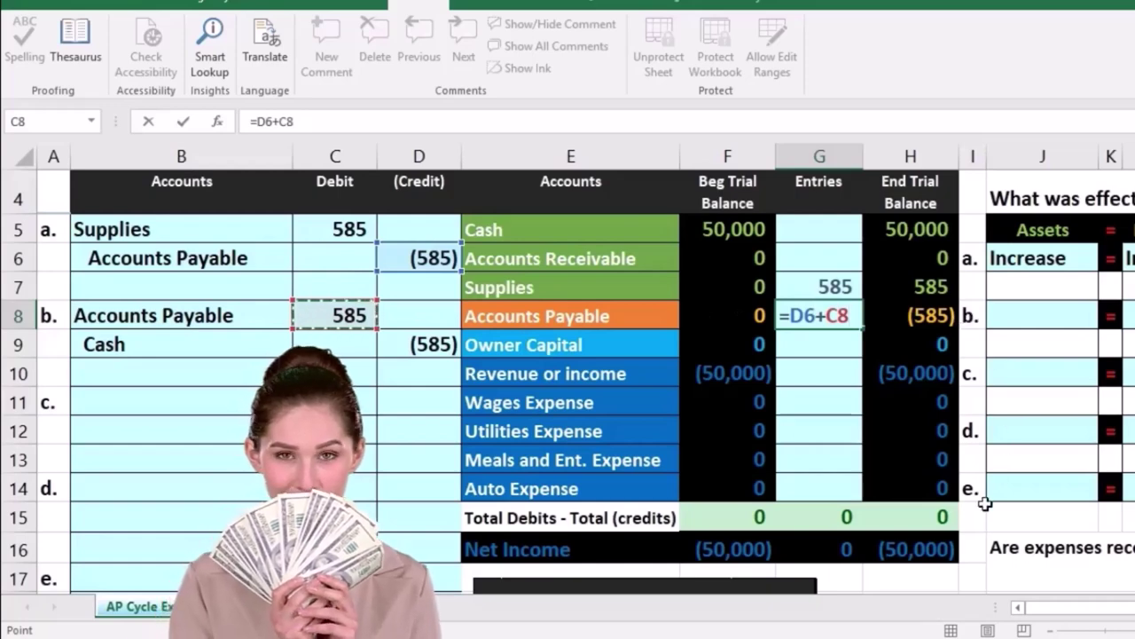
pyautogui.press('Return')
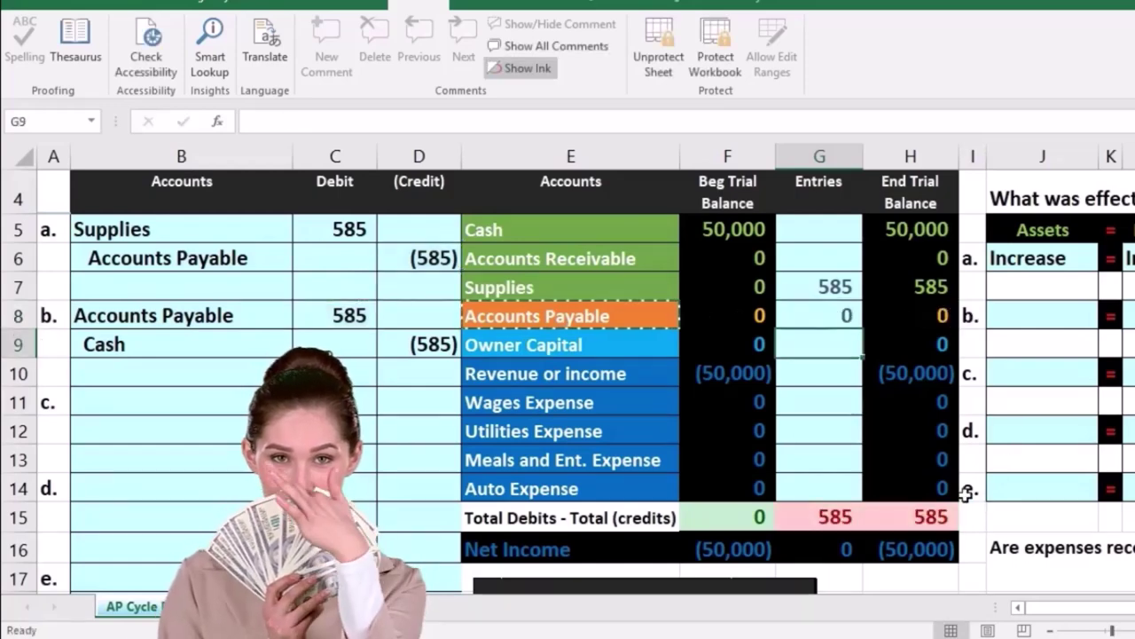
pyautogui.click(920, 326)
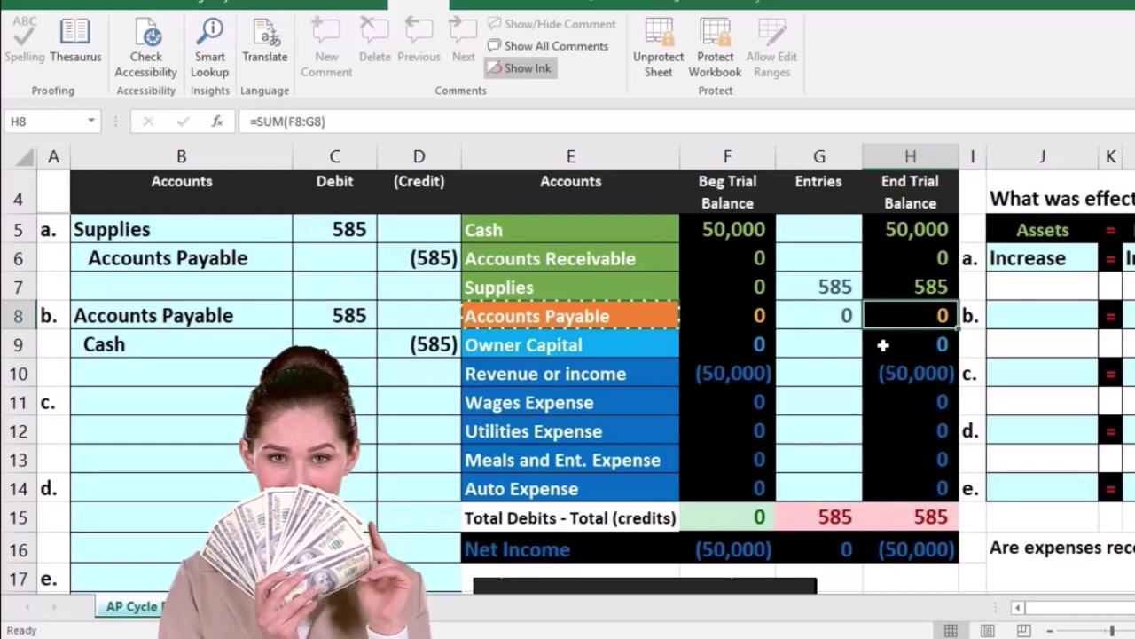
# - Post entry b's Cash credit to the trial balance with =D9 in G5, and check the ending asset balances
pyautogui.moveTo(214, 346); pyautogui.dragTo(396, 345)
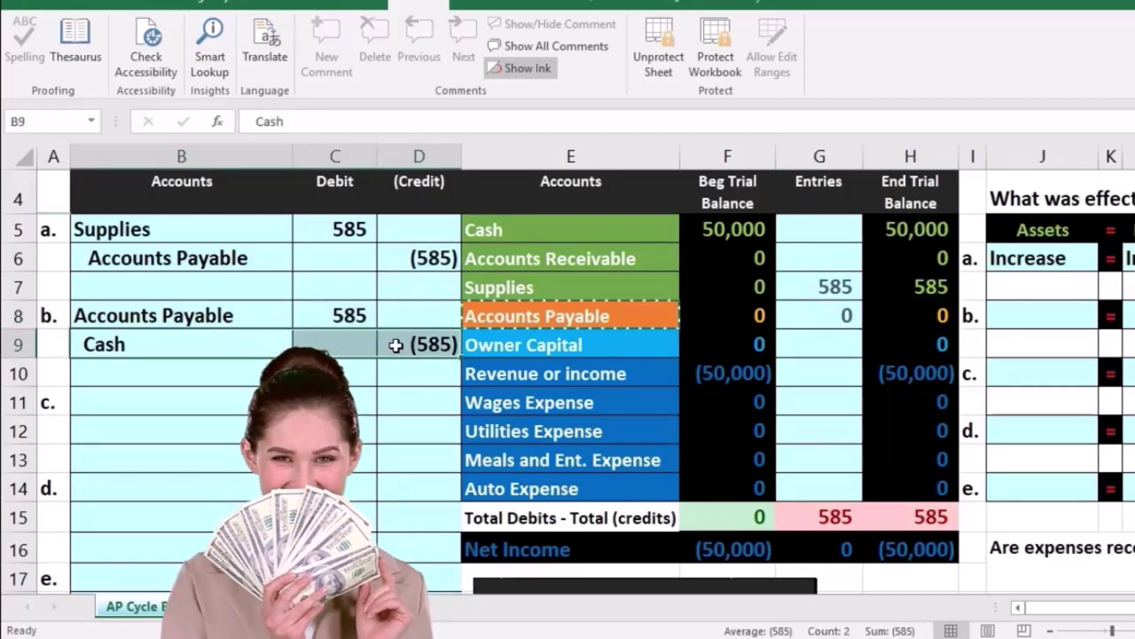
pyautogui.click(805, 230)
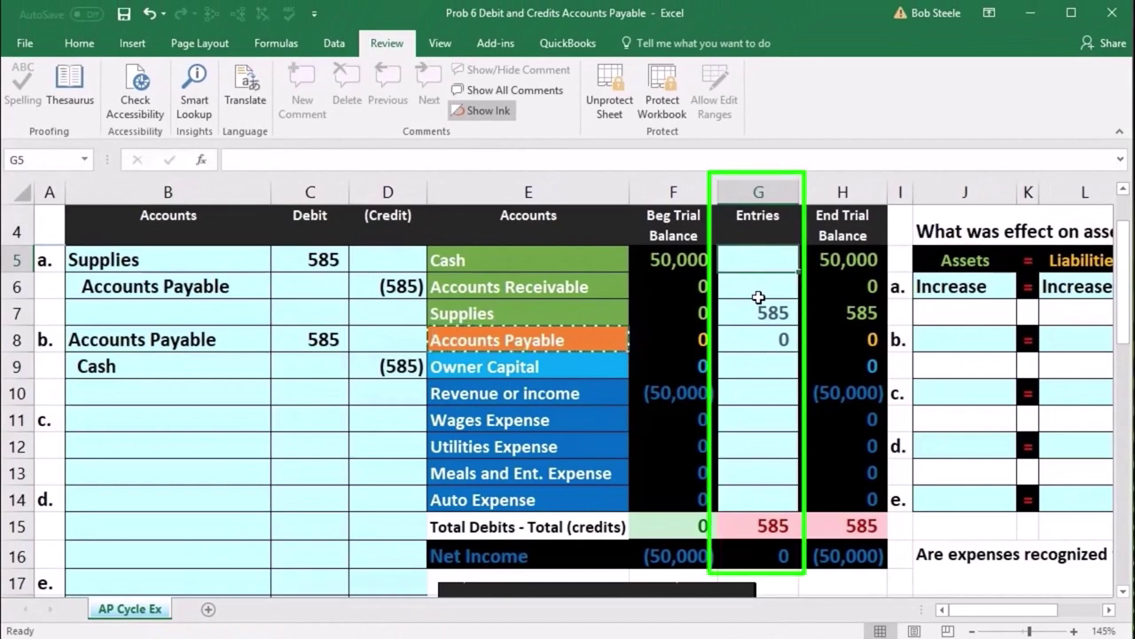
pyautogui.write('=')
pyautogui.click(404, 364)
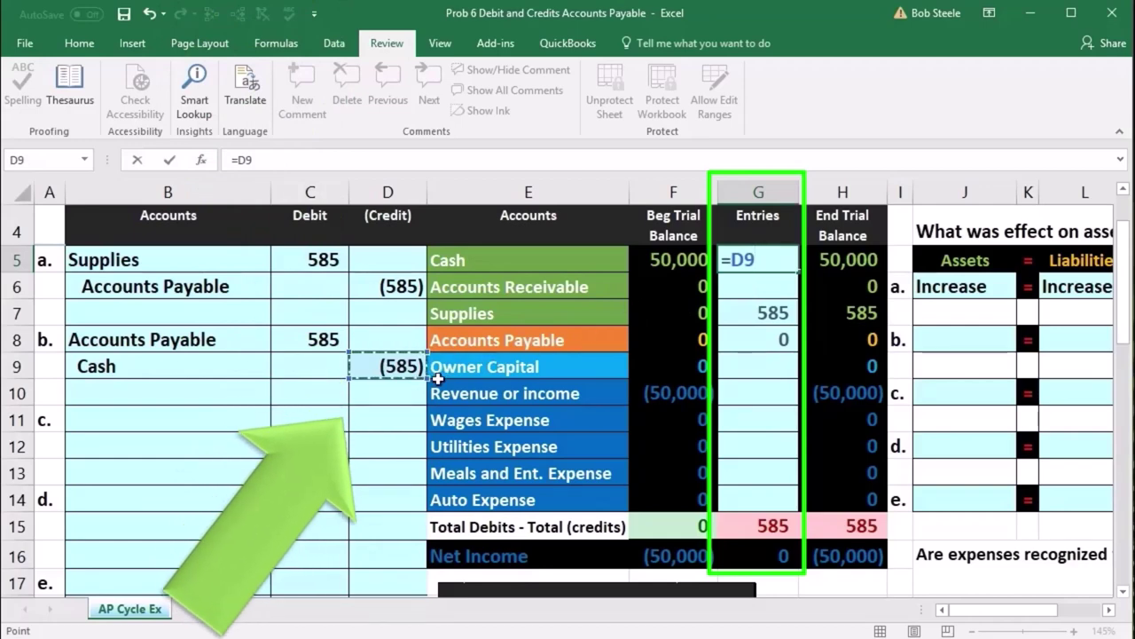
pyautogui.press('Return')
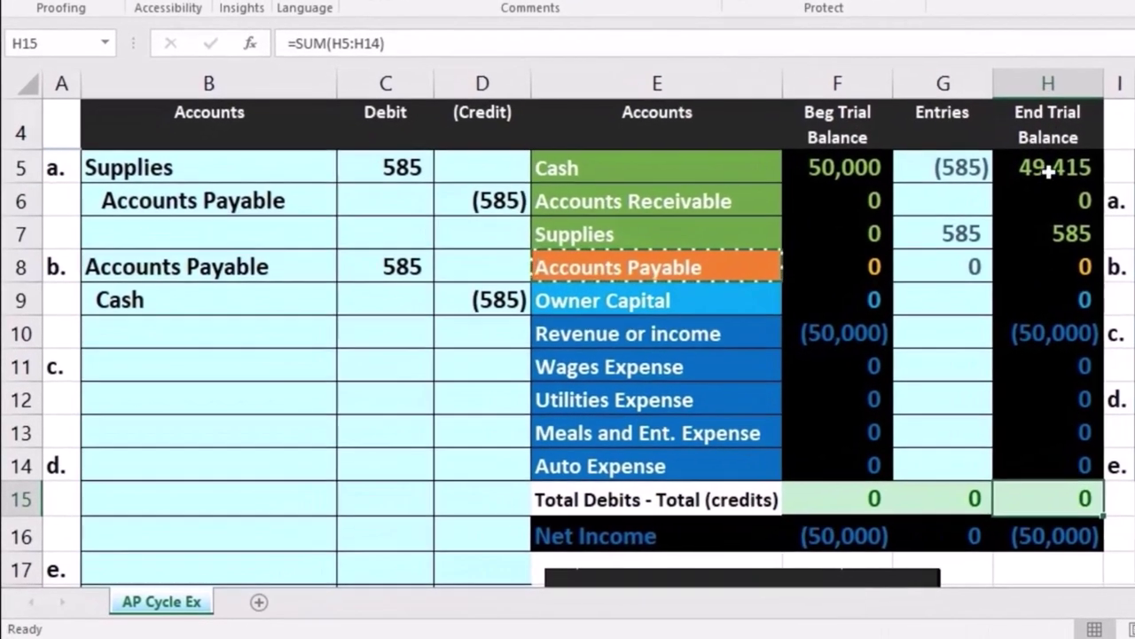
pyautogui.moveTo(856, 259); pyautogui.dragTo(856, 312)
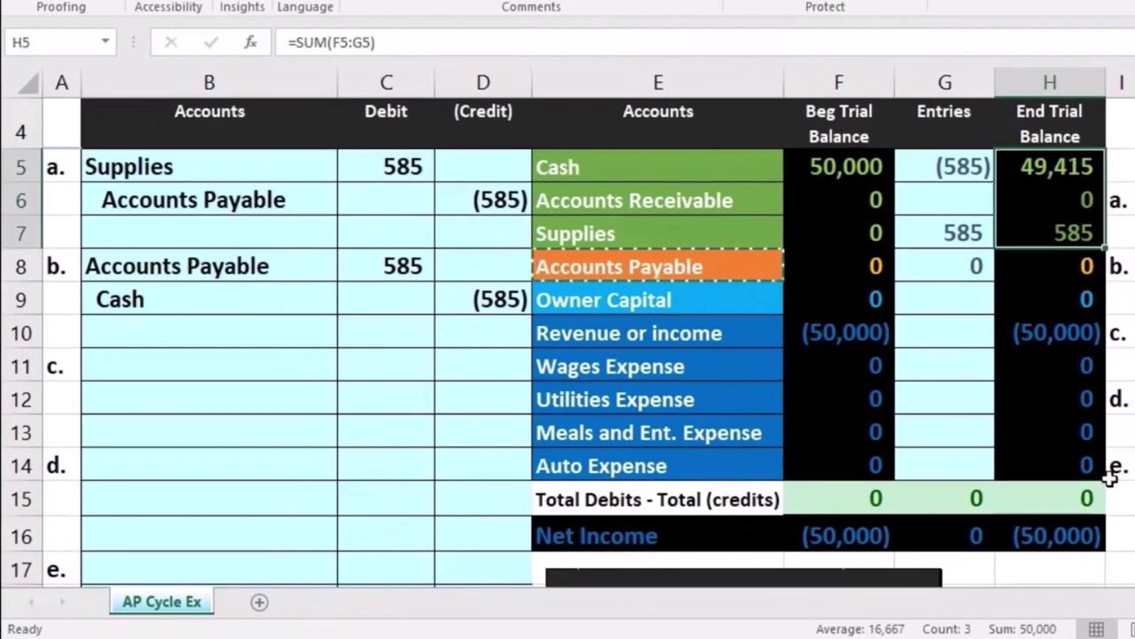
pyautogui.click(1034, 331)
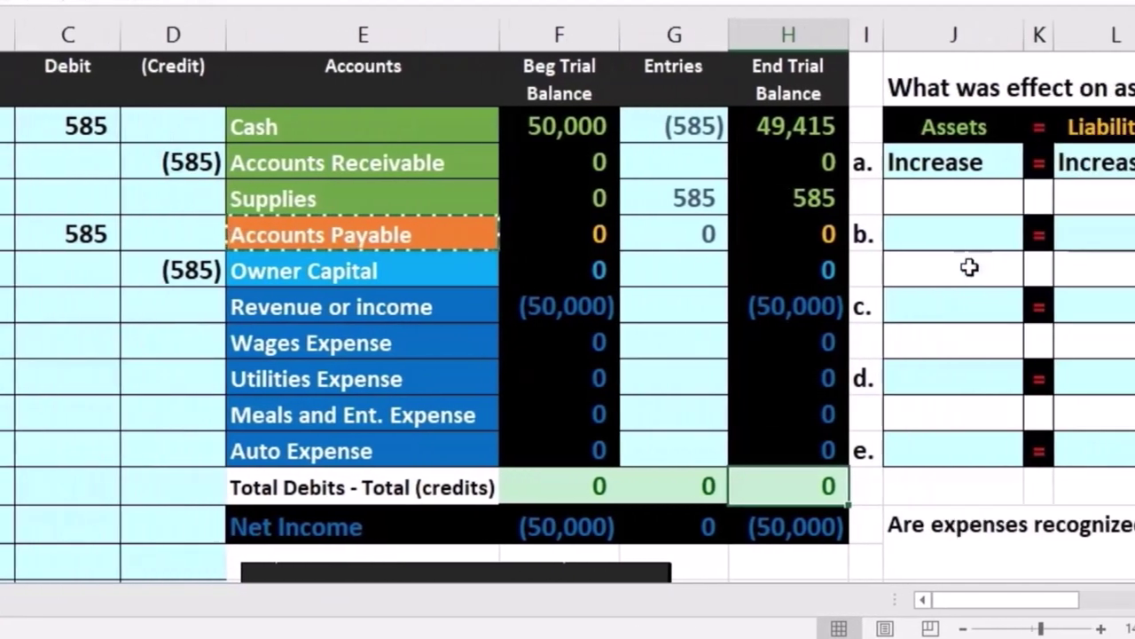
# - Set the effect of entry b on Assets in J8 to Decrease
pyautogui.click(1104, 233)
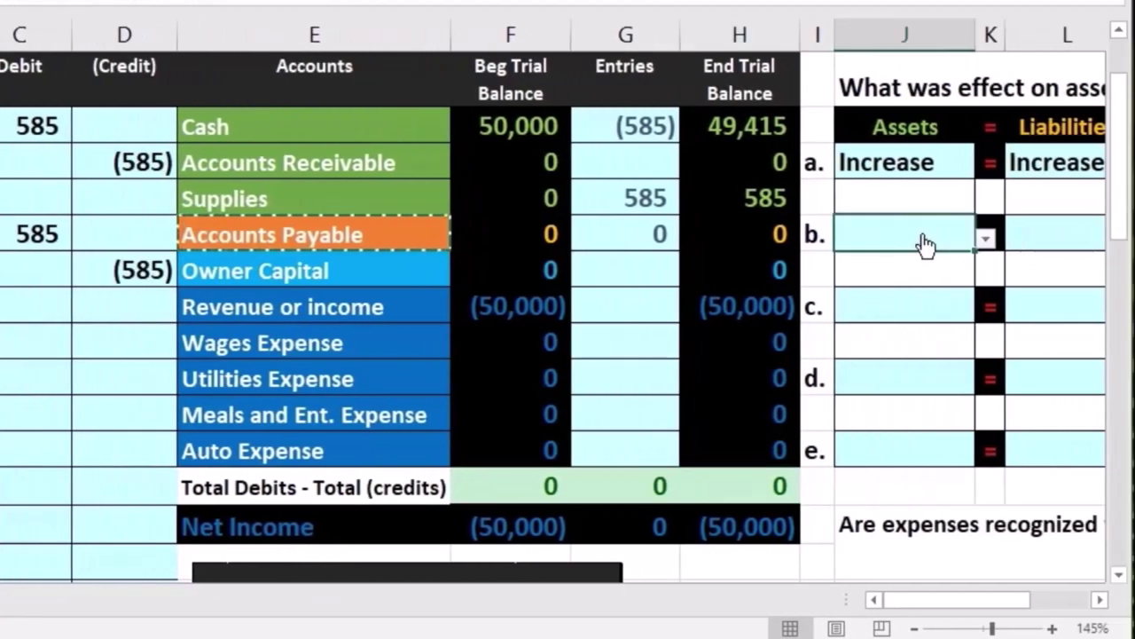
pyautogui.press('Right')
pyautogui.press('Right')
pyautogui.press('Right')
pyautogui.press('Right')
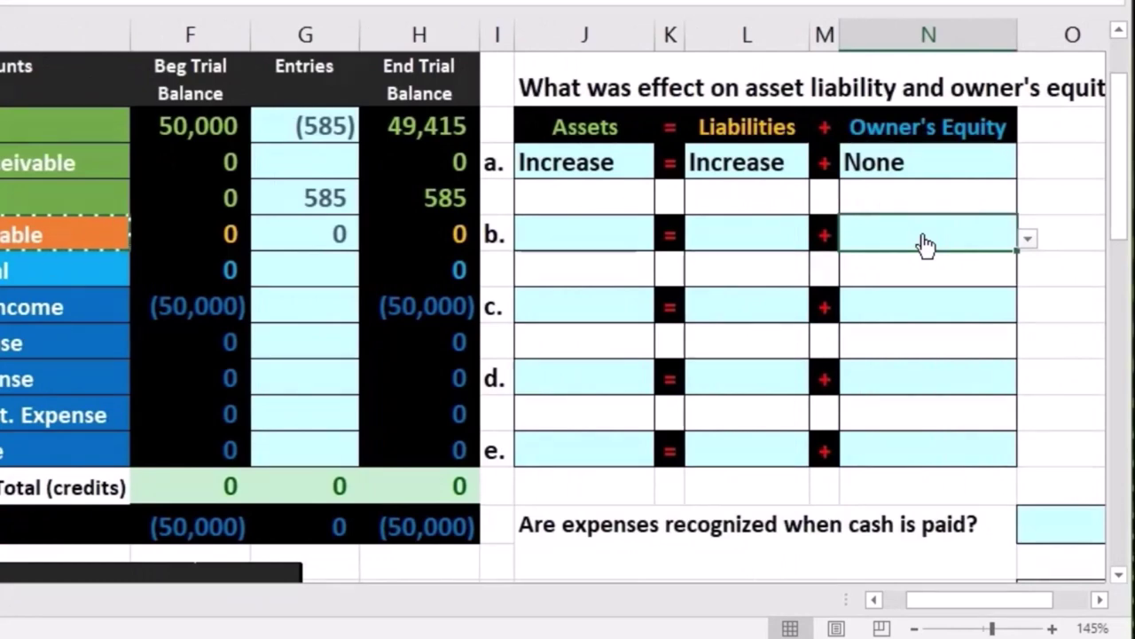
pyautogui.click(584, 228)
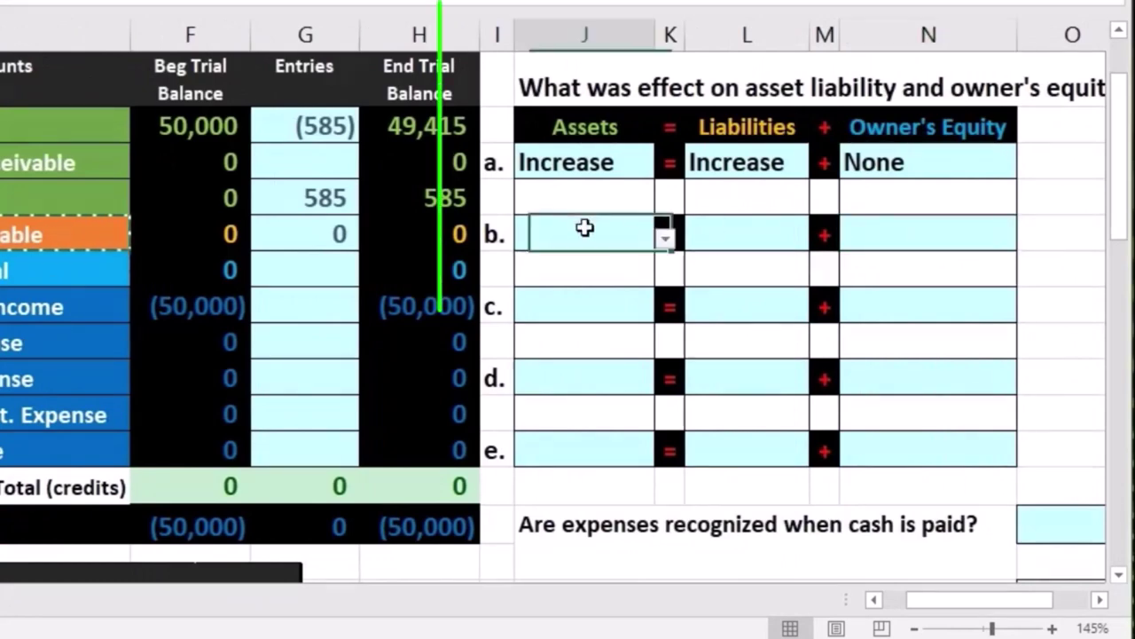
pyautogui.click(666, 241)
pyautogui.click(654, 309)
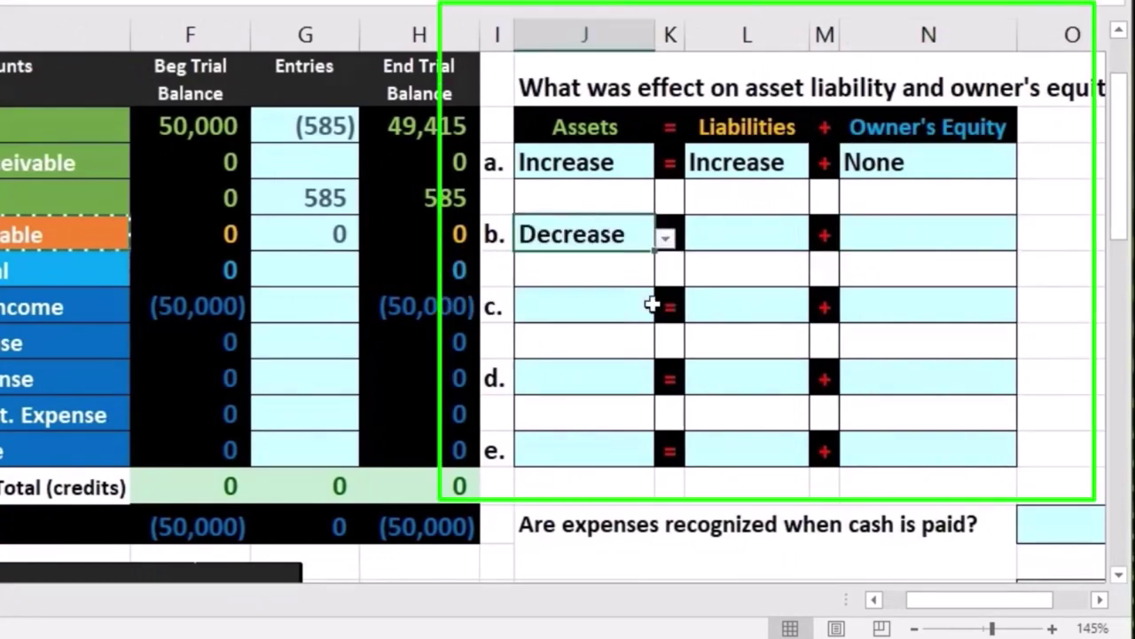
# - Set the effect of entry b on Liabilities to Decrease and on Owner's Equity to None
pyautogui.click(752, 236)
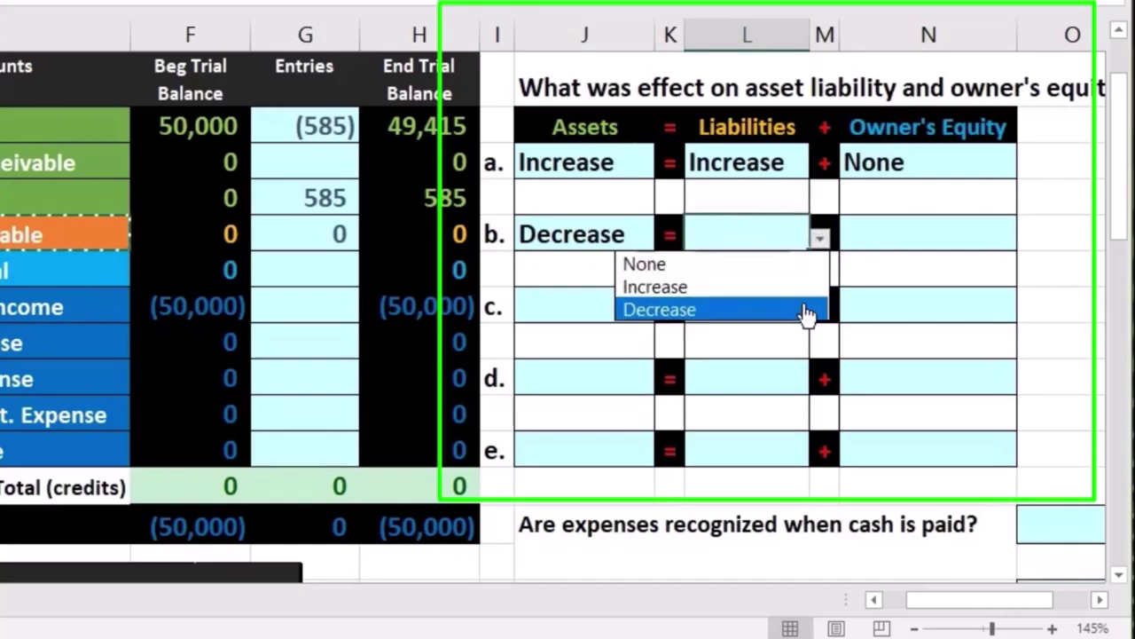
pyautogui.click(806, 311)
pyautogui.click(914, 250)
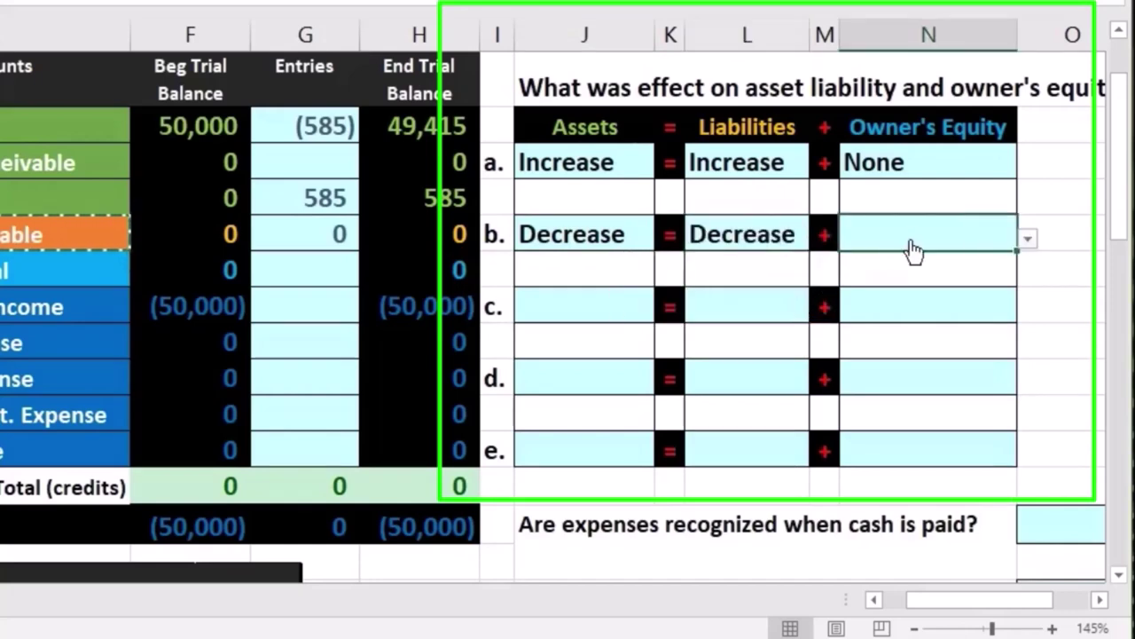
pyautogui.click(1027, 239)
pyautogui.click(993, 268)
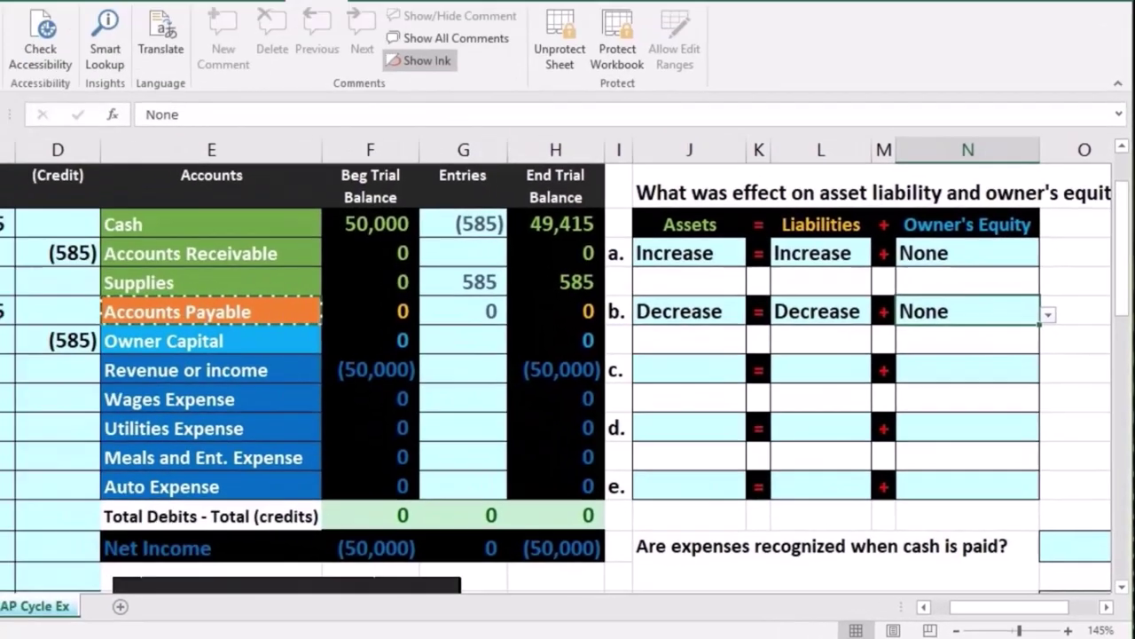
# - Read transaction c in the Activity list, and paste the Auto Expense account name from the trial balance as values only into B11
pyautogui.scroll(-4, 400, 454)
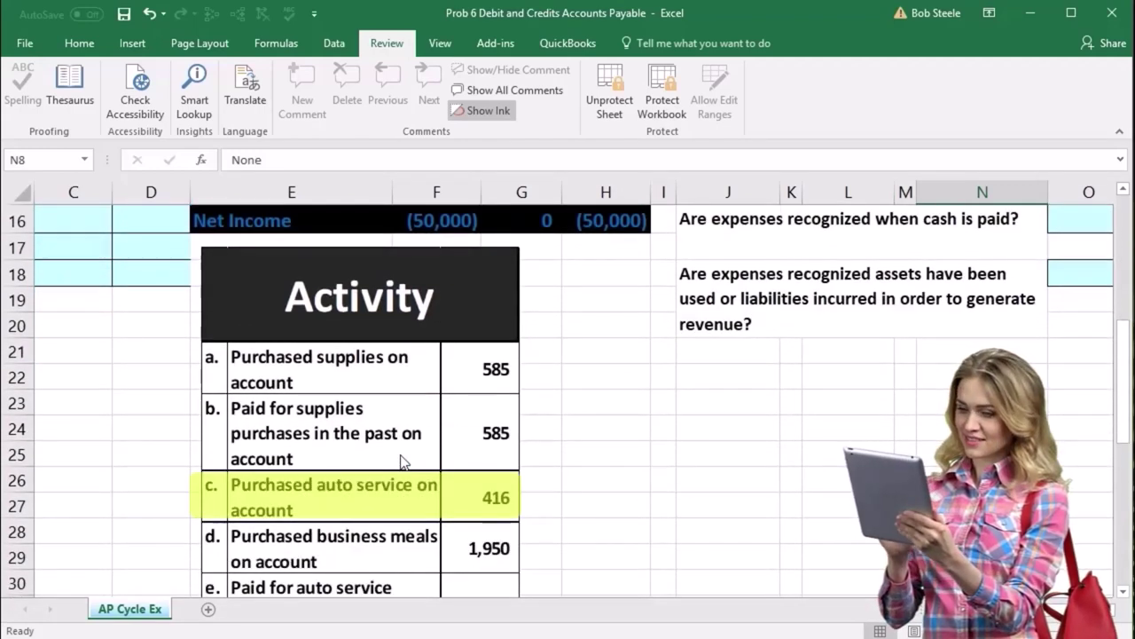
pyautogui.scroll(1, 857, 573)
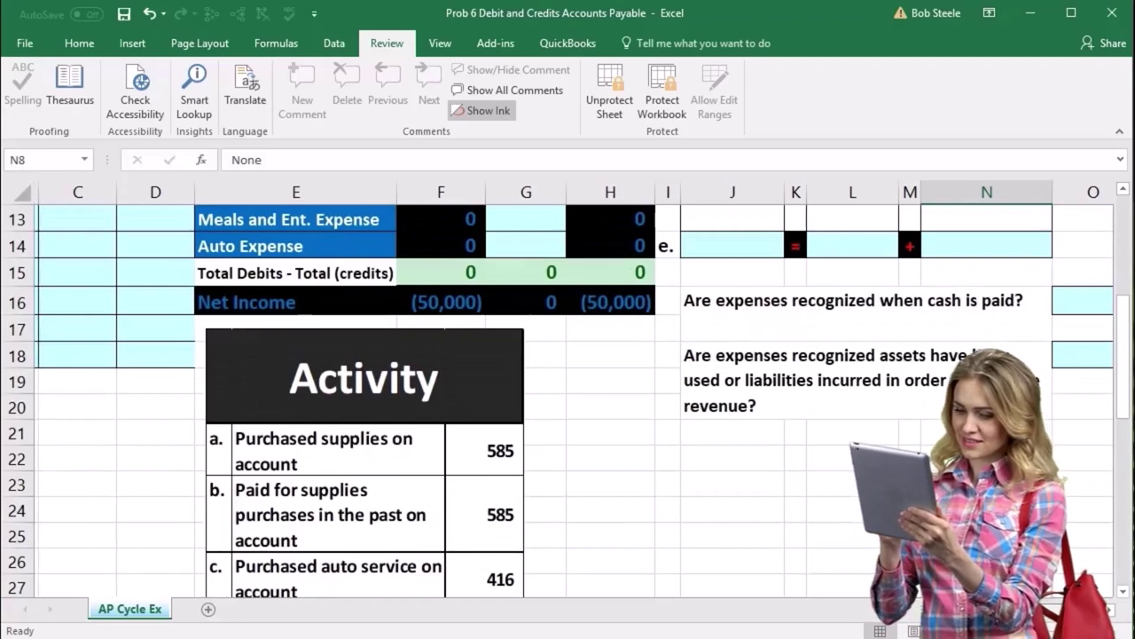
pyautogui.hscroll(-2, 568, 390)
pyautogui.scroll(3, 431, 499)
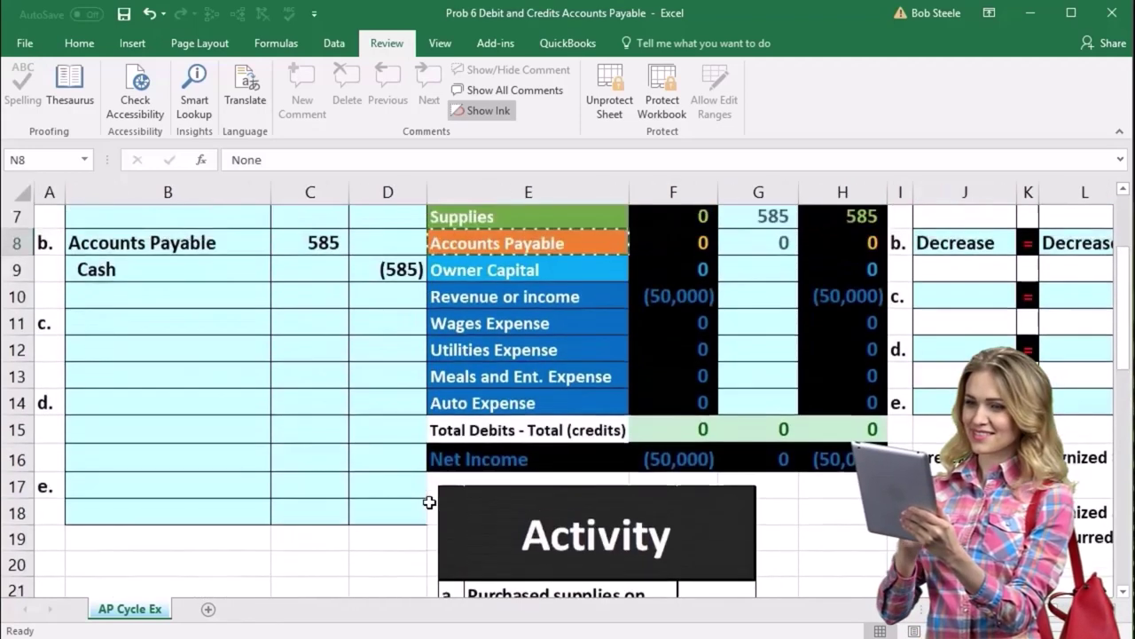
pyautogui.moveTo(520, 261); pyautogui.dragTo(715, 261)
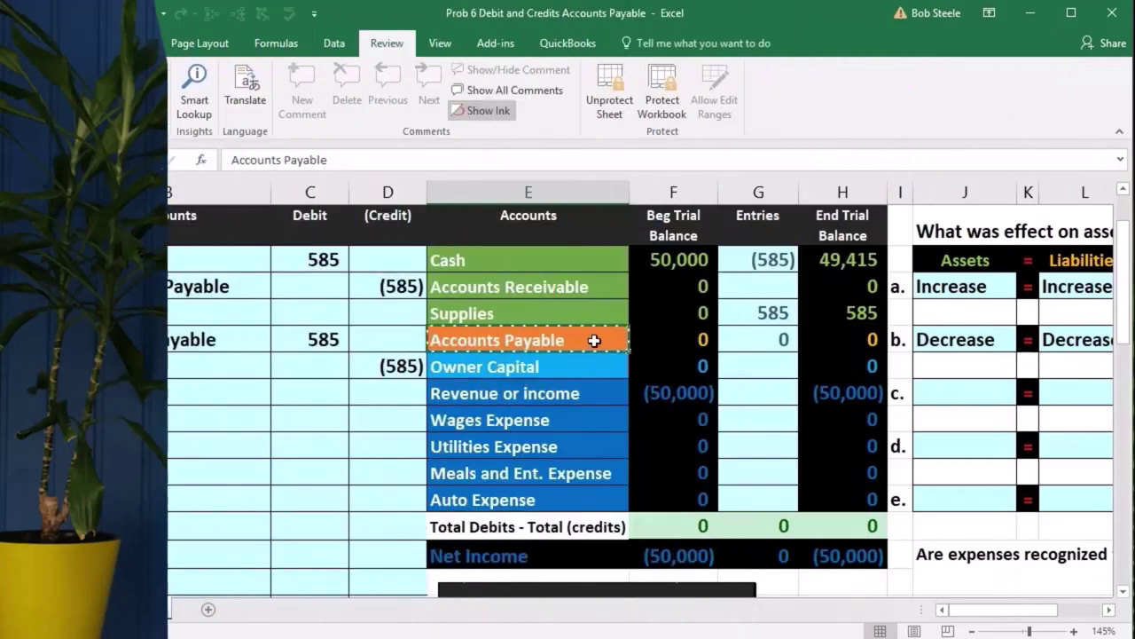
pyautogui.click(567, 315)
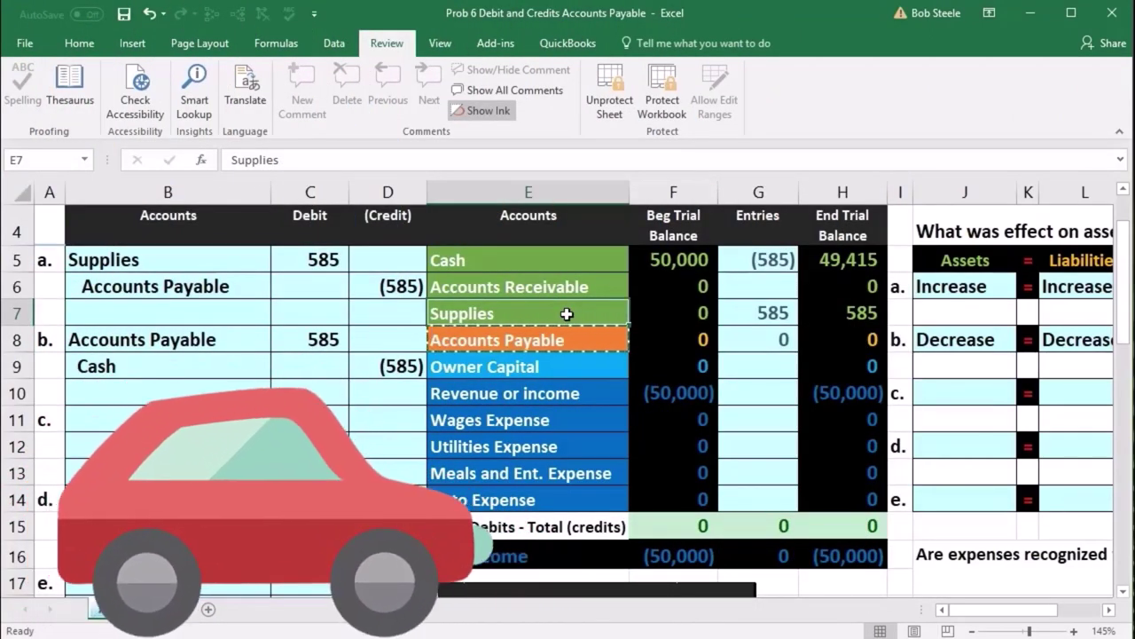
pyautogui.click(586, 498)
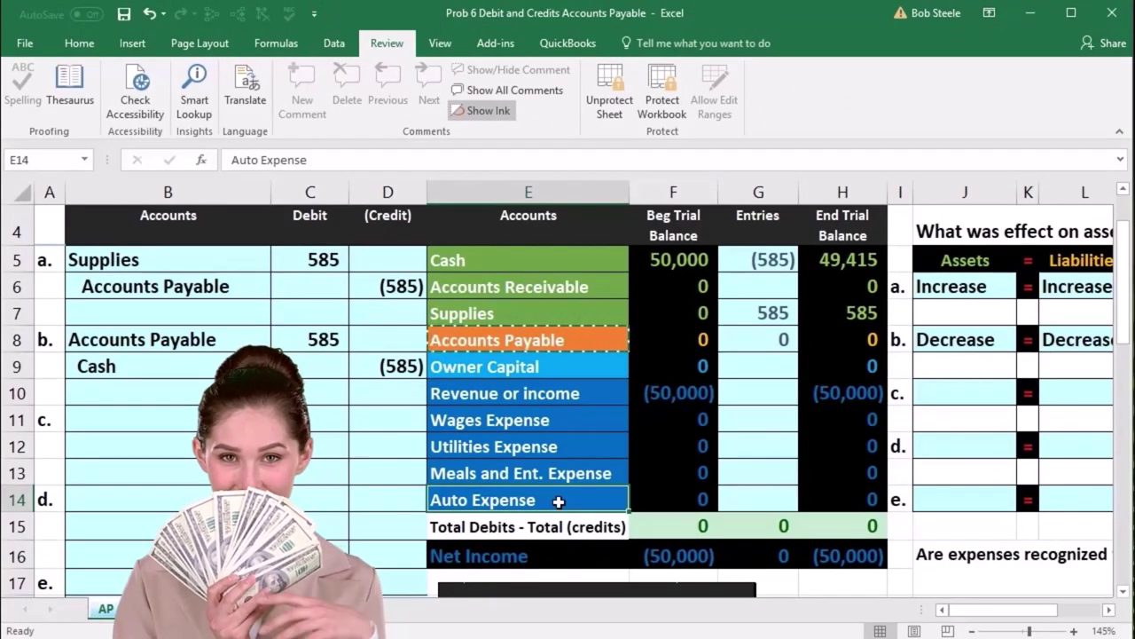
pyautogui.rightClick(559, 501)
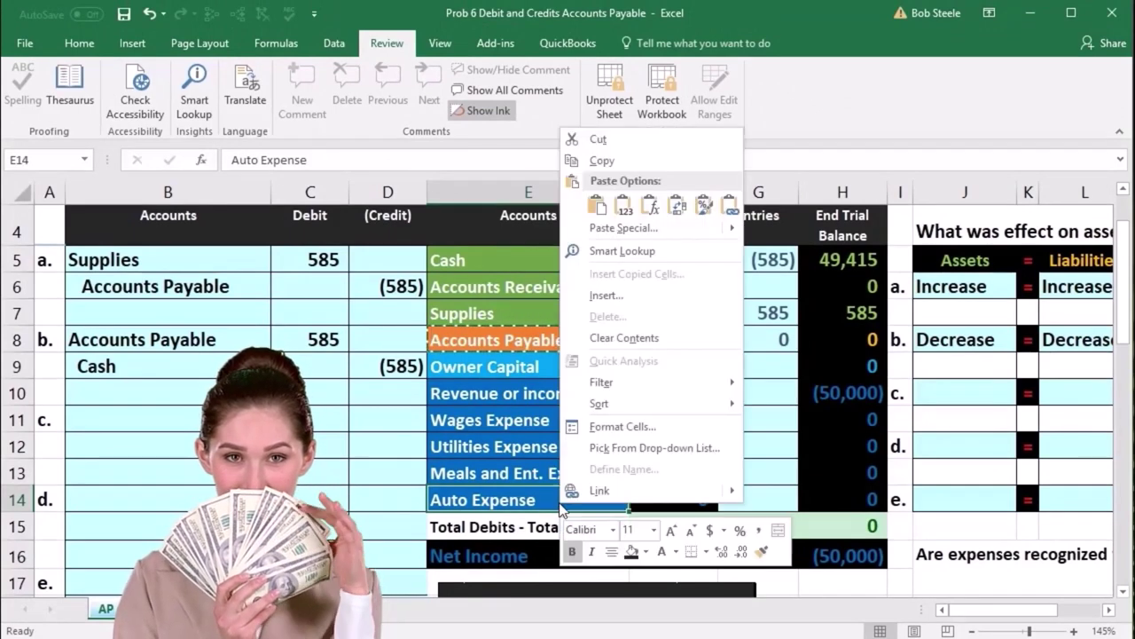
pyautogui.click(615, 161)
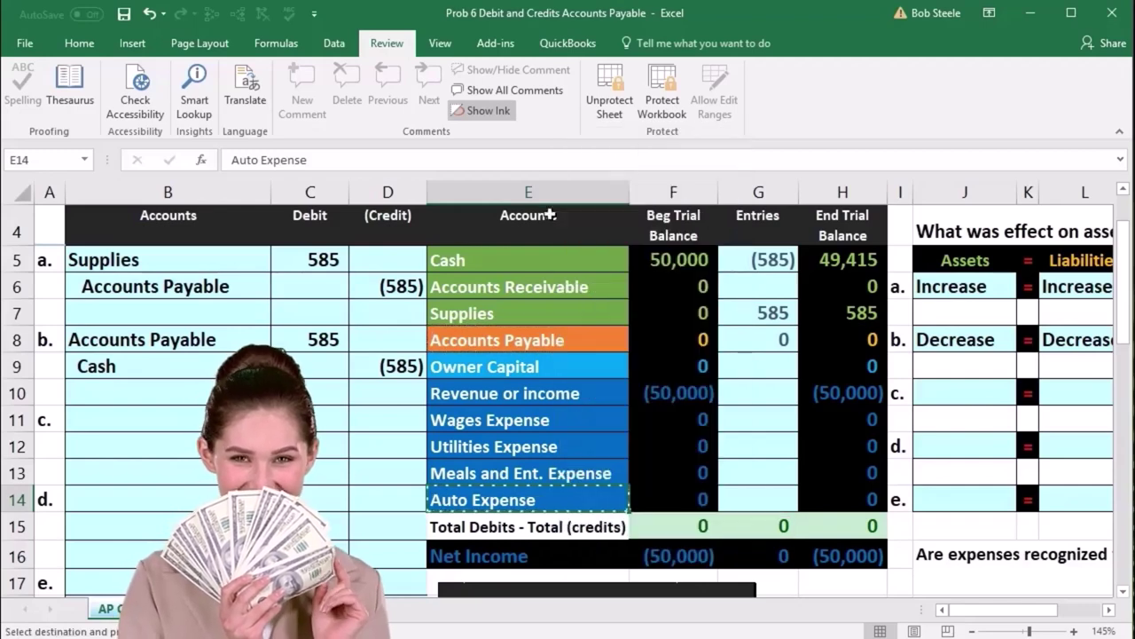
pyautogui.click(150, 417)
pyautogui.rightClick(150, 417)
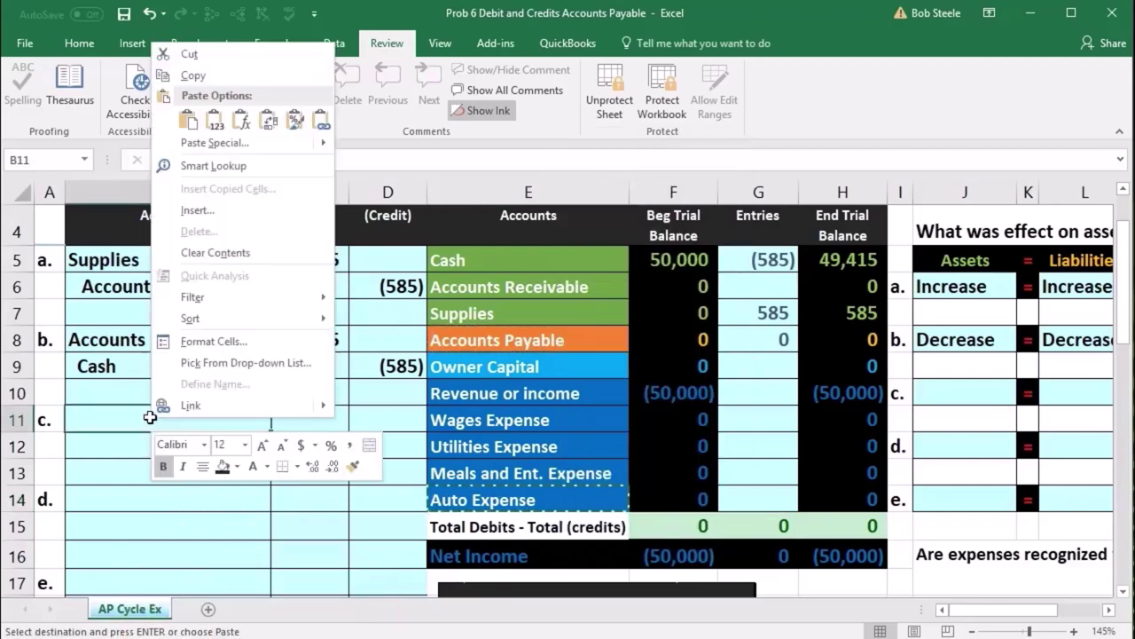
pyautogui.click(214, 119)
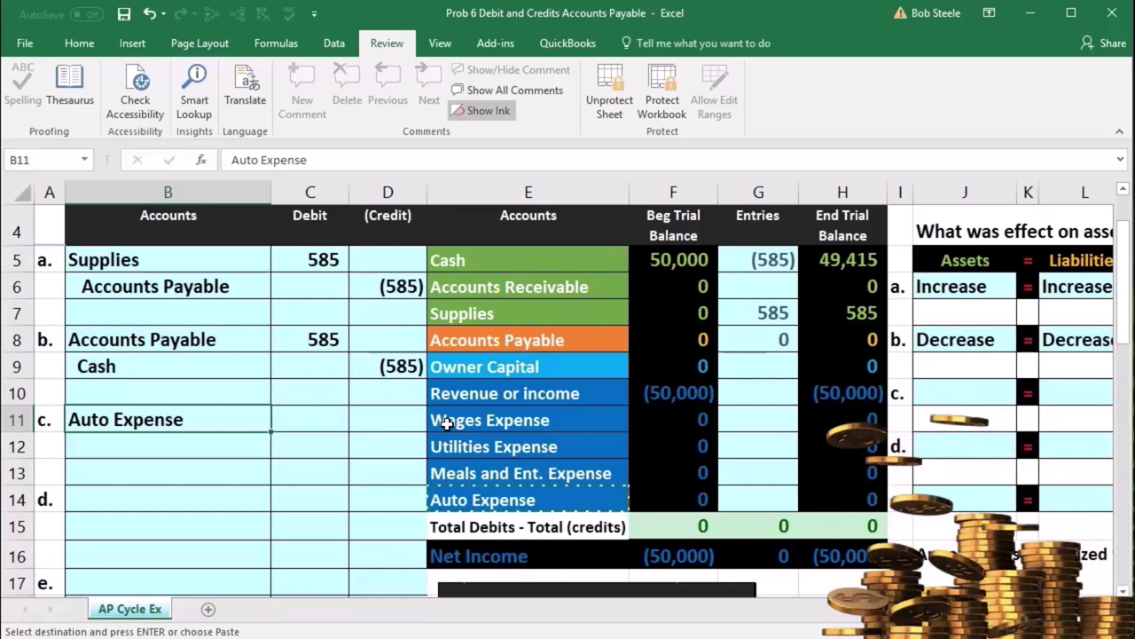
# - Examine the asset accounts and the expense accounts with their beginning balances in the trial balance
pyautogui.moveTo(499, 259); pyautogui.dragTo(501, 307)
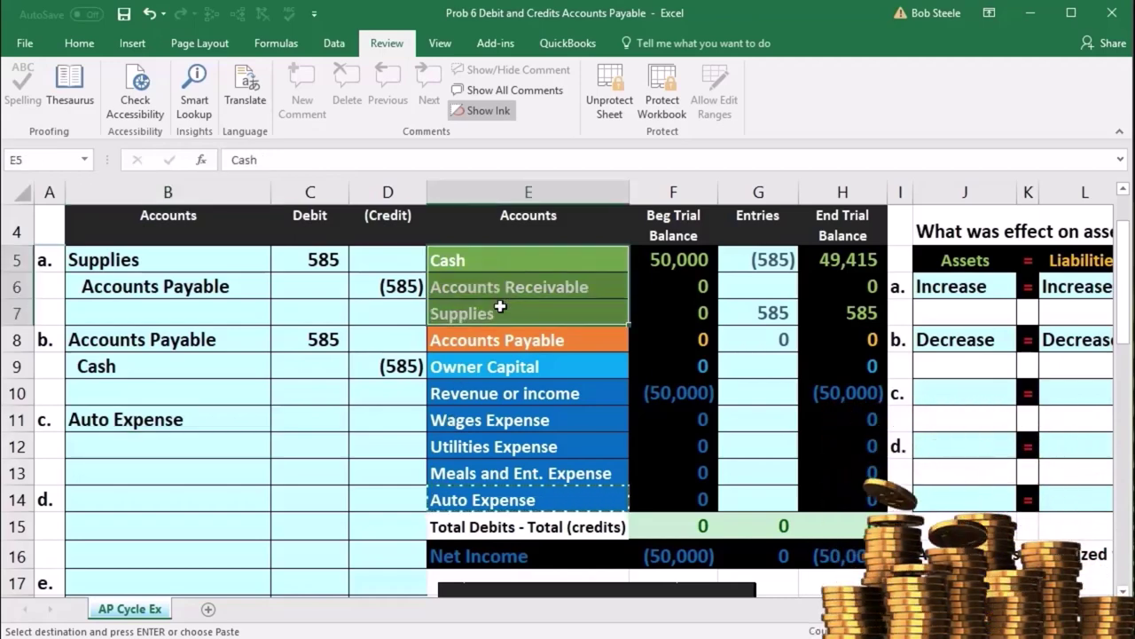
pyautogui.click(519, 258)
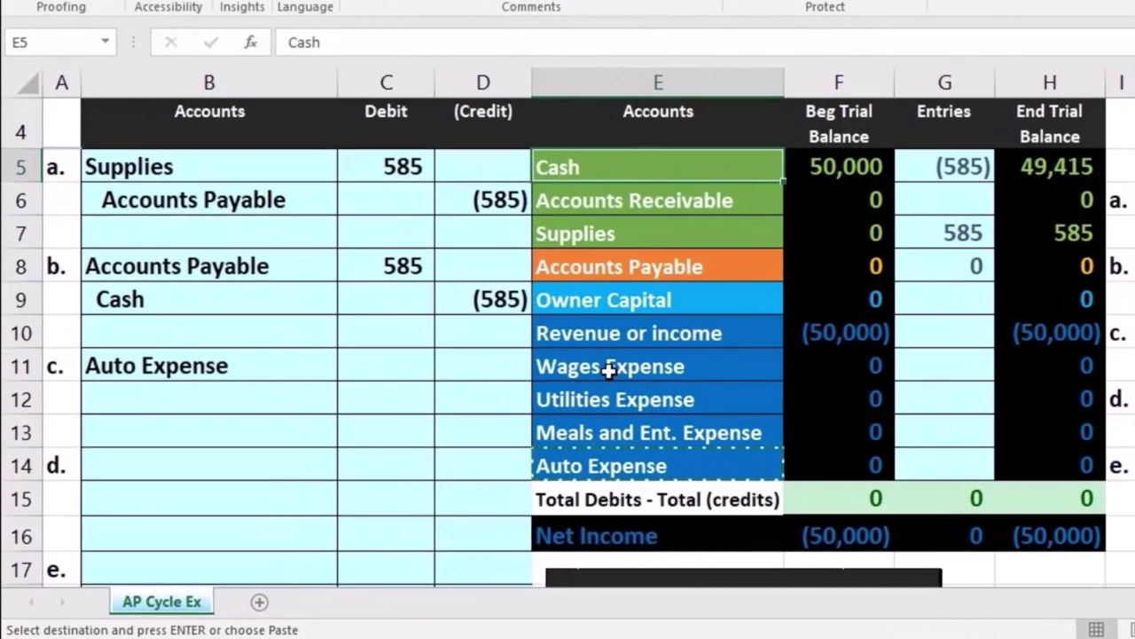
pyautogui.click(489, 424)
pyautogui.moveTo(692, 367); pyautogui.dragTo(796, 379)
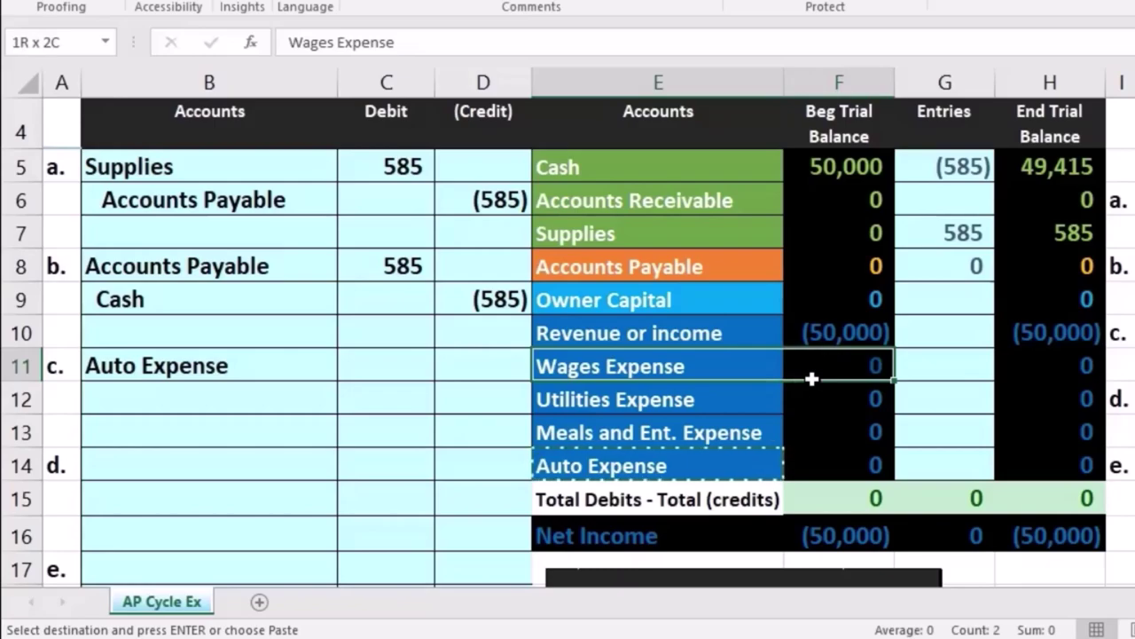
pyautogui.moveTo(812, 378); pyautogui.dragTo(794, 453)
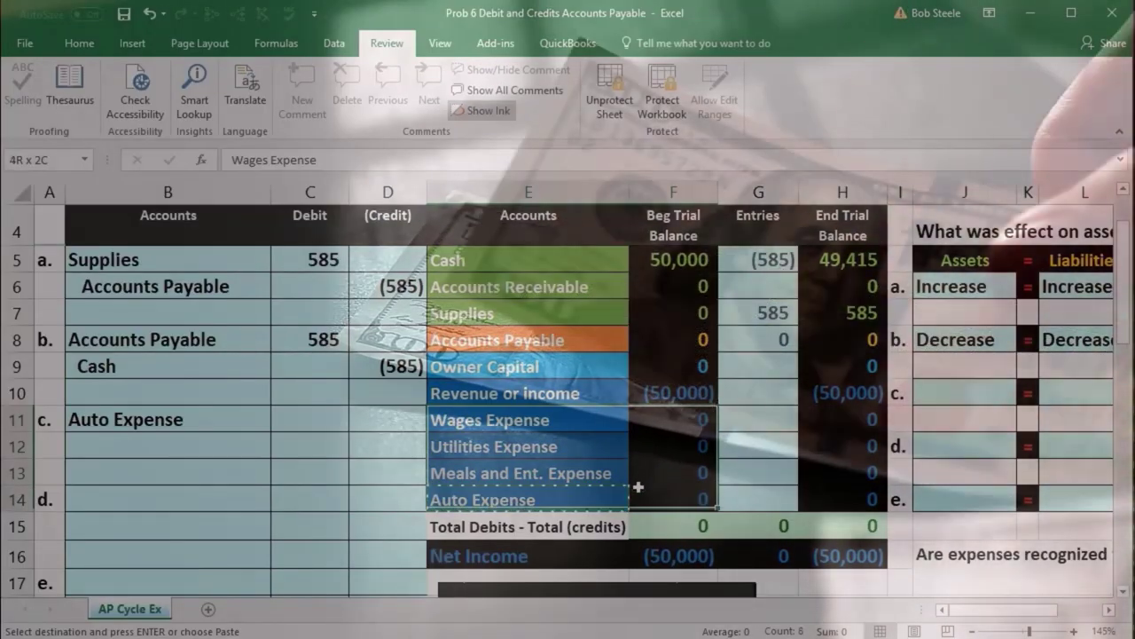
pyautogui.moveTo(638, 486); pyautogui.dragTo(639, 499)
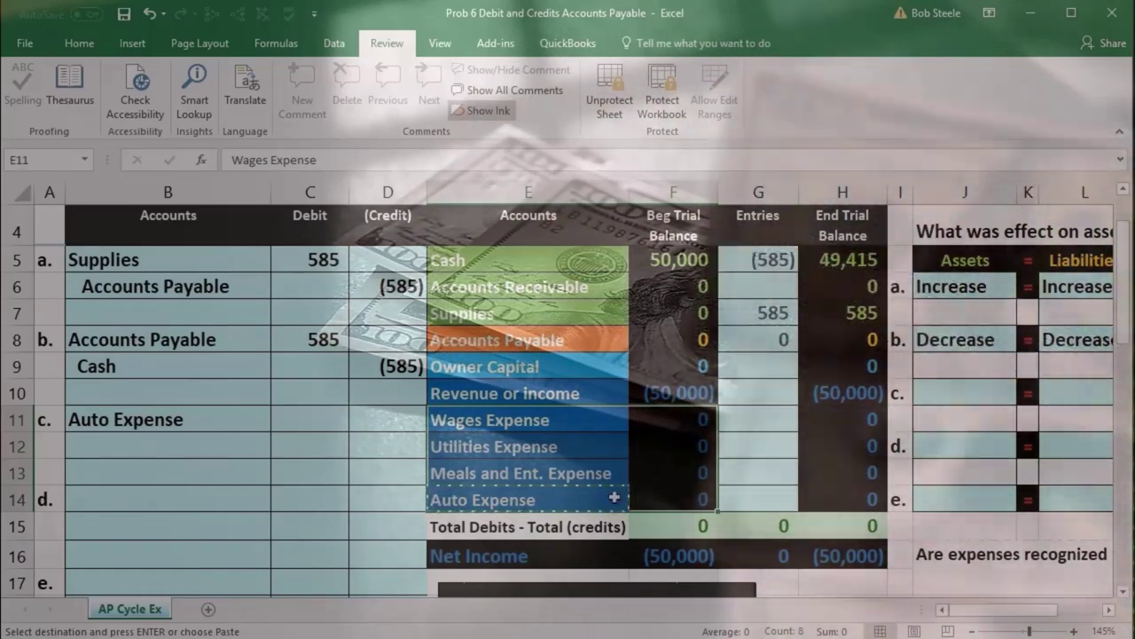
# - Enter entry c's debit of 416 in C11 and its matching credit in D12 as -C11
pyautogui.click(319, 423)
pyautogui.scroll(-3, 327, 503)
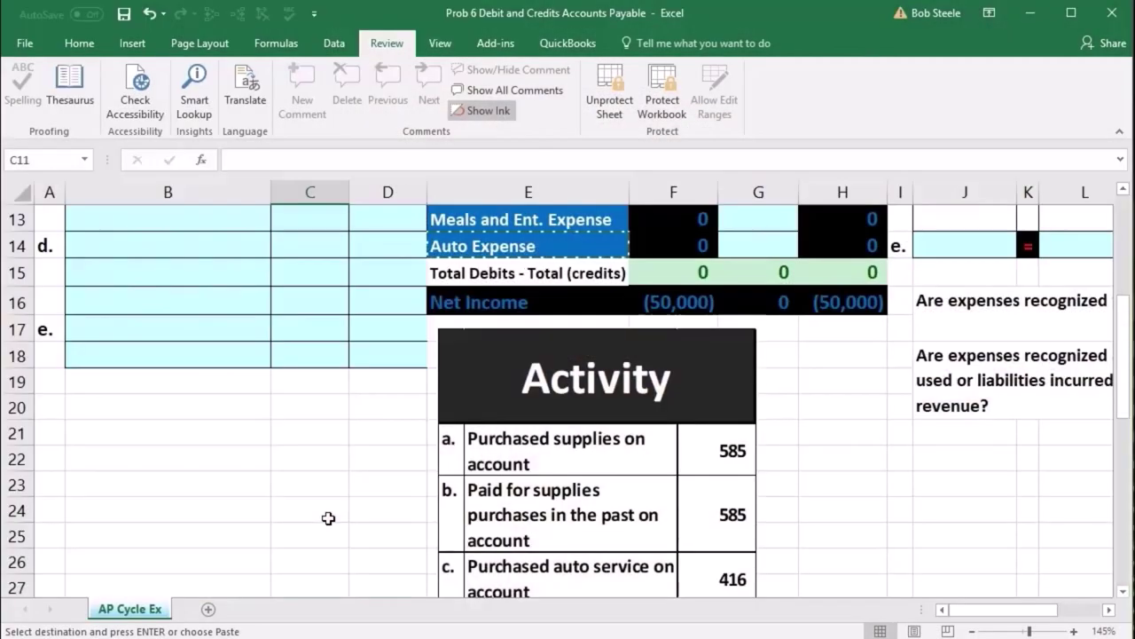
pyautogui.scroll(3, 328, 518)
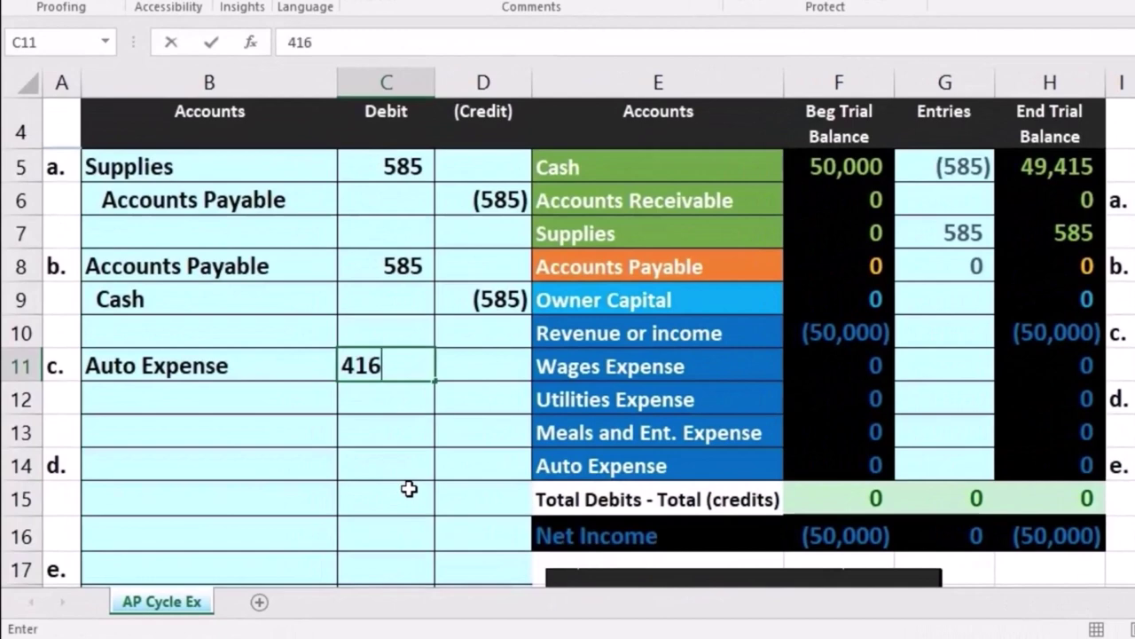
pyautogui.press('Return')
pyautogui.press('Tab')
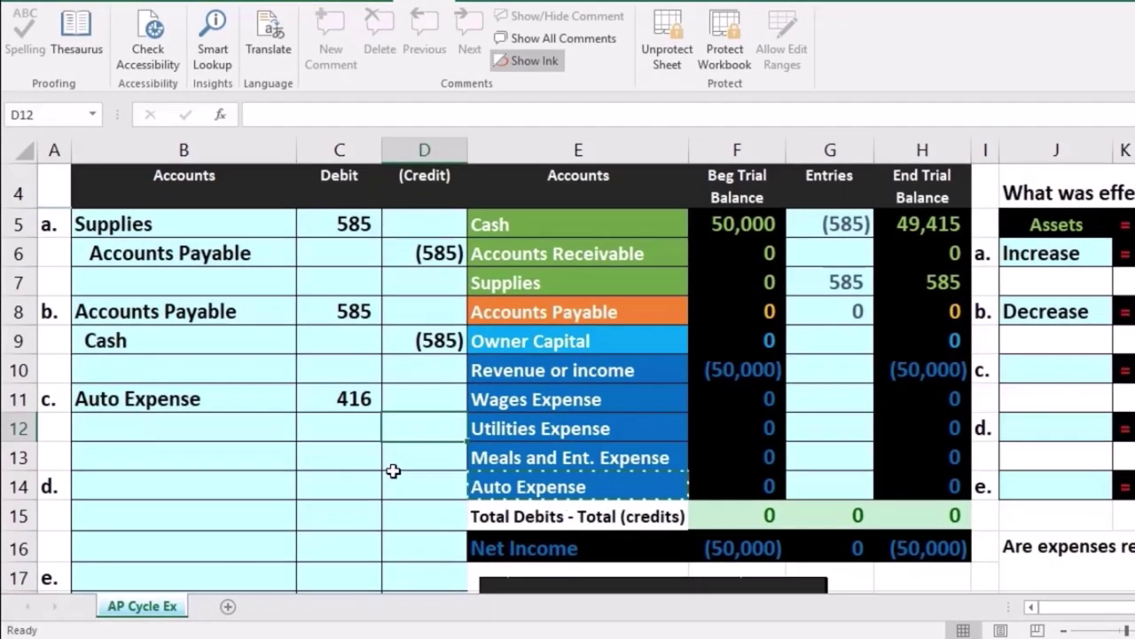
pyautogui.write('-')
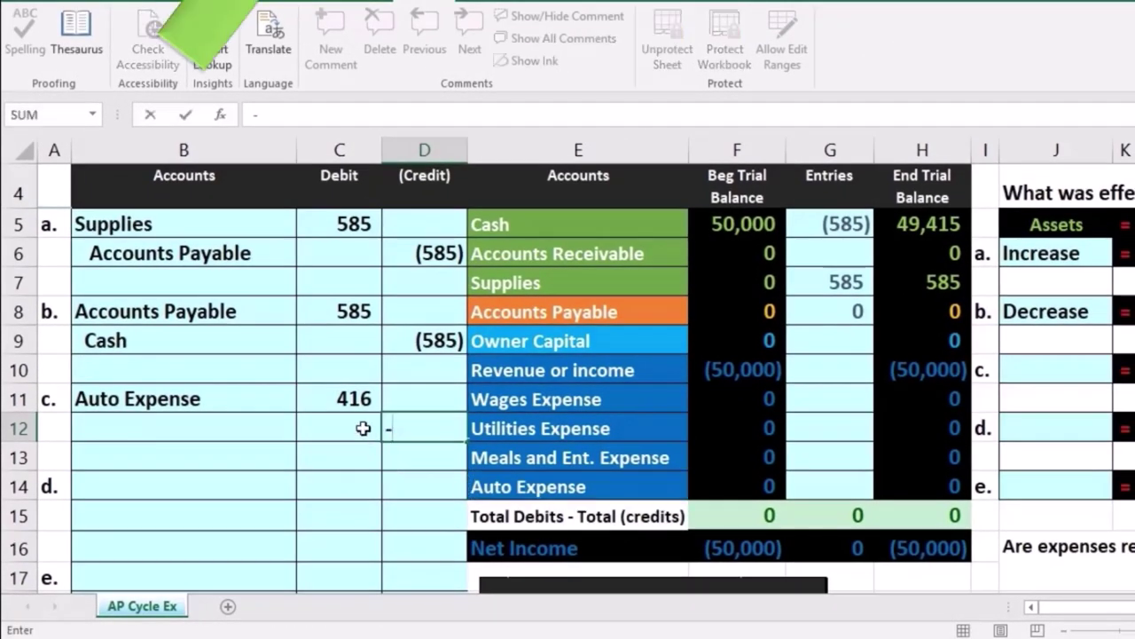
pyautogui.click(335, 403)
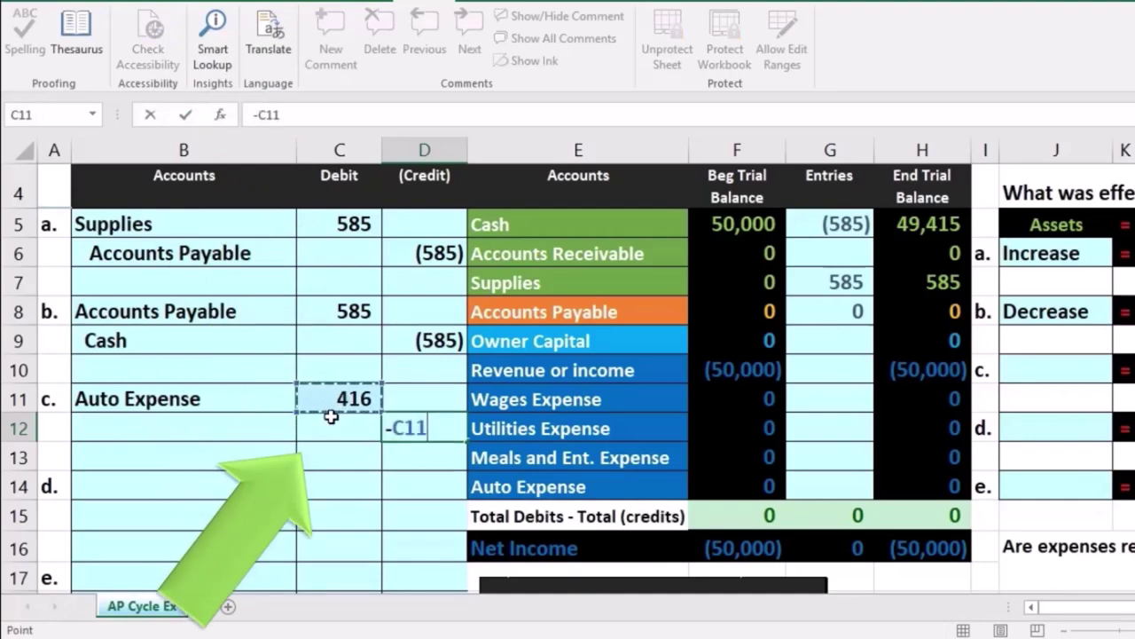
pyautogui.press('Return')
pyautogui.click(329, 410)
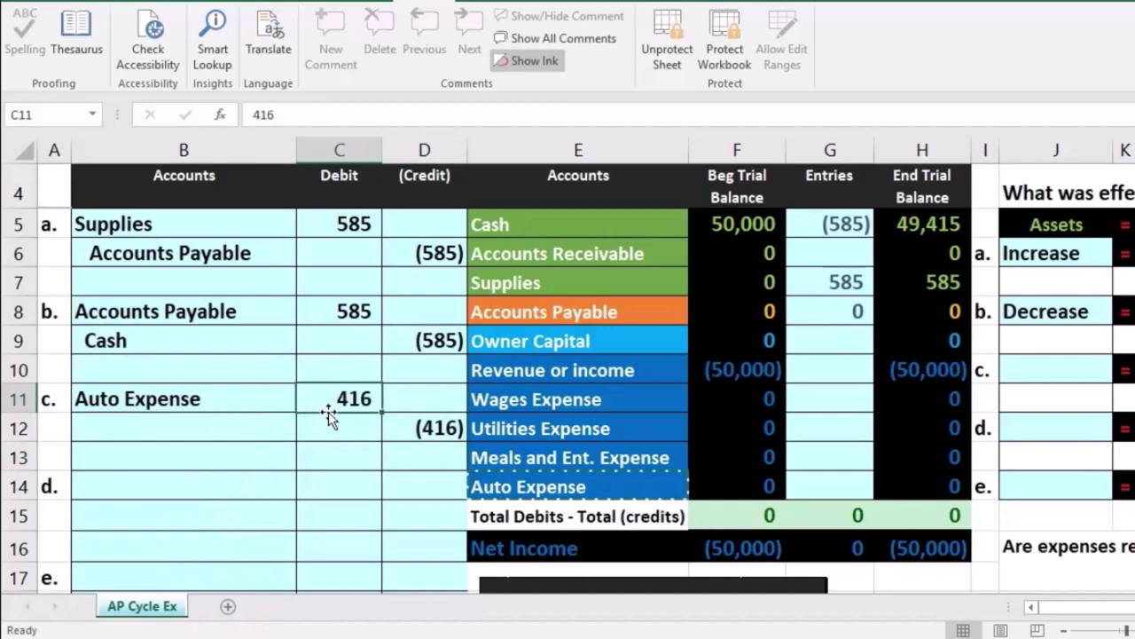
# - Copy the Accounts Payable account name from the trial balance, paste it as values only into B12, and indent it
pyautogui.click(265, 423)
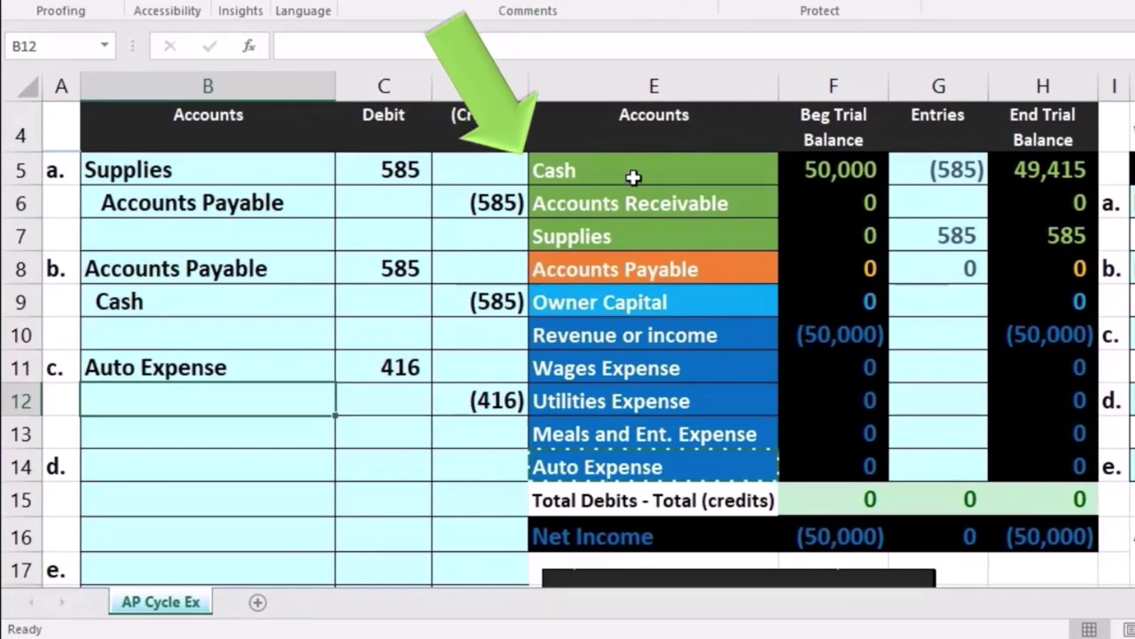
pyautogui.click(711, 257)
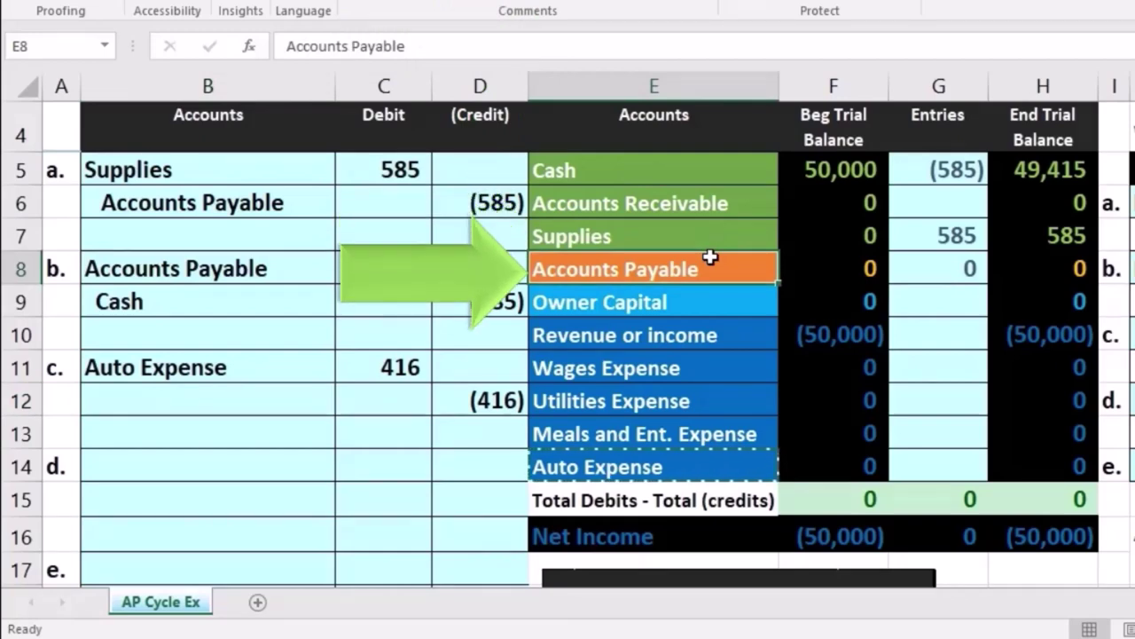
pyautogui.rightClick(711, 258)
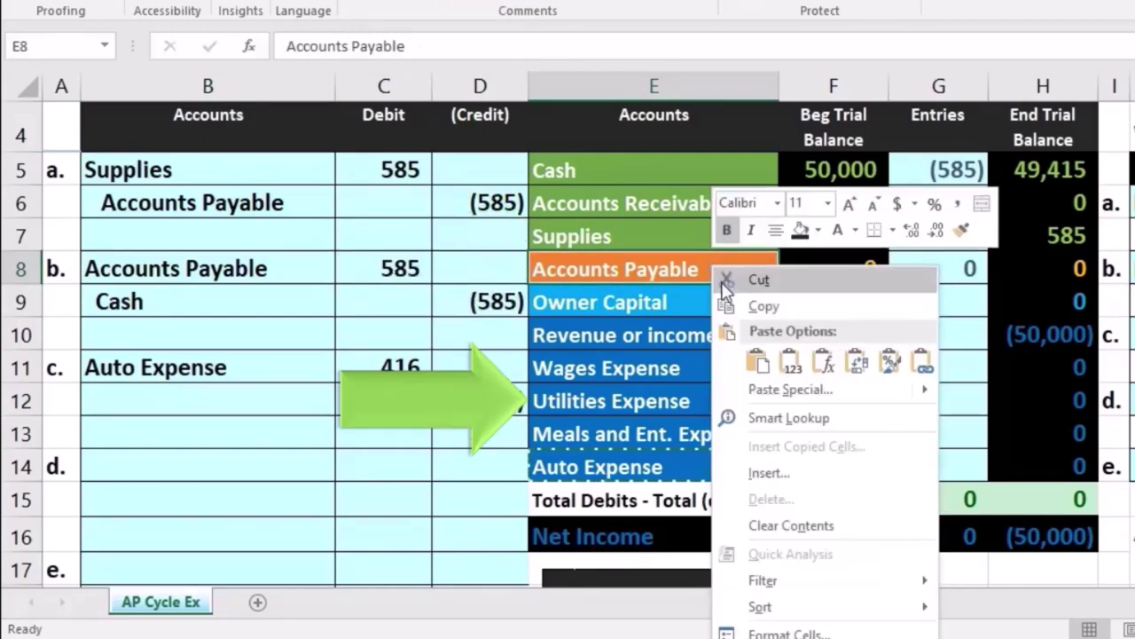
pyautogui.press('Escape')
pyautogui.hotkey('ctrl', 'c')
pyautogui.click(258, 399)
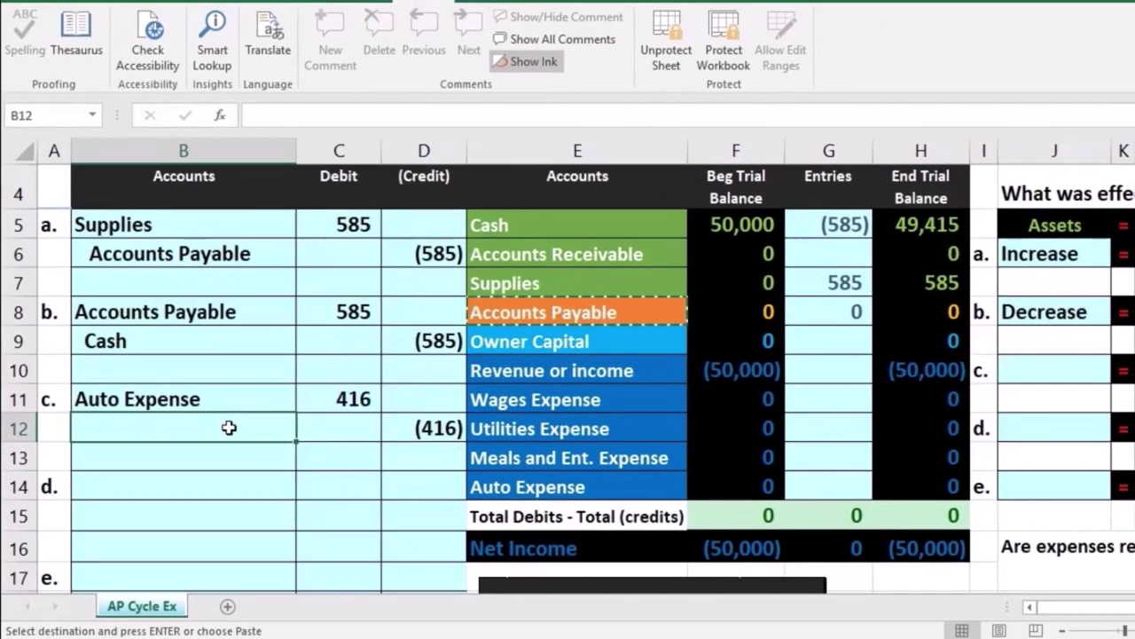
pyautogui.rightClick(229, 428)
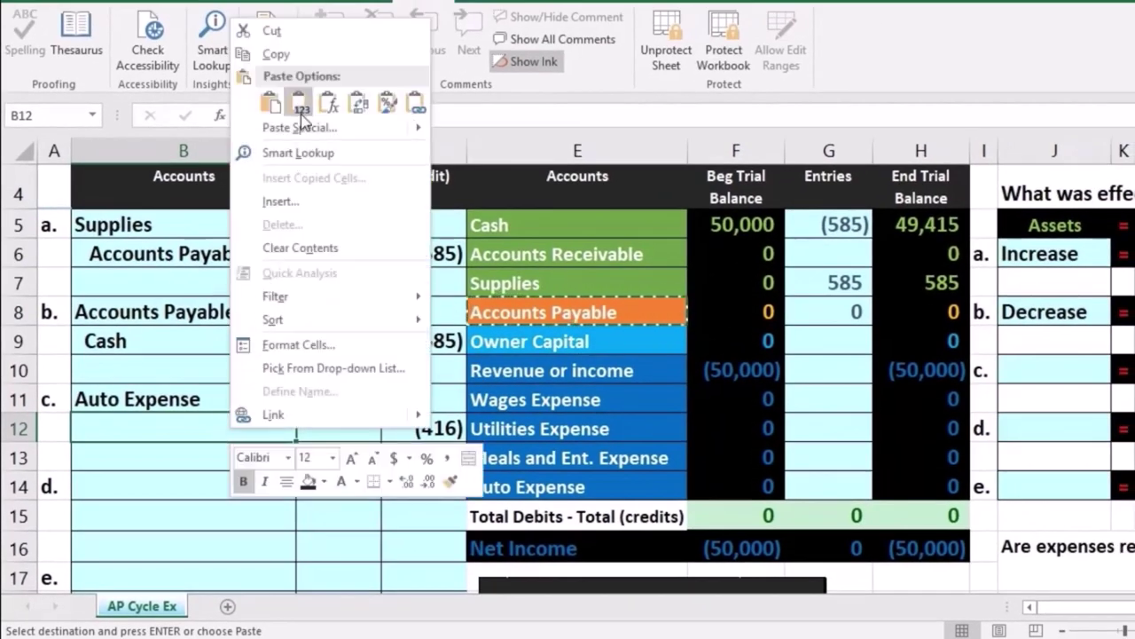
pyautogui.click(299, 112)
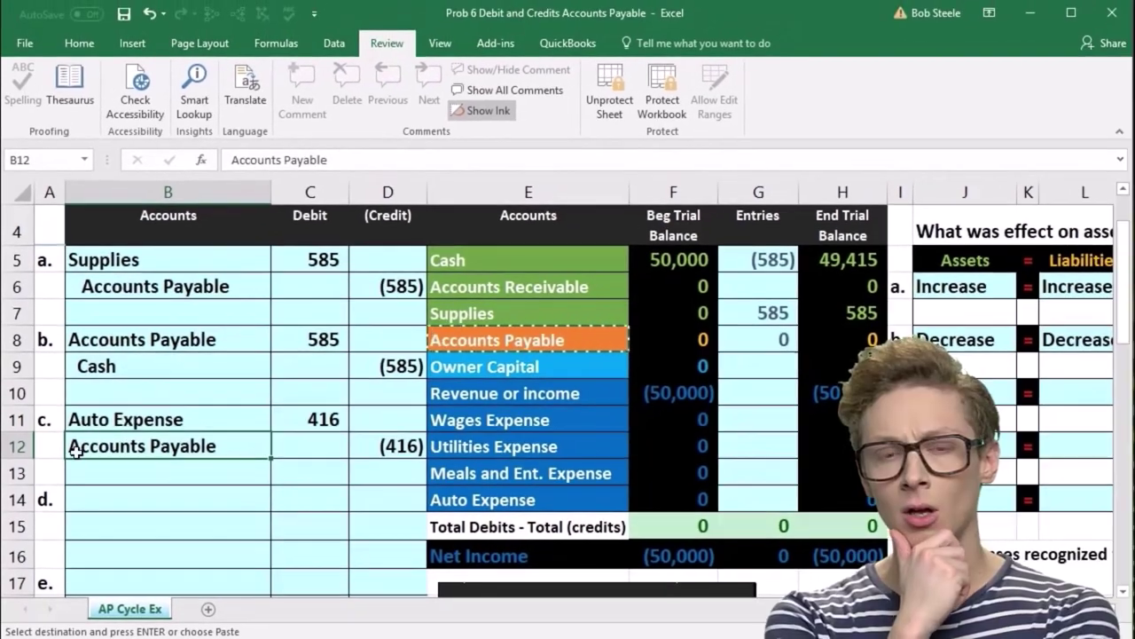
pyautogui.doubleClick(71, 447)
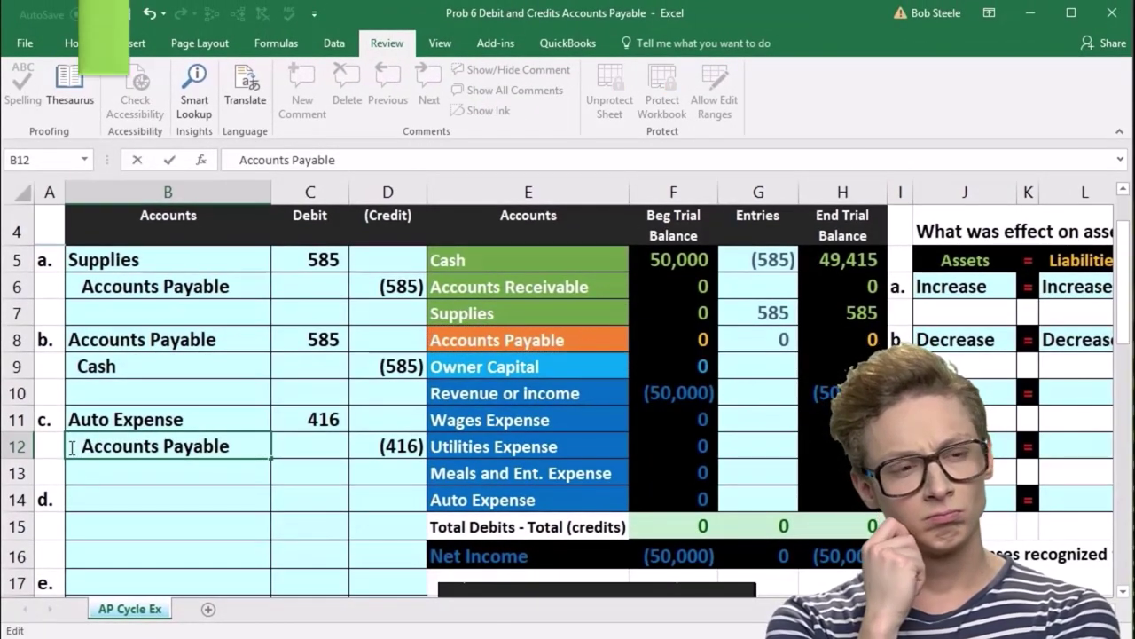
pyautogui.press('Return')
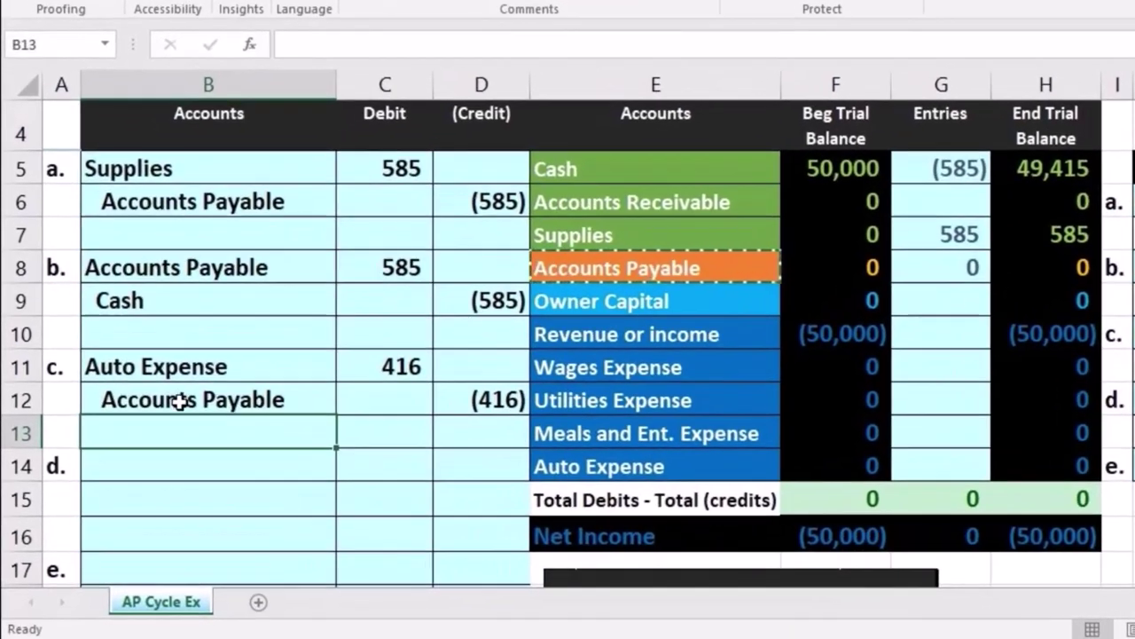
# - Review entry c's Auto Expense debit and Accounts Payable credit lines
pyautogui.moveTo(180, 402); pyautogui.dragTo(447, 405)
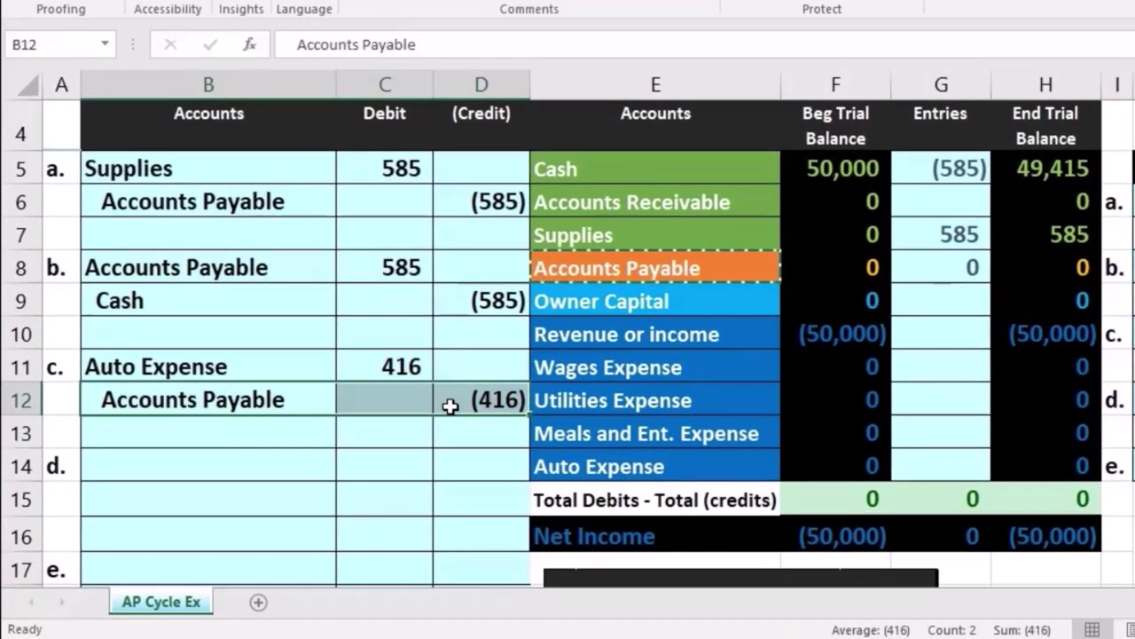
pyautogui.click(384, 367)
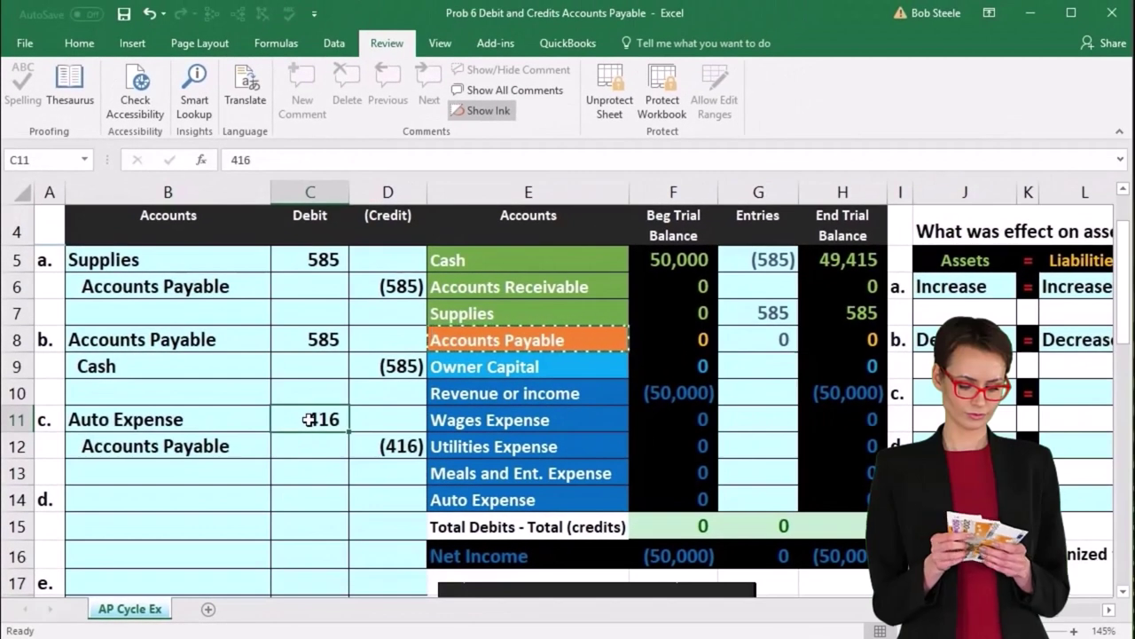
pyautogui.moveTo(222, 446); pyautogui.dragTo(364, 446)
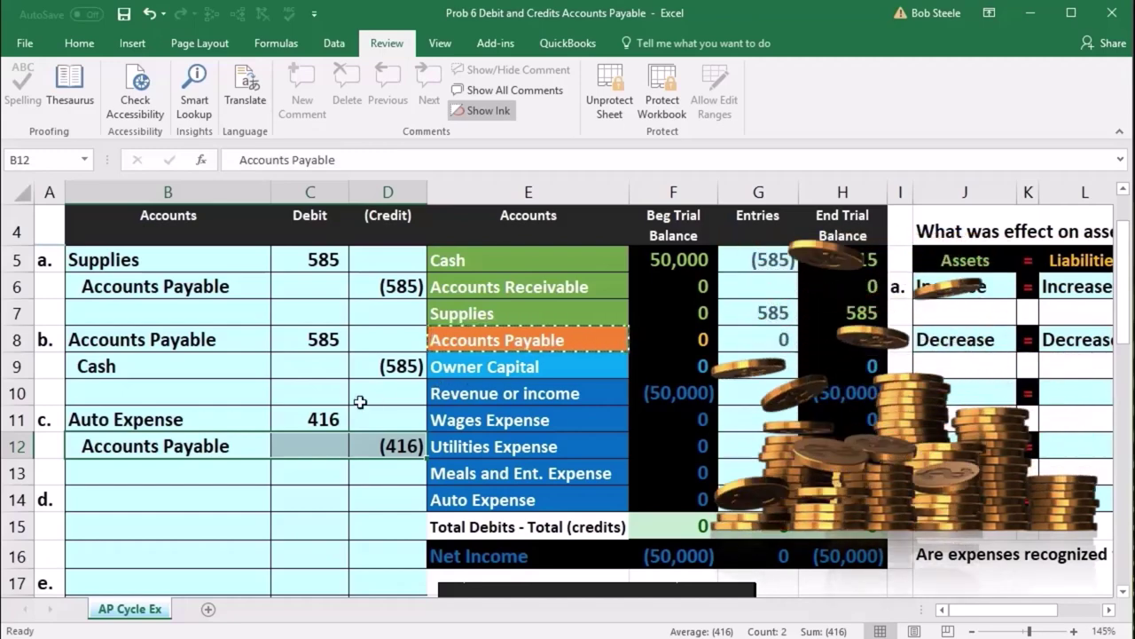
# - Post entry c's Auto Expense debit to the trial balance by entering =C11 in G14
pyautogui.moveTo(222, 424); pyautogui.dragTo(285, 419)
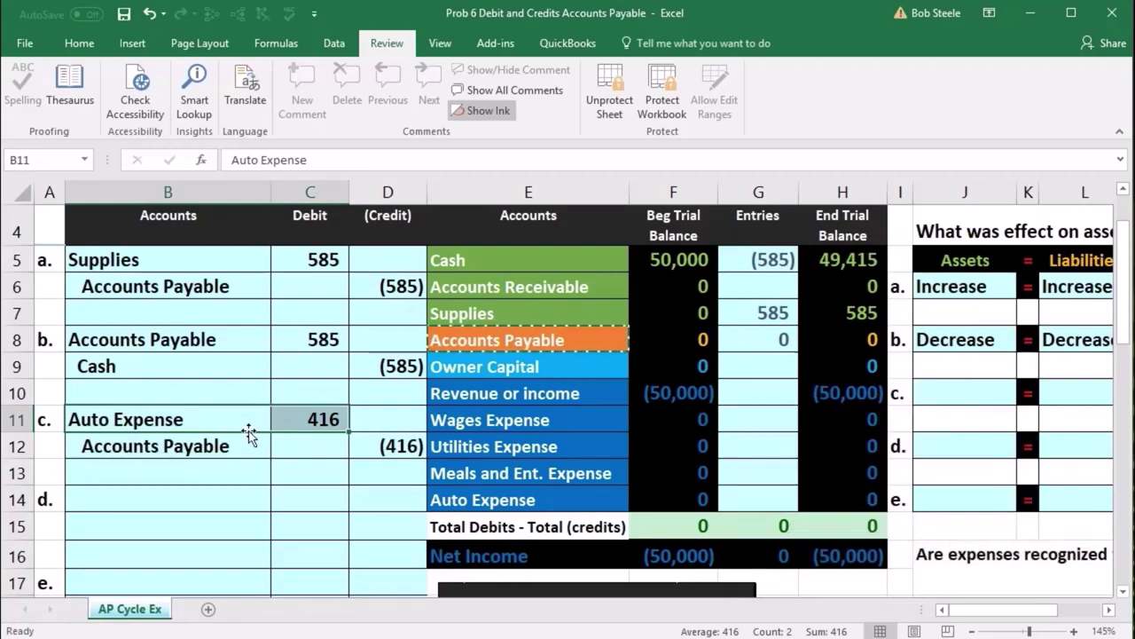
pyautogui.click(738, 500)
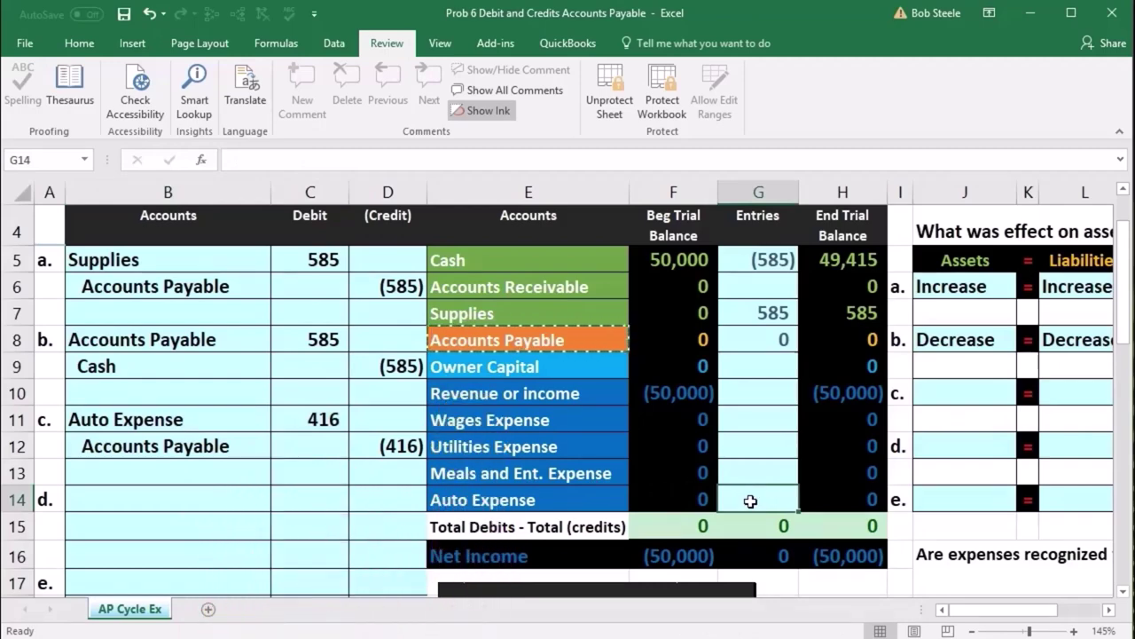
pyautogui.write('=')
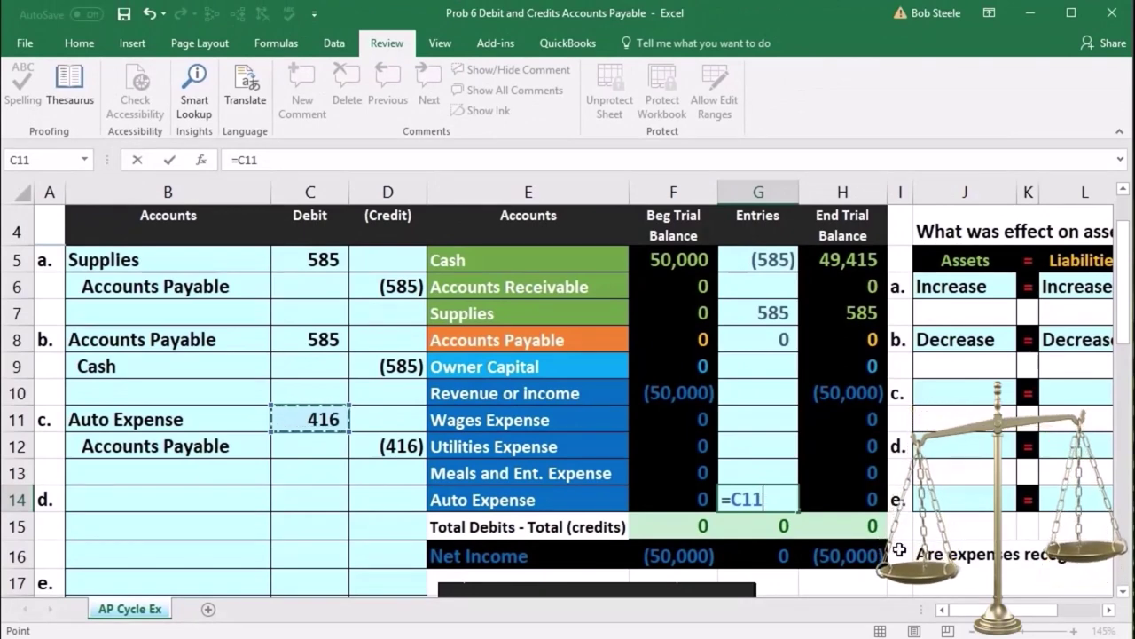
pyautogui.press('Return')
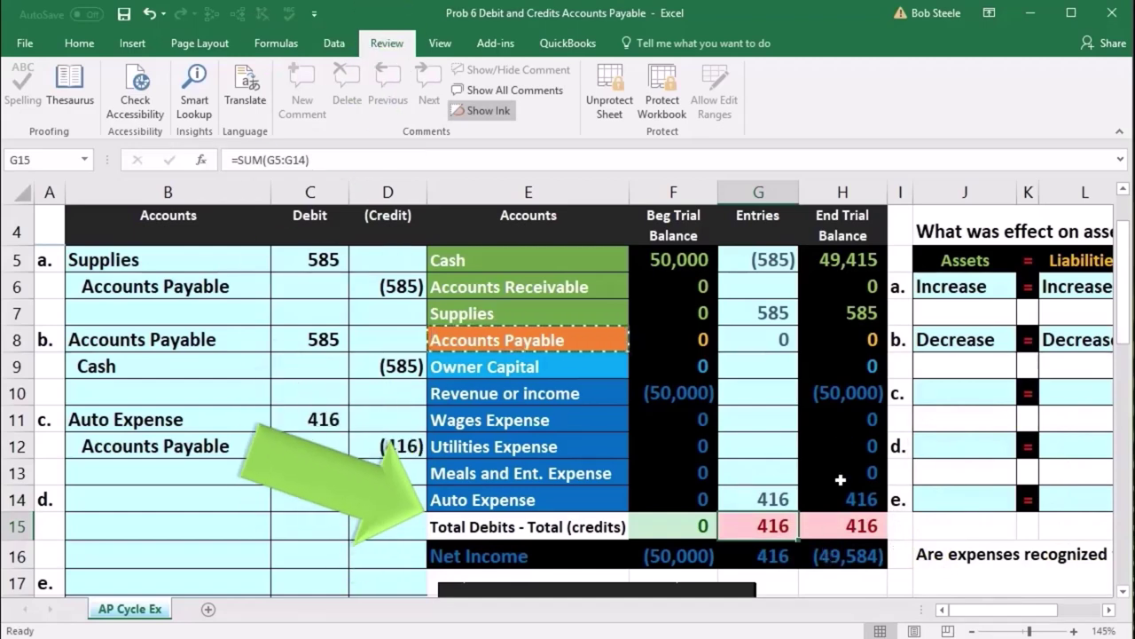
# - Examine how the Auto Expense and revenue ending balances make up net income in the ending trial balance
pyautogui.doubleClick(847, 555)
pyautogui.press('Return')
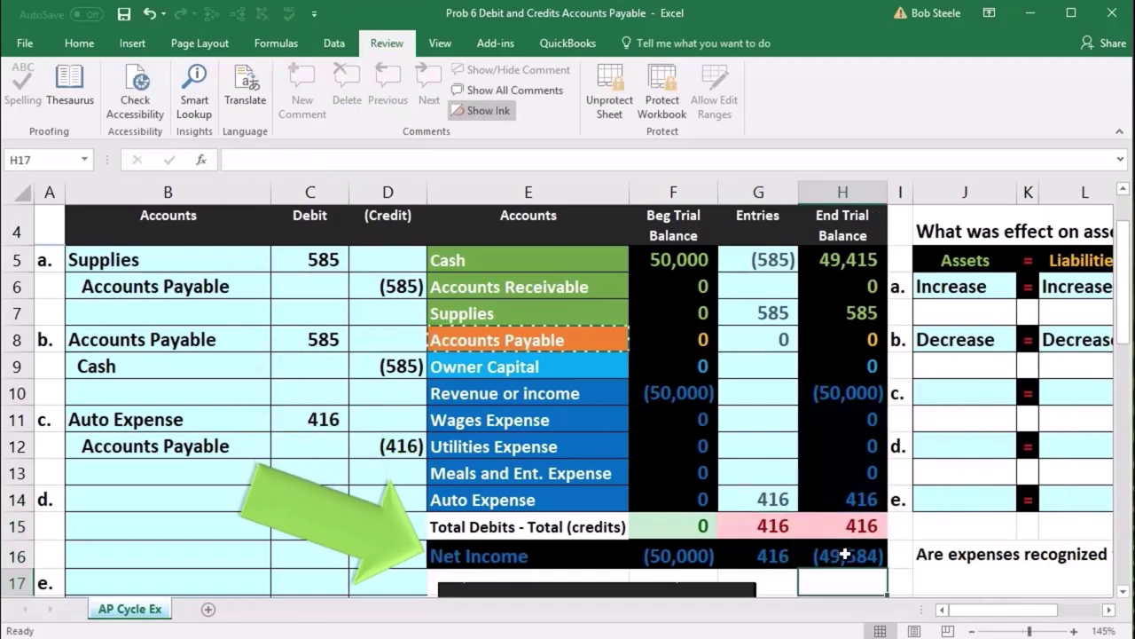
pyautogui.click(853, 393)
pyautogui.click(844, 489)
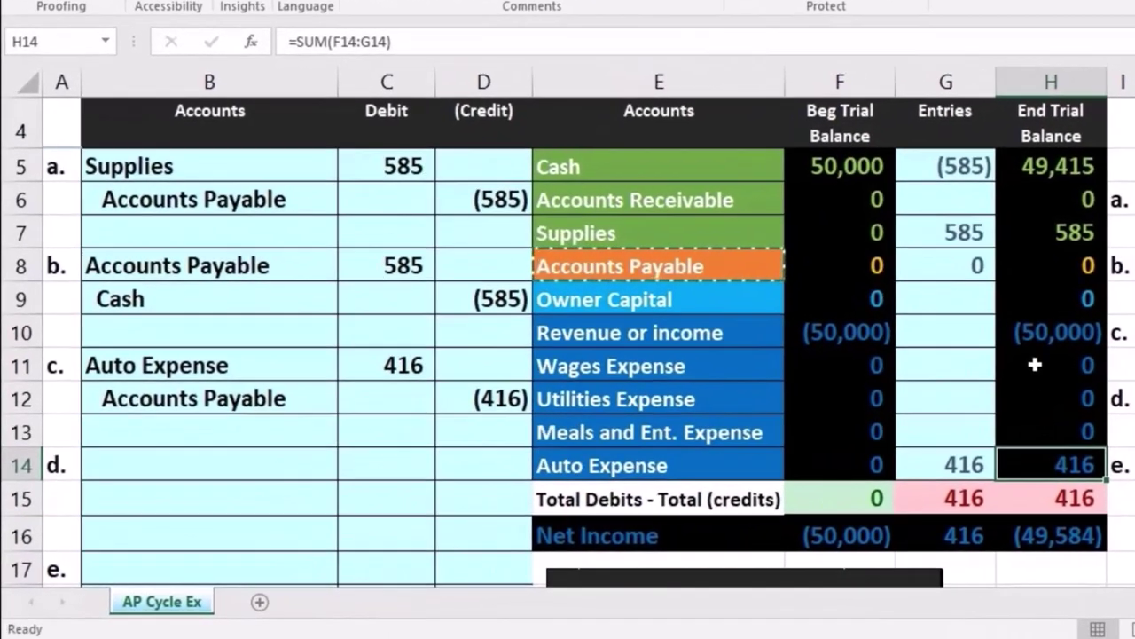
pyautogui.click(827, 398)
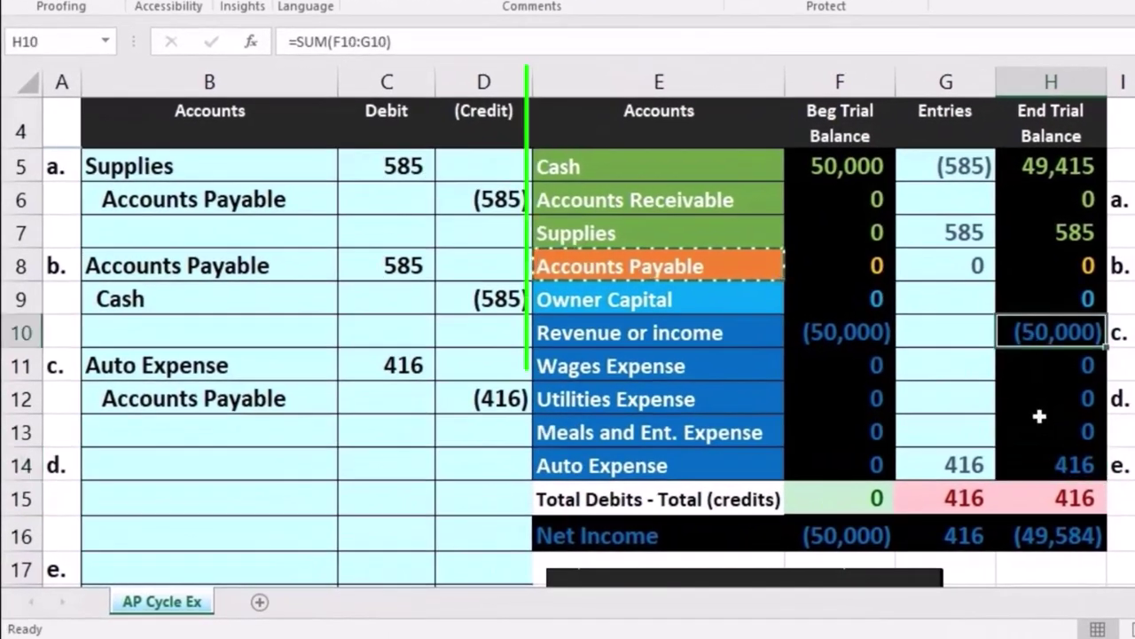
pyautogui.click(1043, 451)
pyautogui.click(1043, 531)
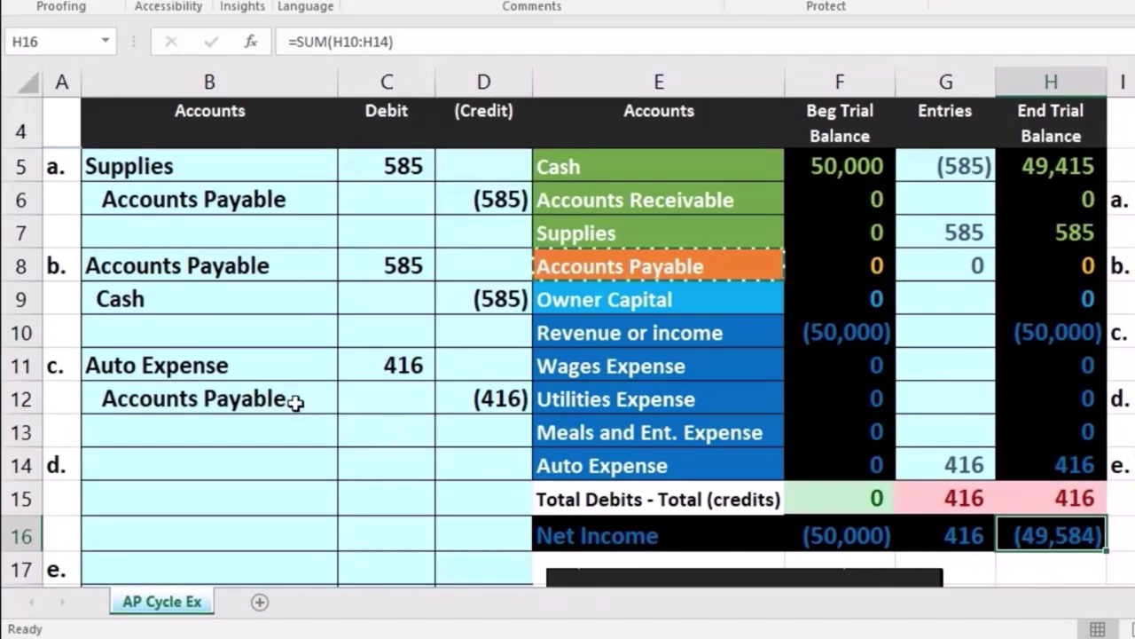
# - Add entry c's credit in D12 to the Accounts Payable entries formula in G8
pyautogui.moveTo(295, 402); pyautogui.dragTo(457, 393)
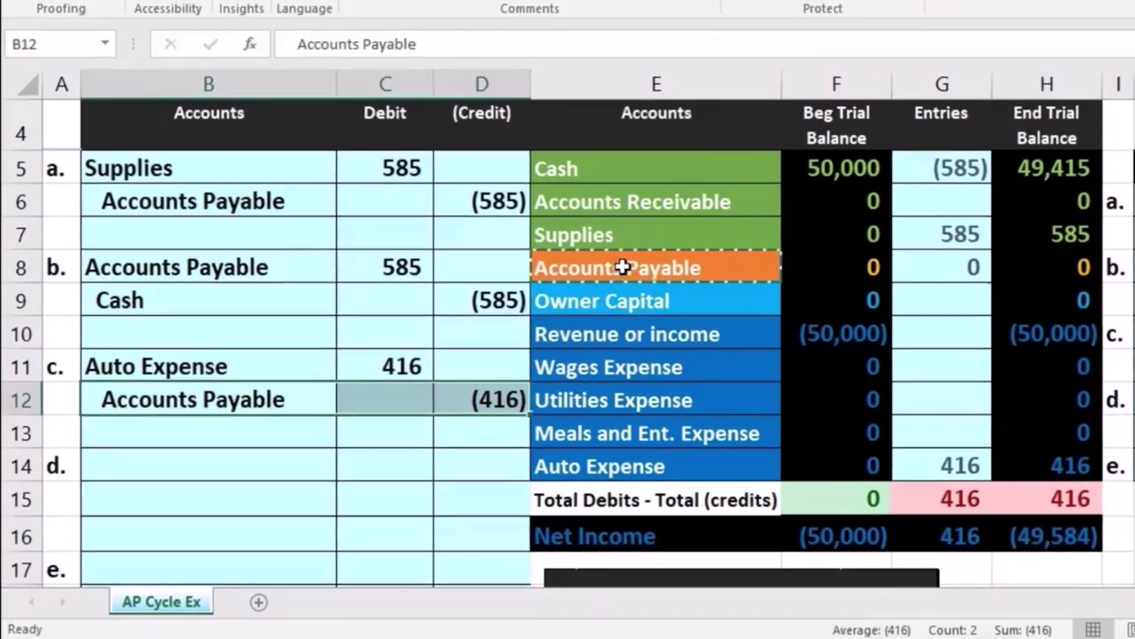
pyautogui.click(621, 264)
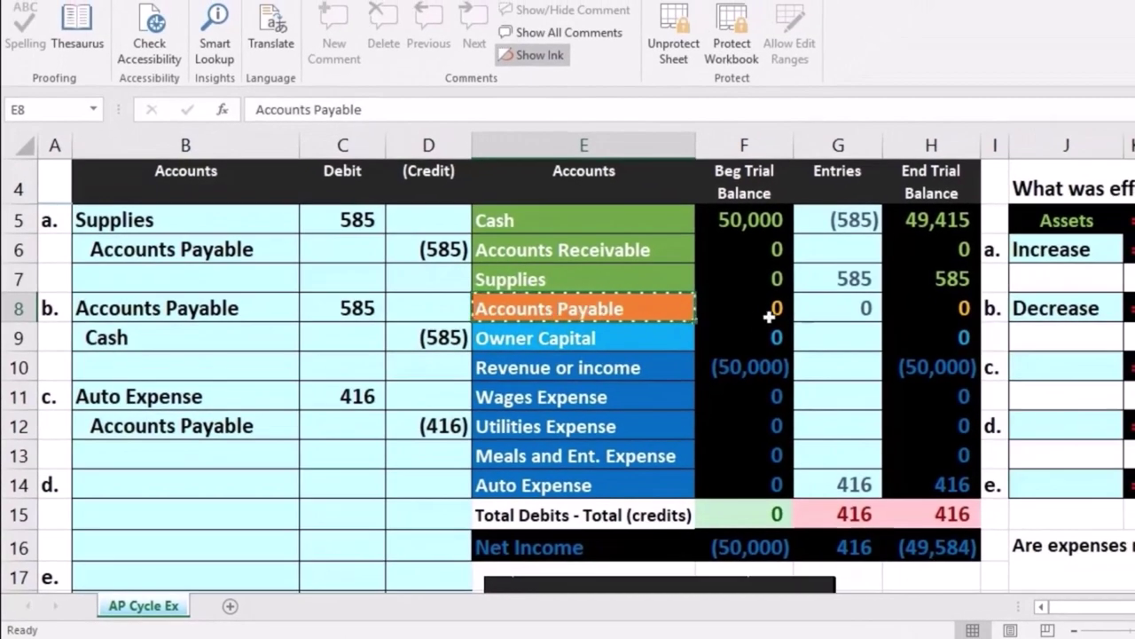
pyautogui.click(822, 302)
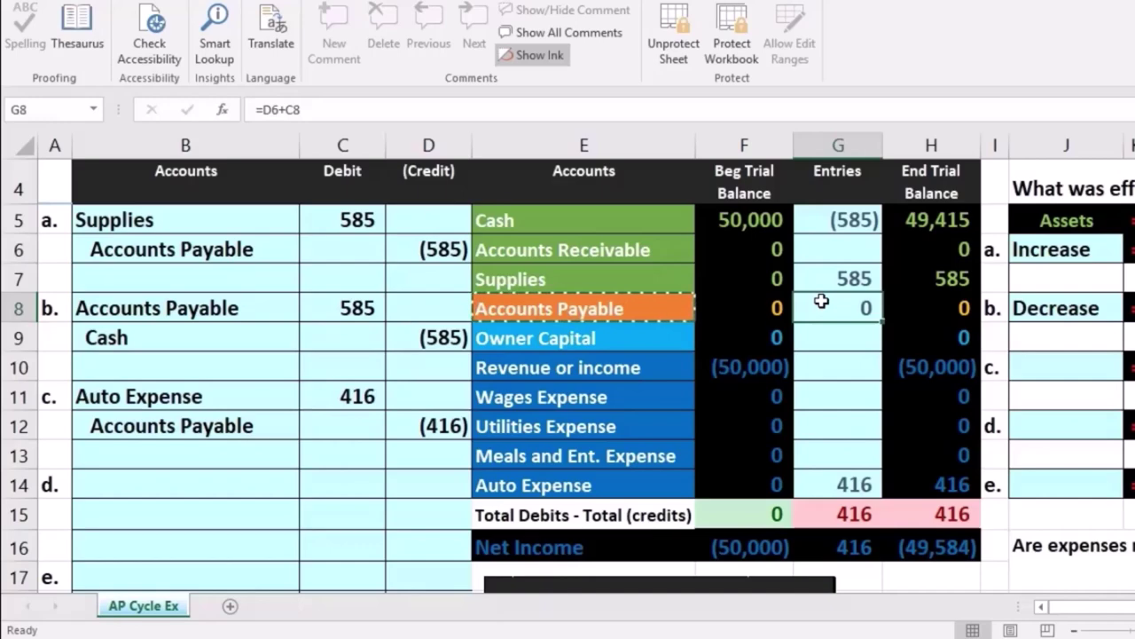
pyautogui.doubleClick(822, 301)
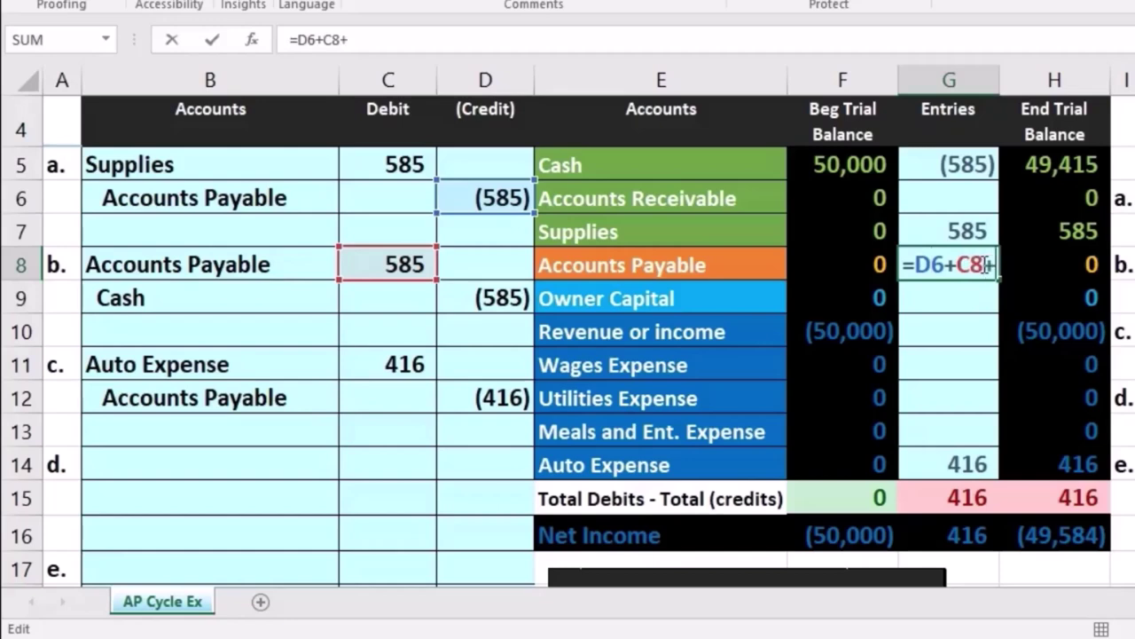
pyautogui.click(493, 400)
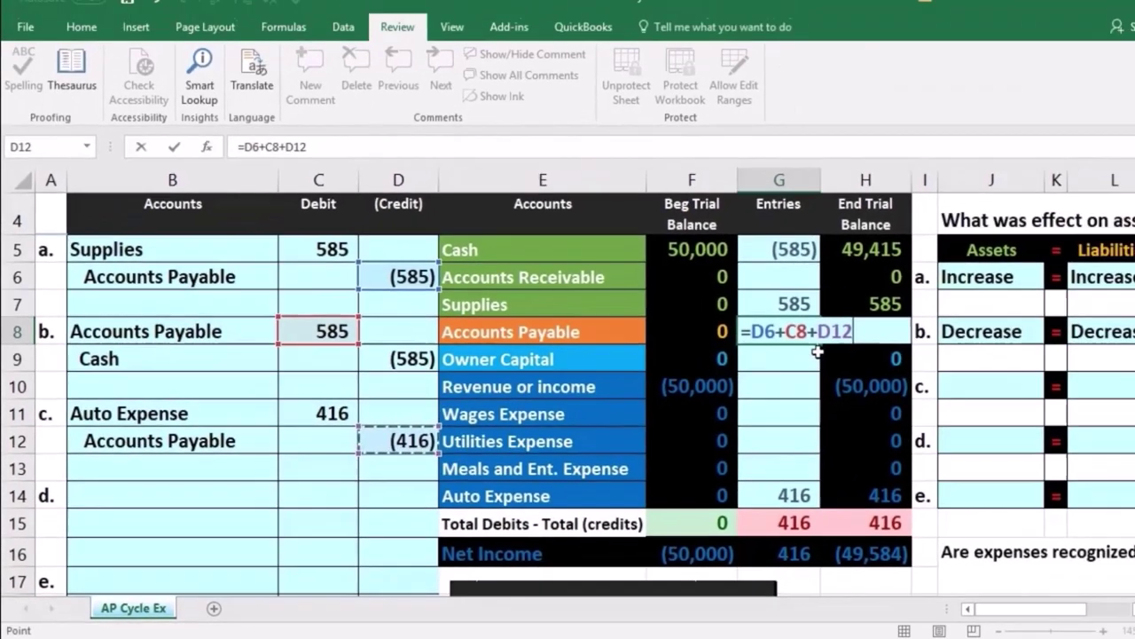
pyautogui.press('Return')
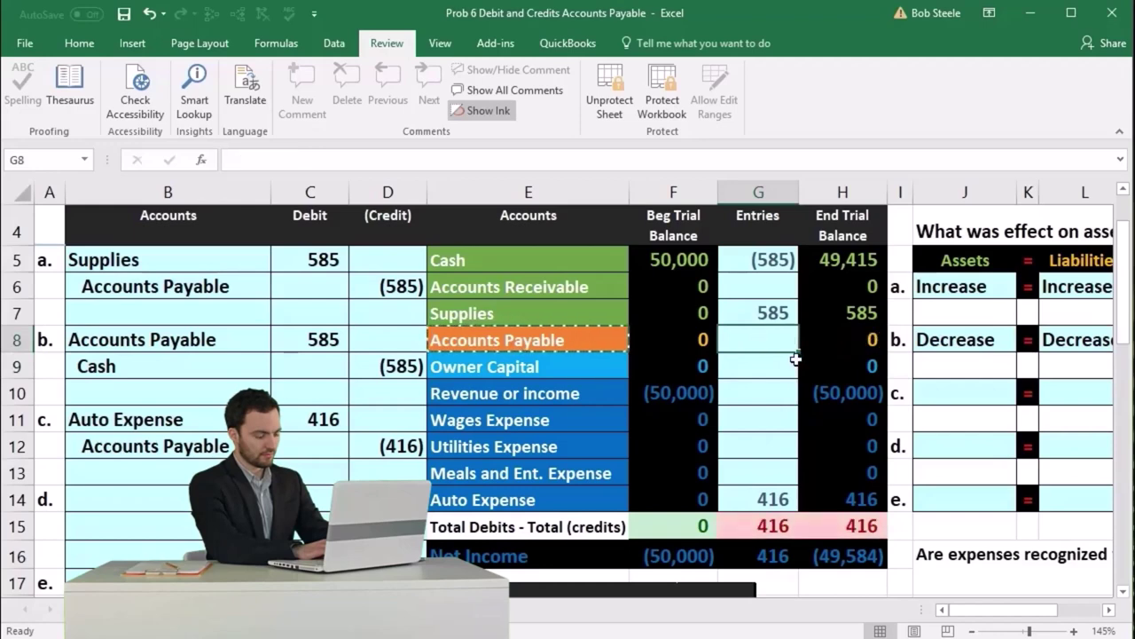
# - Rebuild the Accounts Payable entries formula in G8 as =D6+C8+D12 to post all three entries
pyautogui.write('=')
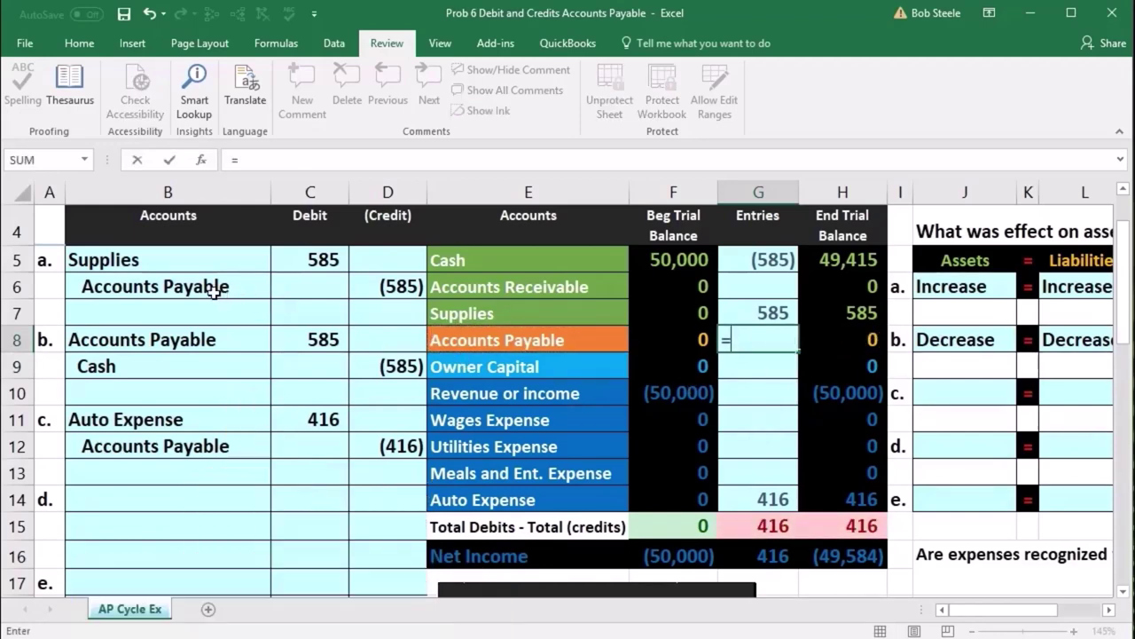
pyautogui.click(352, 289)
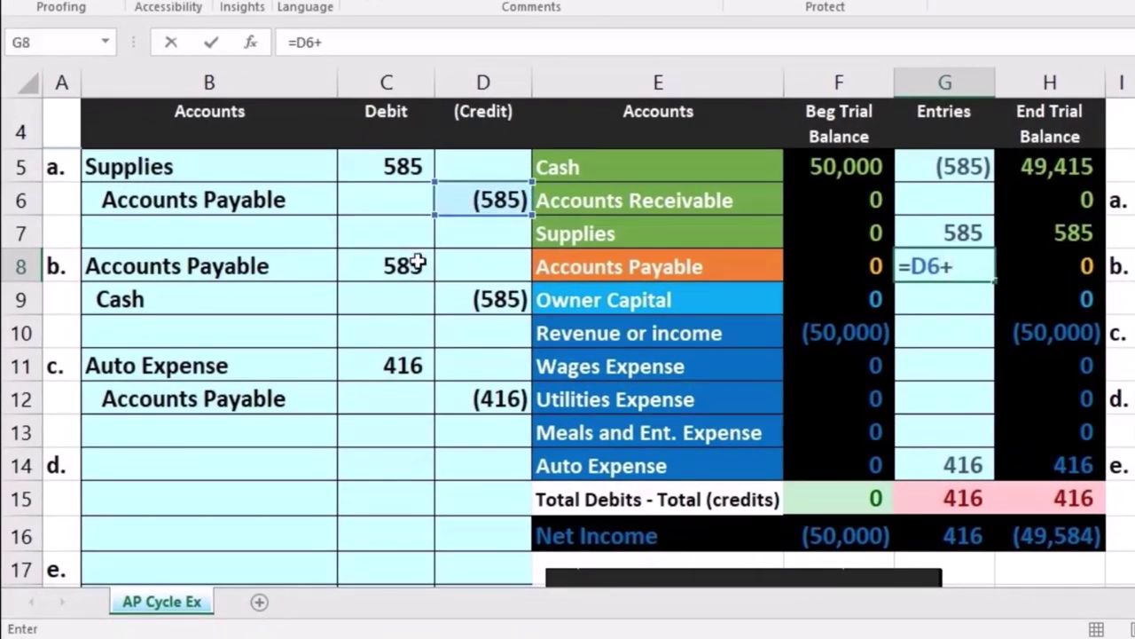
pyautogui.click(404, 265)
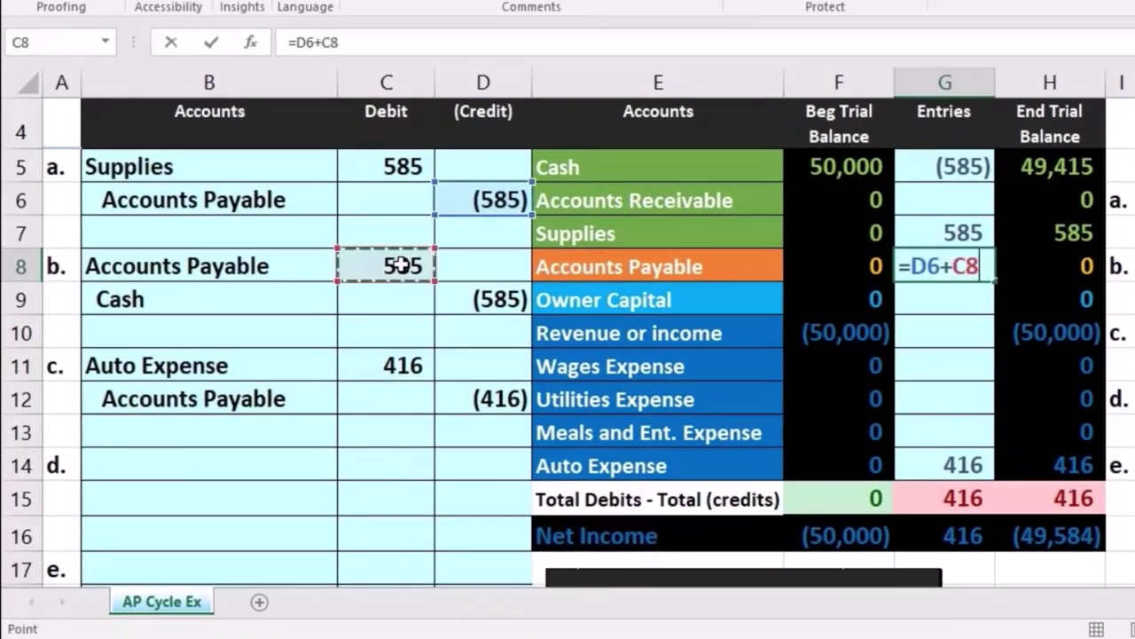
pyautogui.write('+')
pyautogui.click(484, 398)
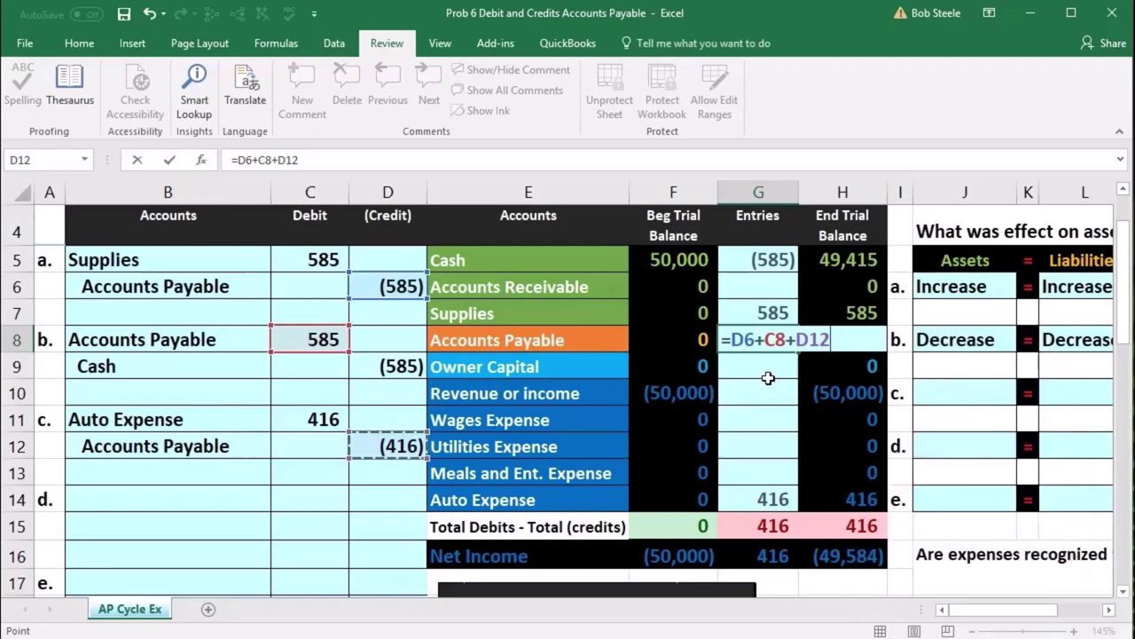
pyautogui.press('Return')
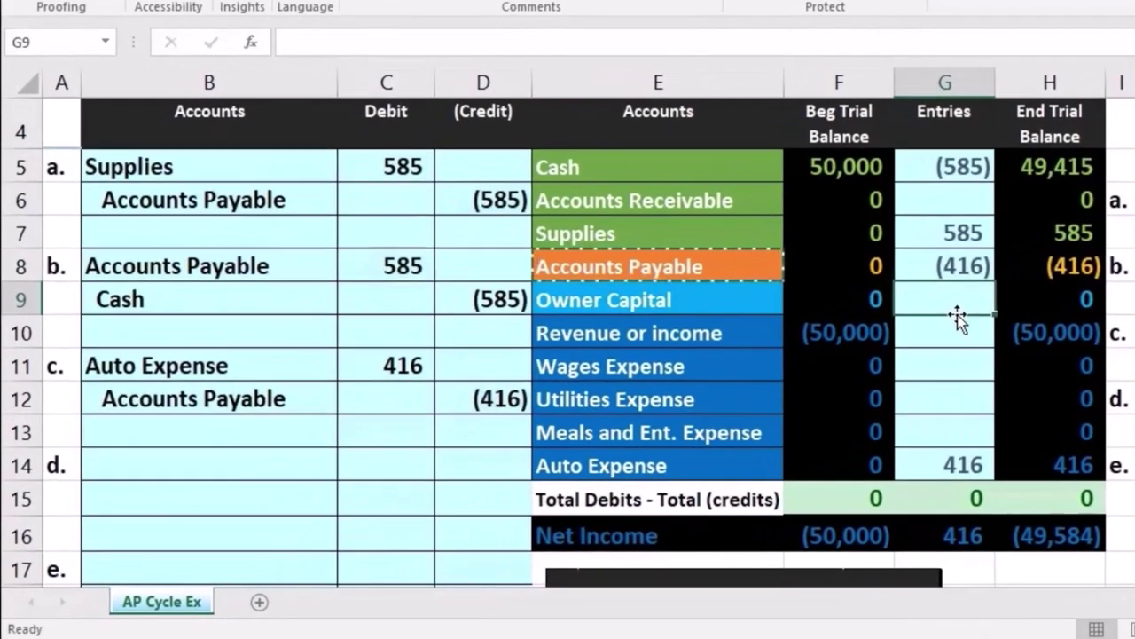
# - Check the Accounts Payable ending balance and the ending debit-credit total against entry c's two lines
pyautogui.click(1048, 266)
pyautogui.click(504, 401)
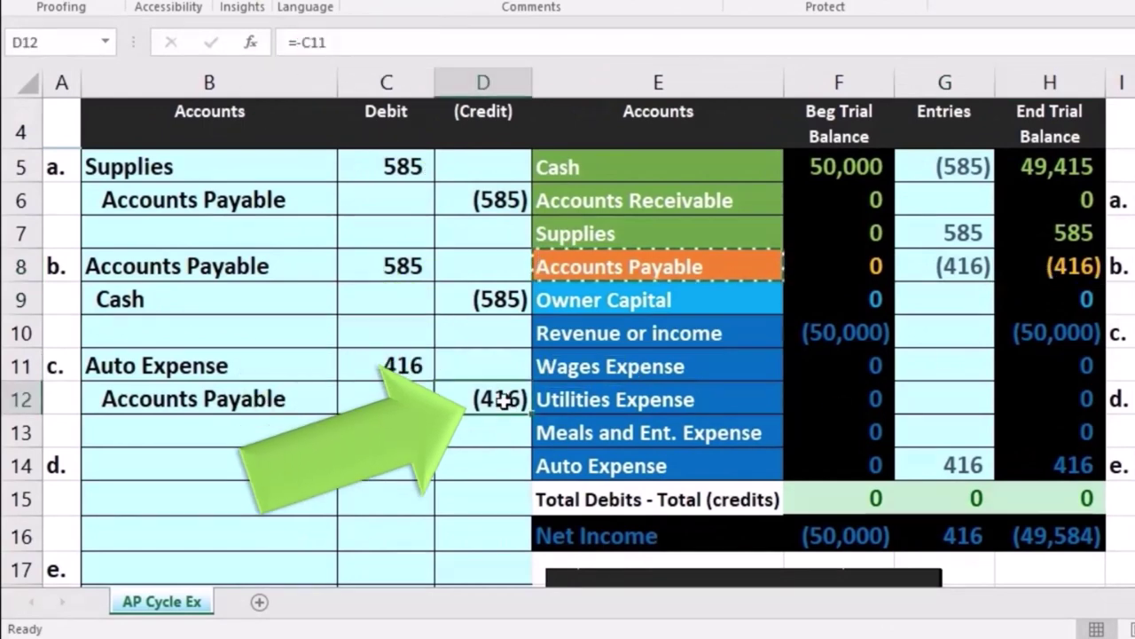
pyautogui.click(1045, 504)
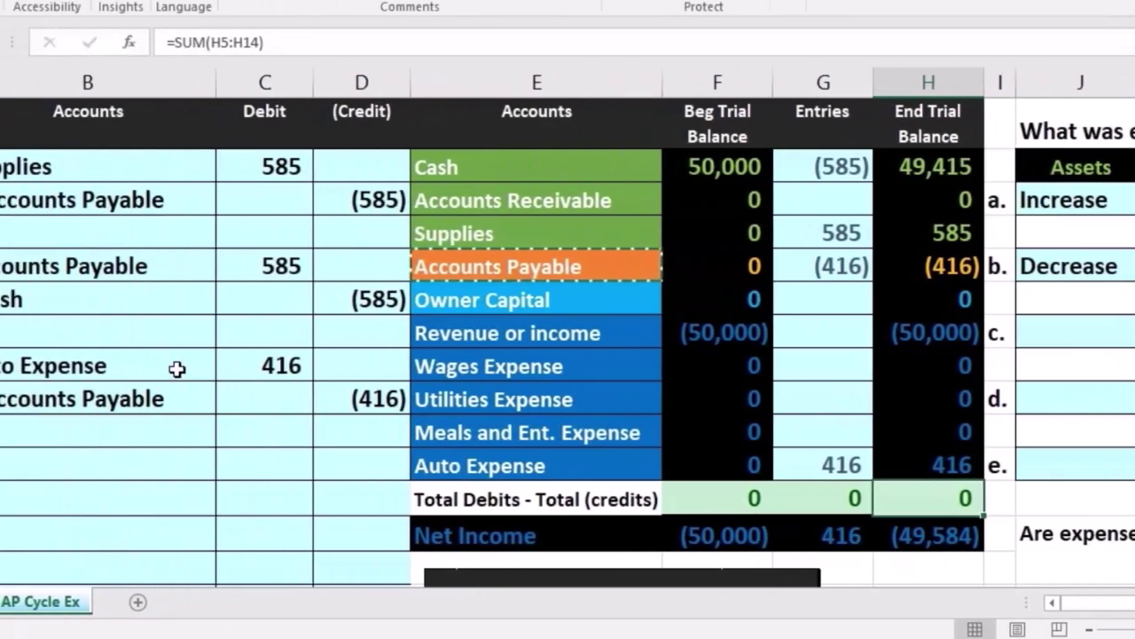
pyautogui.moveTo(27, 365); pyautogui.dragTo(173, 403)
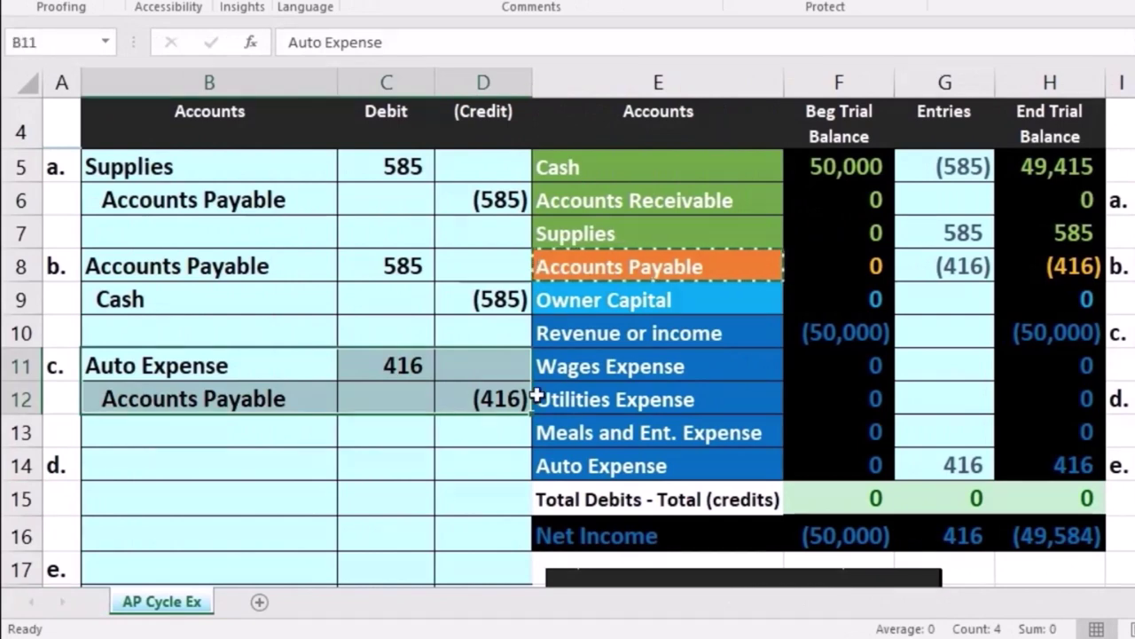
# - Set entry c's effect to None for assets and Increase for liabilities
pyautogui.click(1009, 347)
pyautogui.click(996, 339)
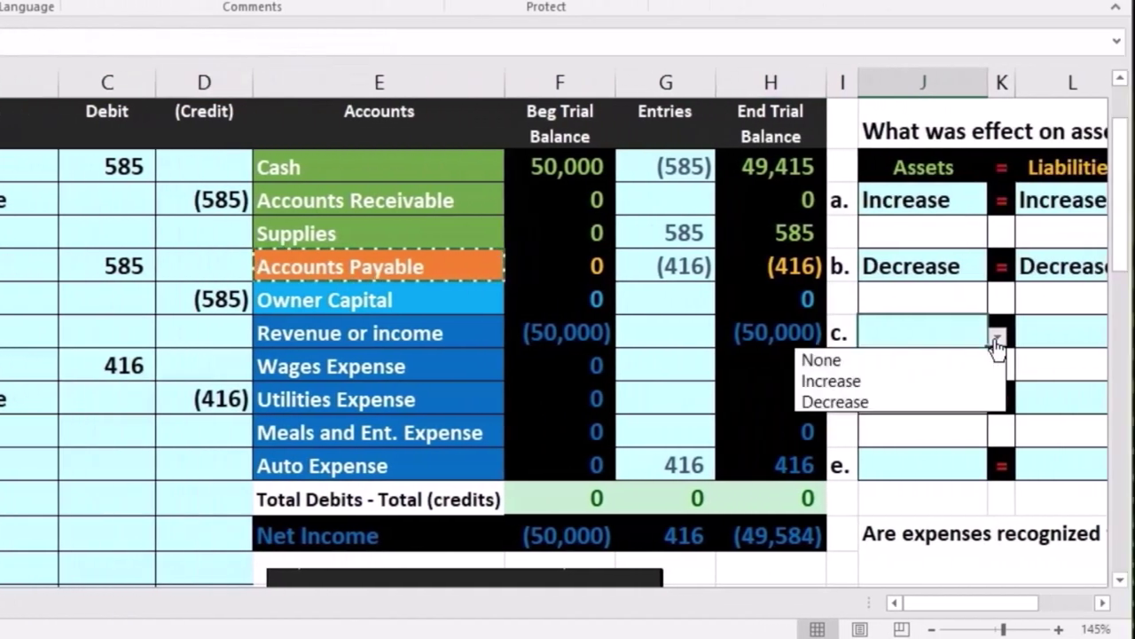
pyautogui.click(976, 361)
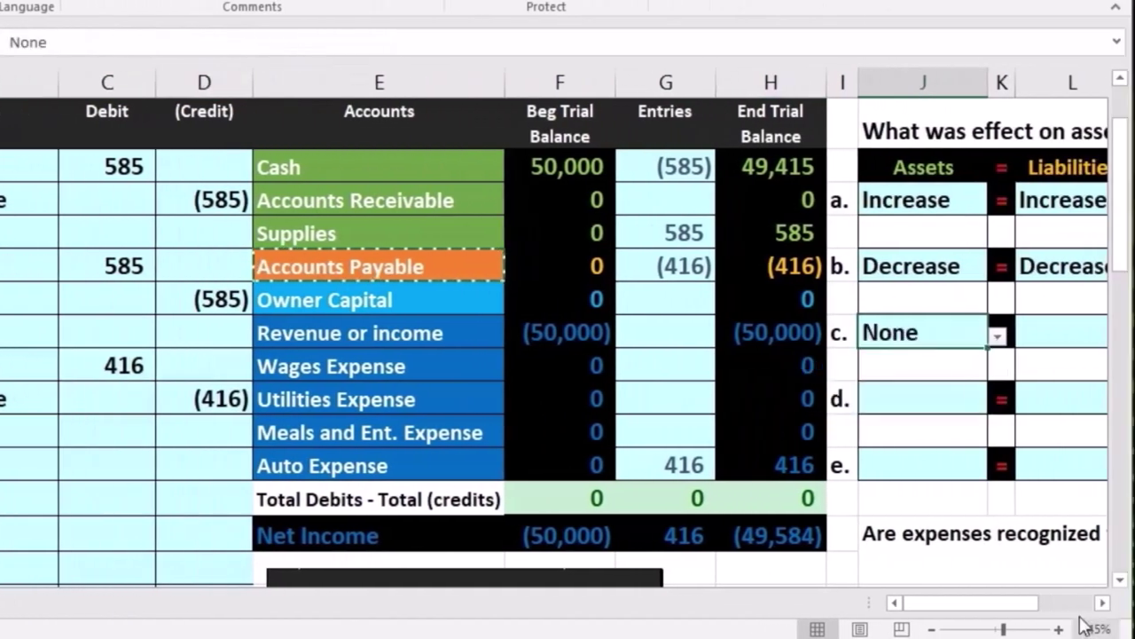
pyautogui.click(1102, 602)
pyautogui.click(1103, 603)
pyautogui.click(1103, 602)
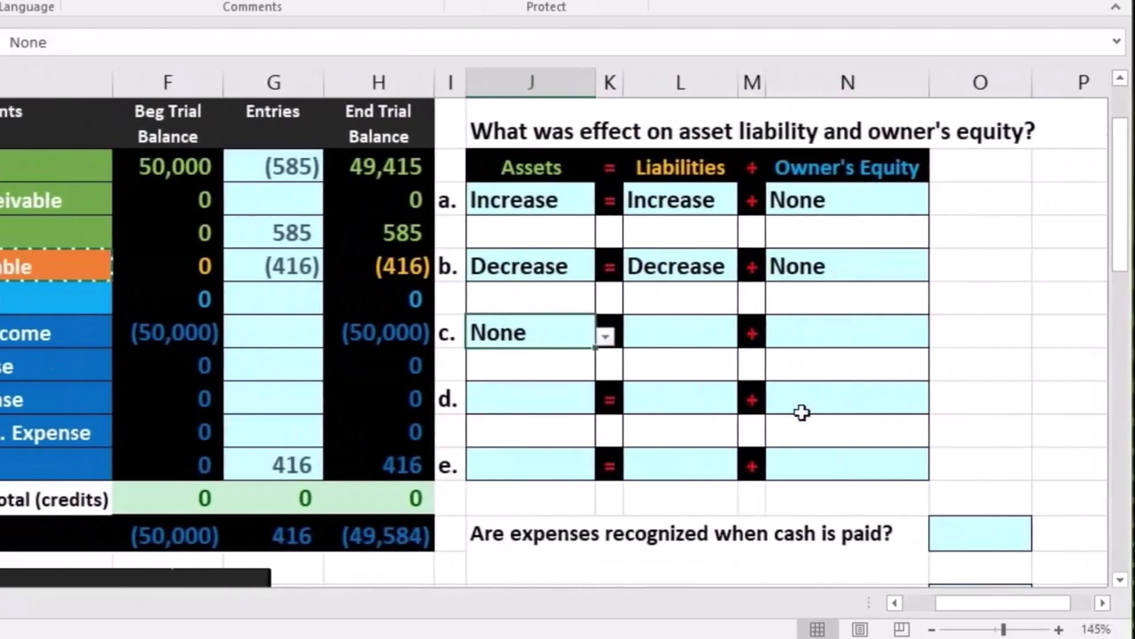
pyautogui.click(710, 336)
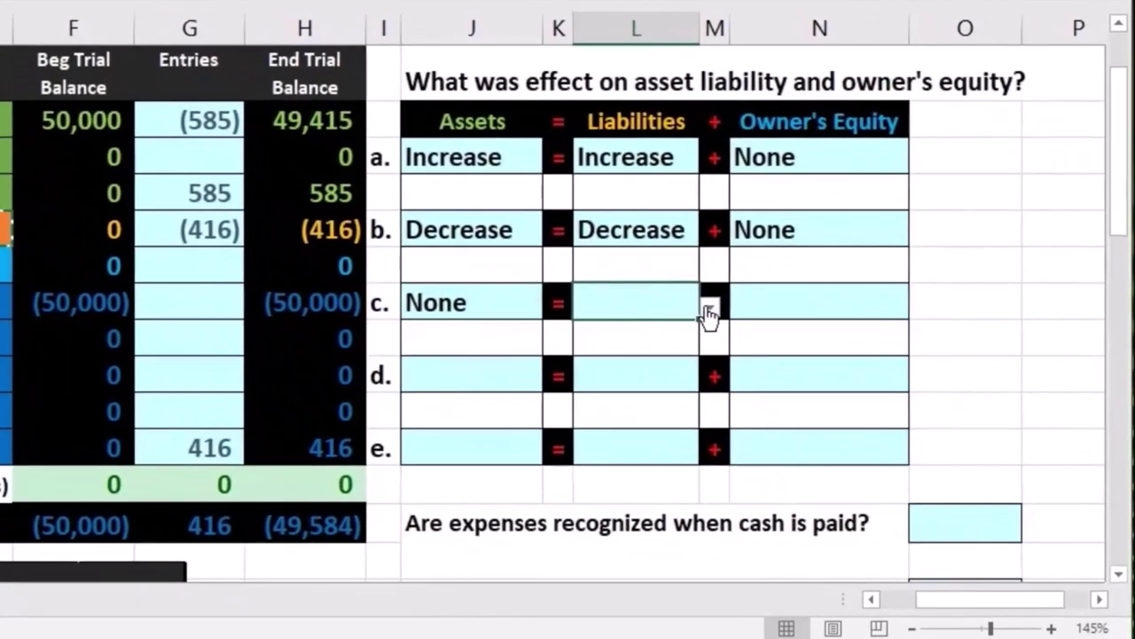
pyautogui.click(710, 310)
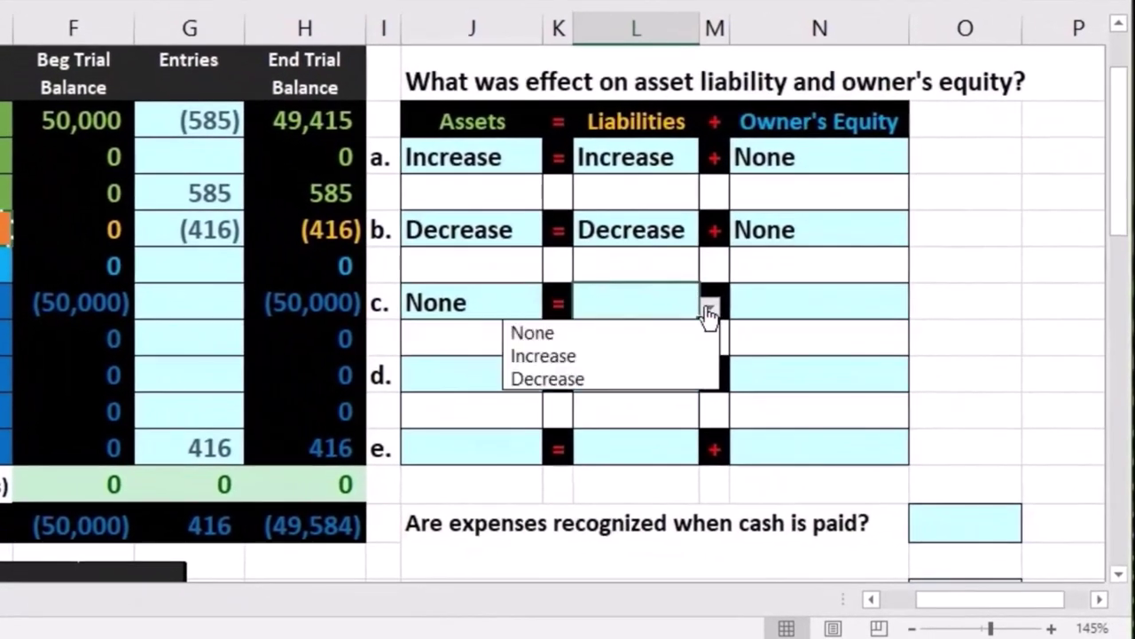
pyautogui.click(670, 357)
# - Set entry c's effect on owner's equity to Decrease
pyautogui.click(334, 230)
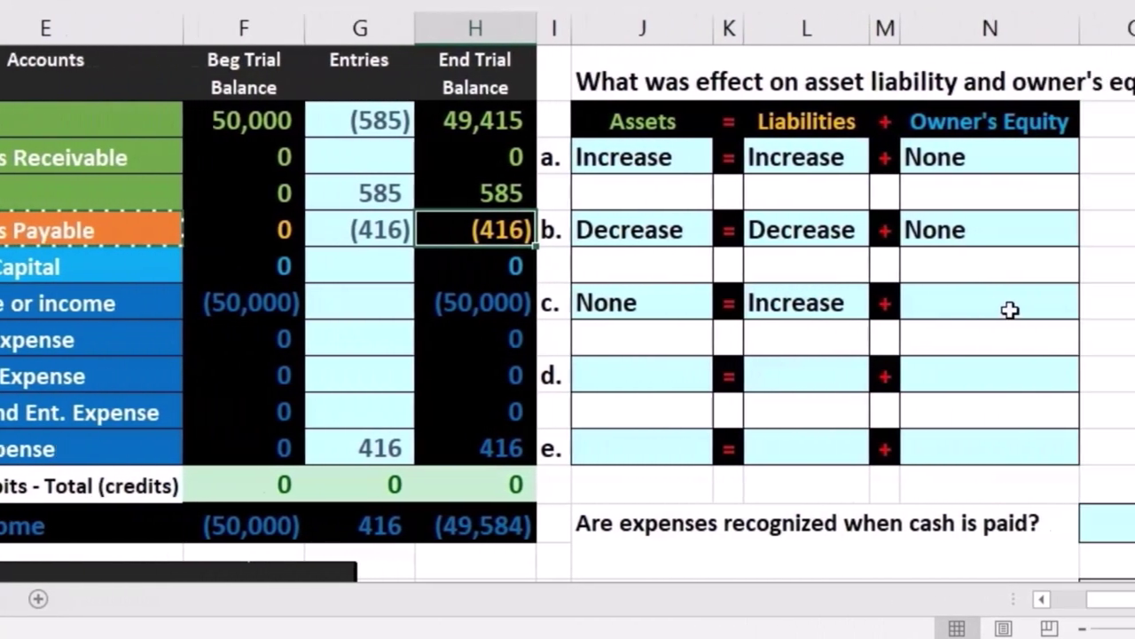
pyautogui.click(1093, 306)
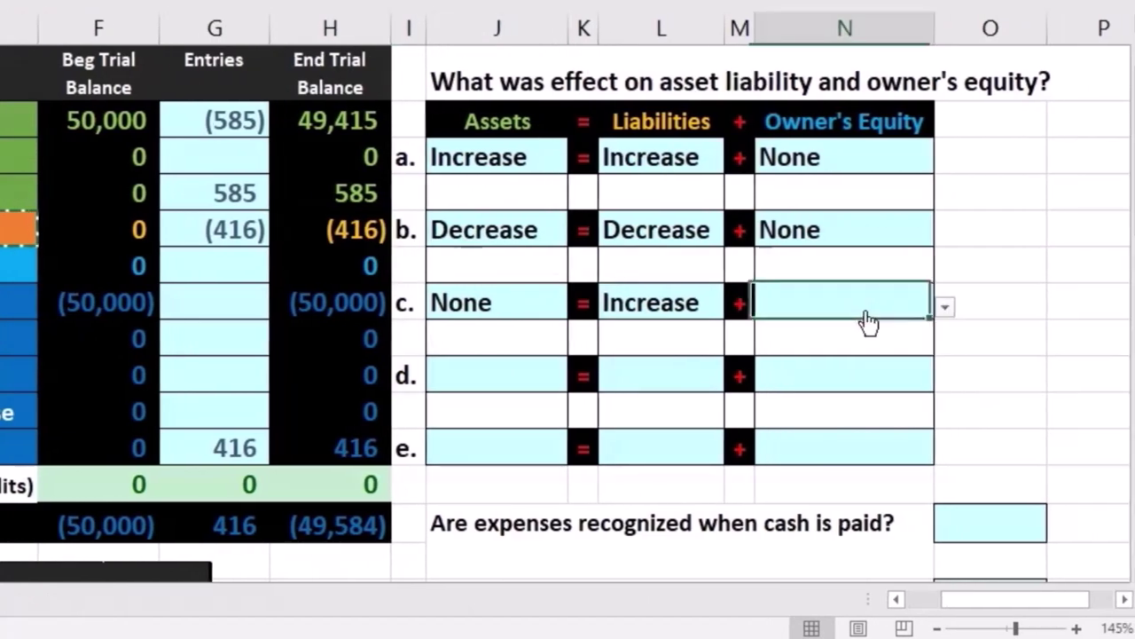
pyautogui.click(943, 311)
pyautogui.click(927, 380)
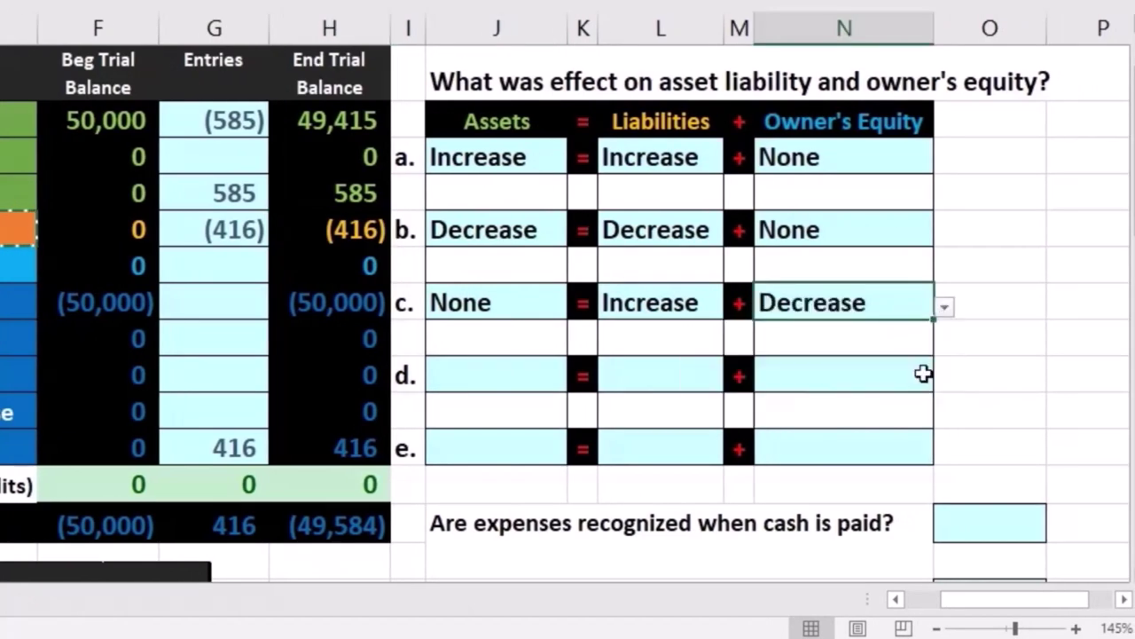
# - Compare entry c's liabilities and owner's equity effects with the ending revenue and expense balances
pyautogui.click(671, 313)
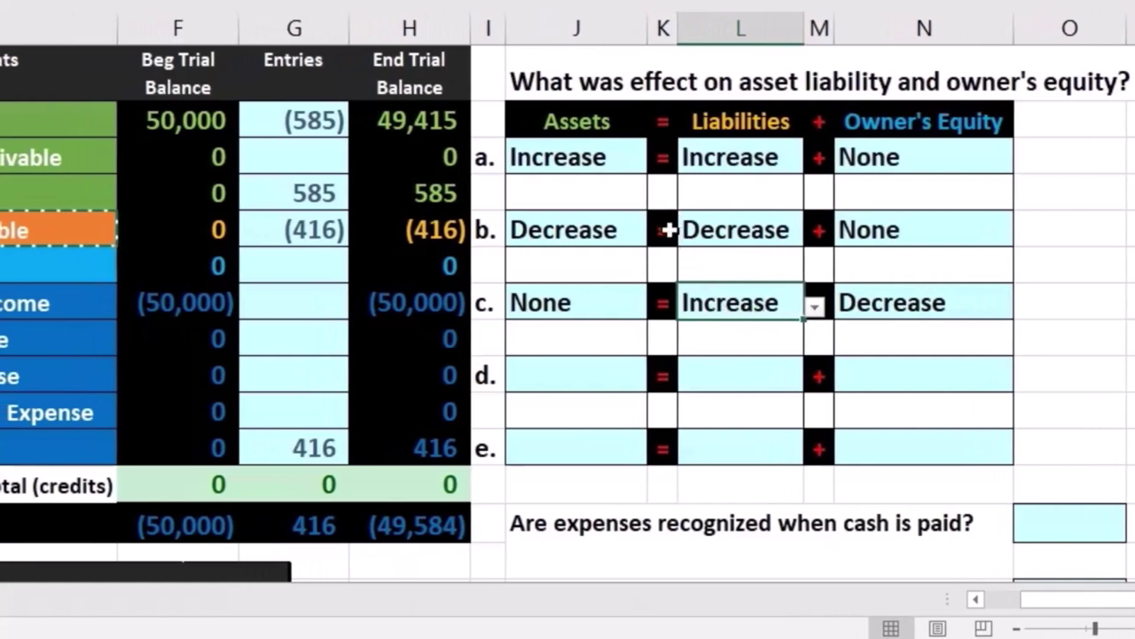
pyautogui.click(909, 301)
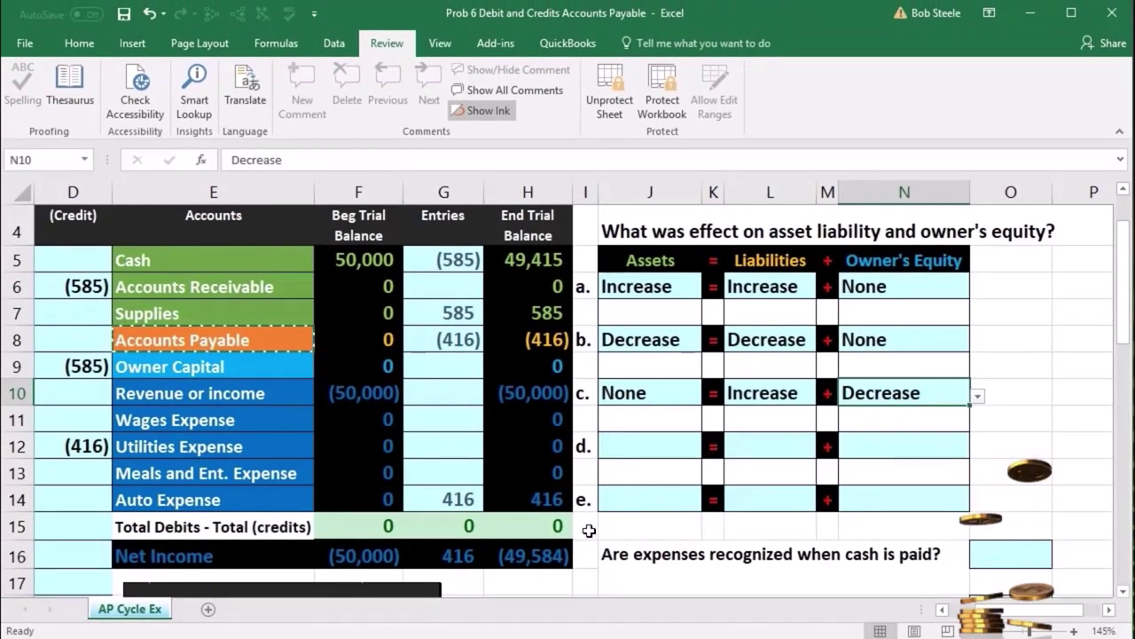
pyautogui.click(546, 501)
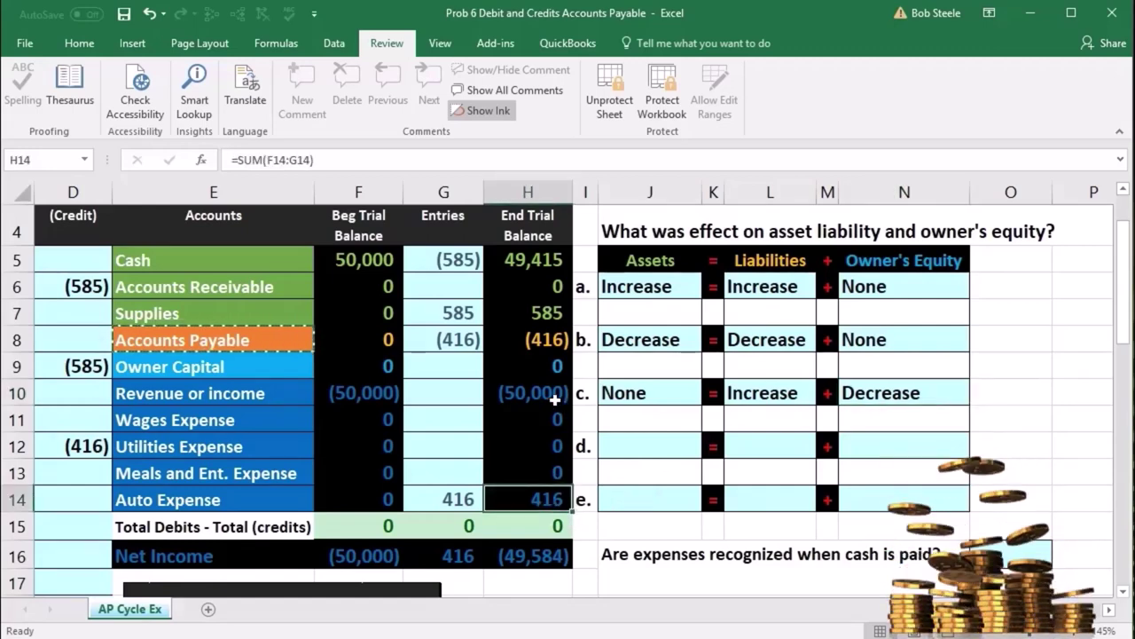
pyautogui.moveTo(554, 400); pyautogui.dragTo(529, 484)
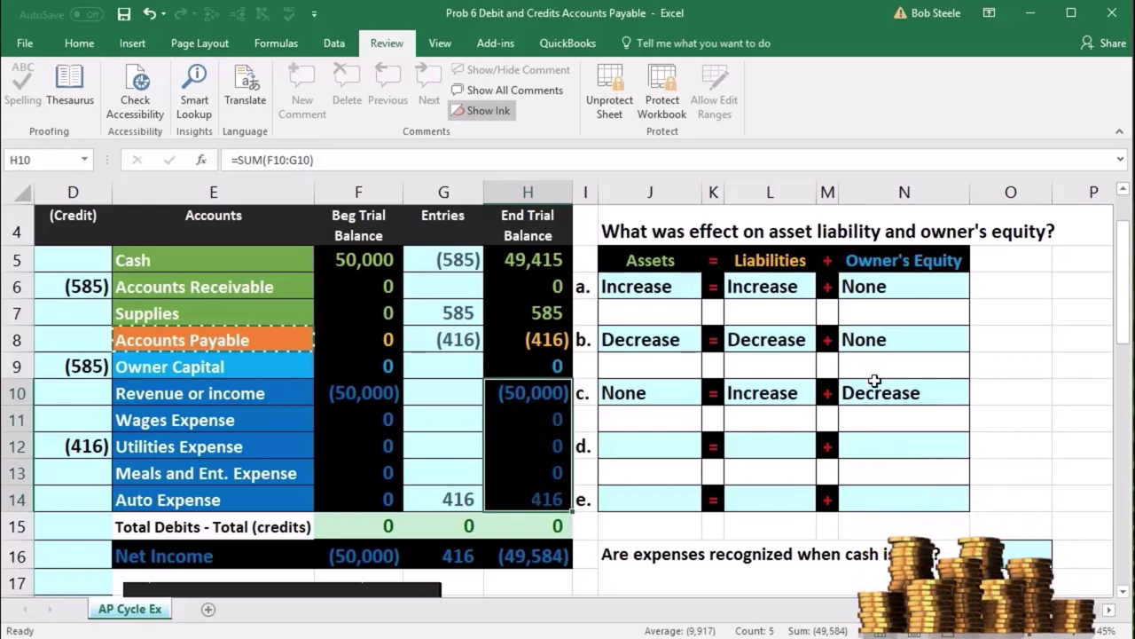
# - Read transaction d in the activity list and check whether Cash or Accounts Payable in the trial balance is affected
pyautogui.moveTo(993, 610); pyautogui.dragTo(967, 610)
pyautogui.click(275, 465)
pyautogui.scroll(-4, 275, 464)
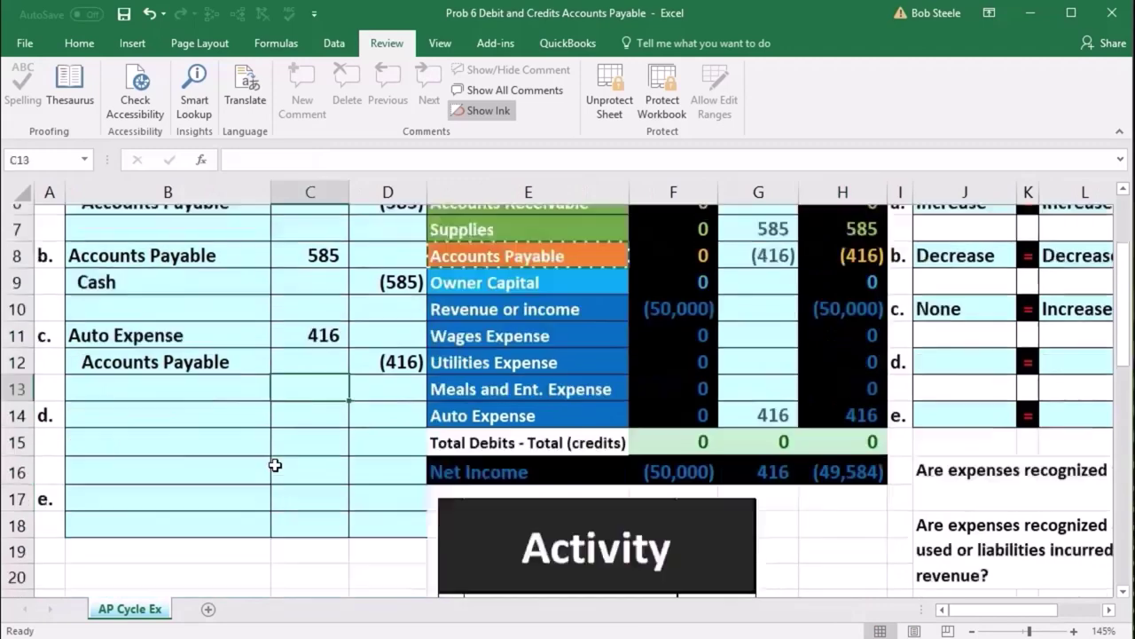
pyautogui.scroll(-1, 275, 465)
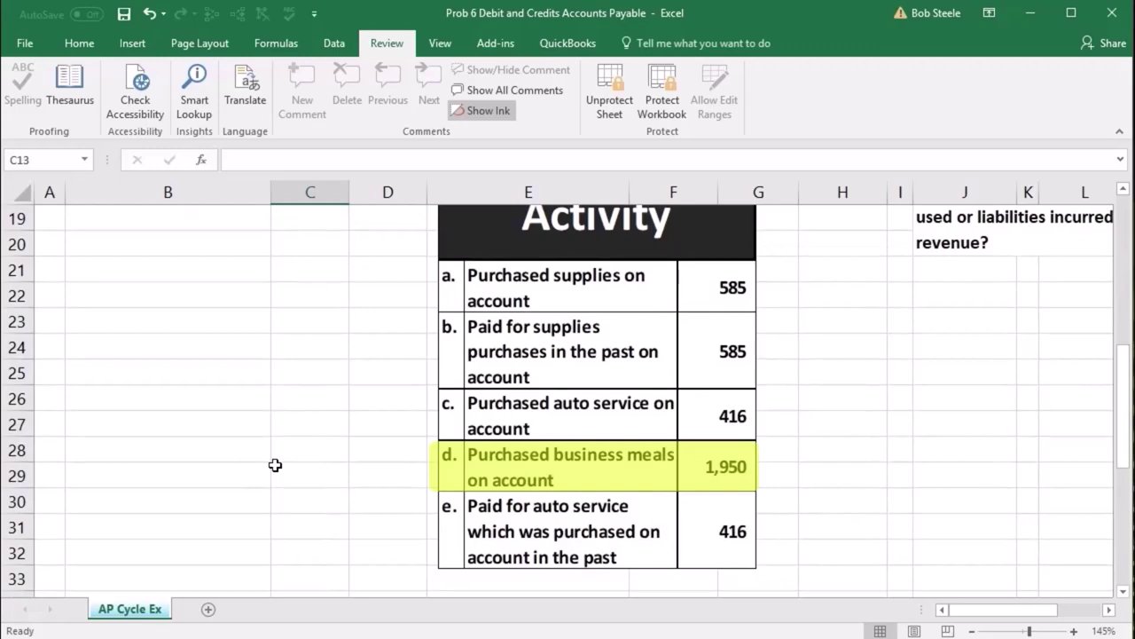
pyautogui.scroll(6, 261, 474)
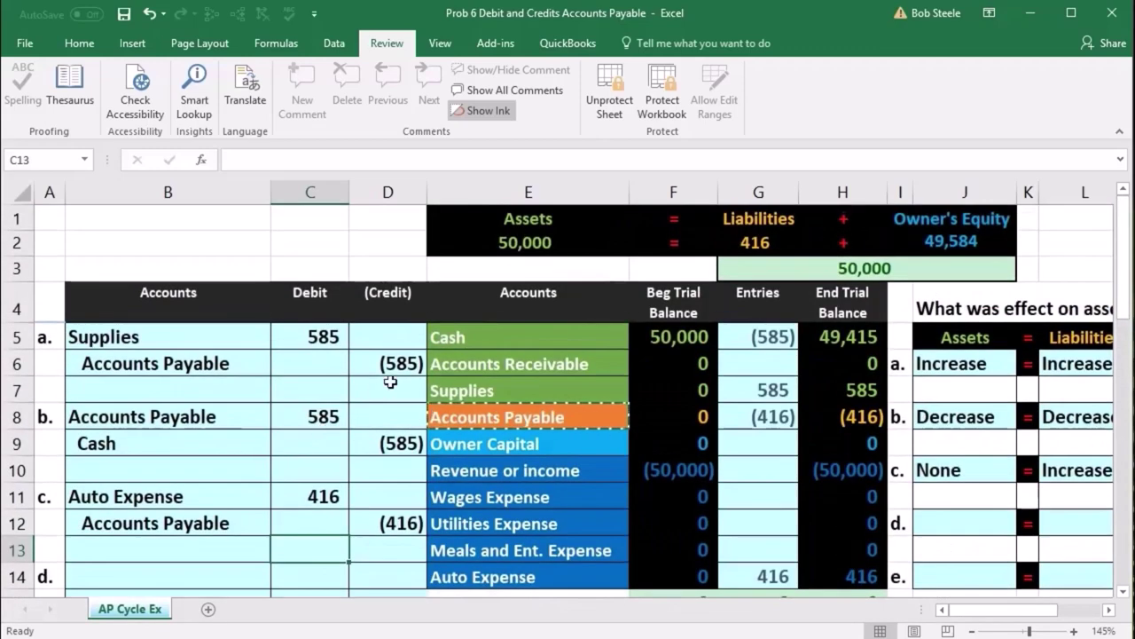
pyautogui.moveTo(439, 338); pyautogui.dragTo(811, 337)
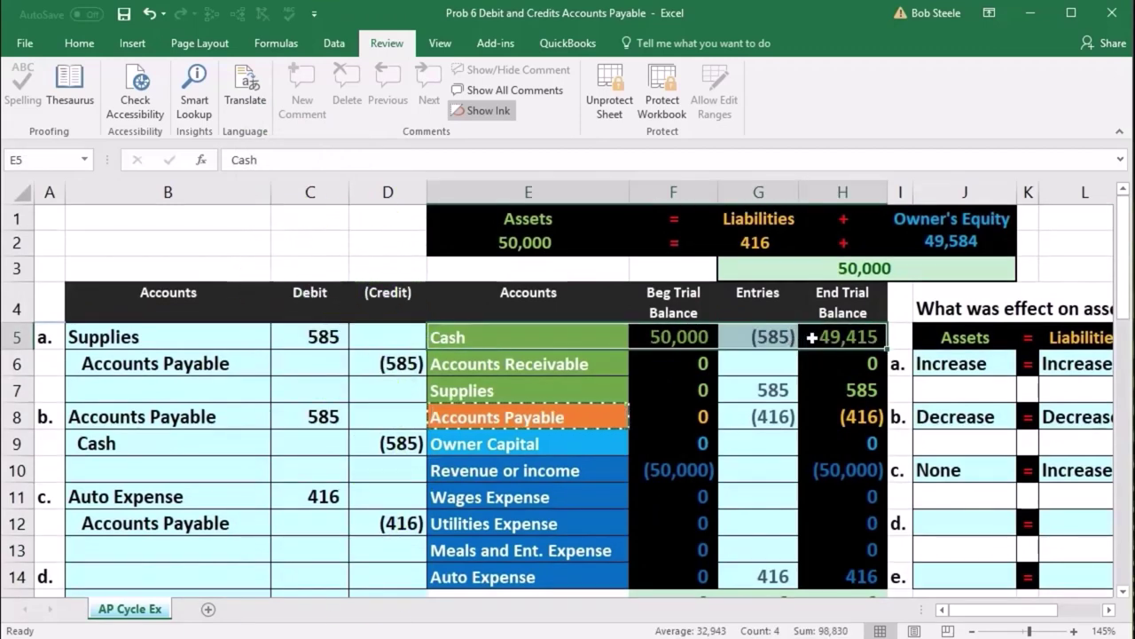
pyautogui.click(613, 406)
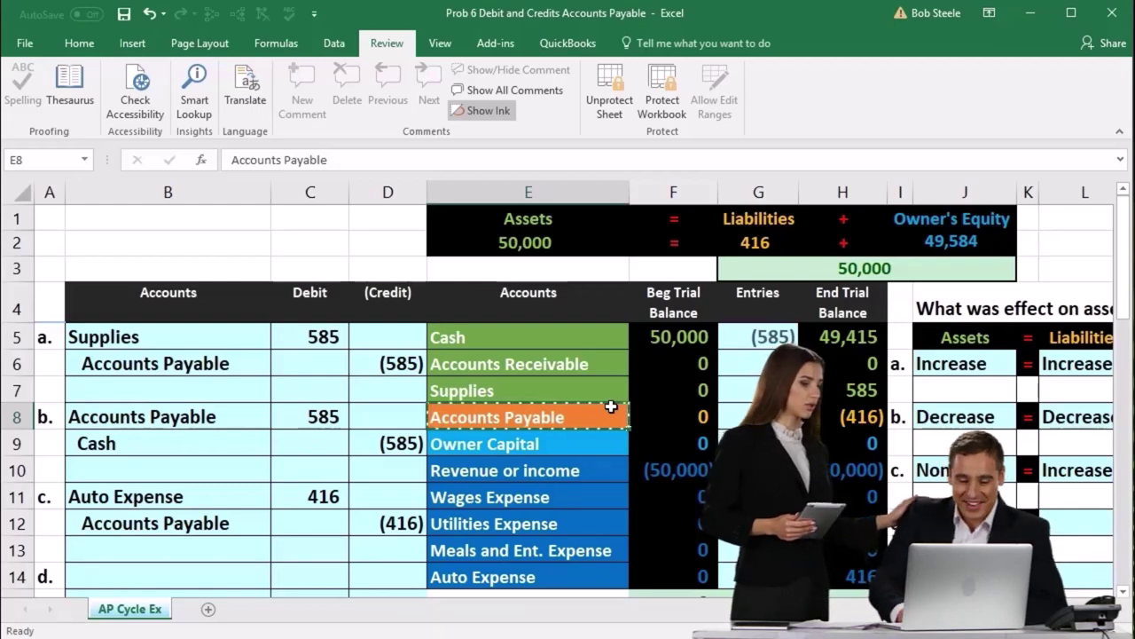
pyautogui.scroll(-1, 398, 446)
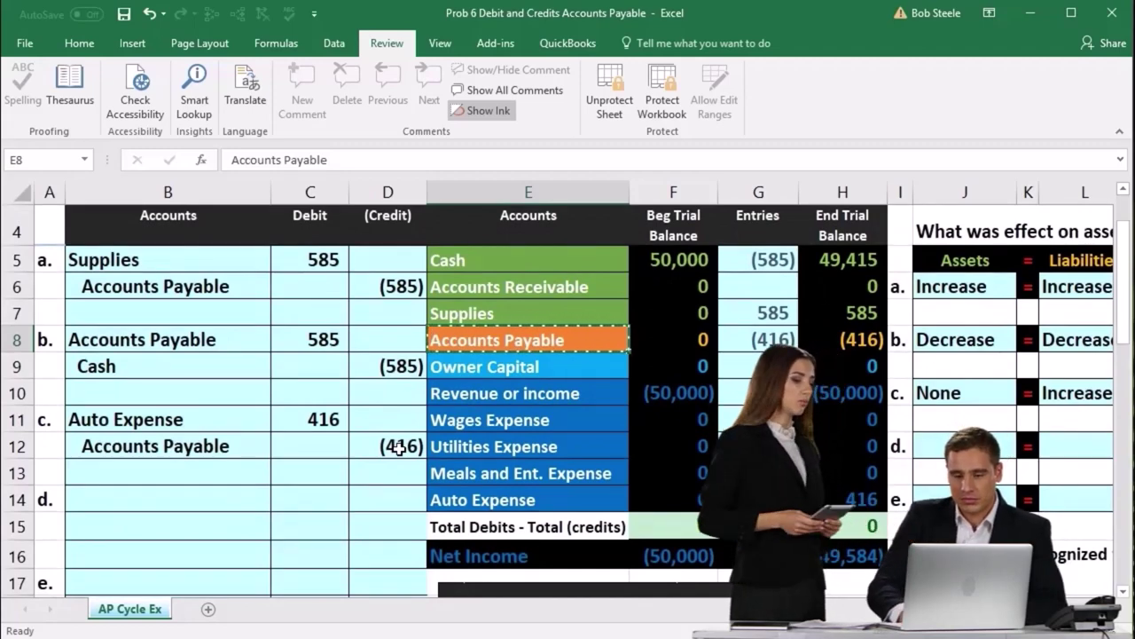
pyautogui.scroll(-4, 399, 448)
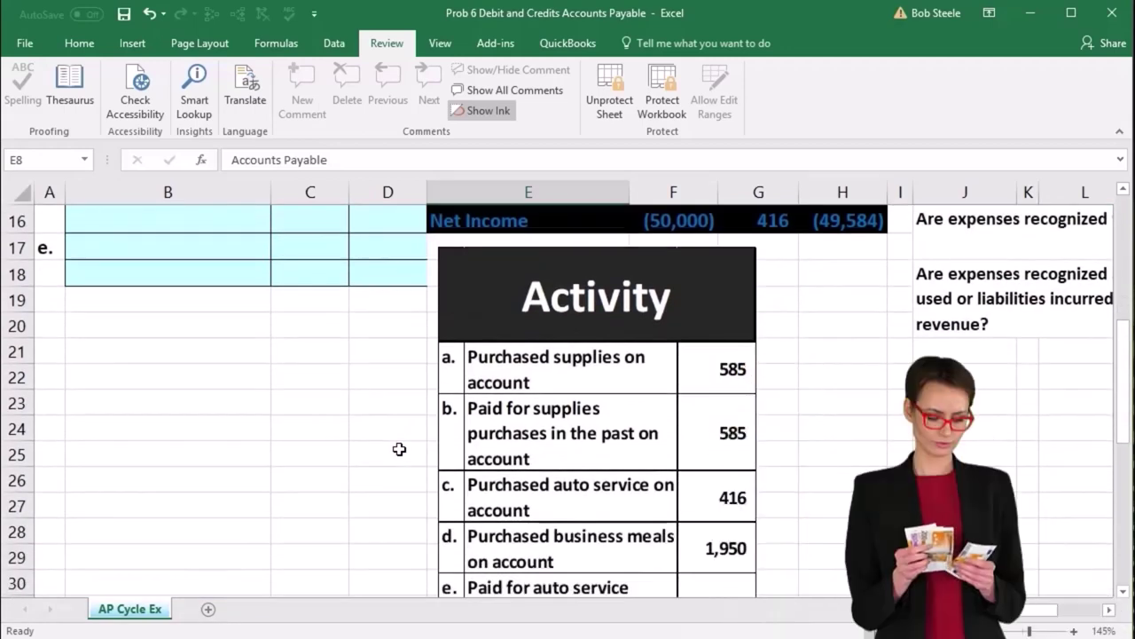
pyautogui.scroll(4, 399, 448)
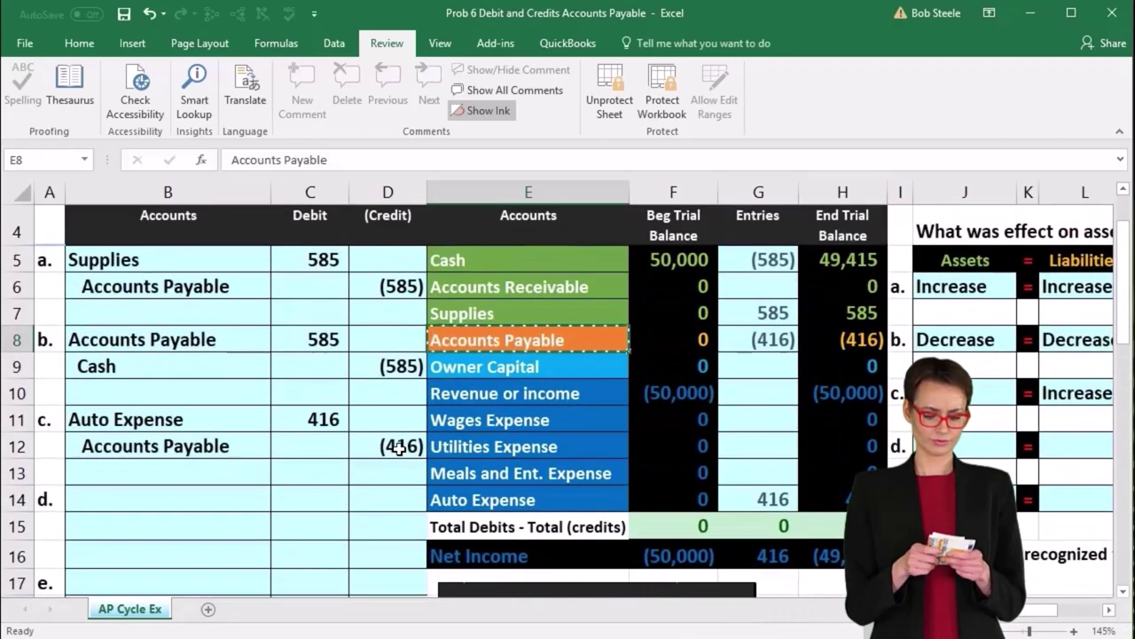
# - Copy the Meals and Ent. Expense account name from the trial balance as values into entry d's first line, B14
pyautogui.click(488, 477)
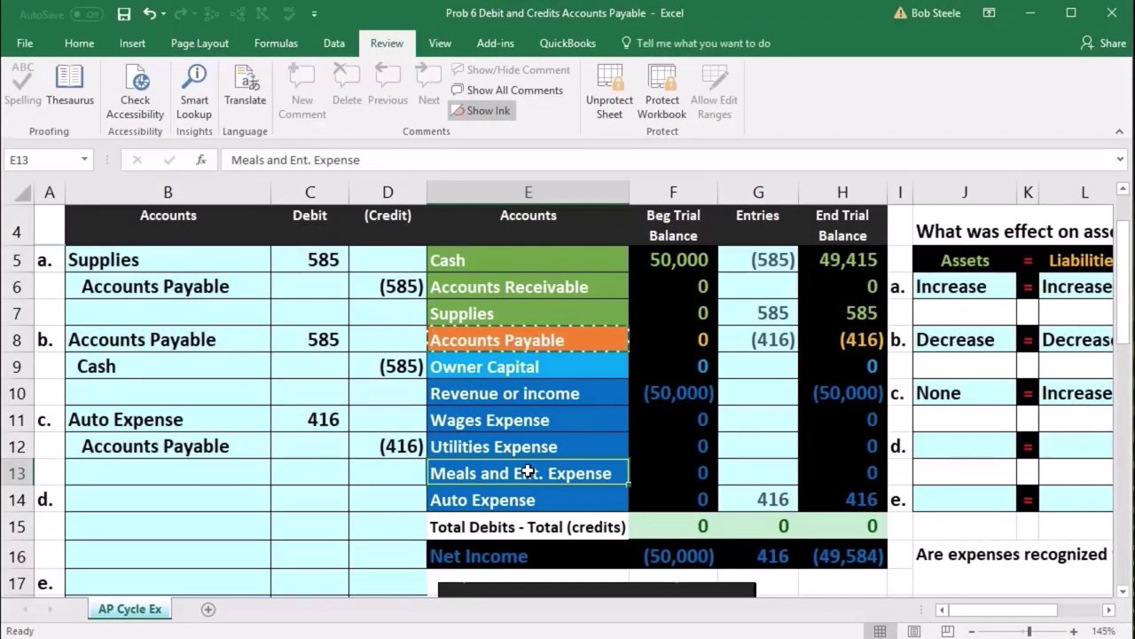
pyautogui.rightClick(526, 472)
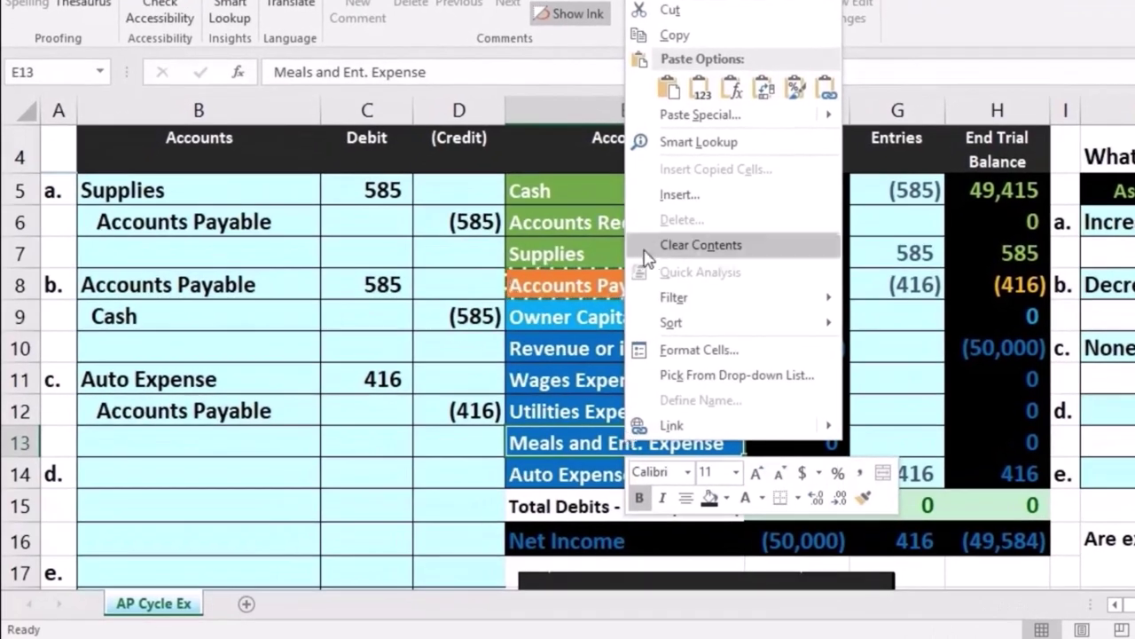
pyautogui.click(674, 35)
pyautogui.click(168, 470)
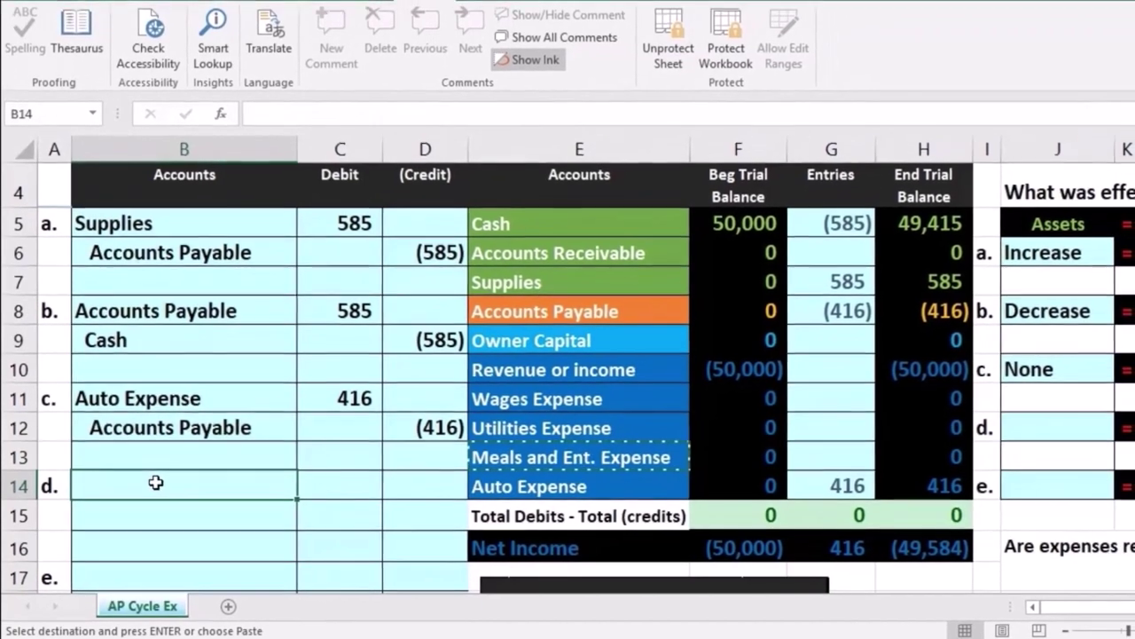
pyautogui.rightClick(168, 472)
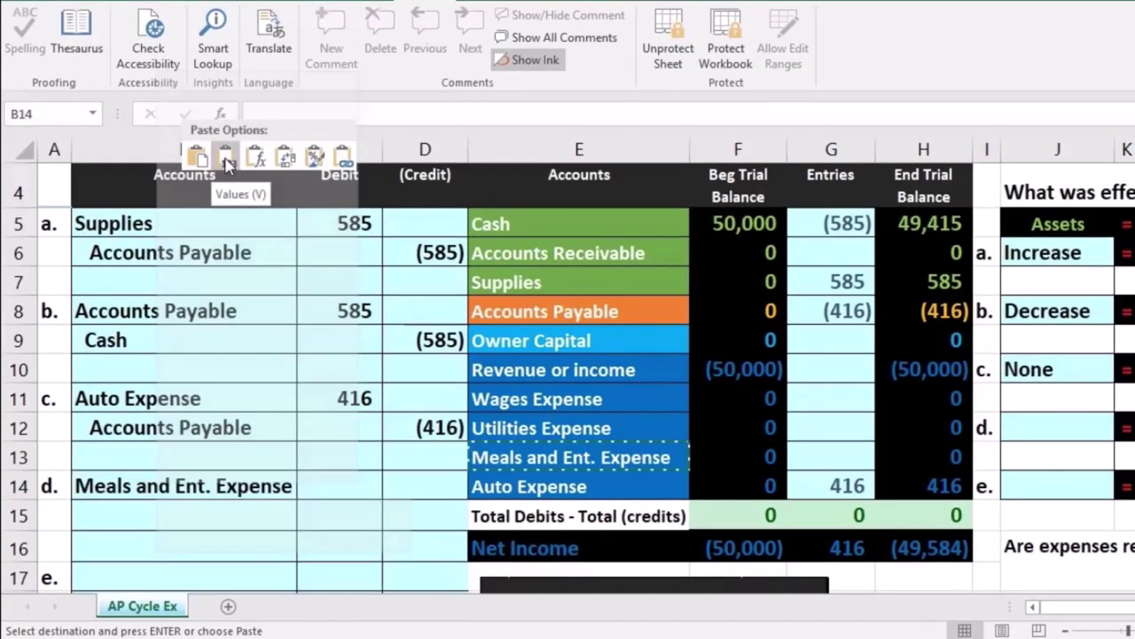
pyautogui.click(227, 160)
# - Enter transaction d's amount of 1950 as the Meals and Ent. Expense debit in C14
pyautogui.click(337, 479)
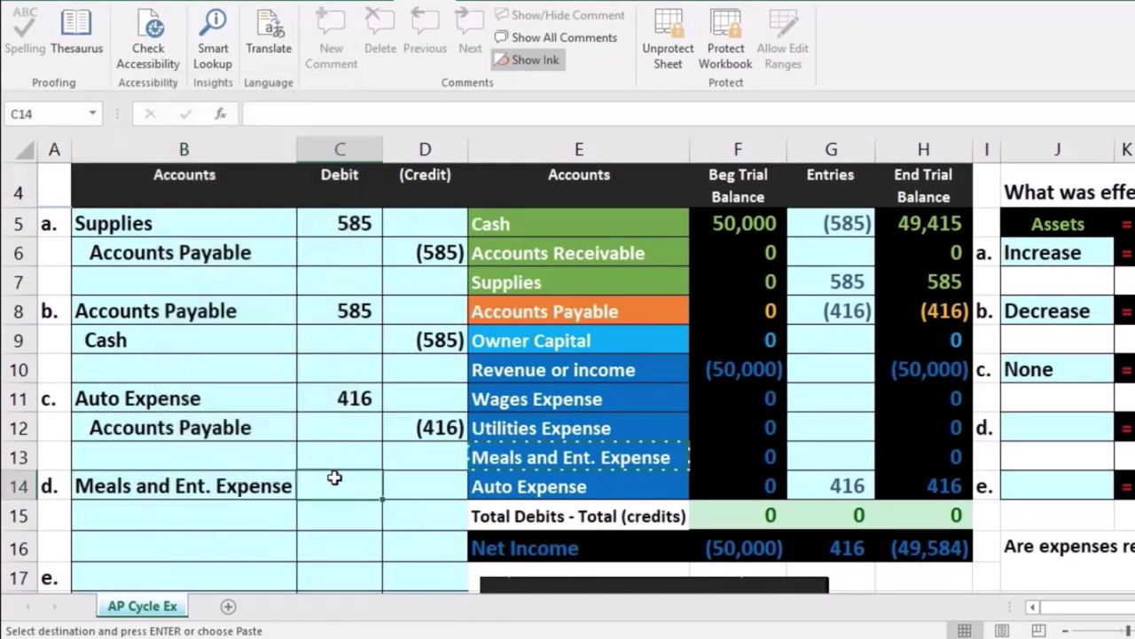
pyautogui.scroll(-4, 390, 468)
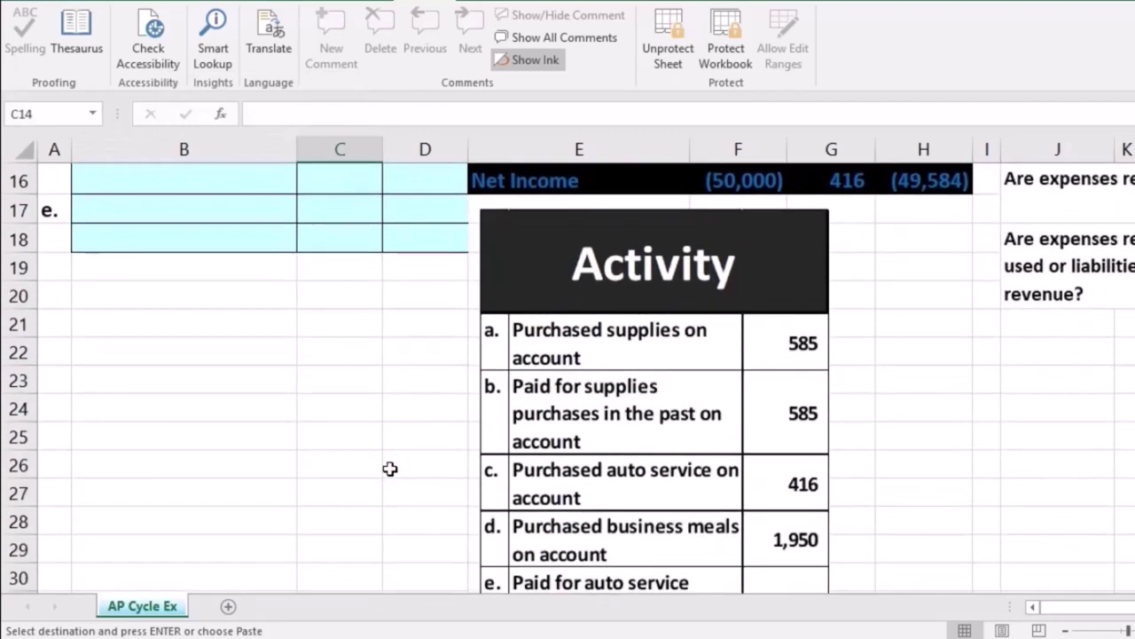
pyautogui.scroll(3, 391, 469)
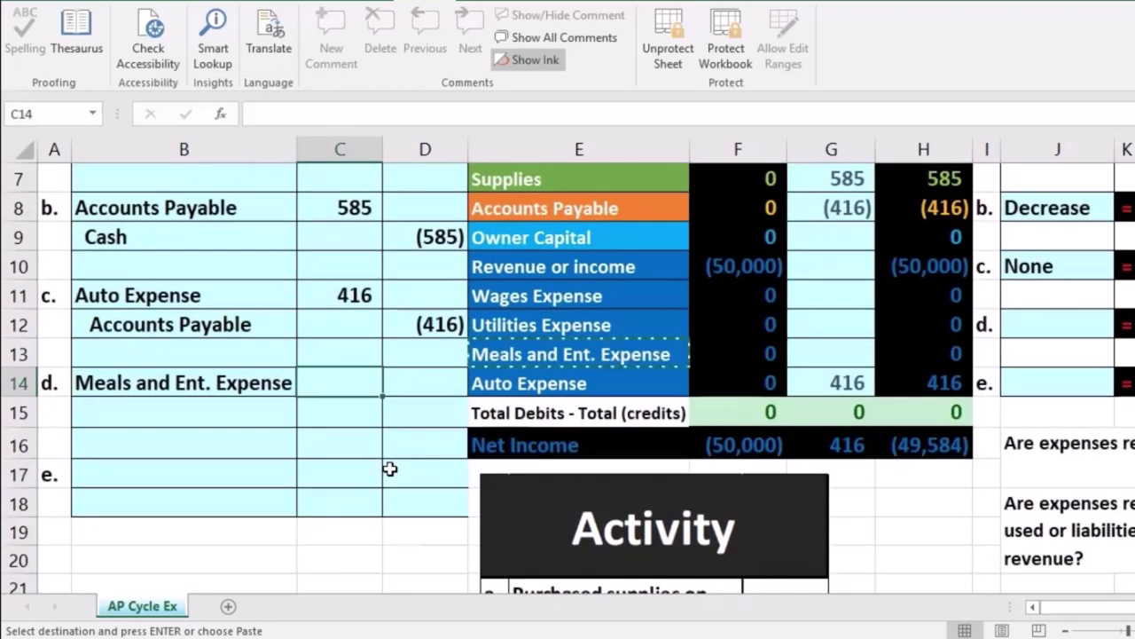
pyautogui.write('195')
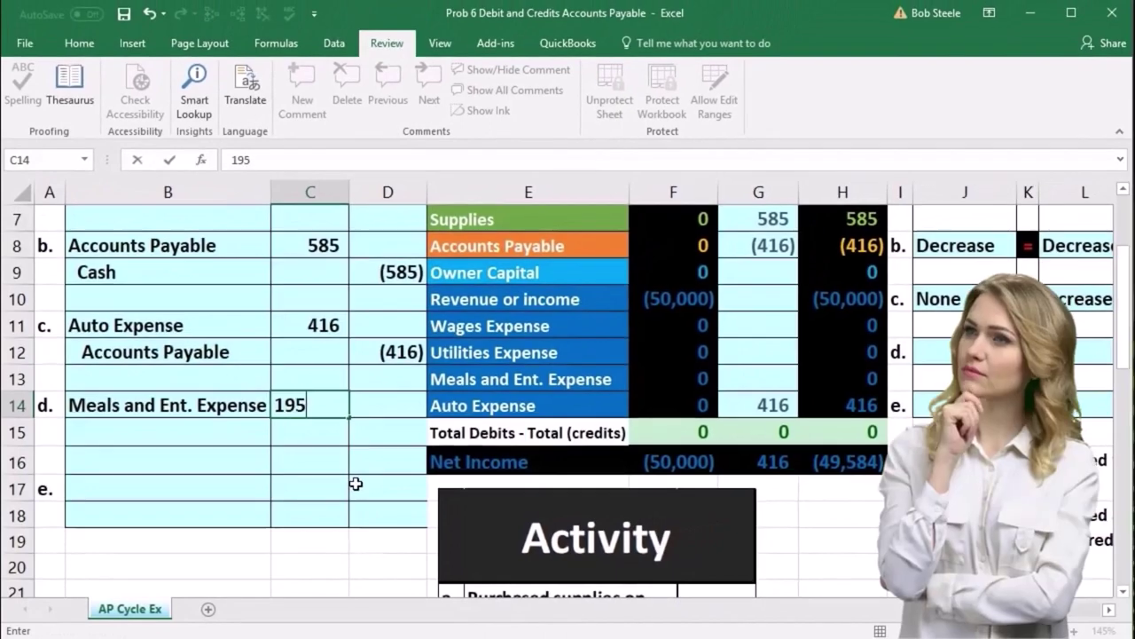
pyautogui.write('0')
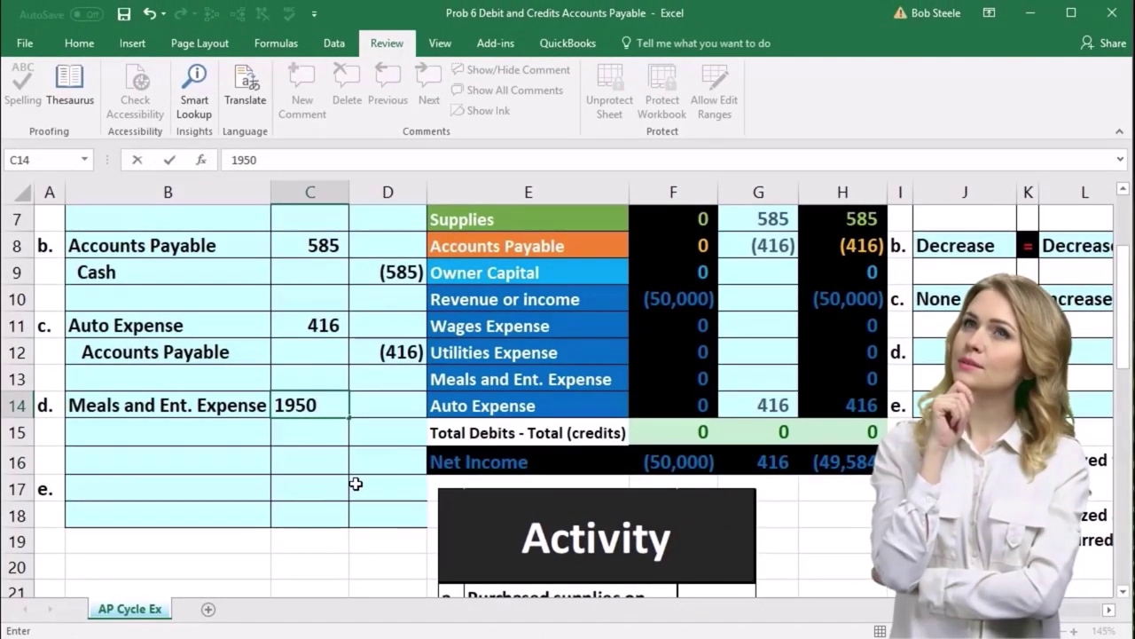
pyautogui.press('Return')
# - Enter entry d's credit in D15 as the negative of its debit, using the formula -C14
pyautogui.press('Right')
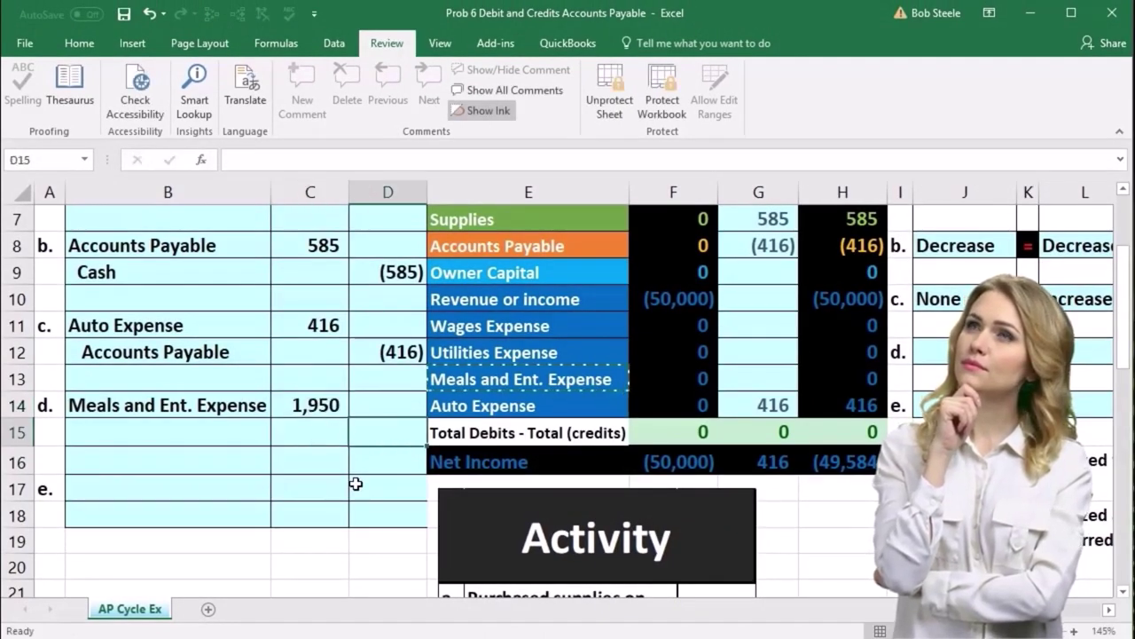
pyautogui.write('-')
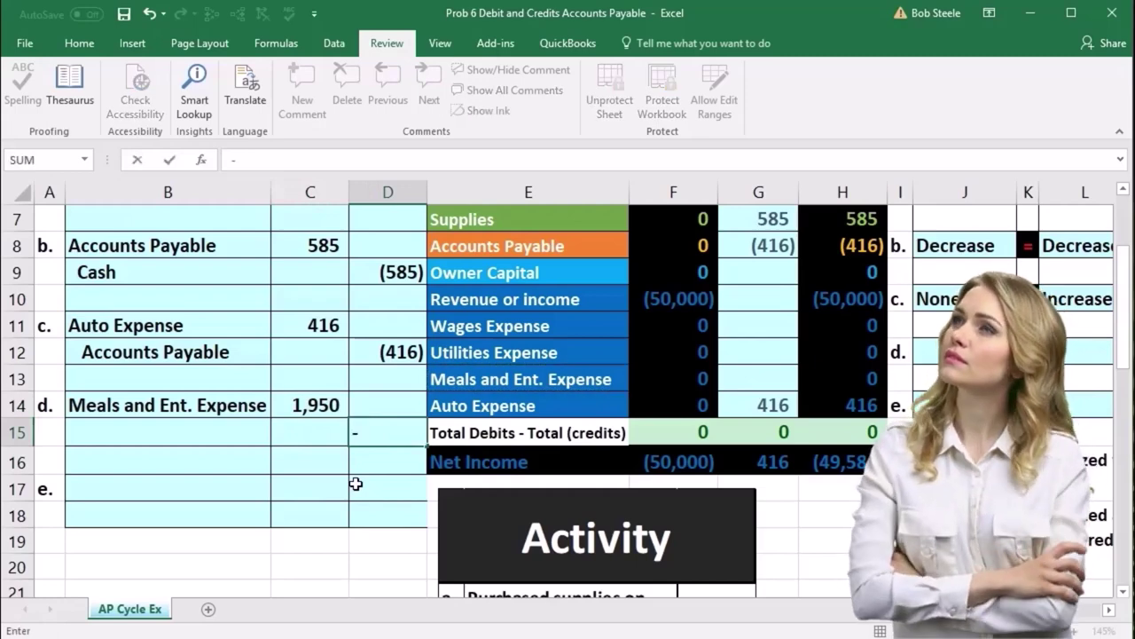
pyautogui.click(311, 406)
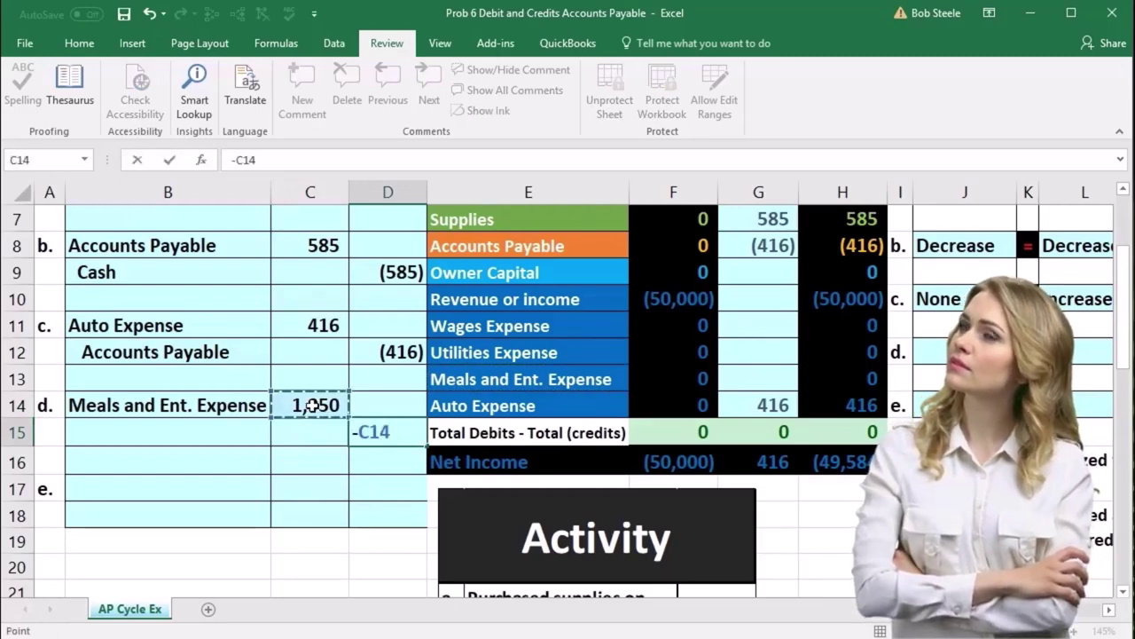
pyautogui.press('Return')
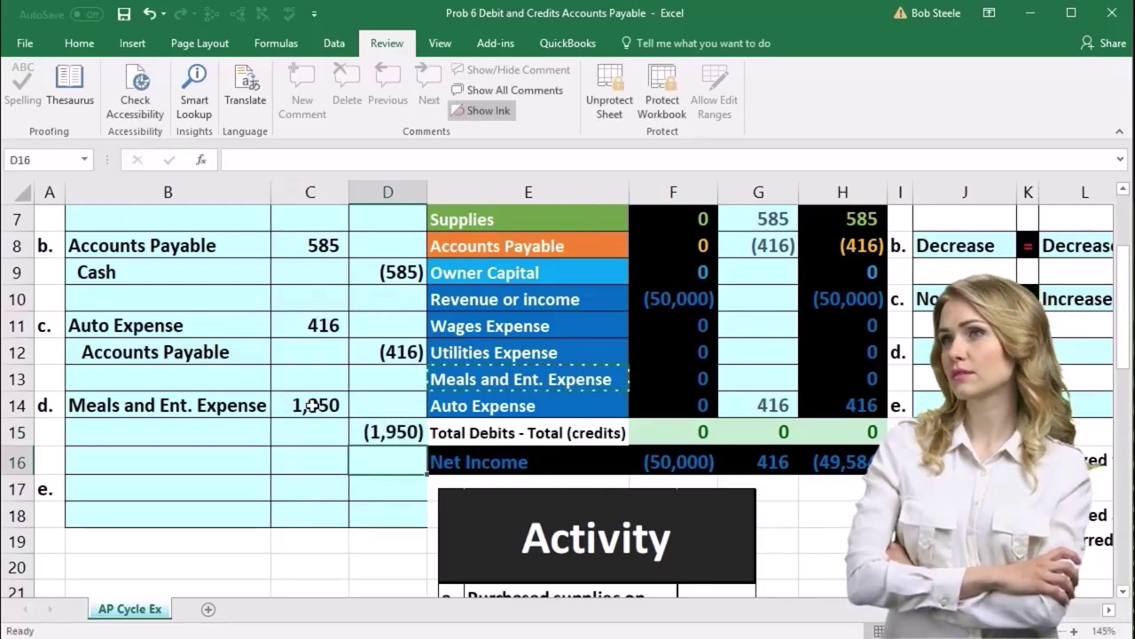
pyautogui.click(365, 430)
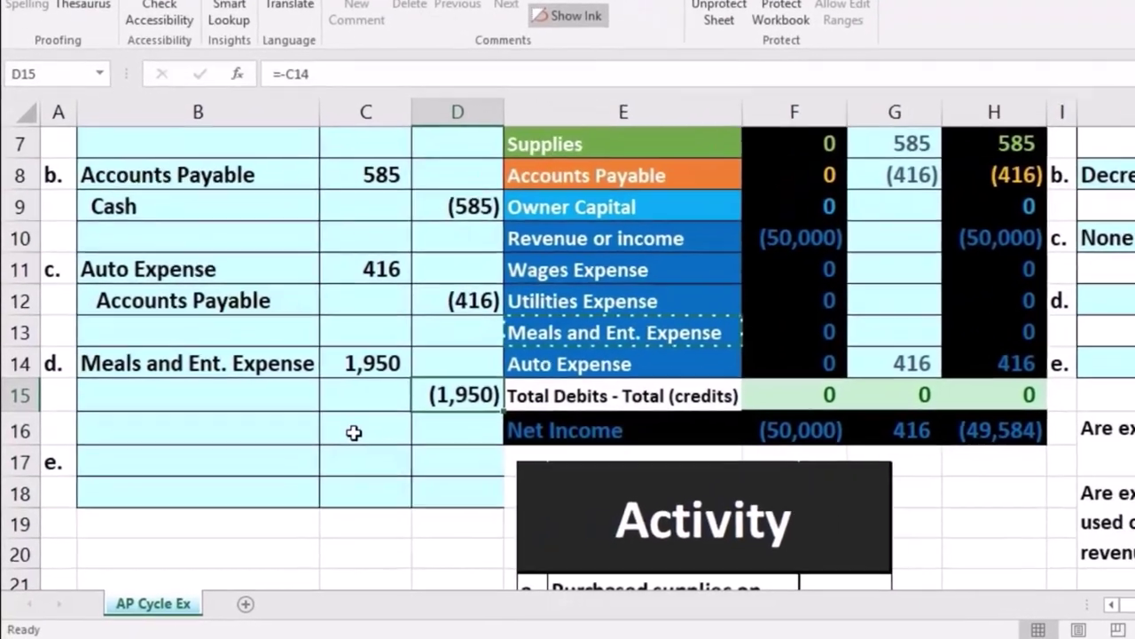
# - Copy the Accounts Payable name from the trial balance as values into entry d's credit line, B15, and indent it
pyautogui.click(264, 395)
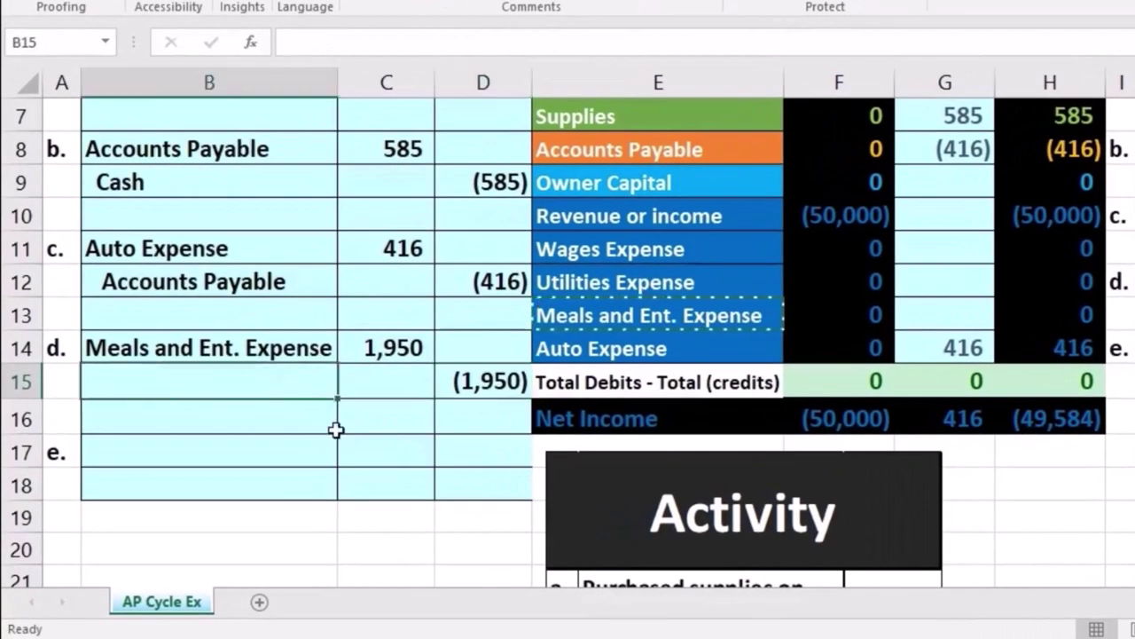
pyautogui.scroll(2, 418, 485)
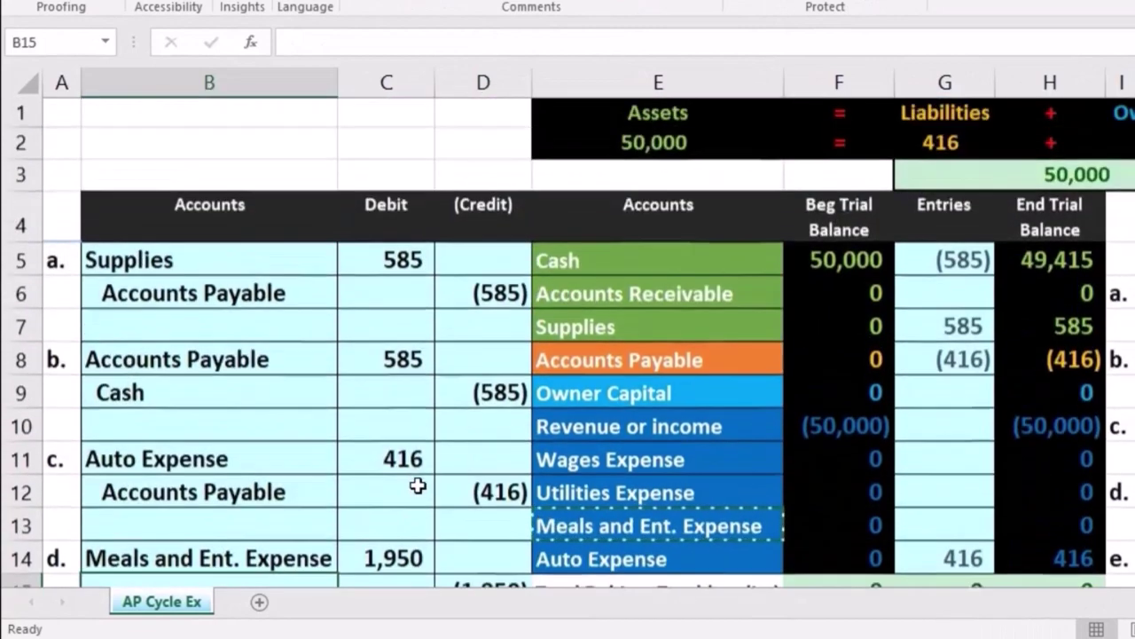
pyautogui.scroll(-1, 559, 271)
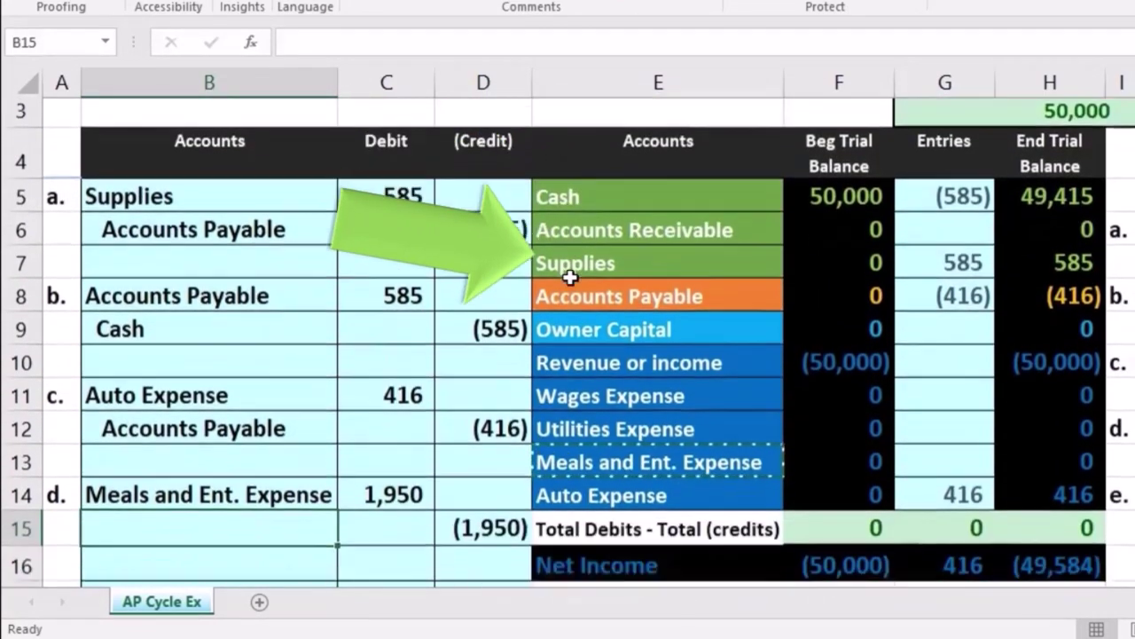
pyautogui.scroll(-1, 569, 277)
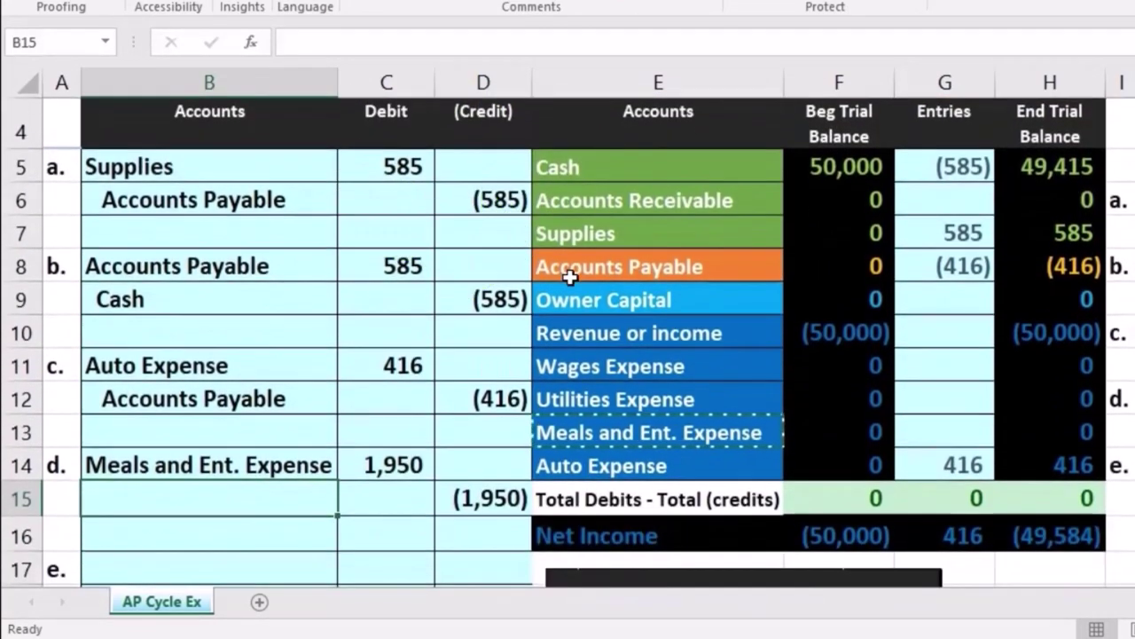
pyautogui.click(652, 264)
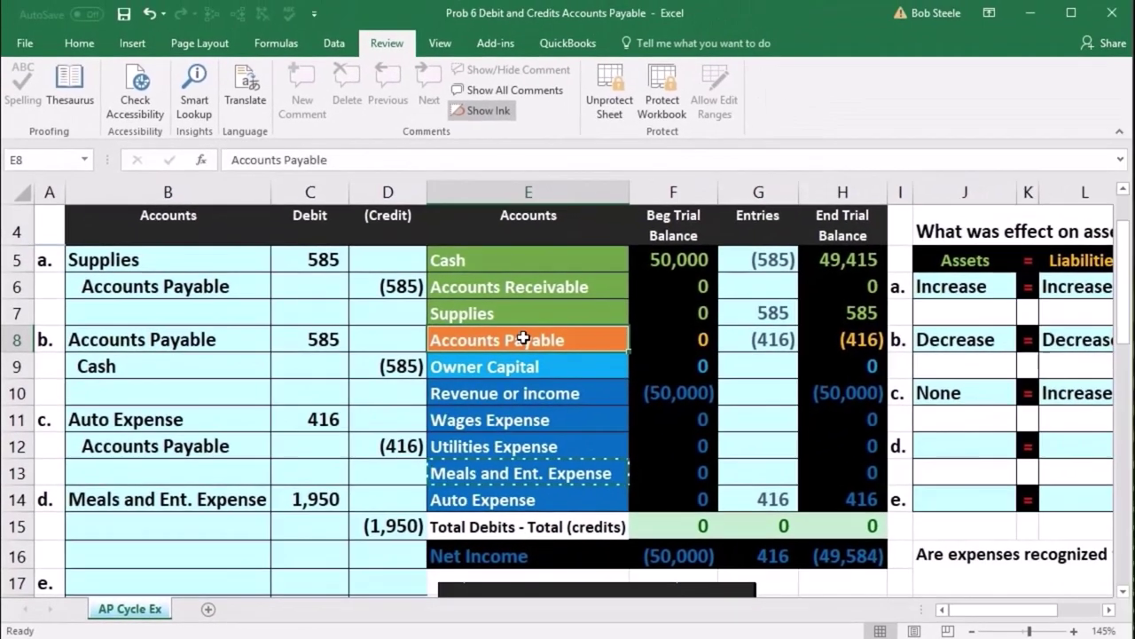
pyautogui.rightClick(652, 265)
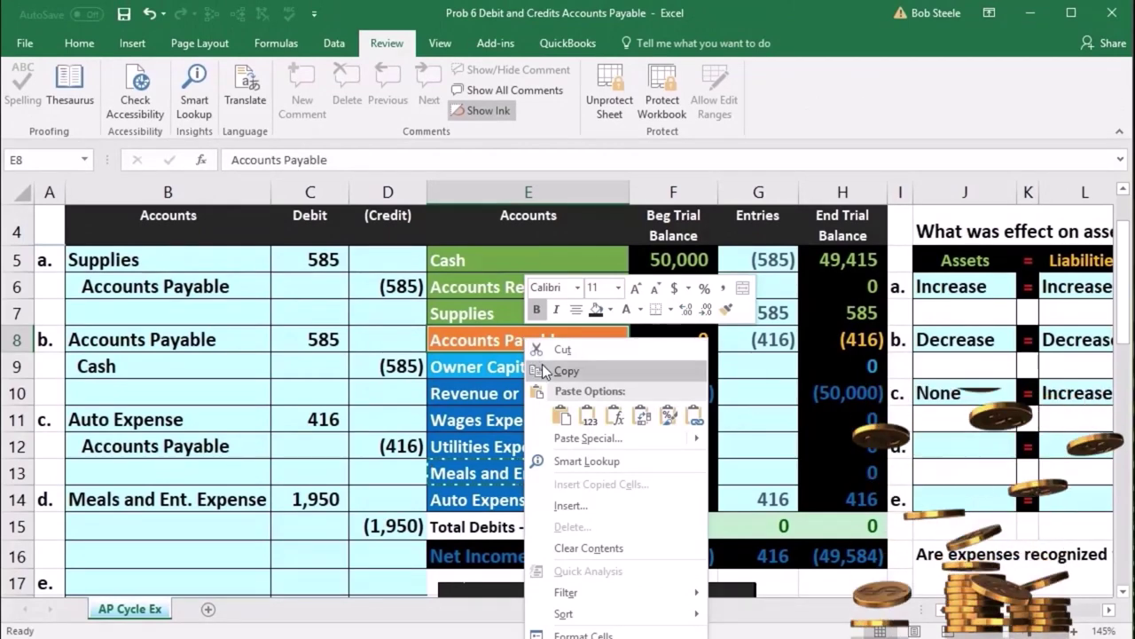
pyautogui.click(542, 369)
pyautogui.click(195, 523)
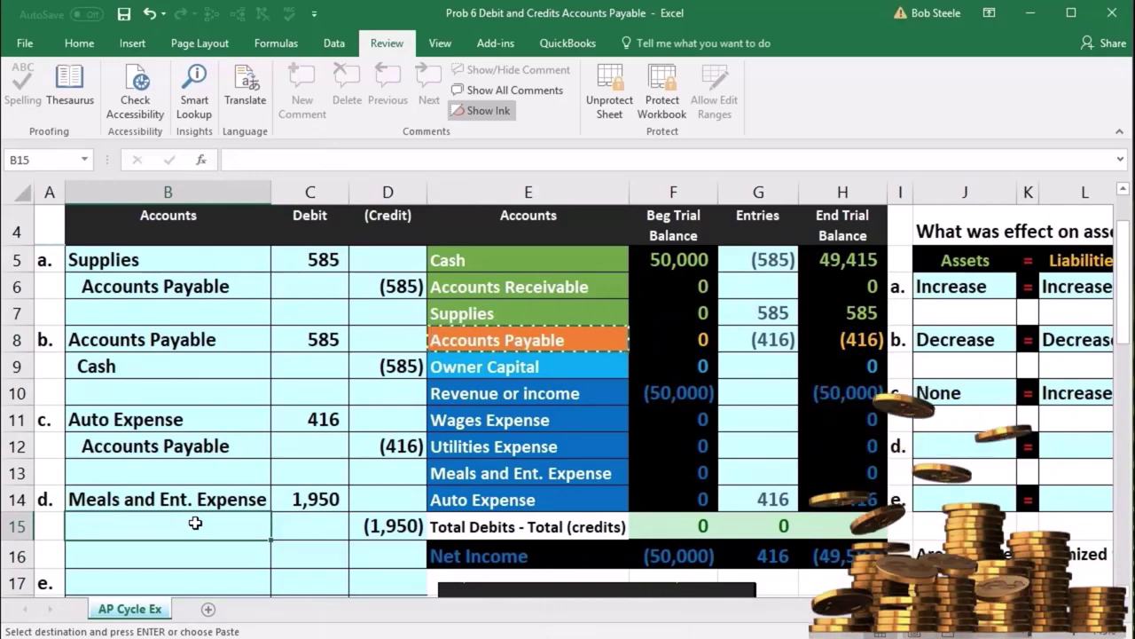
pyautogui.rightClick(196, 525)
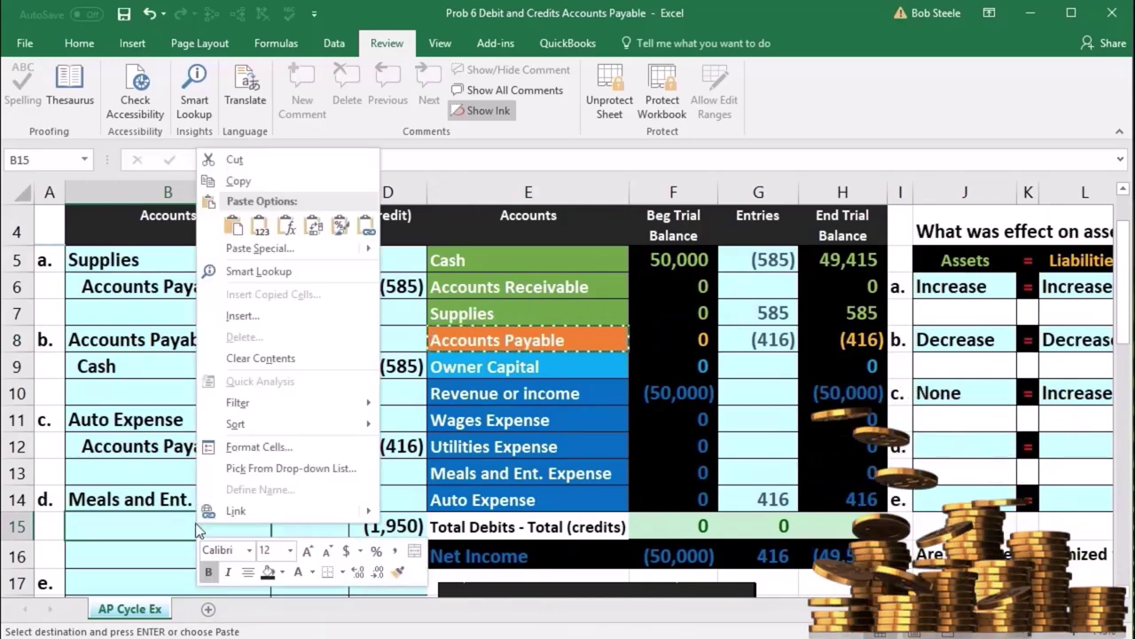
pyautogui.click(256, 227)
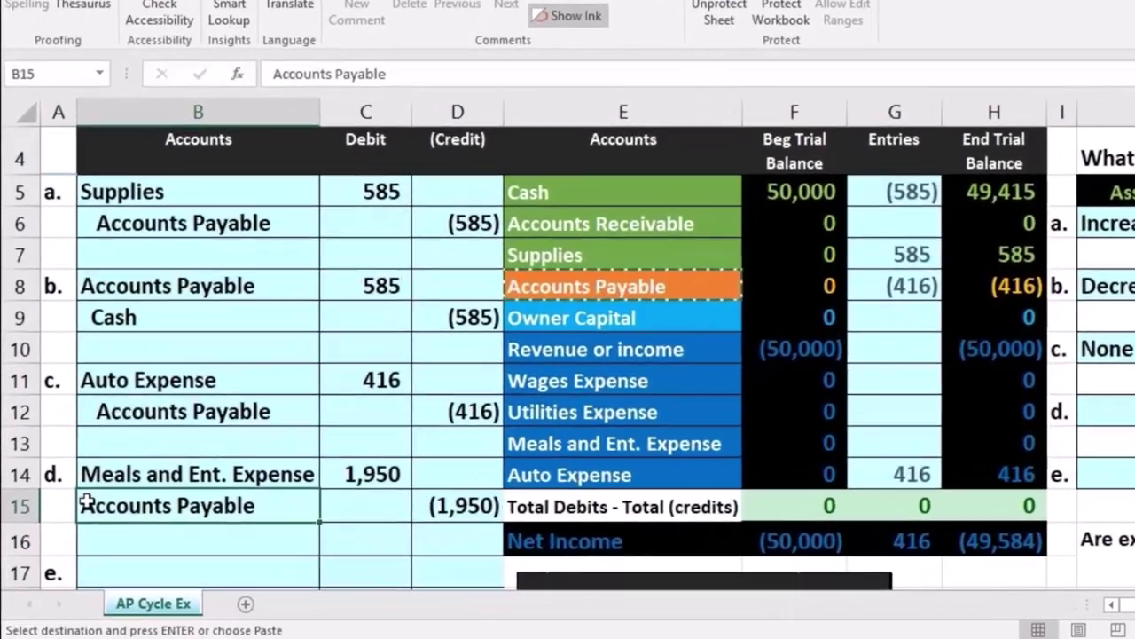
pyautogui.doubleClick(72, 522)
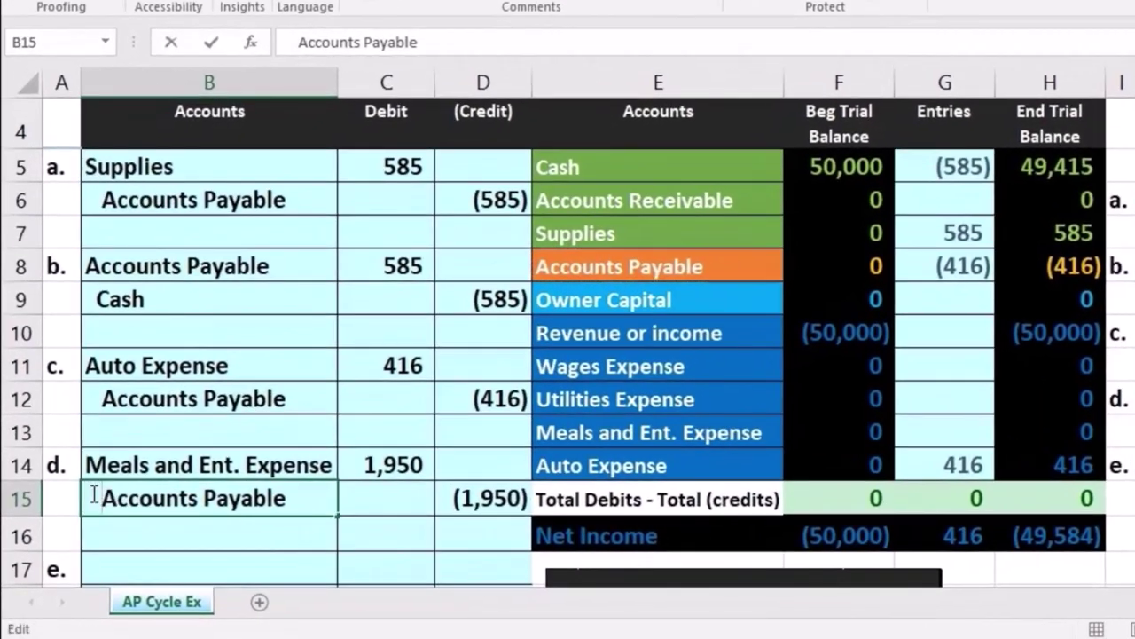
pyautogui.press('Return')
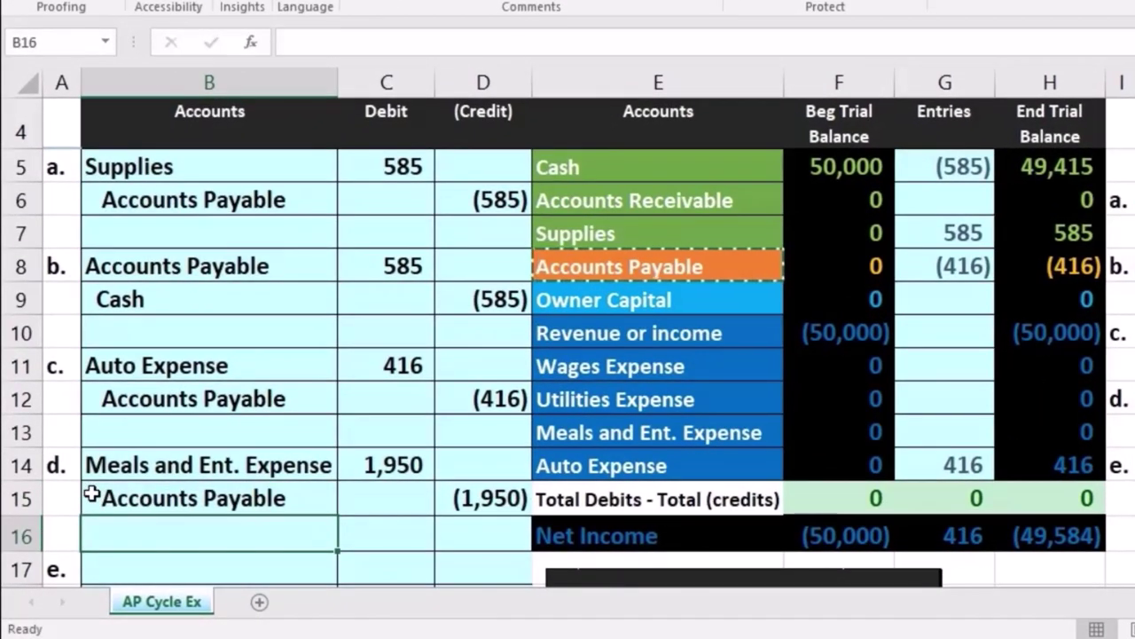
# - Post entry d's debit to Meals and Ent. Expense in G13 with the formula =C14, and check the ending total and net income formulas
pyautogui.moveTo(107, 470); pyautogui.dragTo(355, 455)
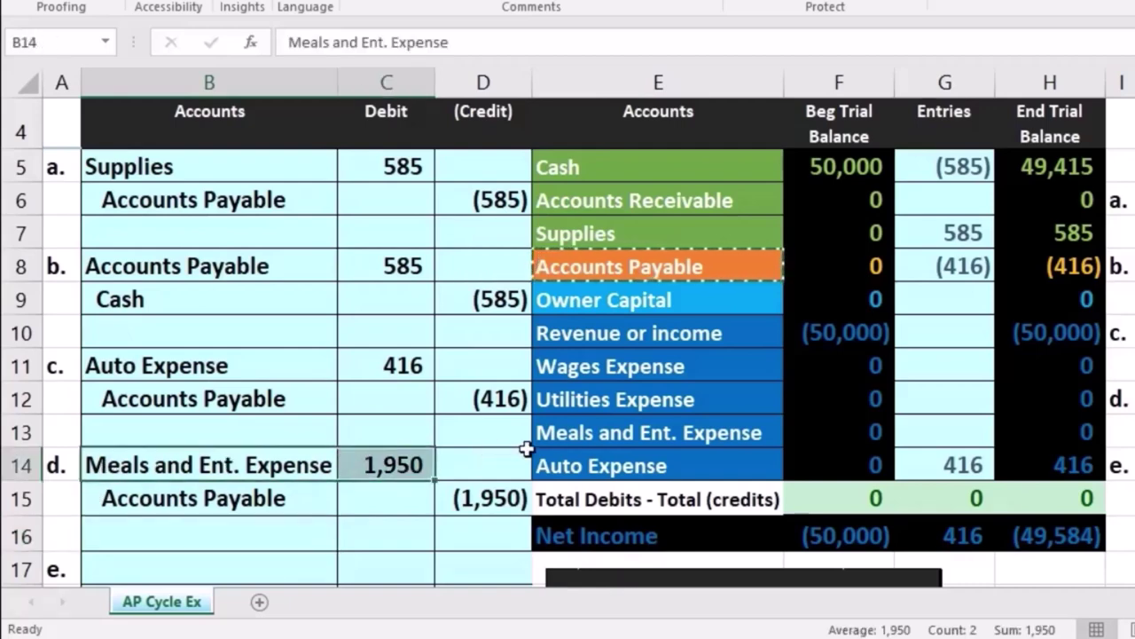
pyautogui.click(616, 432)
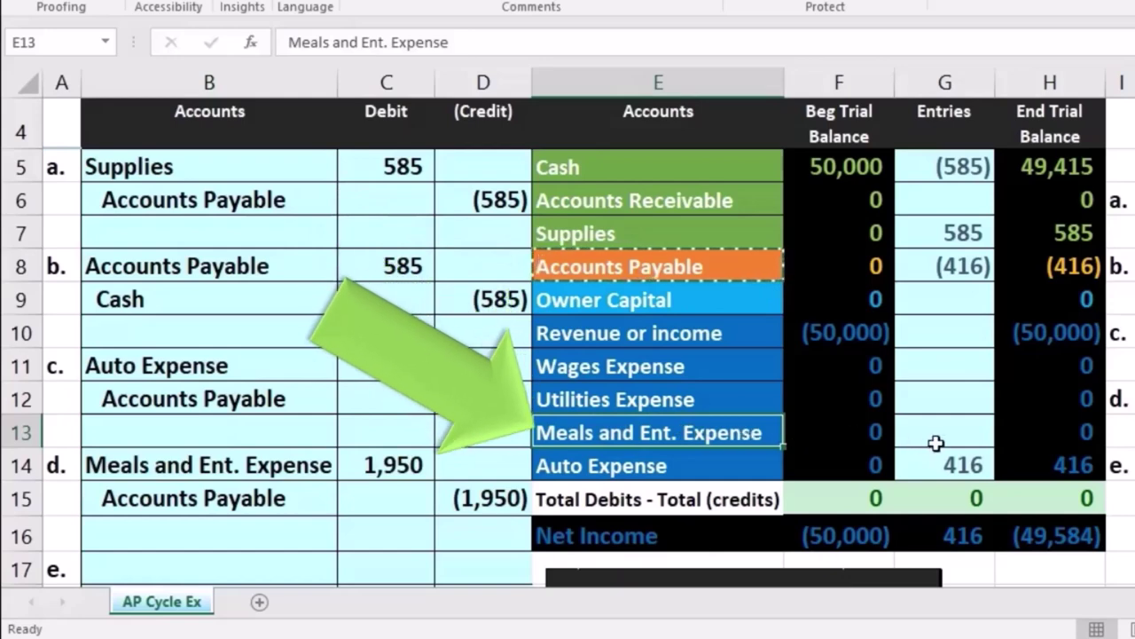
pyautogui.press('Right')
pyautogui.press('Right')
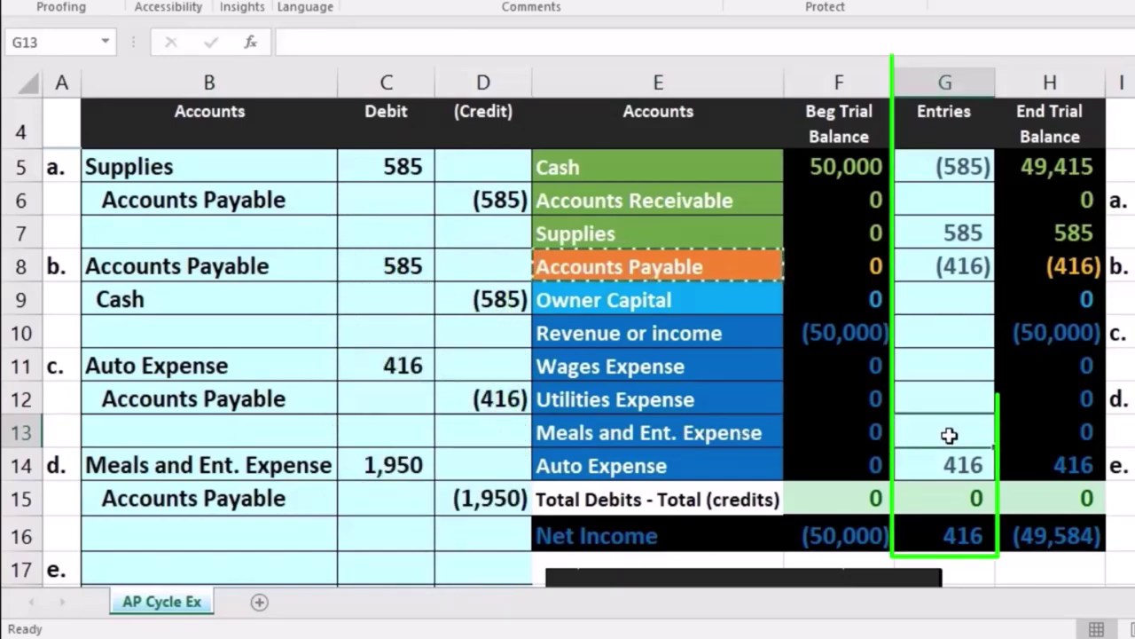
pyautogui.write('=')
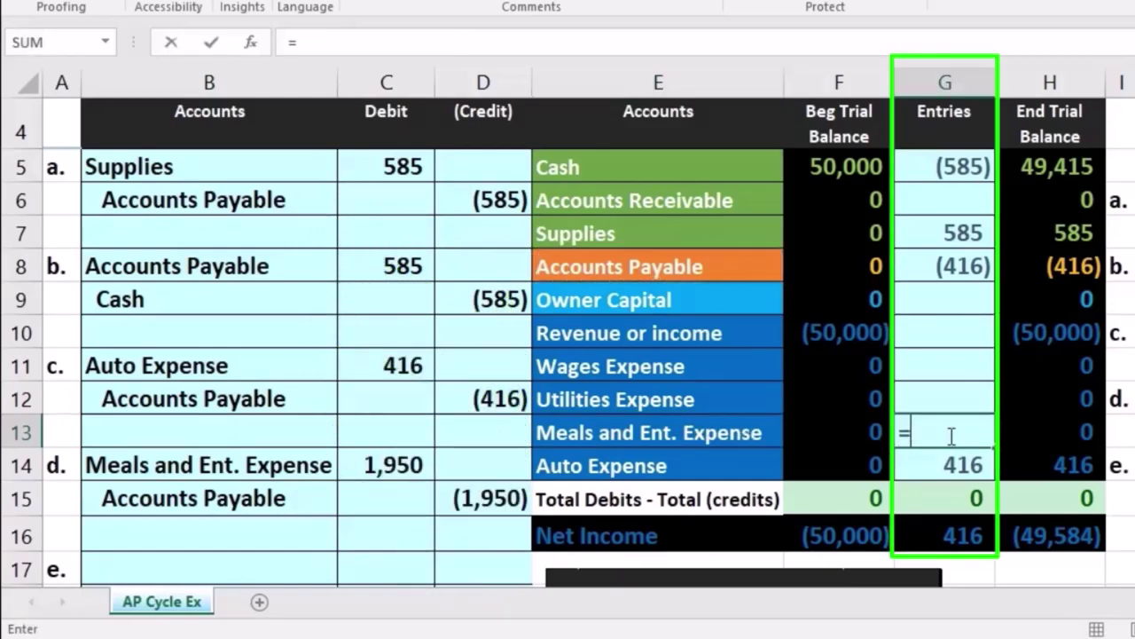
pyautogui.click(397, 474)
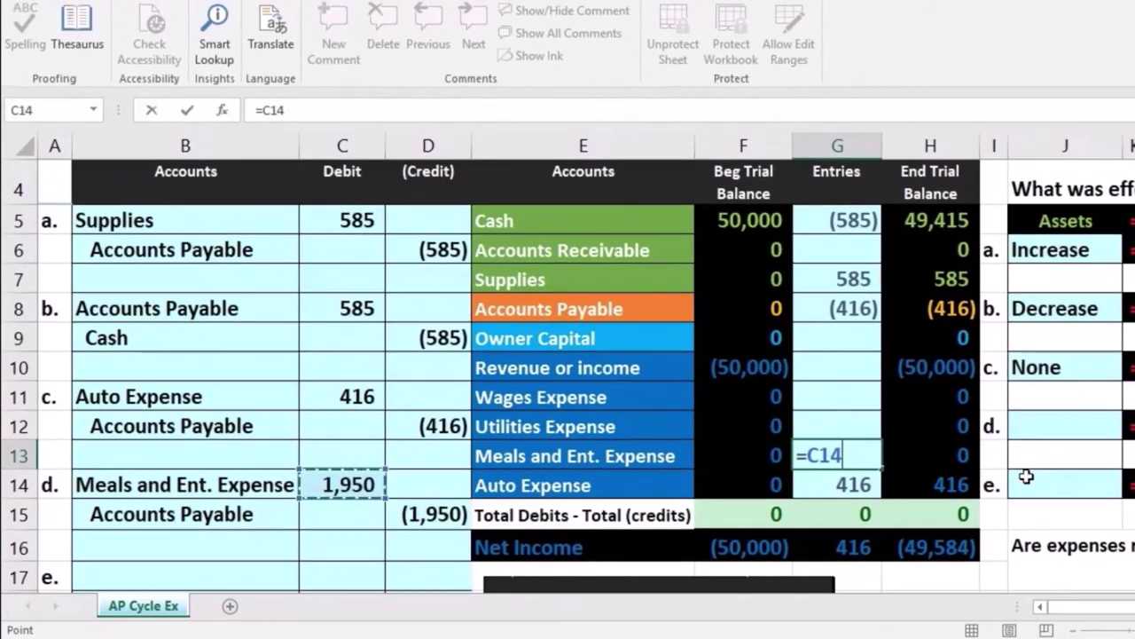
pyautogui.press('Return')
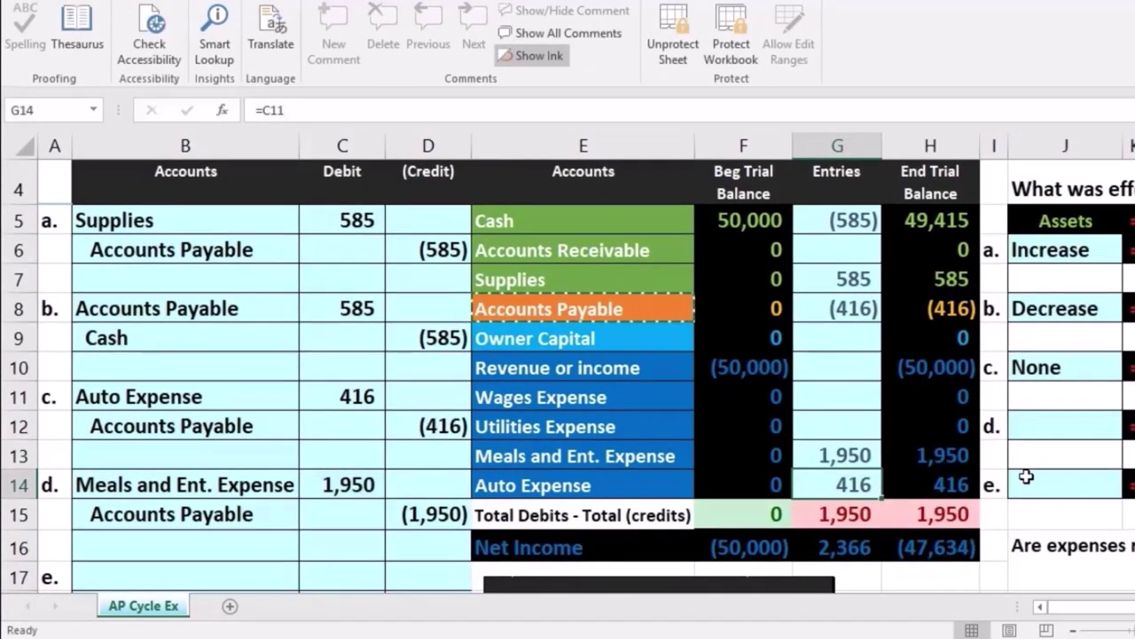
pyautogui.click(976, 514)
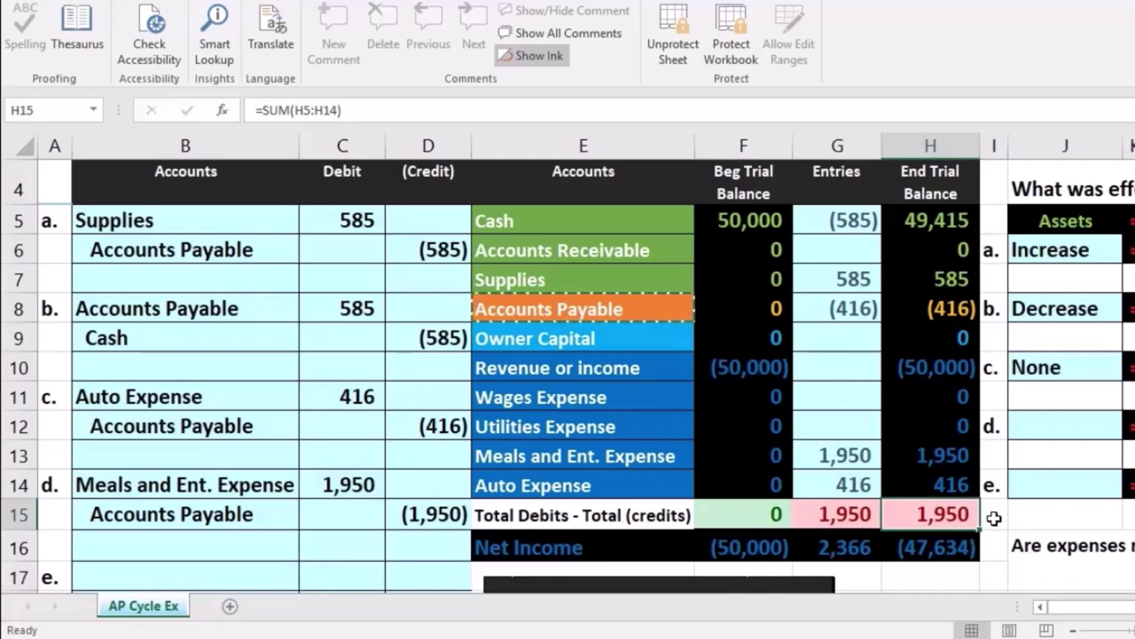
pyautogui.click(949, 549)
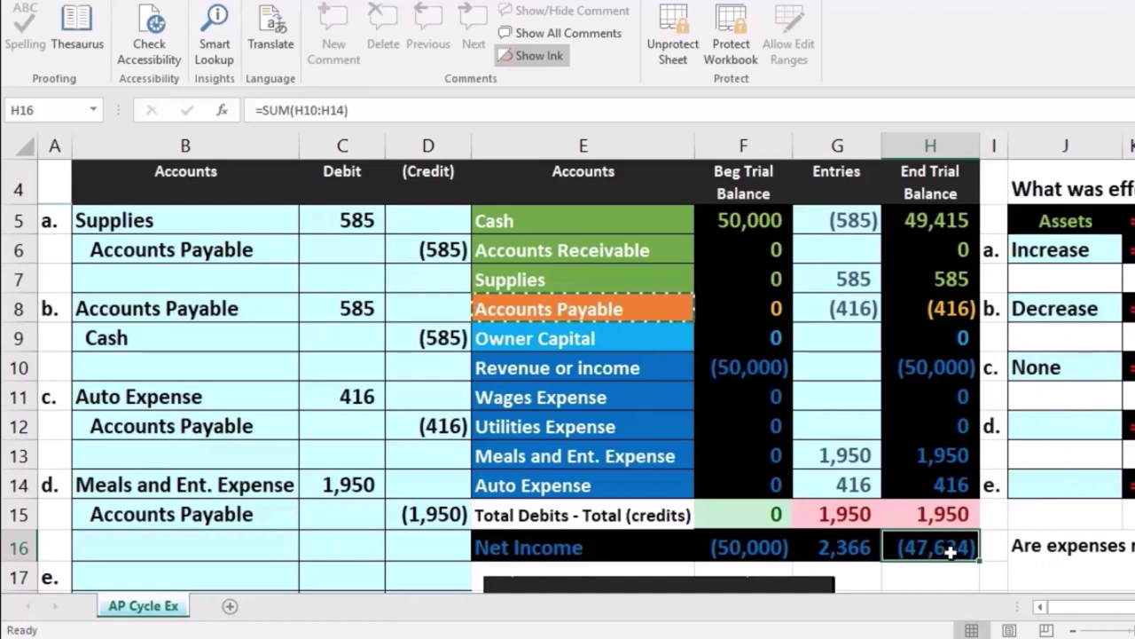
pyautogui.moveTo(915, 373); pyautogui.dragTo(923, 470)
pyautogui.doubleClick(927, 543)
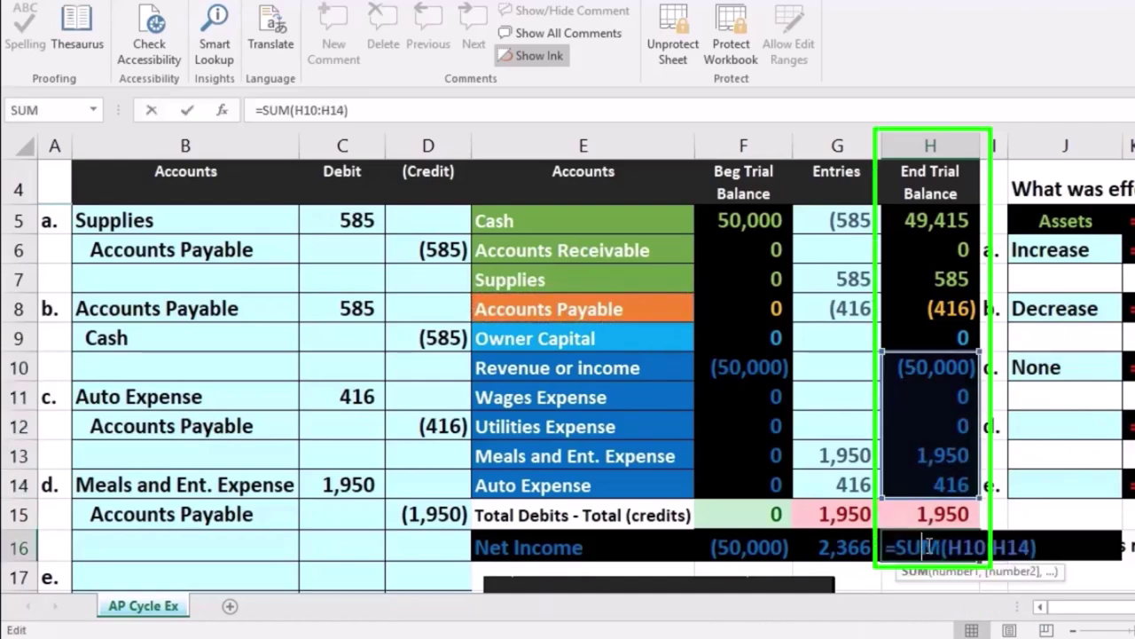
pyautogui.press('Return')
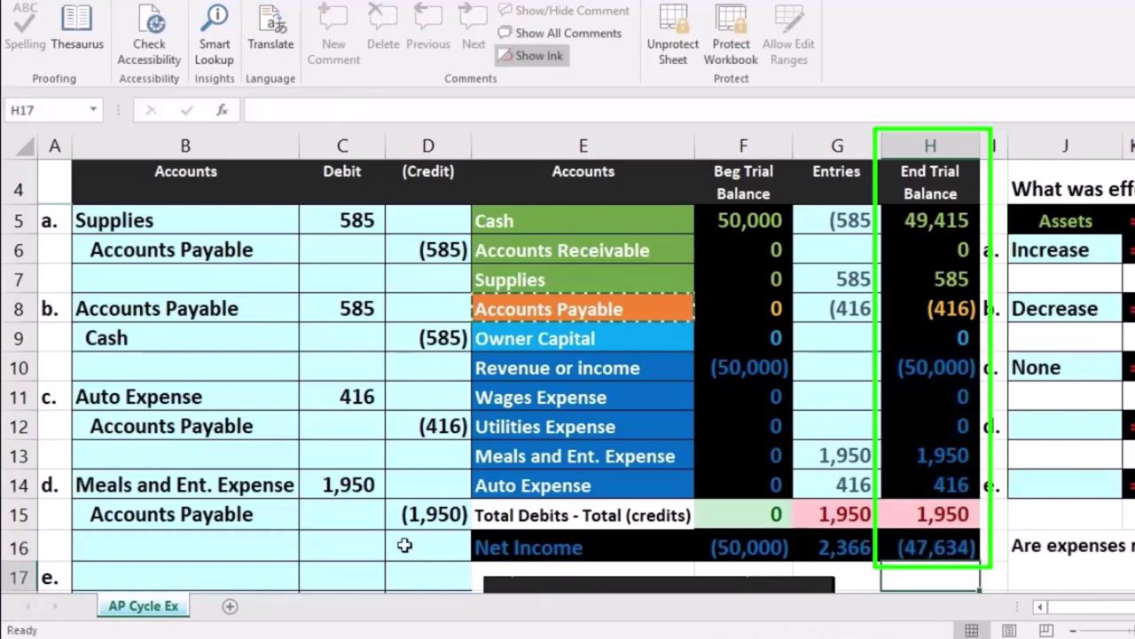
# - Post entry d's credit to Accounts Payable by extending the formula in G8 to =D6+C8+D12+D15, and check the ending balance against the credits
pyautogui.moveTo(241, 515); pyautogui.dragTo(421, 513)
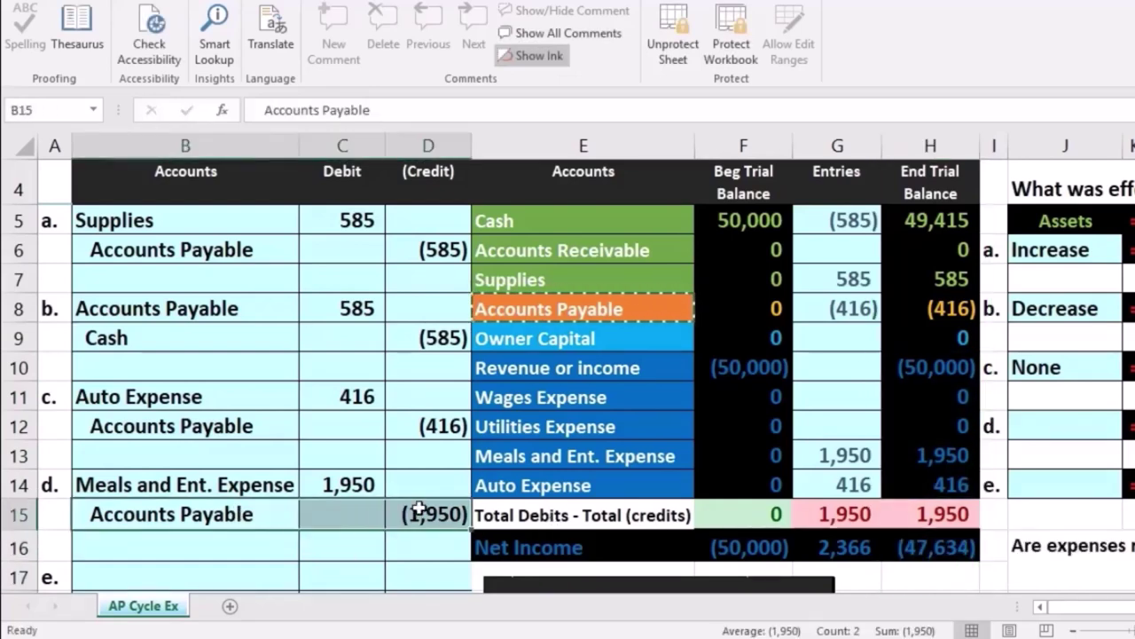
pyautogui.click(536, 309)
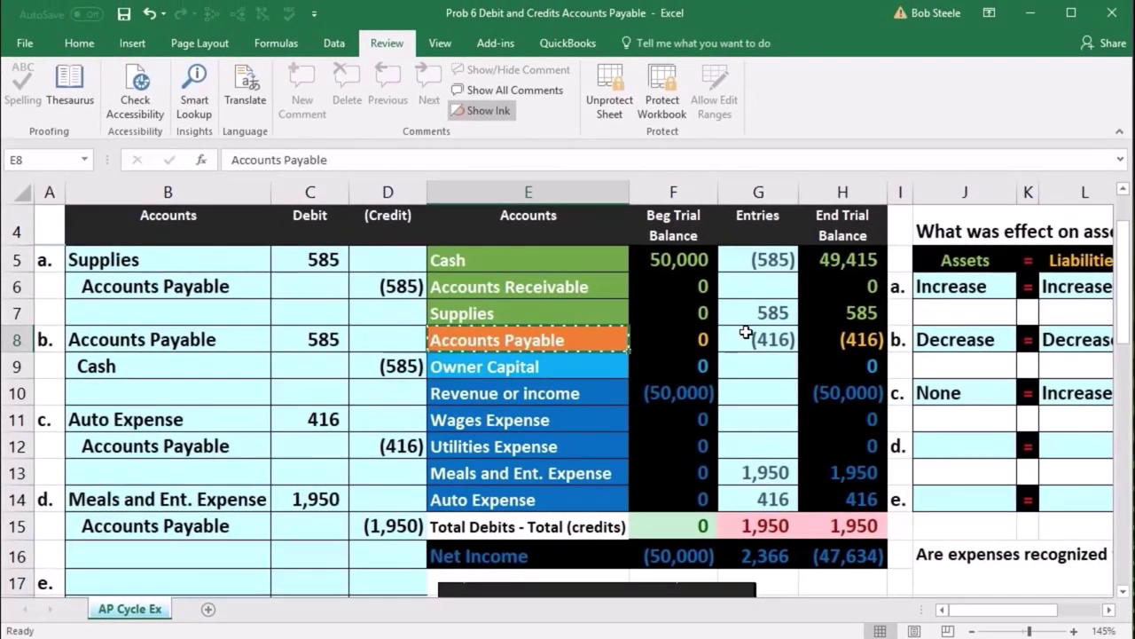
pyautogui.click(746, 332)
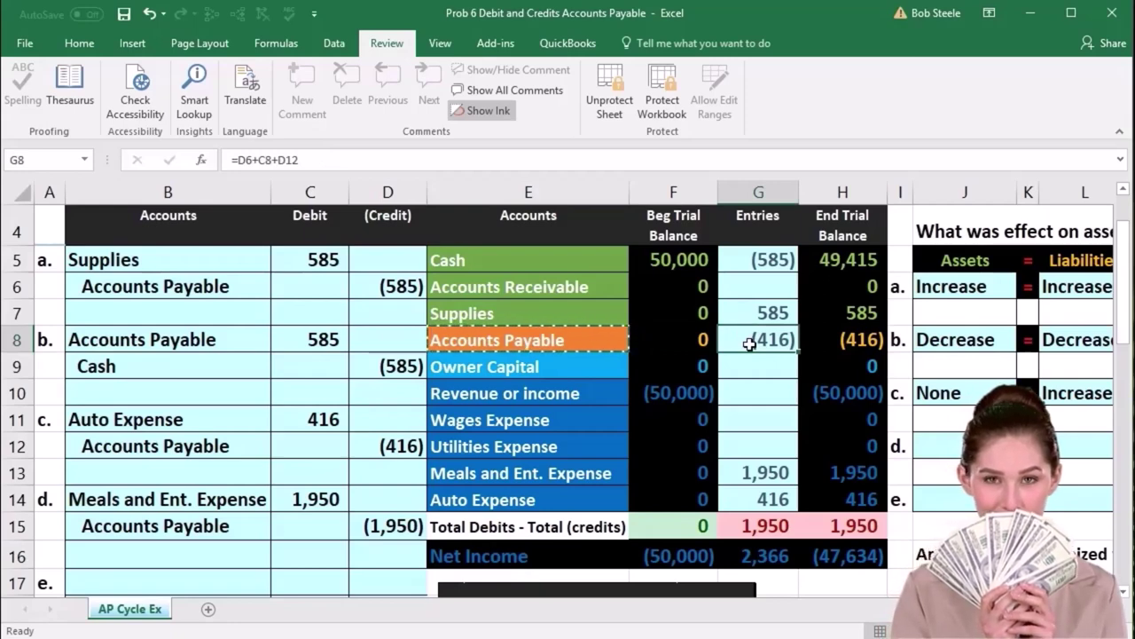
pyautogui.doubleClick(750, 344)
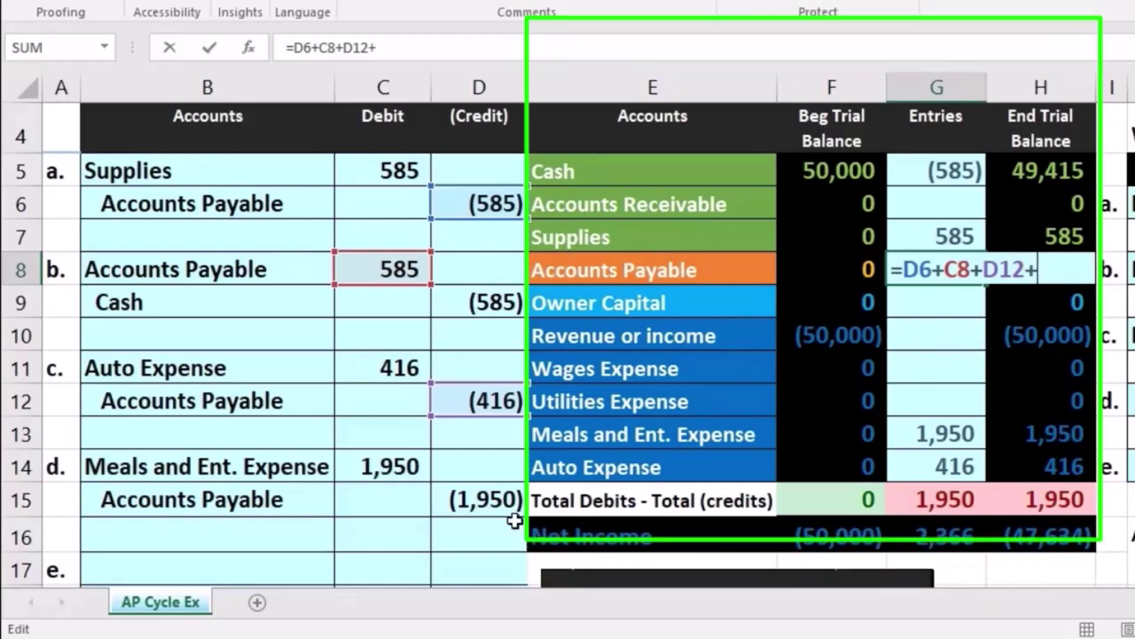
pyautogui.click(479, 500)
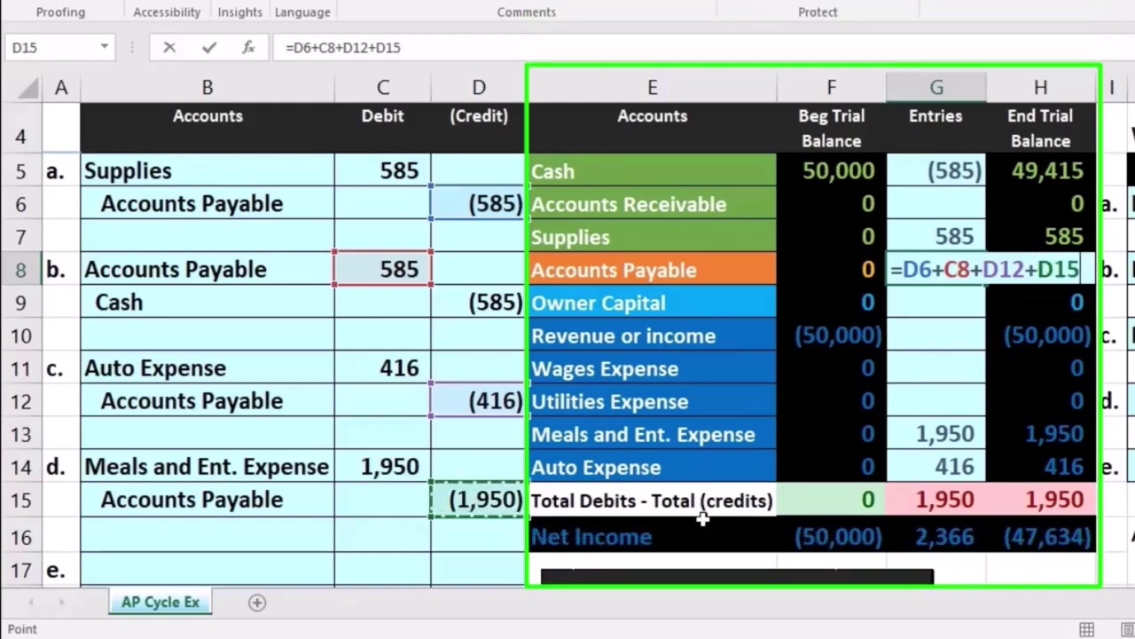
pyautogui.press('Return')
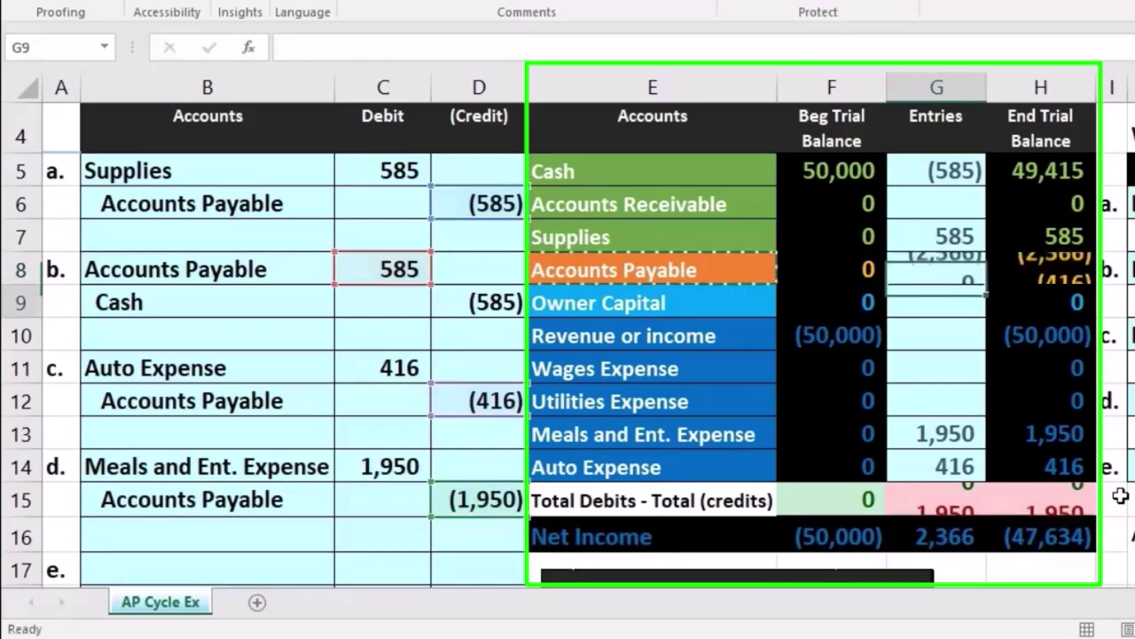
pyautogui.click(1063, 276)
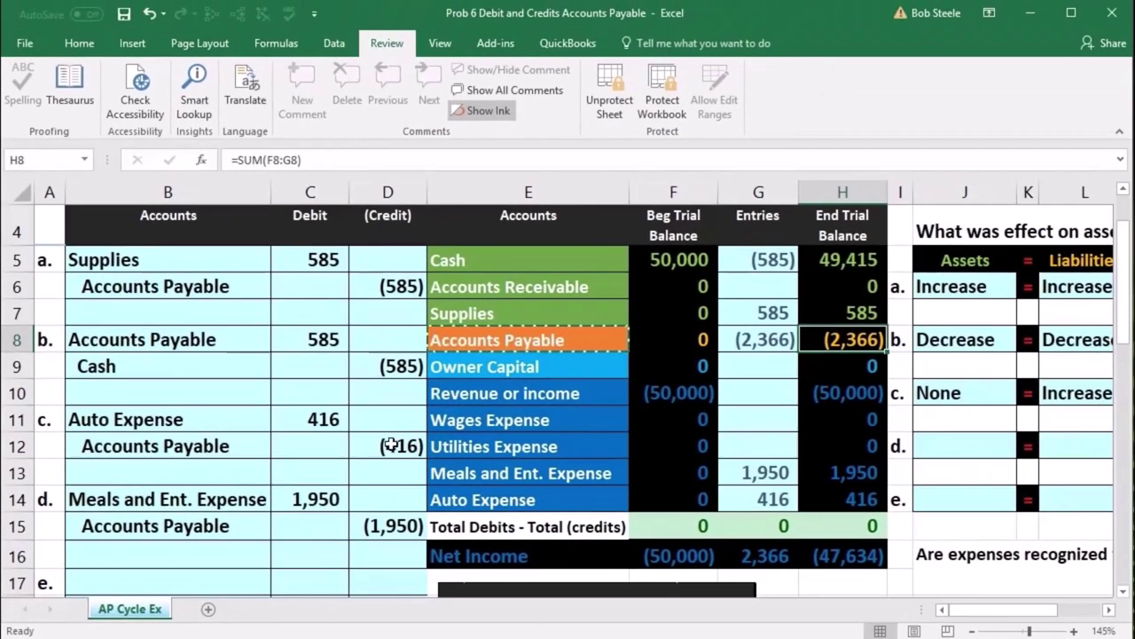
pyautogui.moveTo(391, 445); pyautogui.dragTo(388, 519)
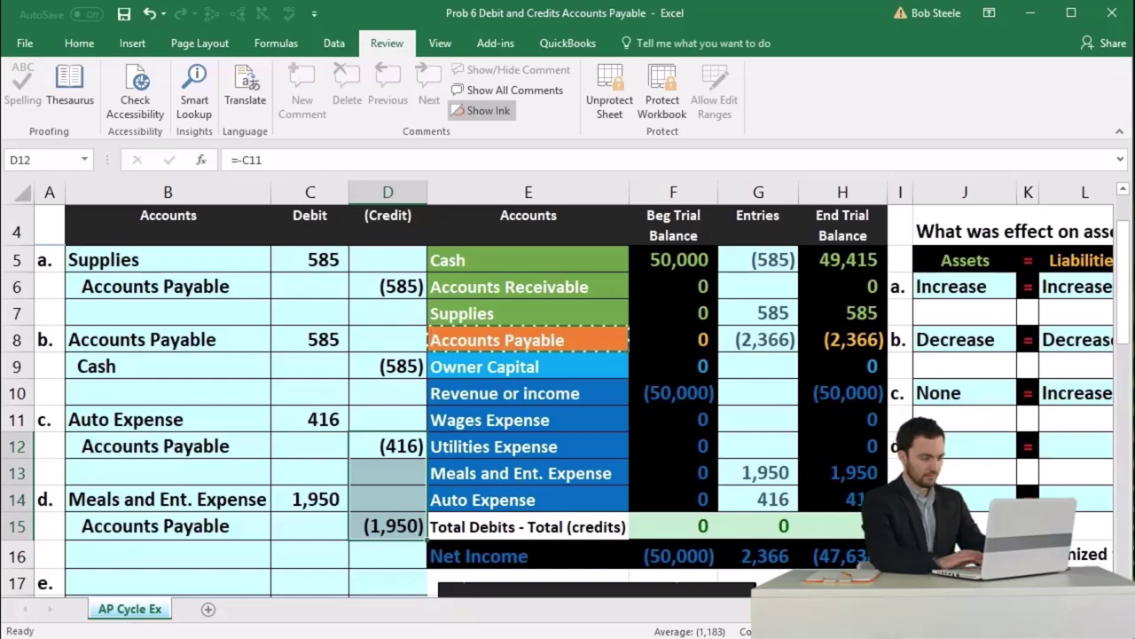
# - Set transaction d's effect to None for assets in J12 and Increase for liabilities in L12
pyautogui.click(940, 453)
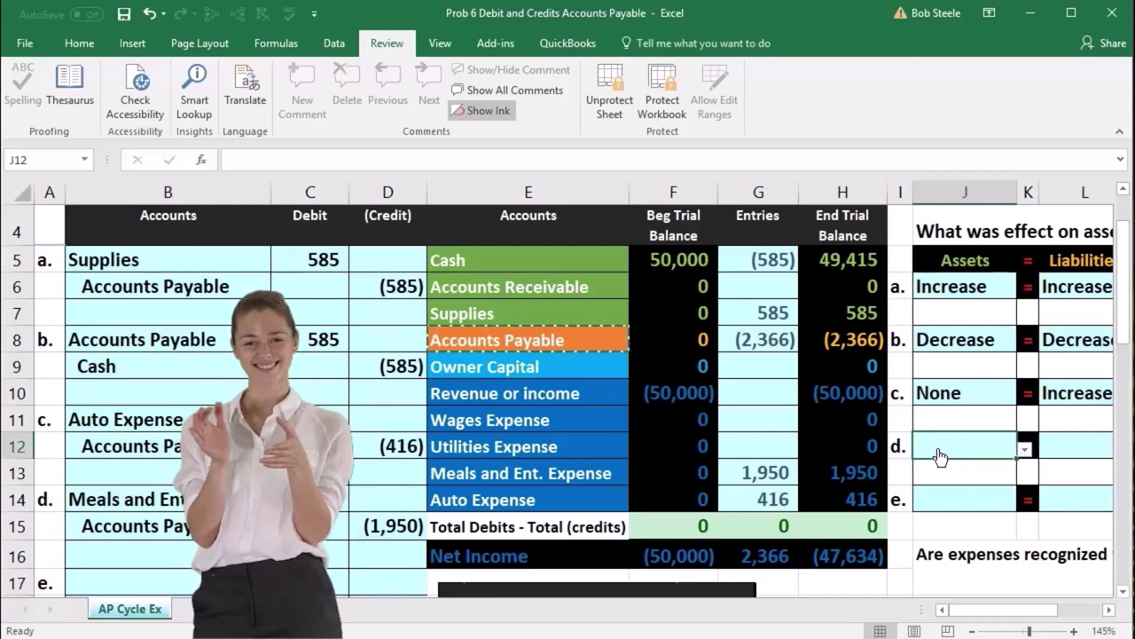
pyautogui.click(1025, 449)
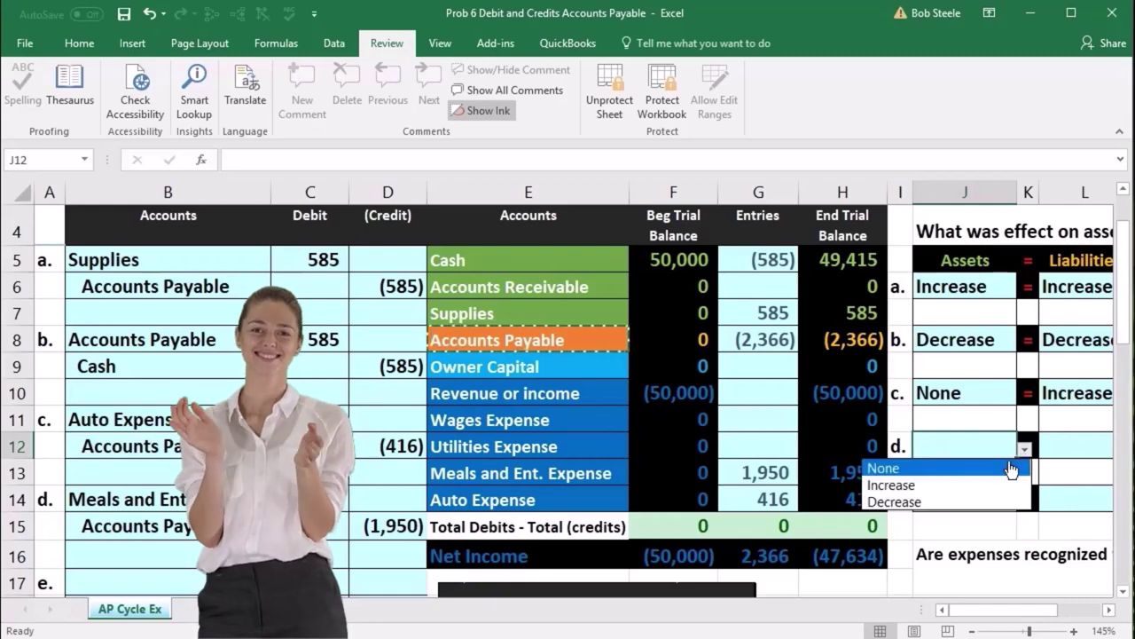
pyautogui.click(1011, 468)
pyautogui.press('Tab')
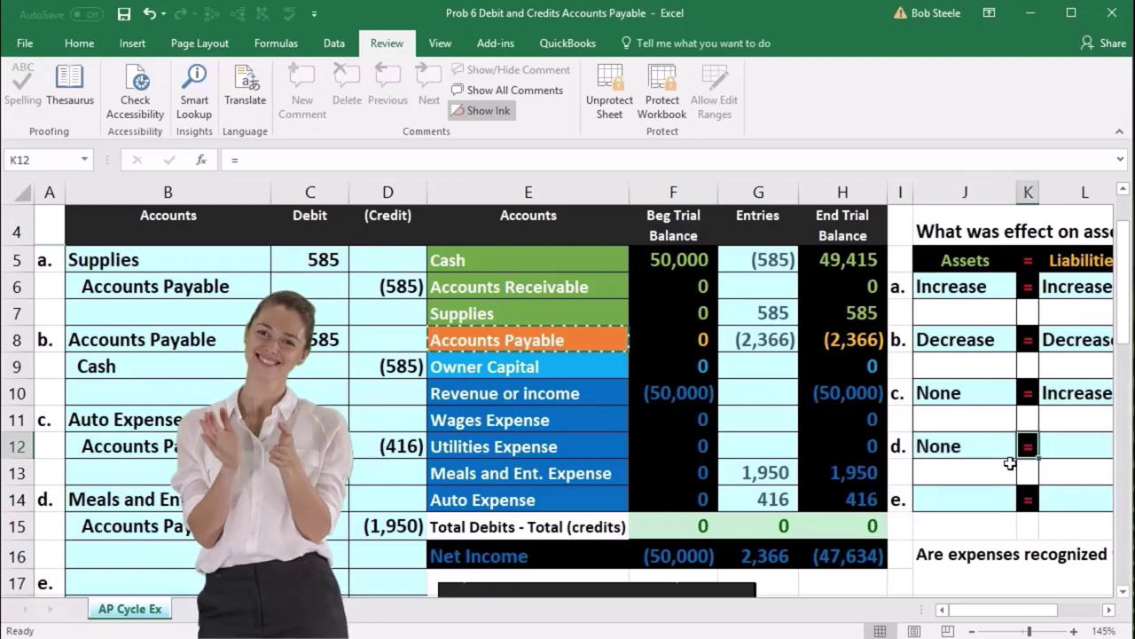
pyautogui.press('Tab')
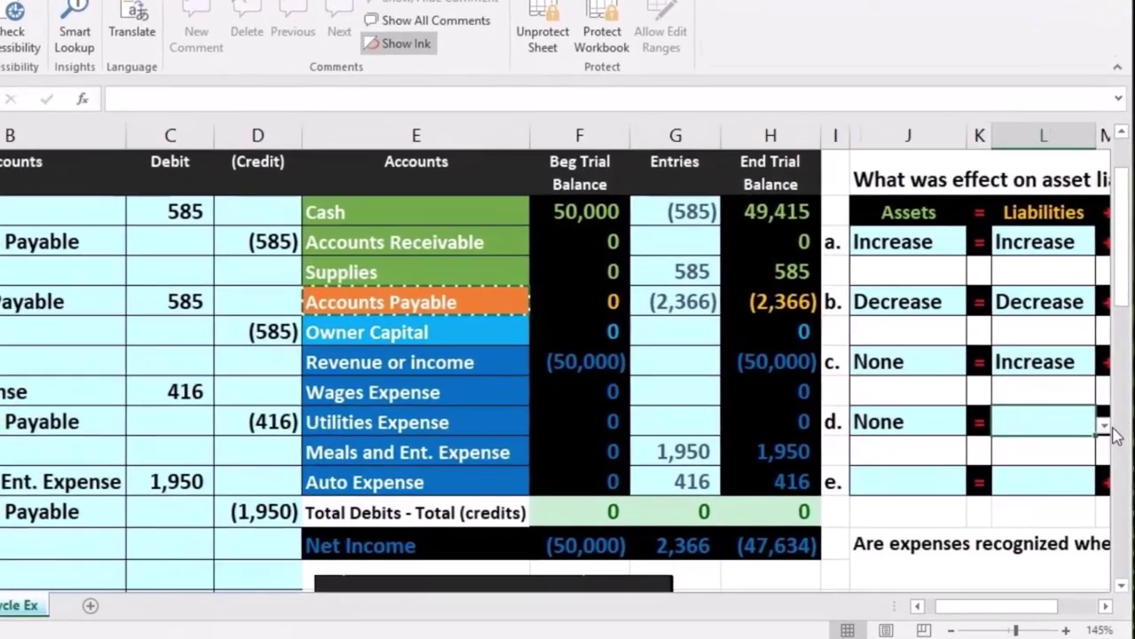
pyautogui.click(1107, 449)
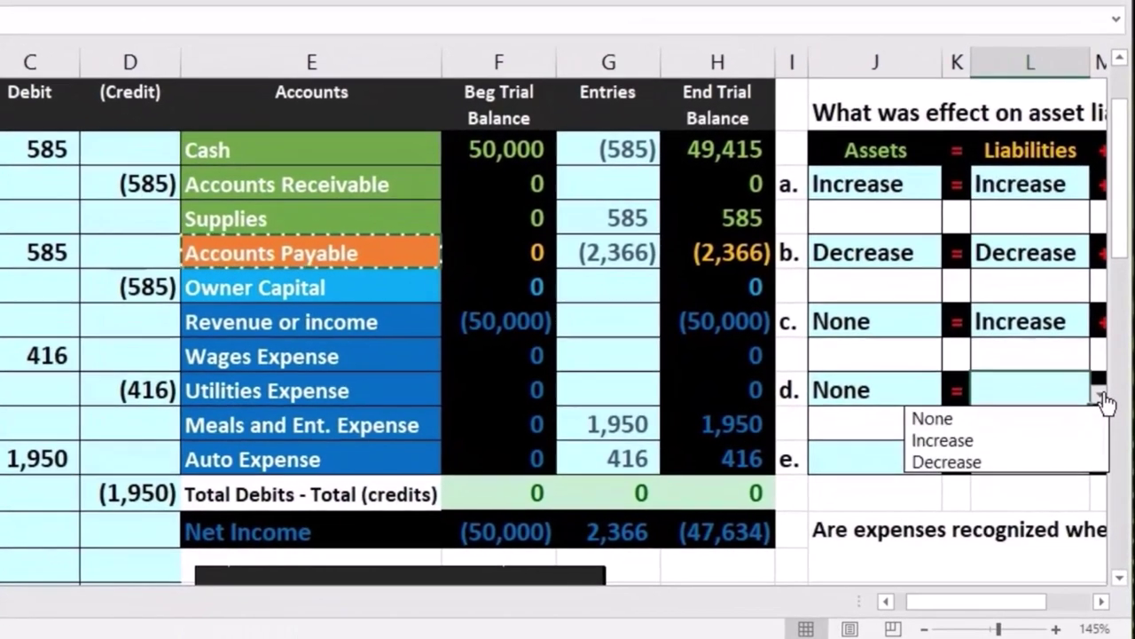
pyautogui.click(1041, 443)
pyautogui.press('Tab')
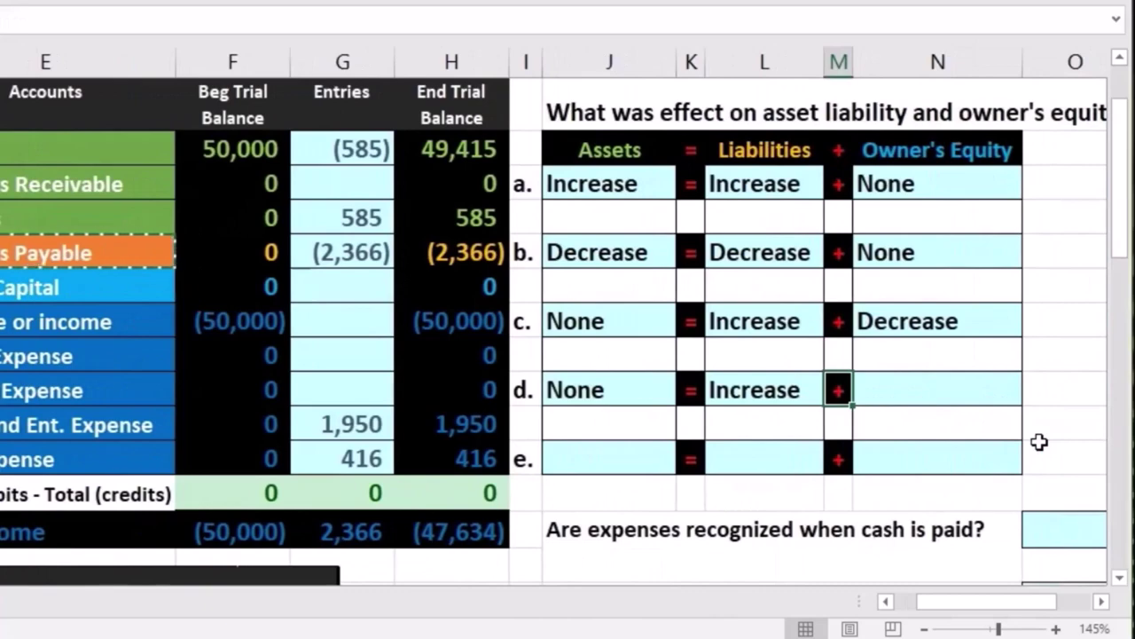
# - Set transaction d's effect on owner's equity in N12 to Decrease
pyautogui.press('Tab')
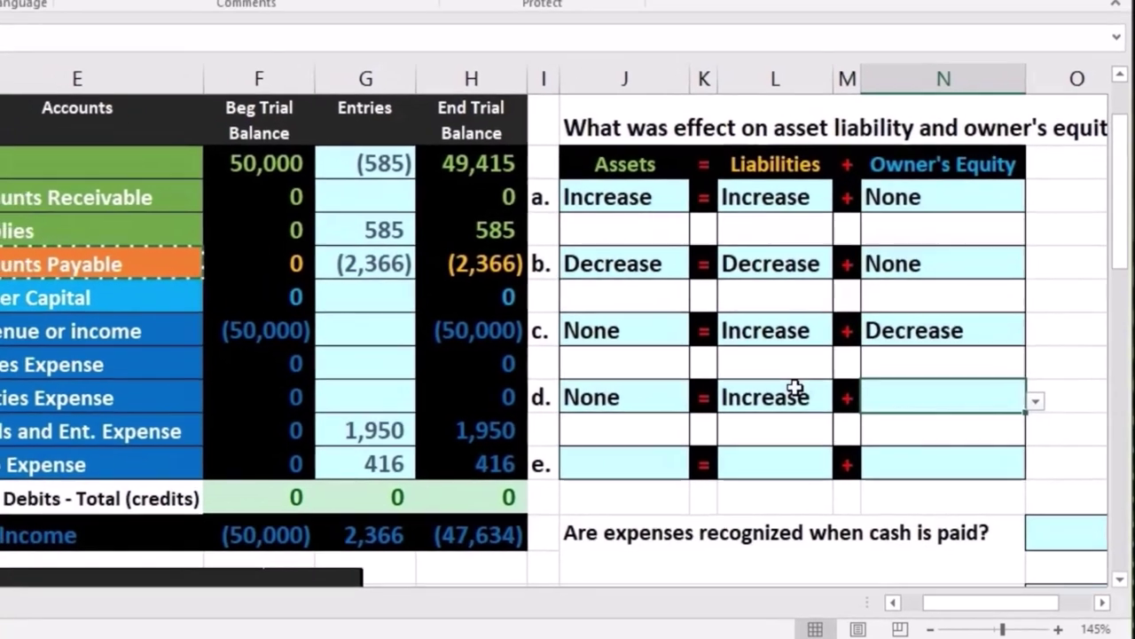
pyautogui.click(789, 391)
pyautogui.click(666, 404)
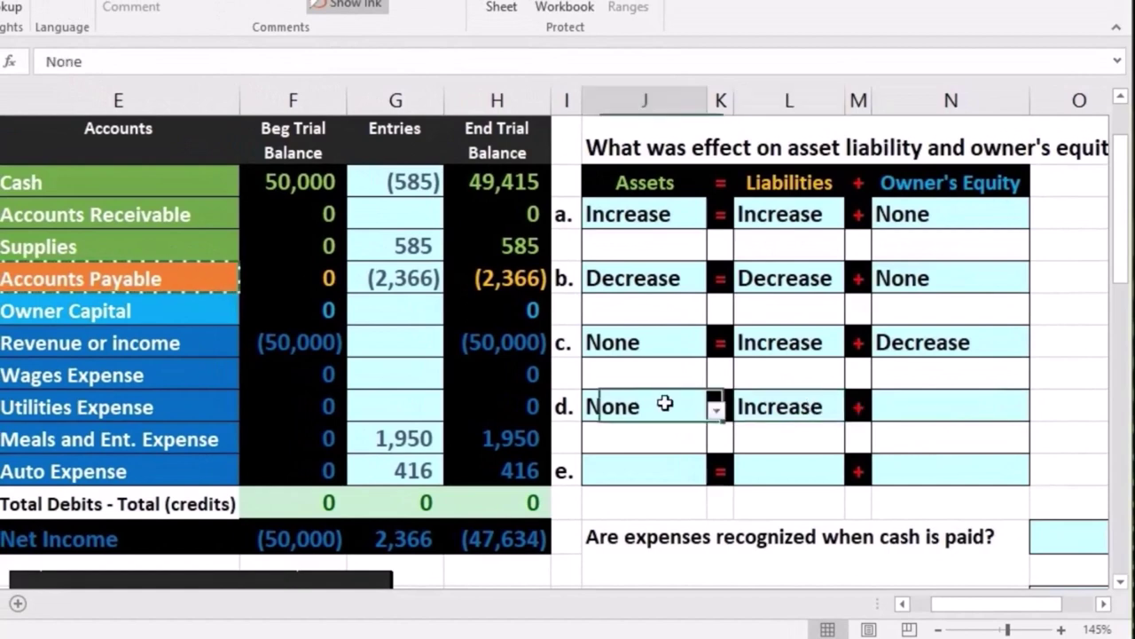
pyautogui.click(931, 410)
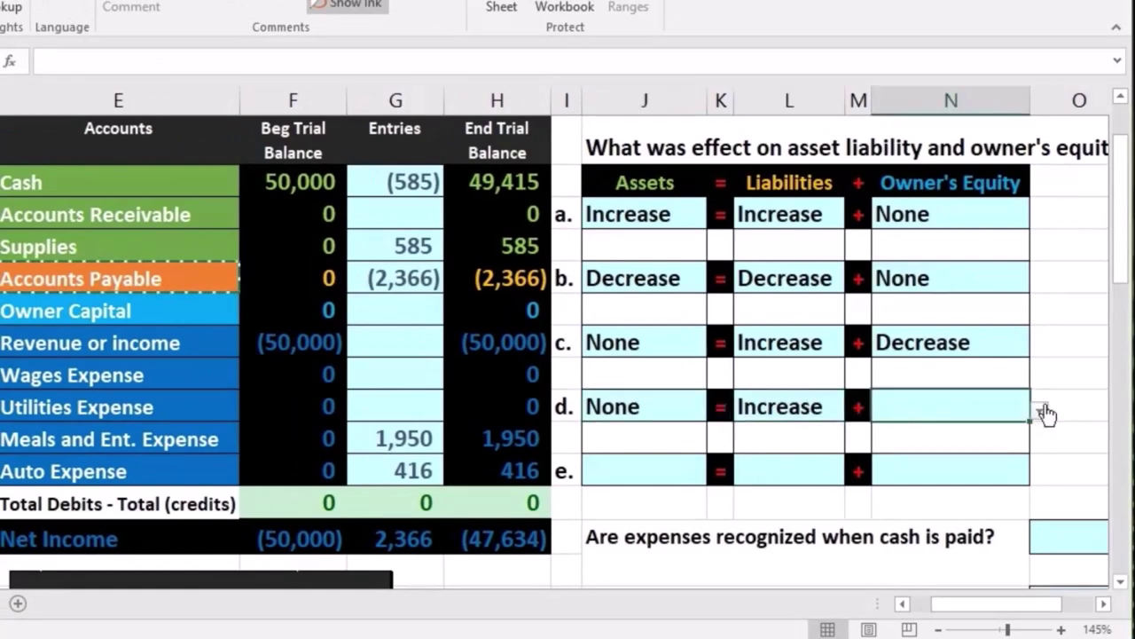
pyautogui.click(1042, 411)
pyautogui.click(1003, 473)
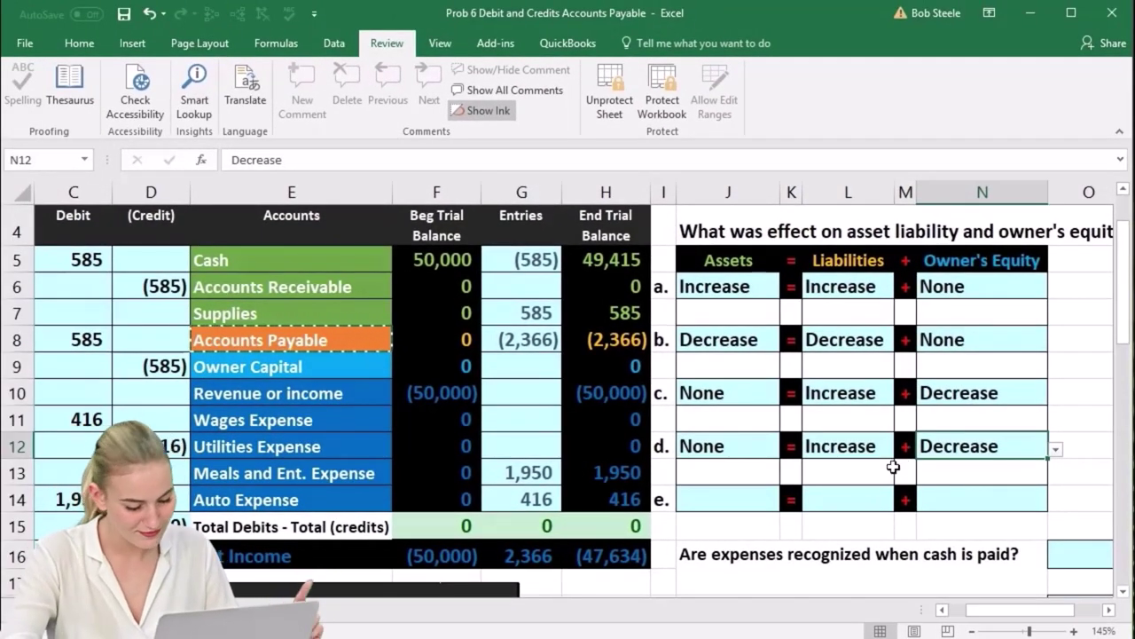
# - Examine the ending net income in the trial balance and read the description and amount of transaction e in the Activity list
pyautogui.click(624, 500)
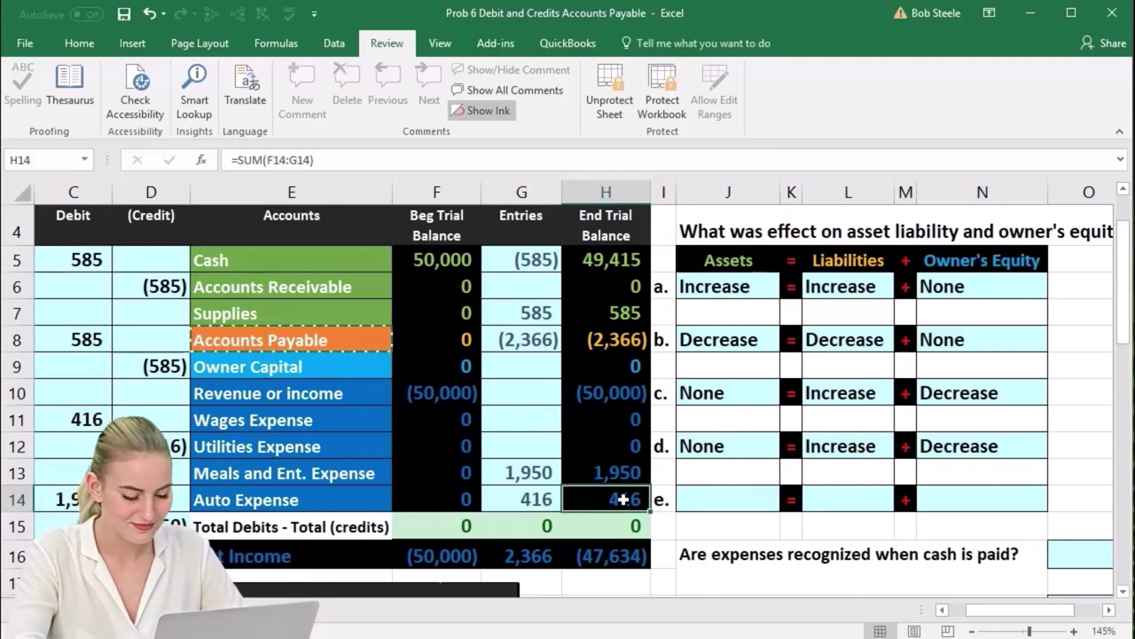
pyautogui.click(626, 555)
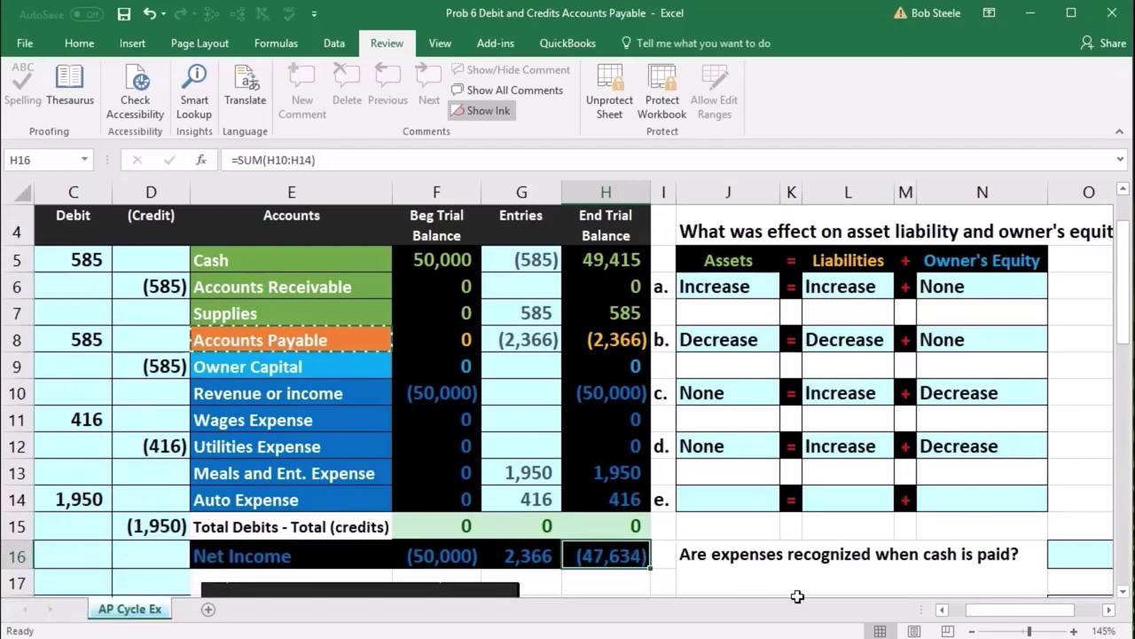
pyautogui.moveTo(1000, 615); pyautogui.dragTo(975, 615)
pyautogui.scroll(-5, 314, 456)
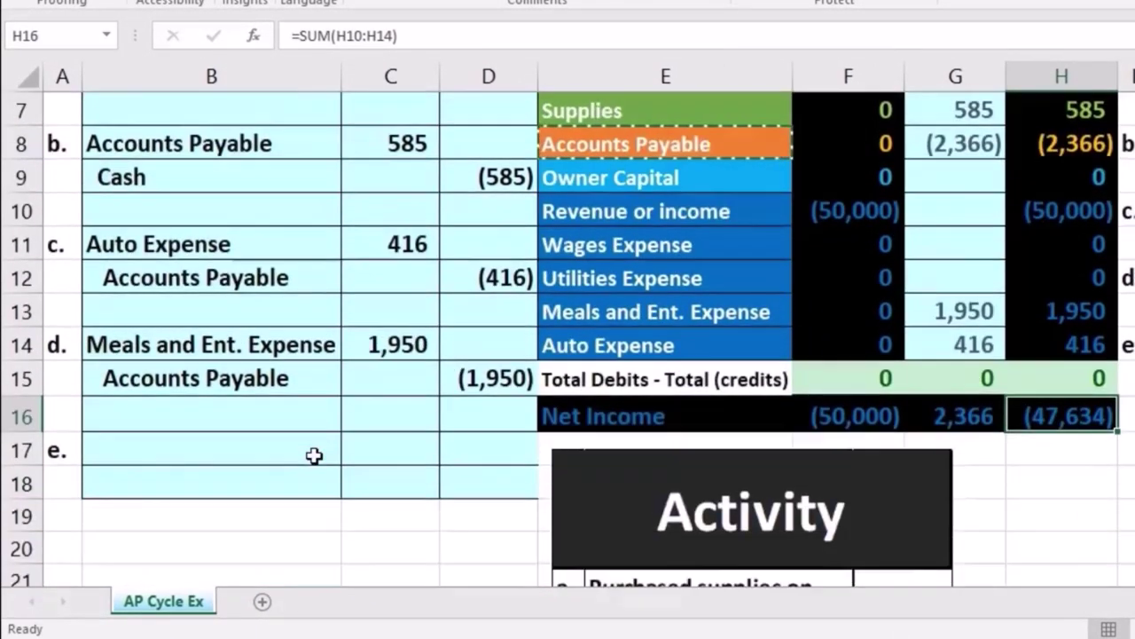
pyautogui.scroll(-2, 314, 456)
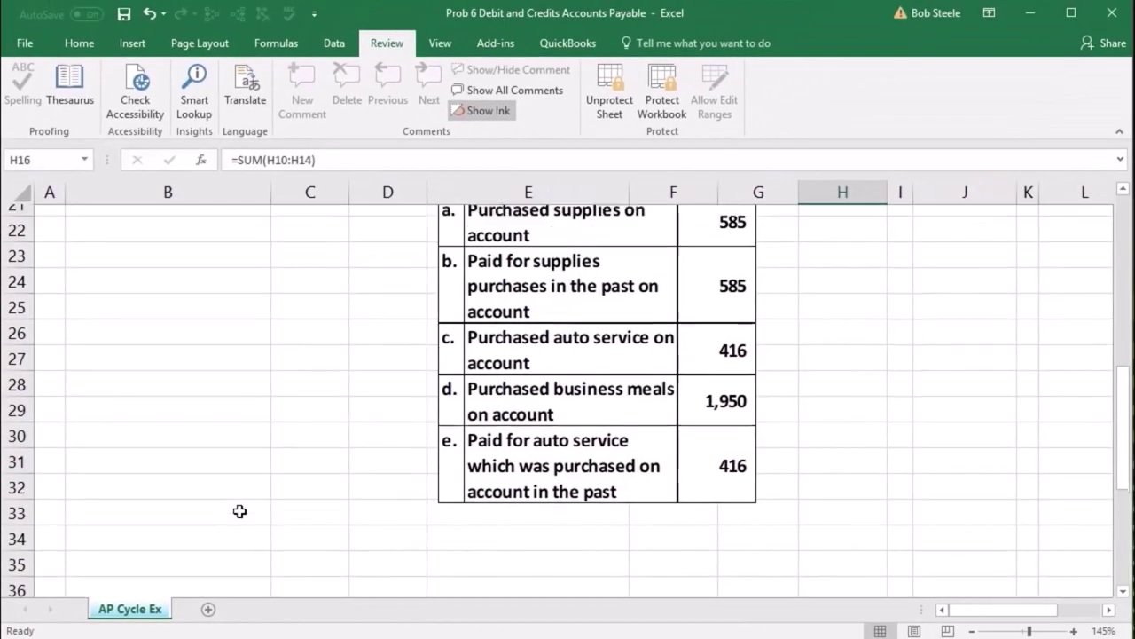
pyautogui.scroll(4, 314, 456)
pyautogui.scroll(2, 240, 511)
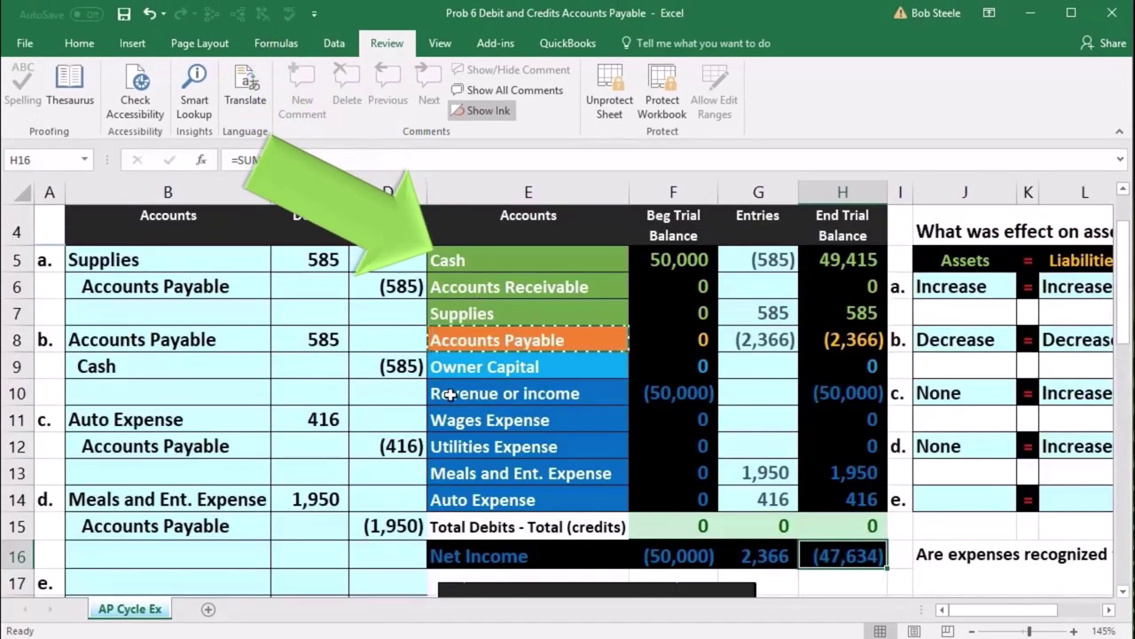
pyautogui.scroll(-5, 451, 395)
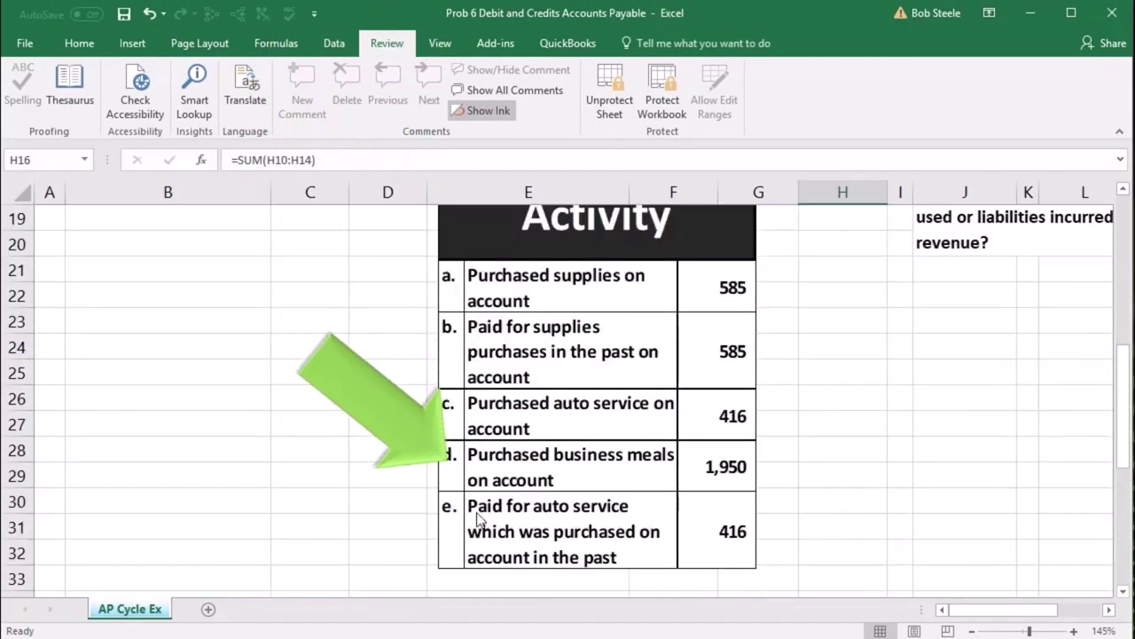
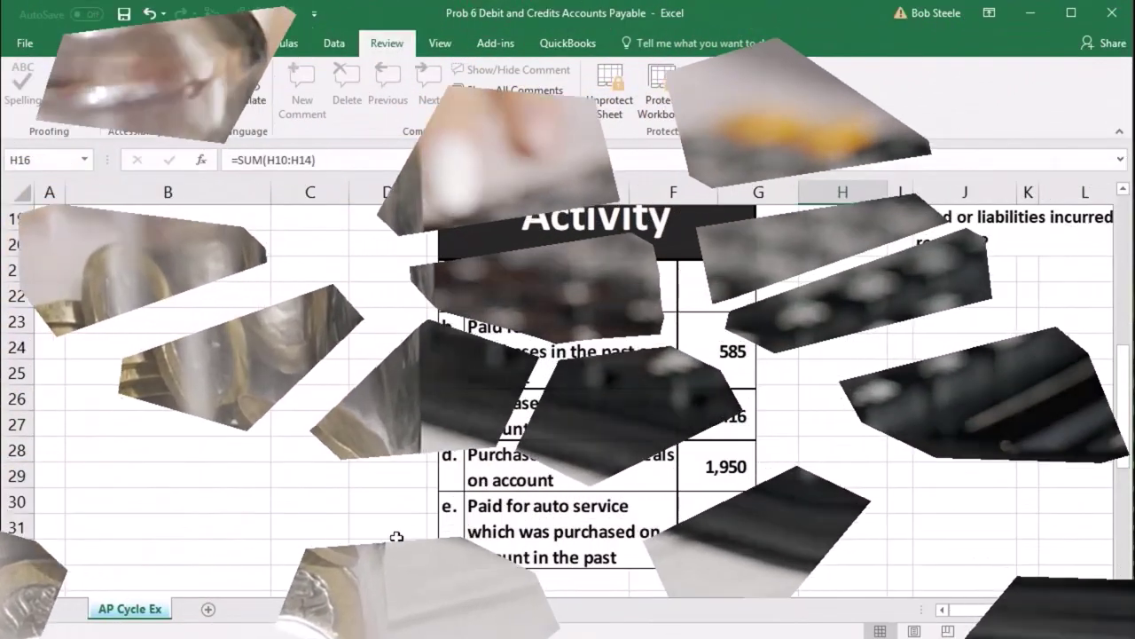
# - Copy the Cash account name from E5 into B18 as values only and indent it as transaction e's credit account
pyautogui.scroll(4, 393, 538)
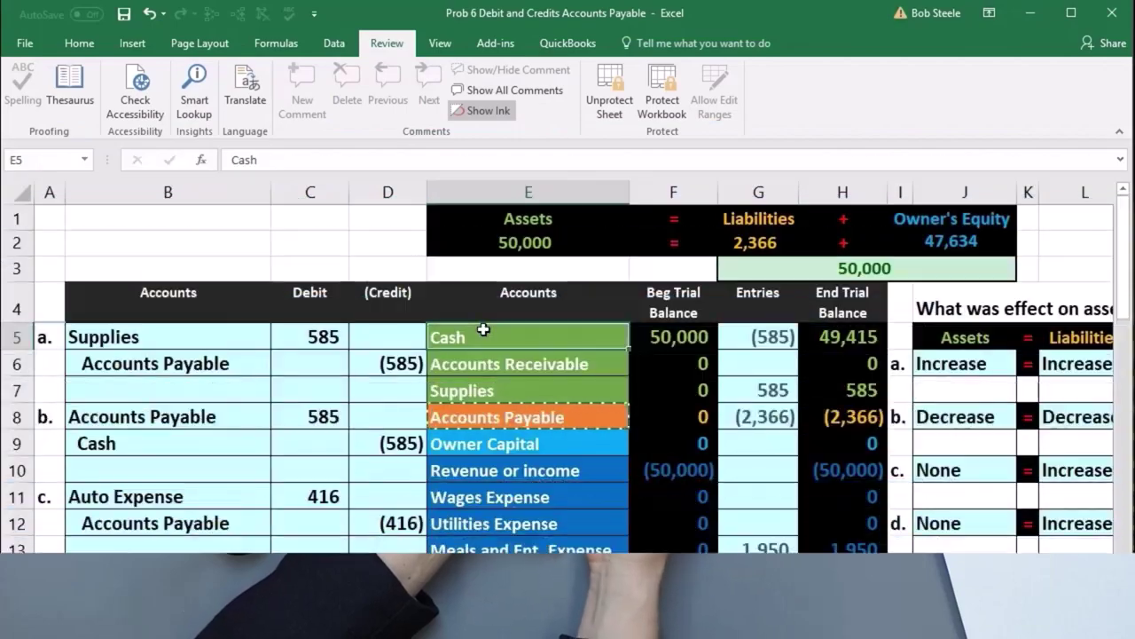
pyautogui.rightClick(485, 329)
pyautogui.click(551, 348)
pyautogui.scroll(-3, 340, 463)
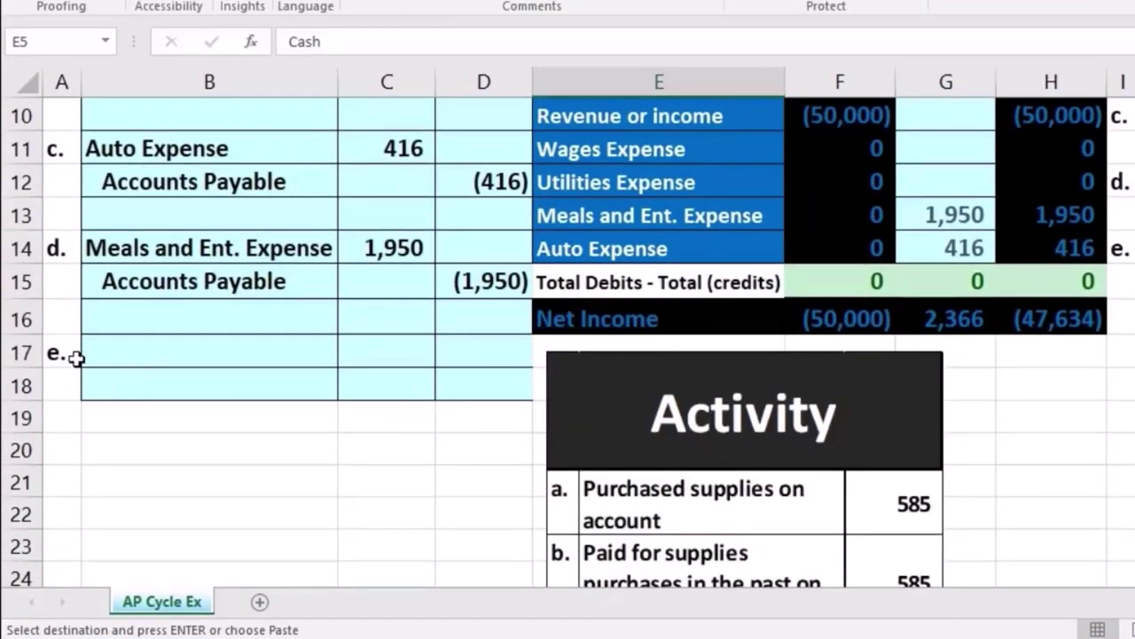
pyautogui.click(114, 380)
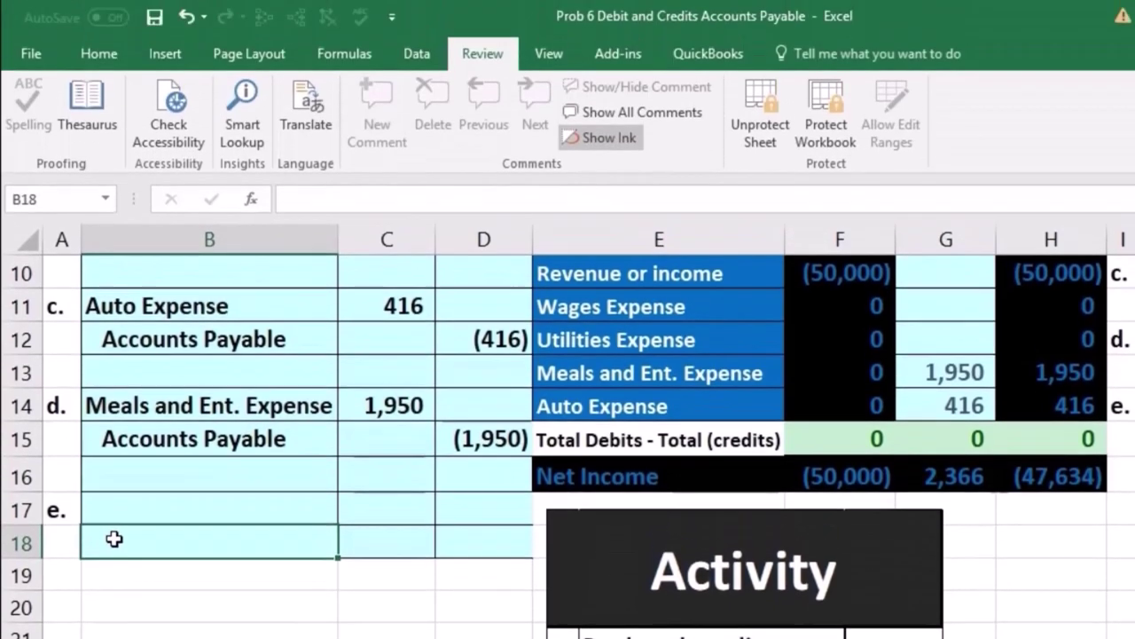
pyautogui.rightClick(113, 539)
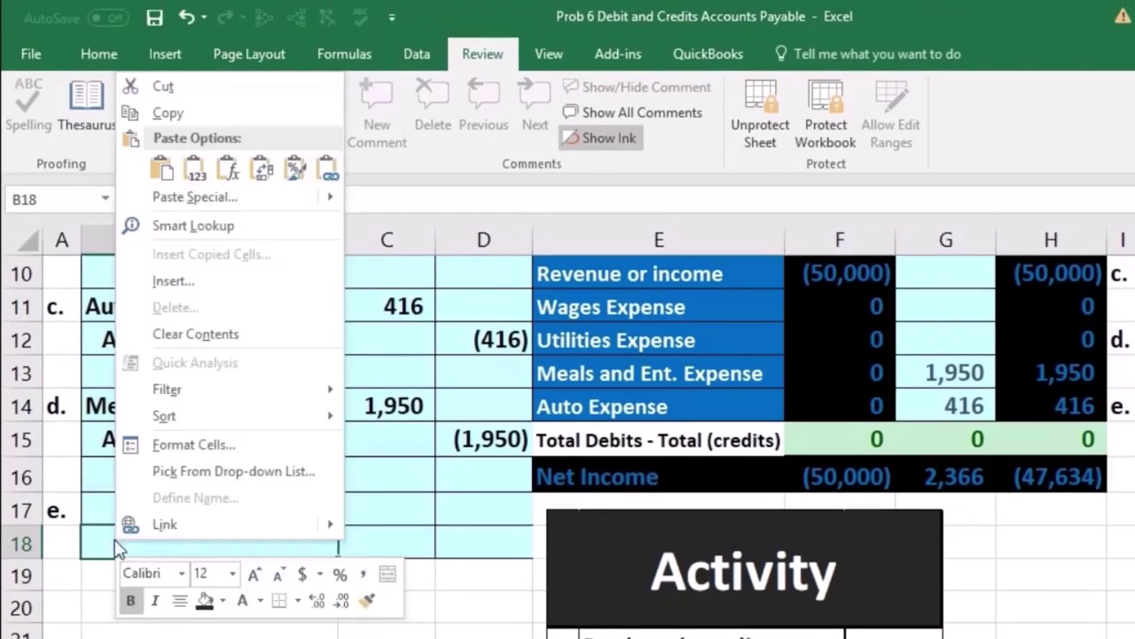
pyautogui.click(196, 169)
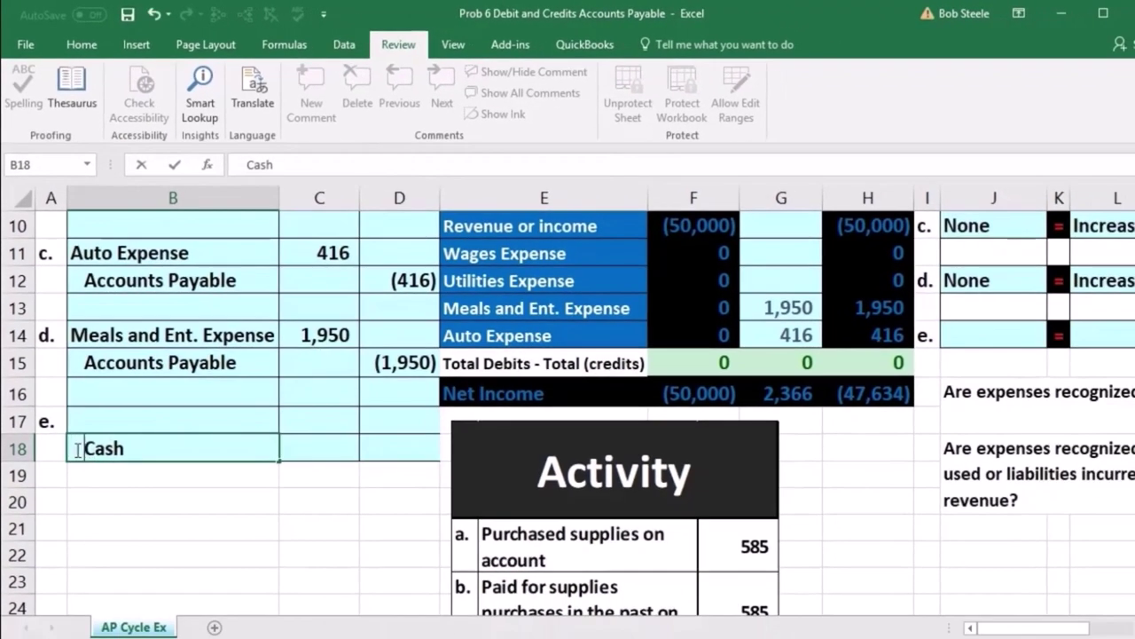
pyautogui.press('Return')
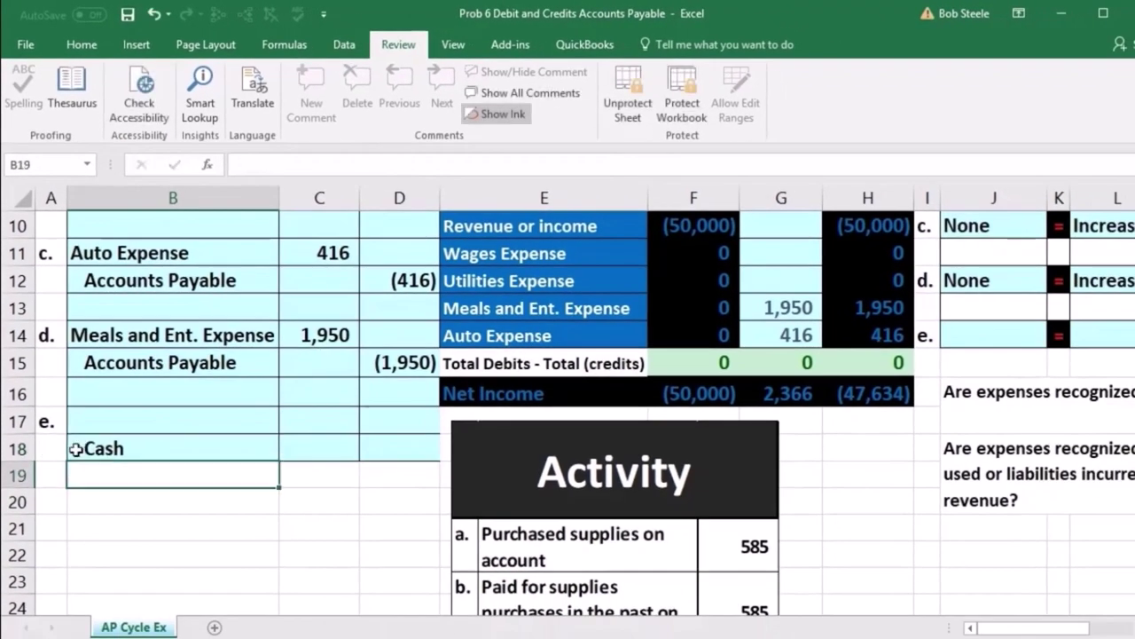
# - Look up transaction e's amount in the Activity list and enter the Cash credit of -416 in D18
pyautogui.click(400, 441)
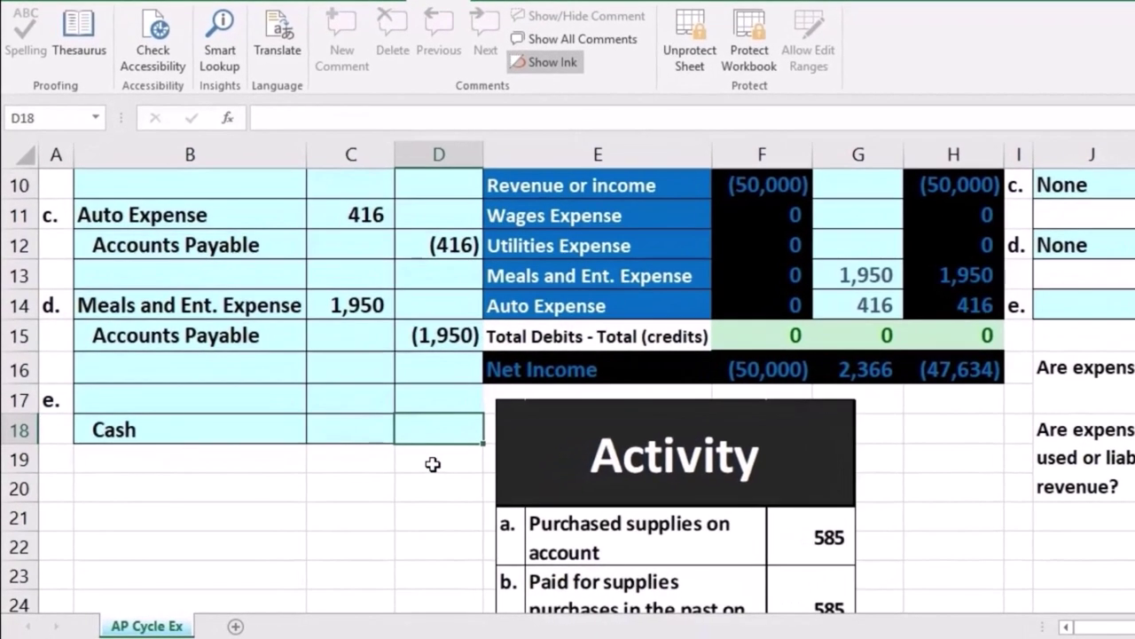
pyautogui.scroll(-2, 394, 479)
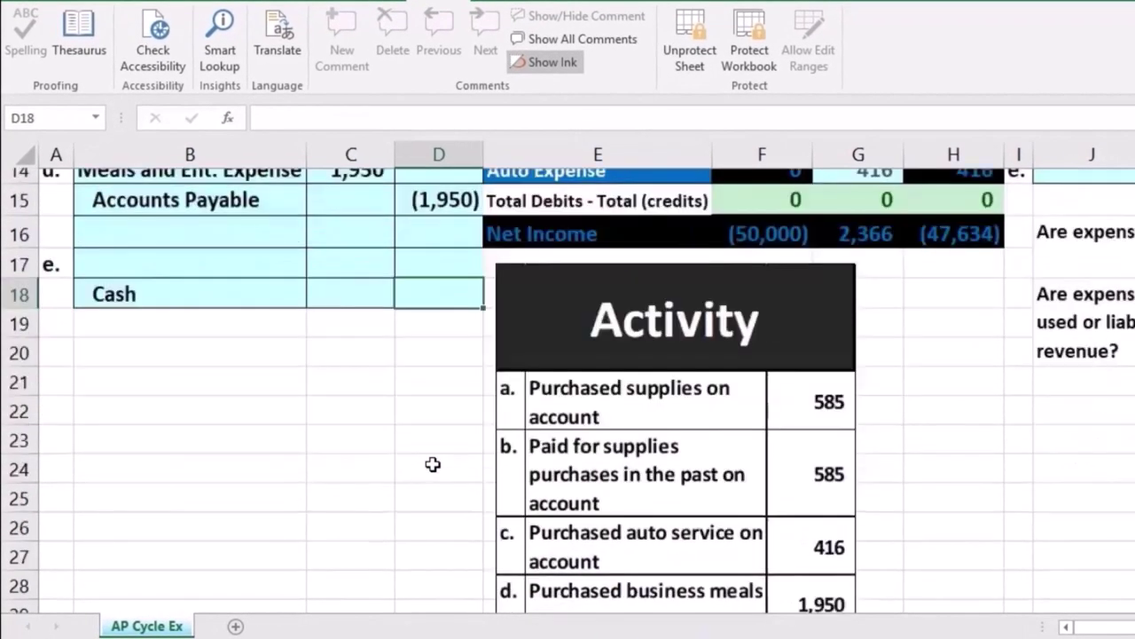
pyautogui.scroll(-3, 432, 464)
pyautogui.scroll(3, 433, 465)
pyautogui.write('-')
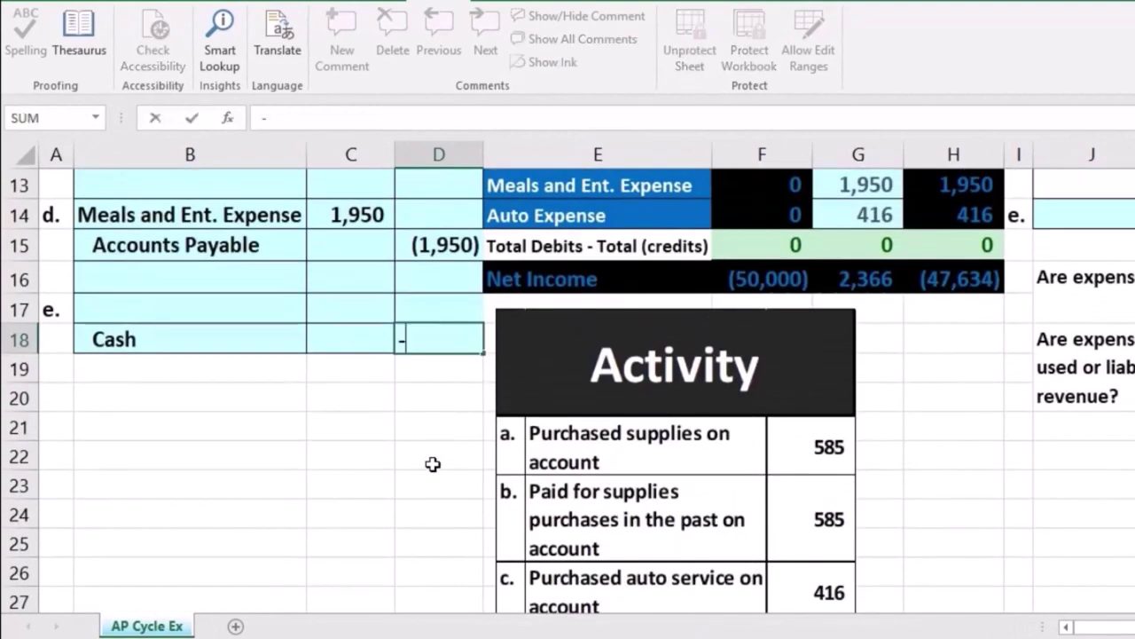
pyautogui.write('416')
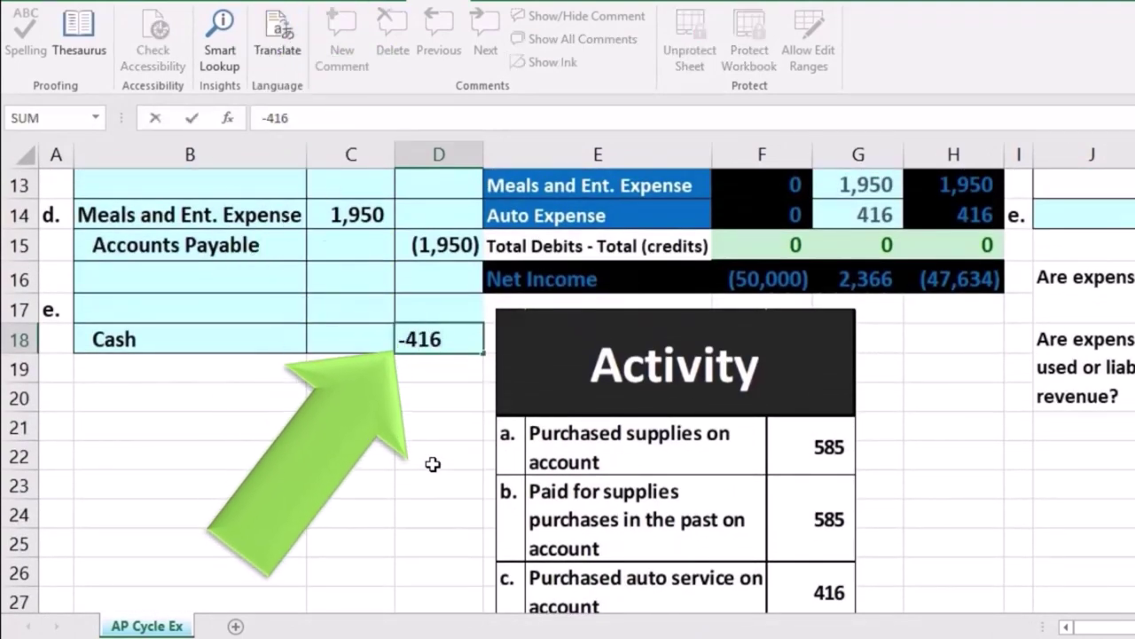
pyautogui.press('Return')
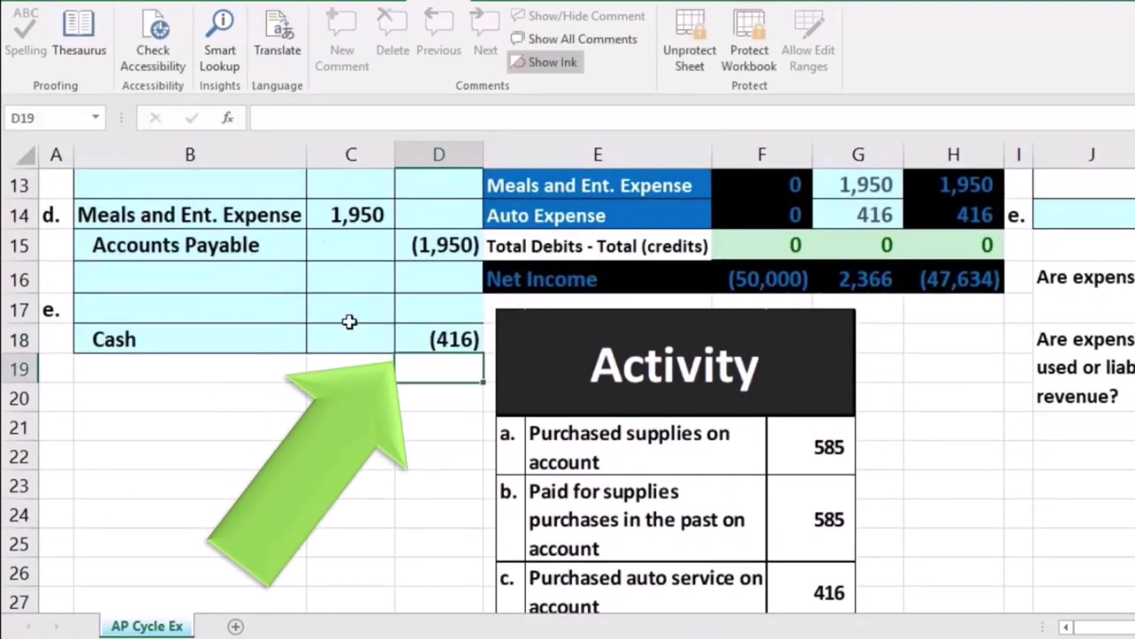
# - Enter transaction e's debit in C17 with the formula =-D18
pyautogui.click(350, 321)
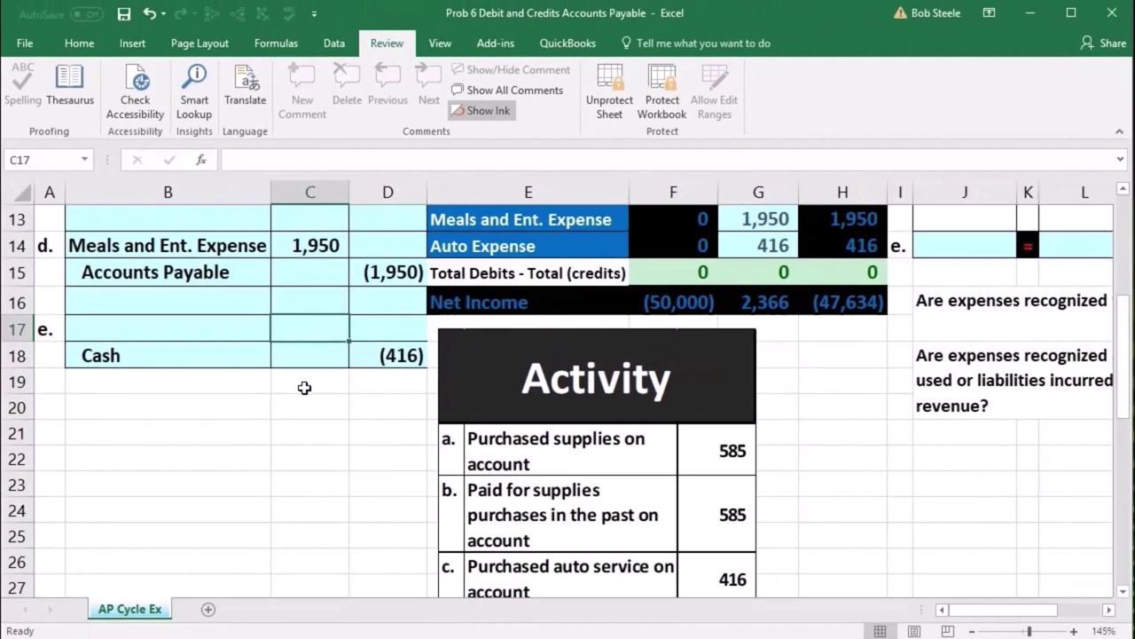
pyautogui.write('-D18')
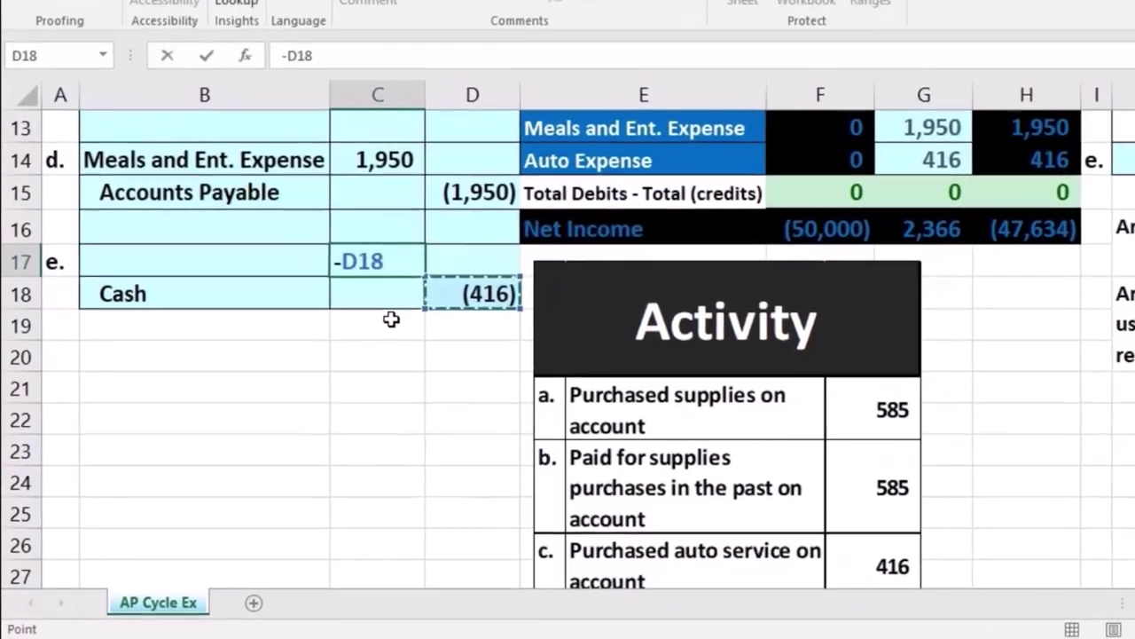
pyautogui.press('Return')
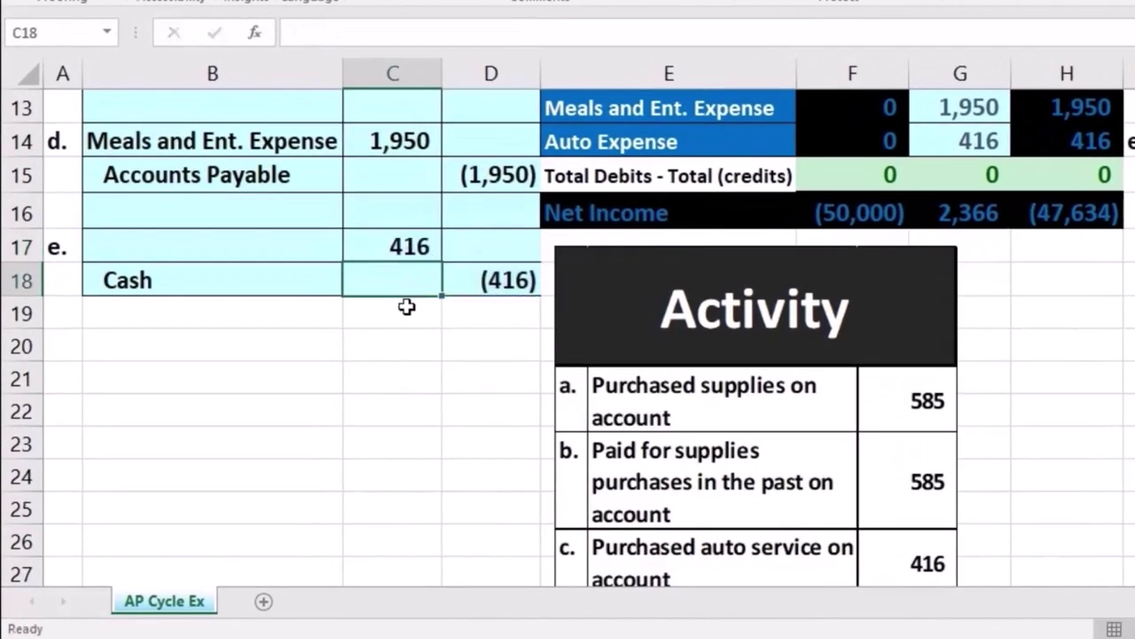
# - Review transaction e's description, the Auto Expense account, entry c and the Accounts Payable balance to decide which account to debit
pyautogui.click(271, 256)
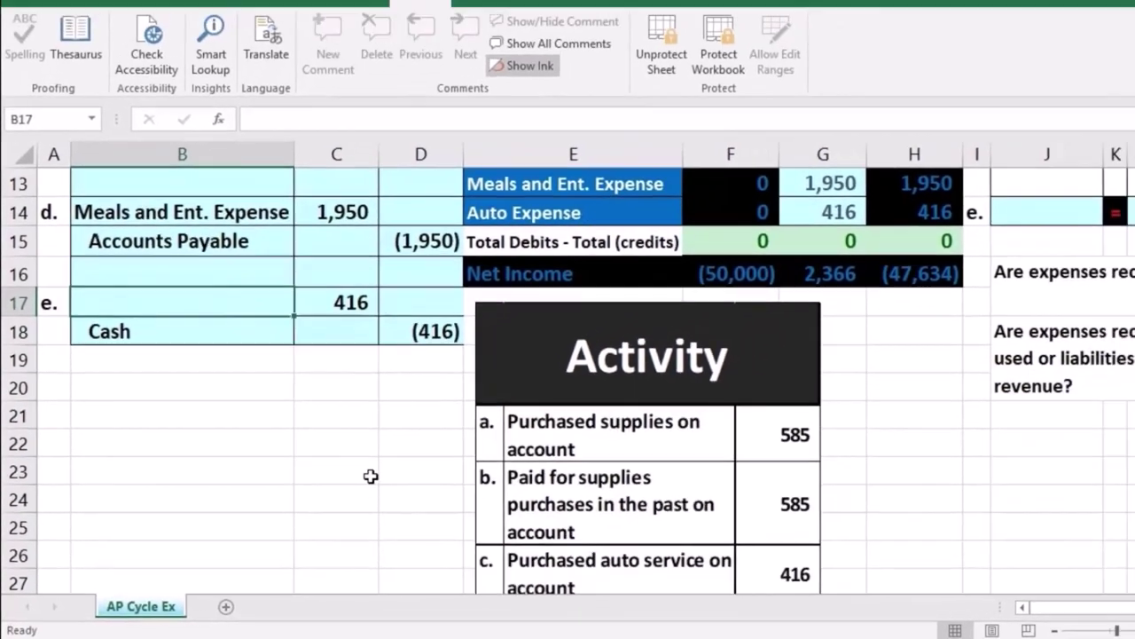
pyautogui.scroll(-3, 342, 489)
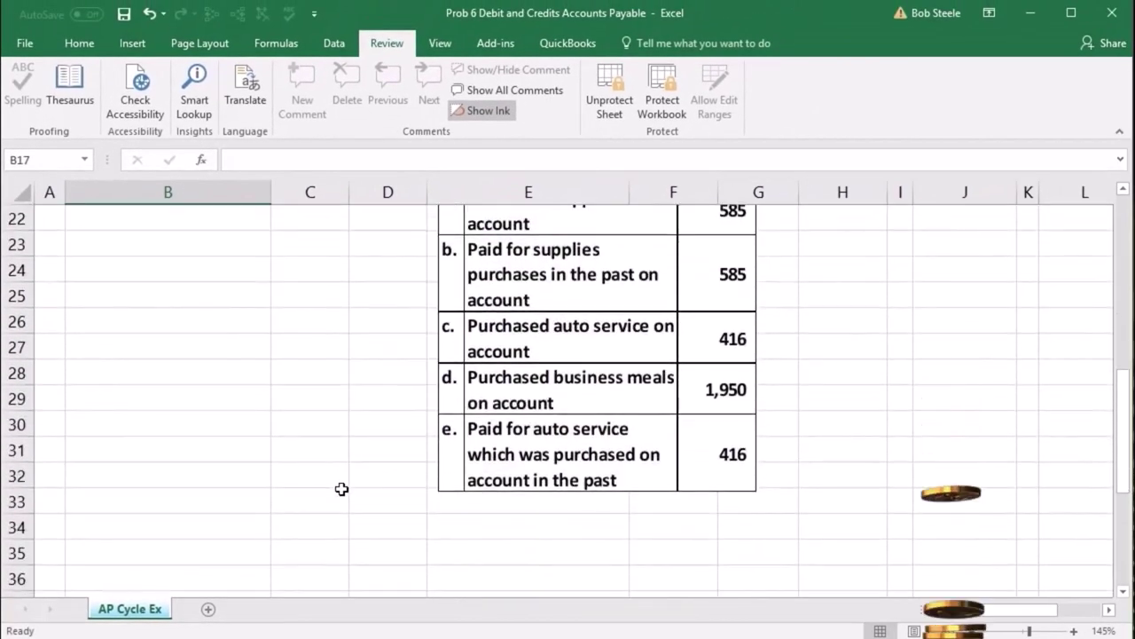
pyautogui.scroll(5, 341, 488)
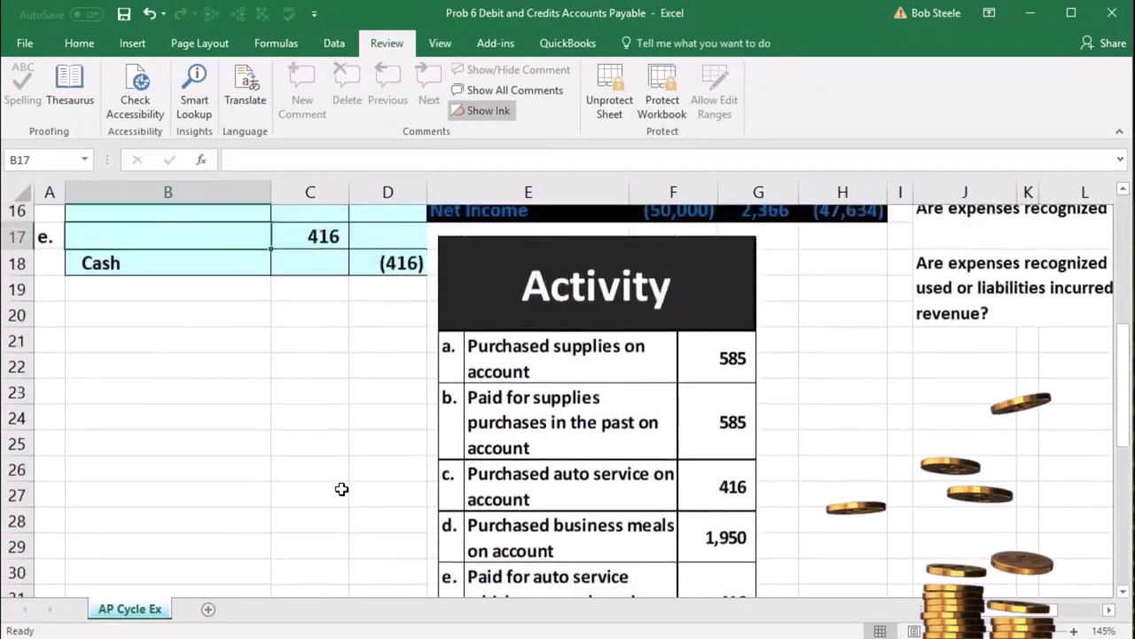
pyautogui.scroll(1, 341, 489)
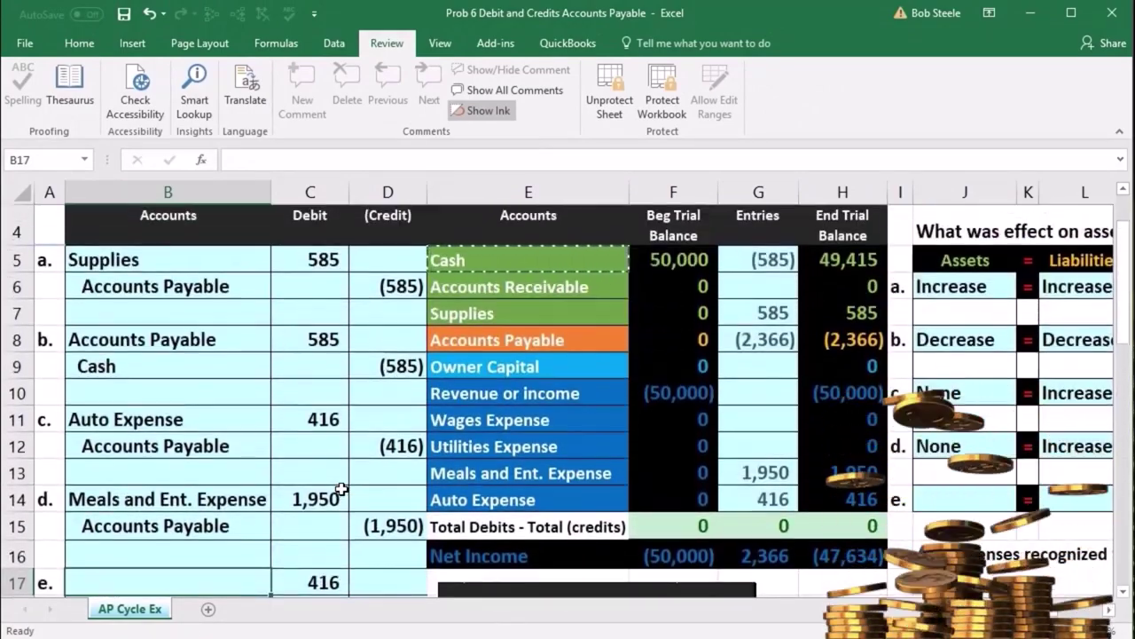
pyautogui.click(476, 501)
pyautogui.scroll(-1, 395, 525)
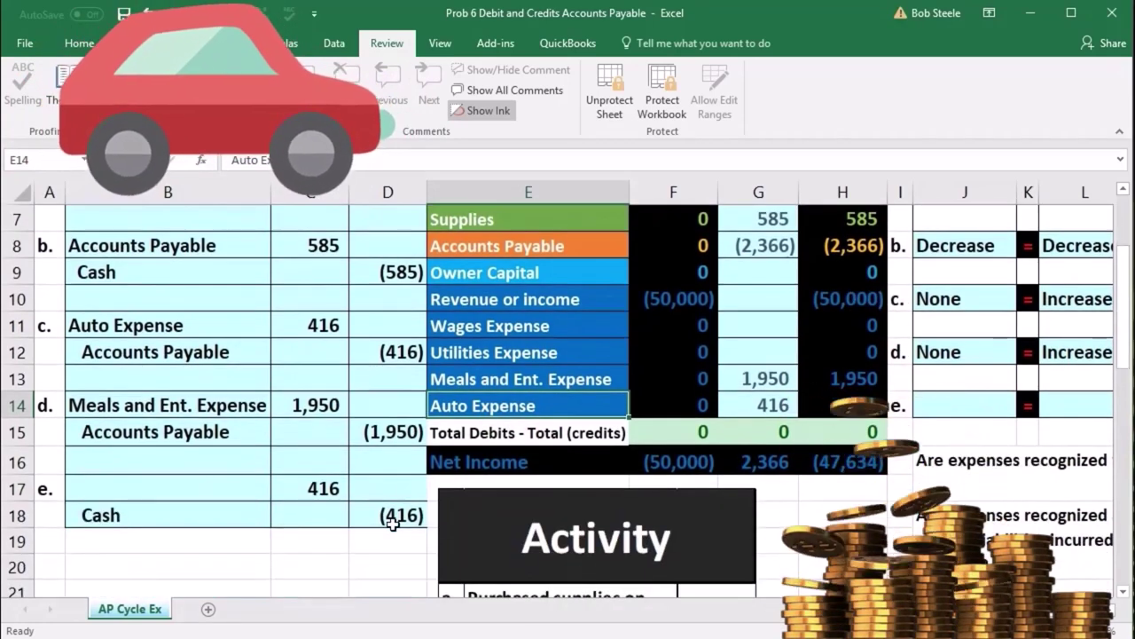
pyautogui.moveTo(221, 330); pyautogui.dragTo(355, 349)
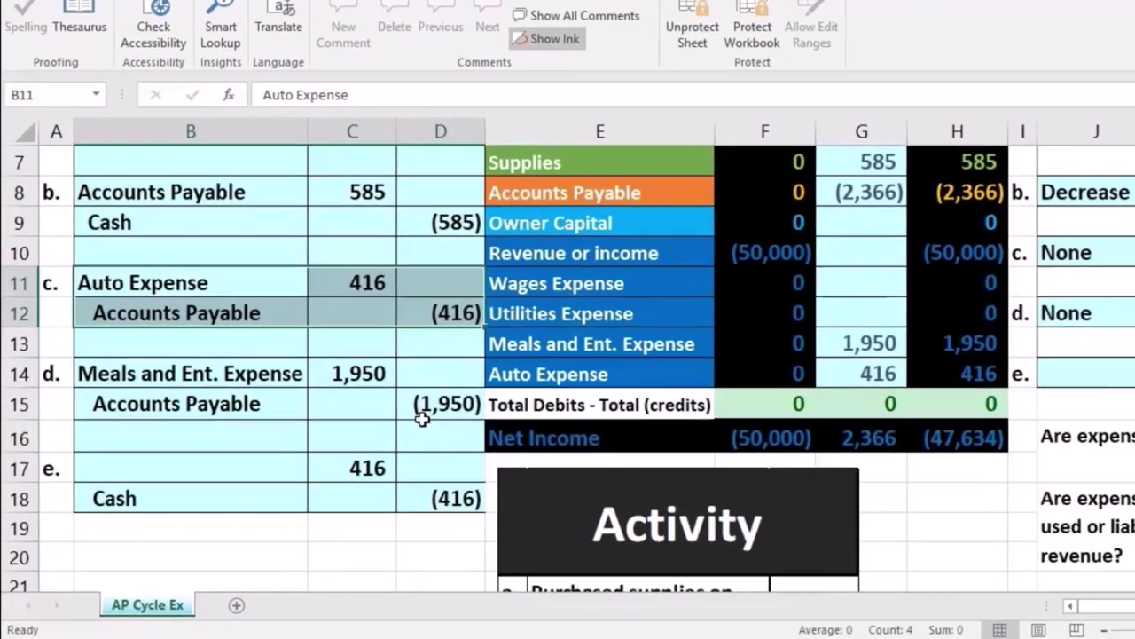
pyautogui.scroll(1, 463, 405)
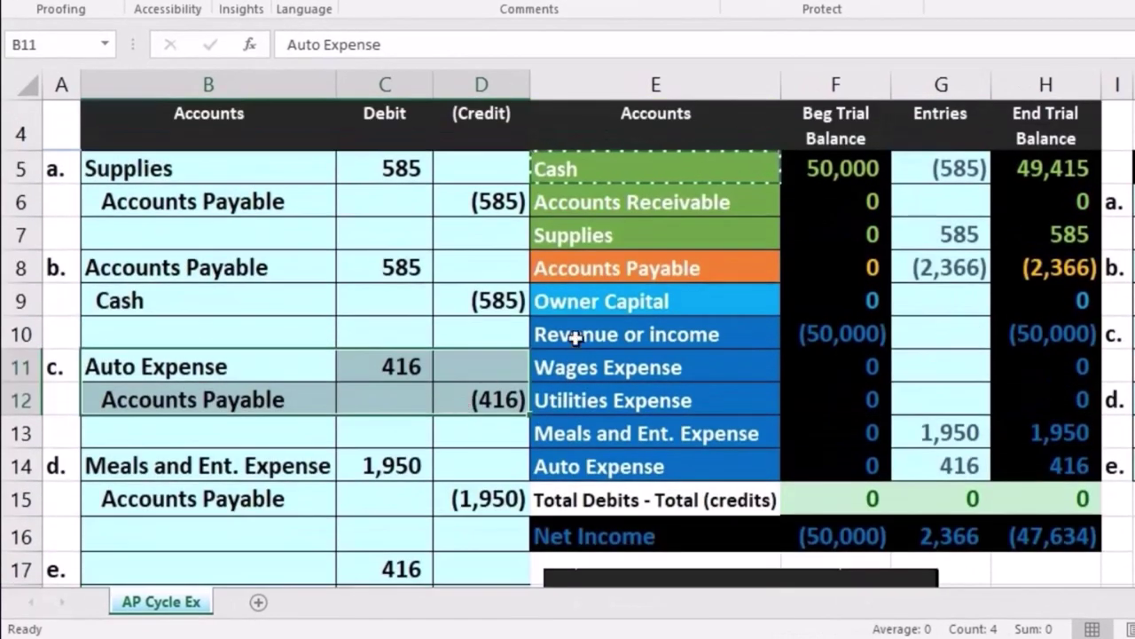
pyautogui.moveTo(647, 264); pyautogui.dragTo(1019, 265)
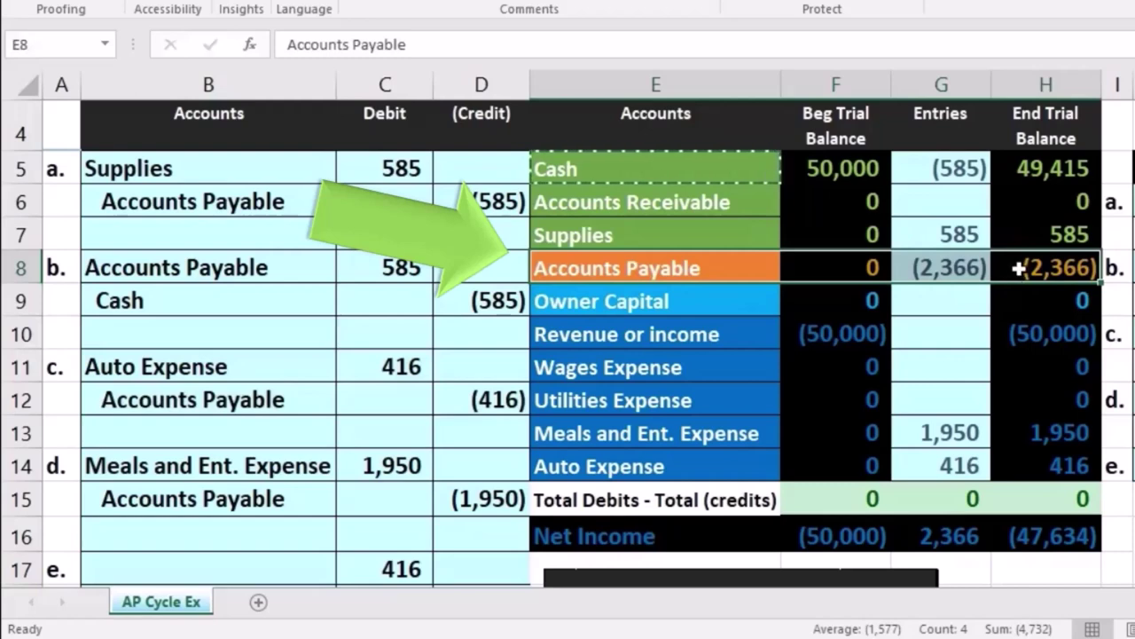
pyautogui.click(1018, 268)
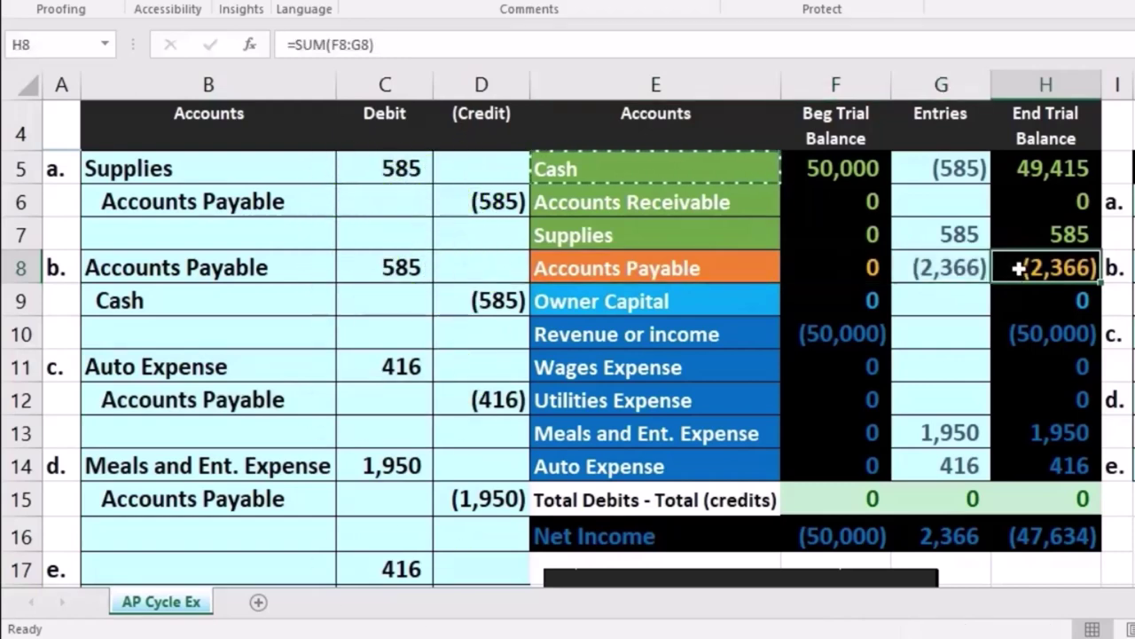
# - Copy the Accounts Payable account name from E8 into B17 as values only for transaction e's debit
pyautogui.rightClick(692, 268)
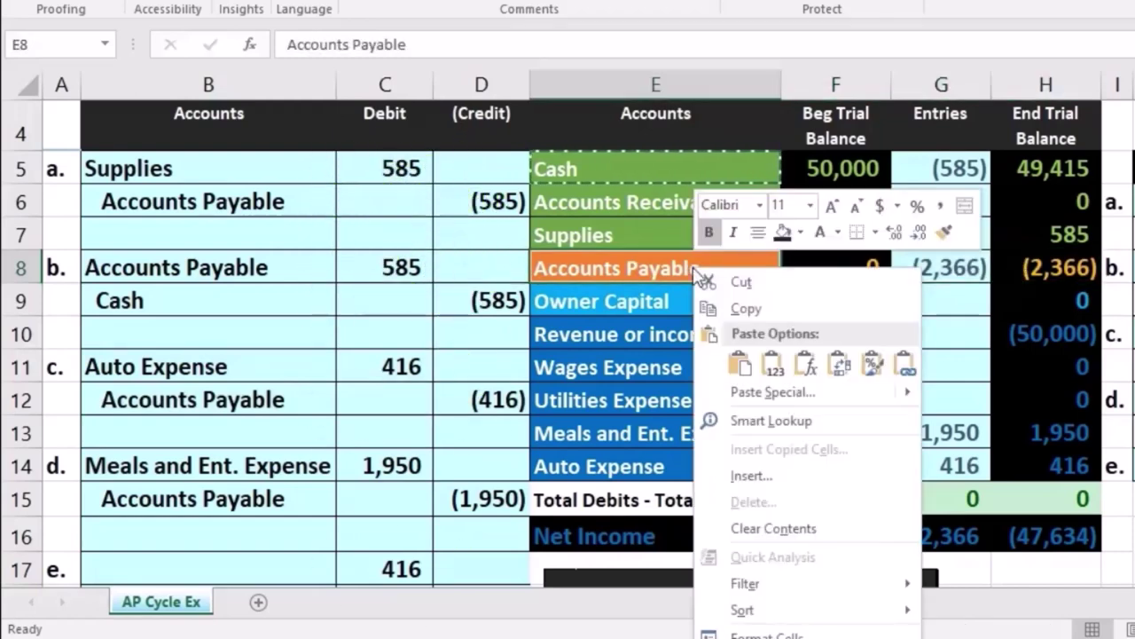
pyautogui.click(740, 304)
pyautogui.scroll(-1, 319, 410)
pyautogui.scroll(-1, 319, 409)
pyautogui.click(199, 341)
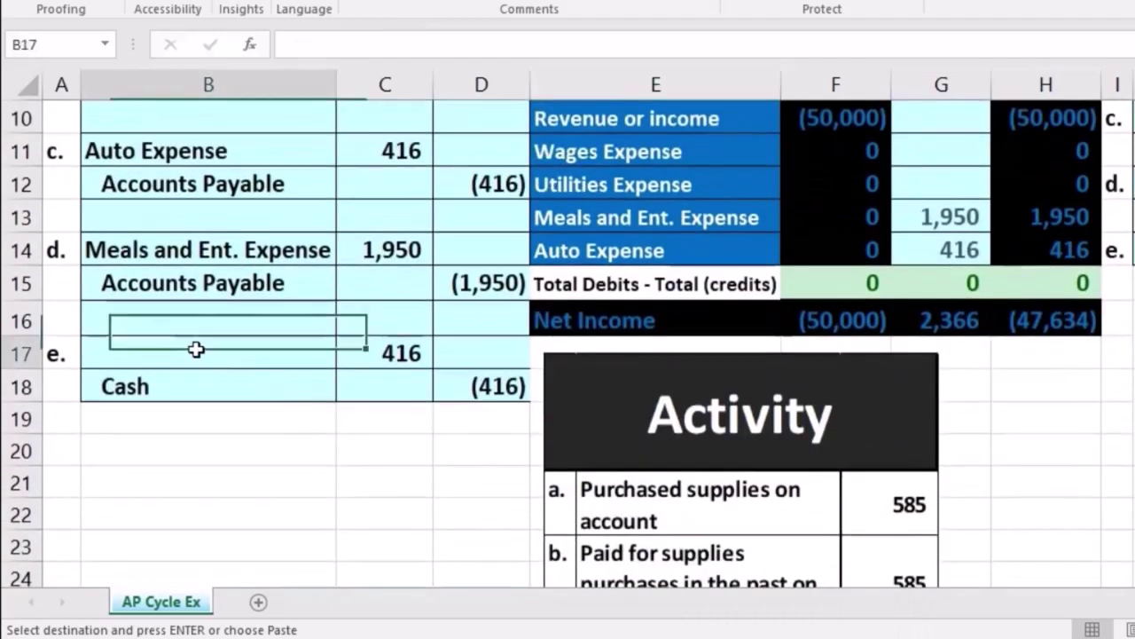
pyautogui.rightClick(200, 345)
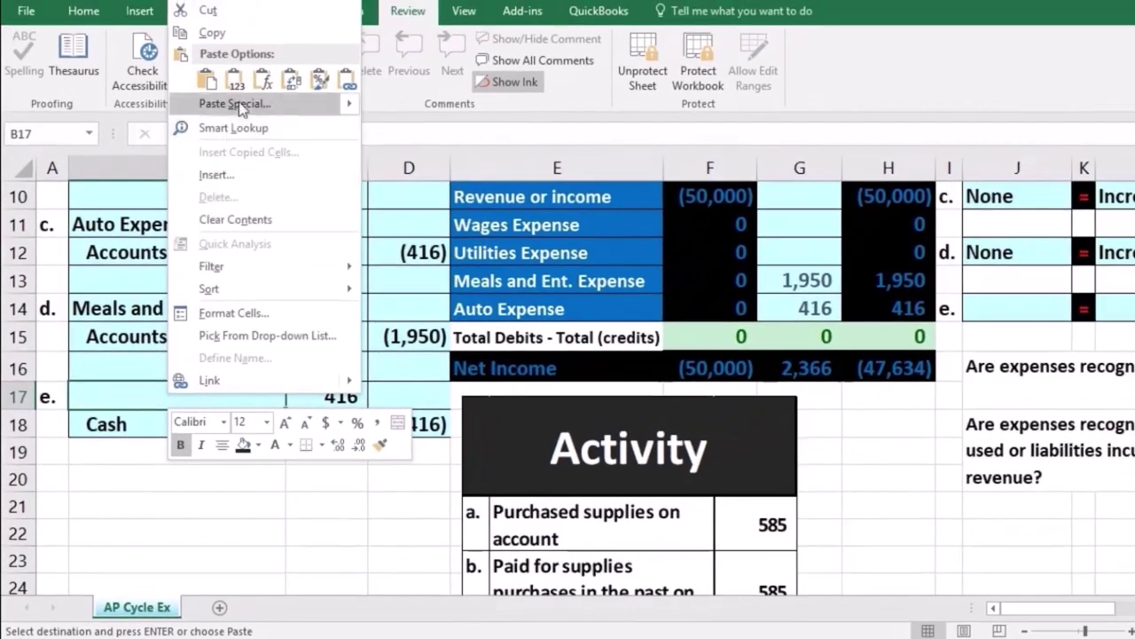
pyautogui.click(236, 84)
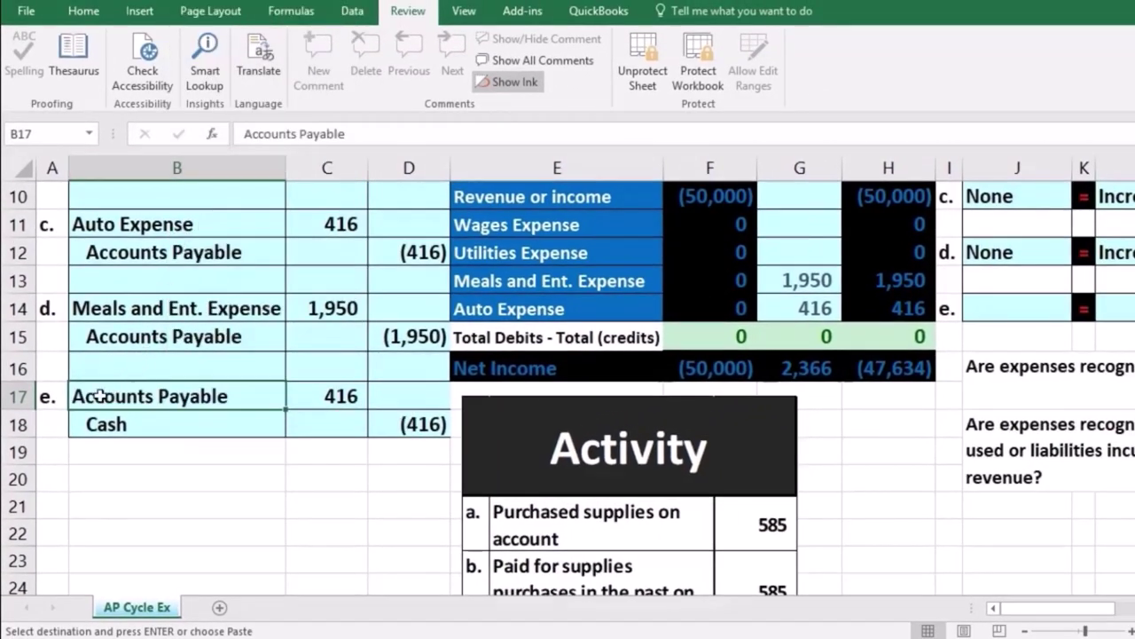
# - Examine the Accounts Payable row in the trial balance against transaction e's debit in C17 and its Cash credit in row 18
pyautogui.click(309, 403)
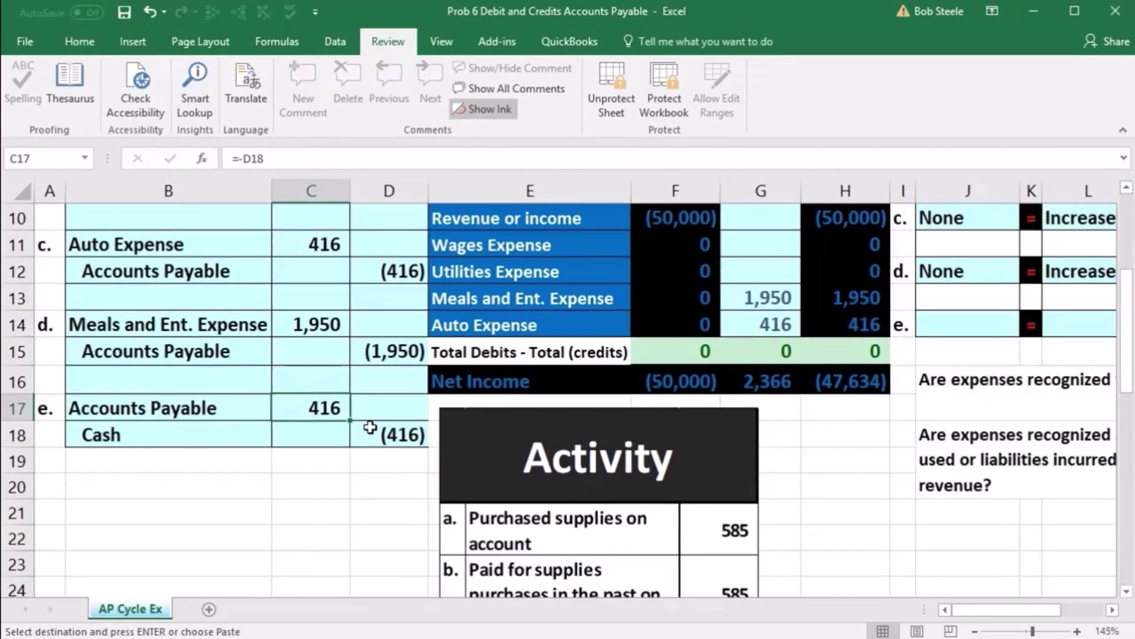
pyautogui.scroll(2, 374, 481)
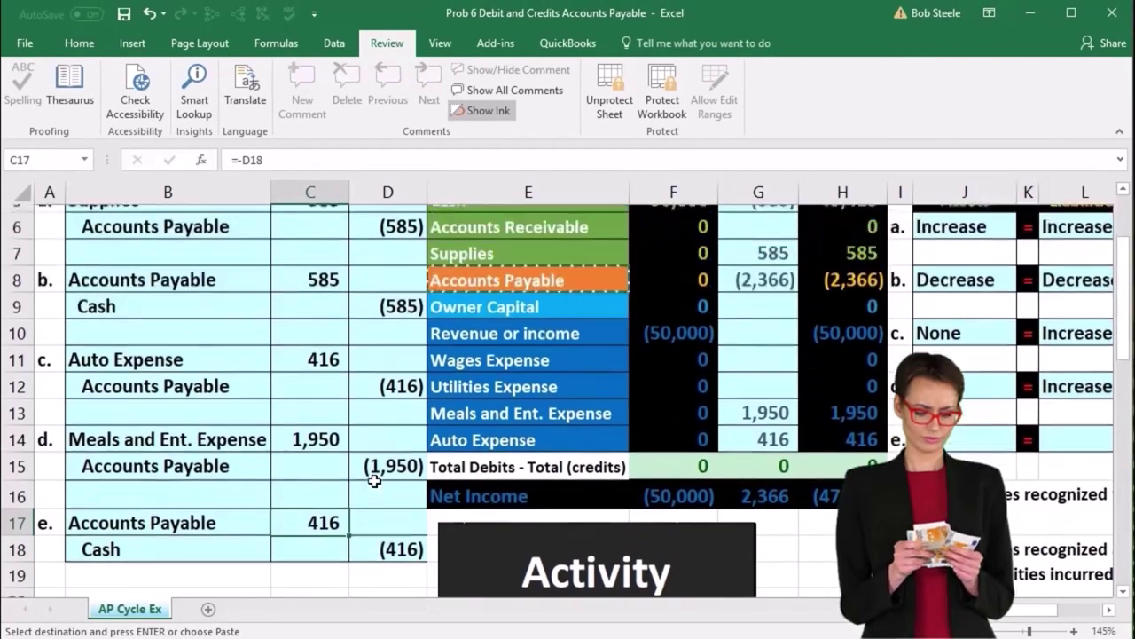
pyautogui.click(491, 337)
pyautogui.moveTo(490, 337); pyautogui.dragTo(827, 334)
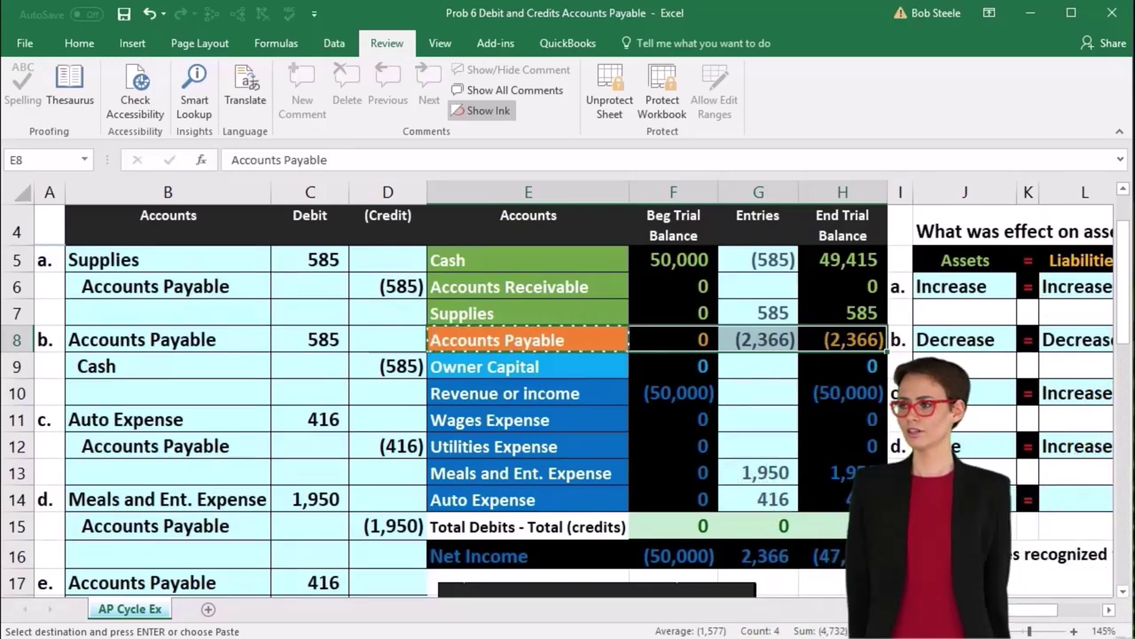
pyautogui.click(528, 340)
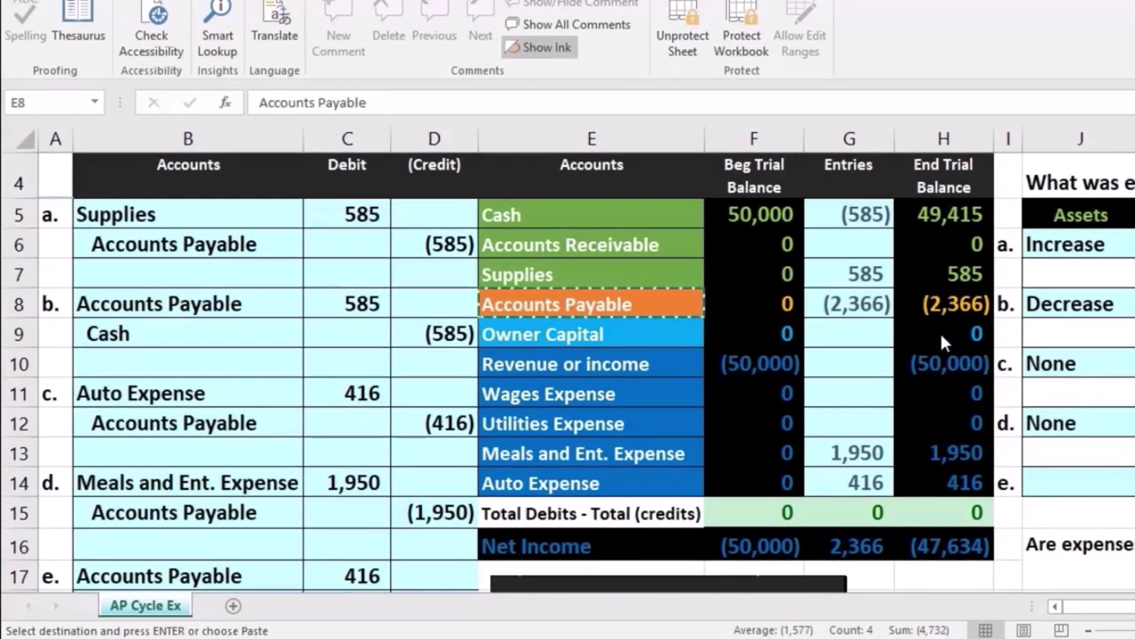
pyautogui.keyDown('shift'); pyautogui.click(943, 303); pyautogui.keyUp('shift')
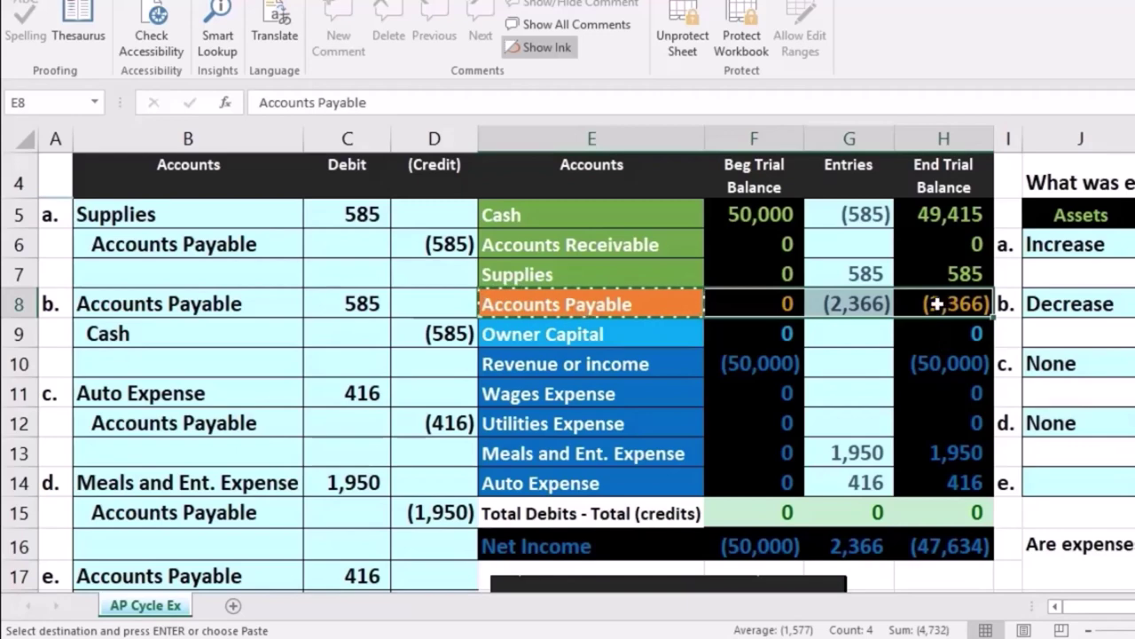
pyautogui.click(936, 303)
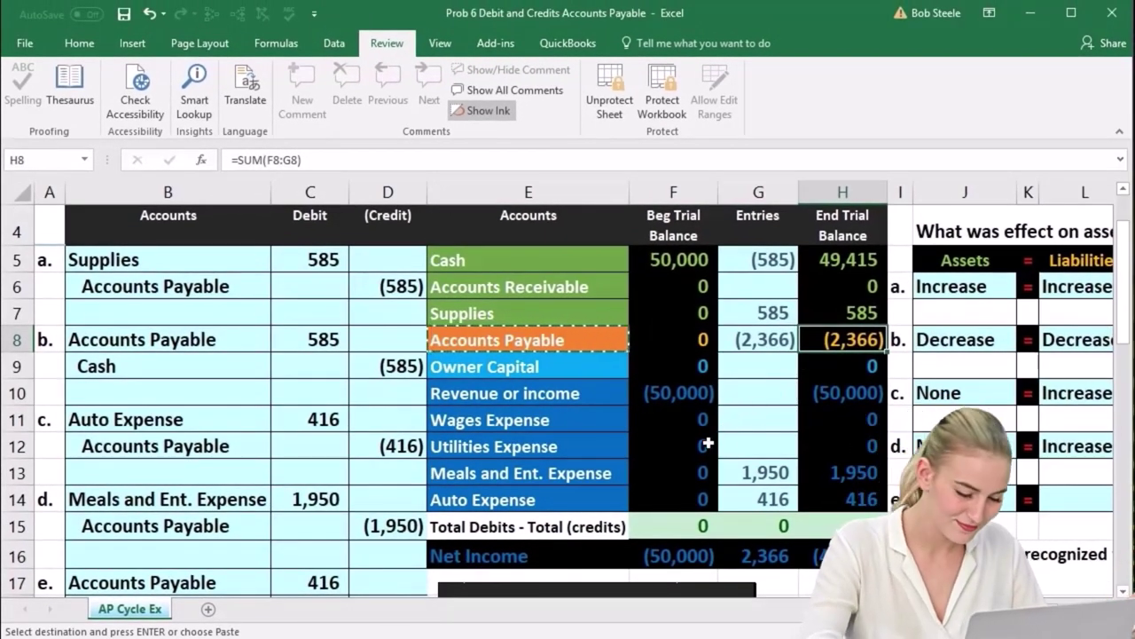
pyautogui.scroll(-2, 709, 443)
pyautogui.click(330, 408)
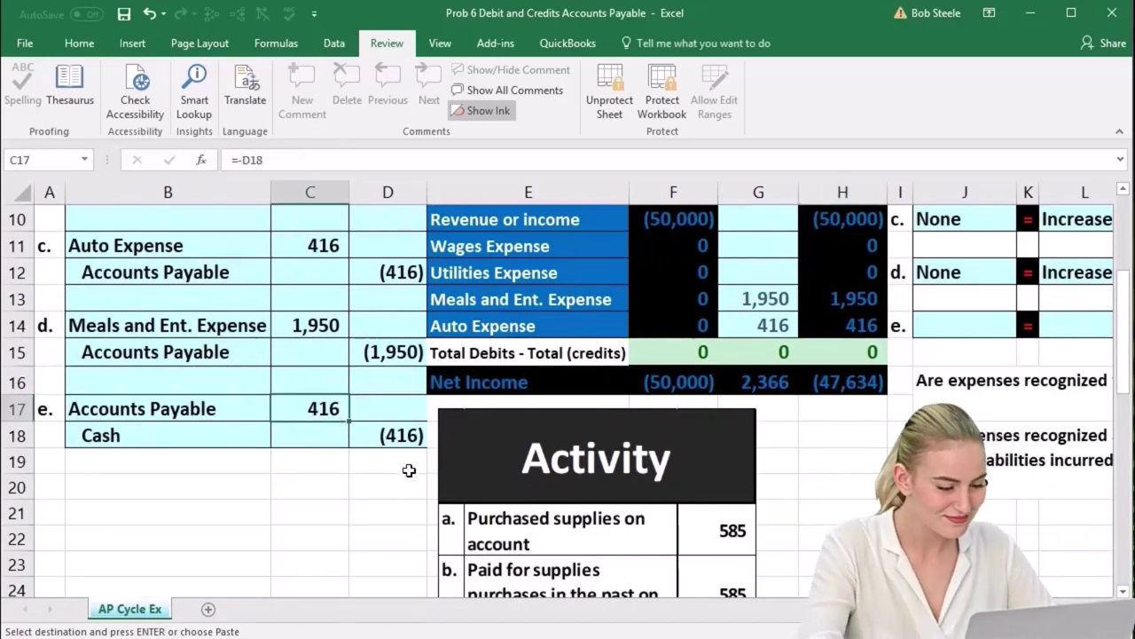
pyautogui.moveTo(203, 429); pyautogui.dragTo(380, 431)
pyautogui.scroll(1, 839, 483)
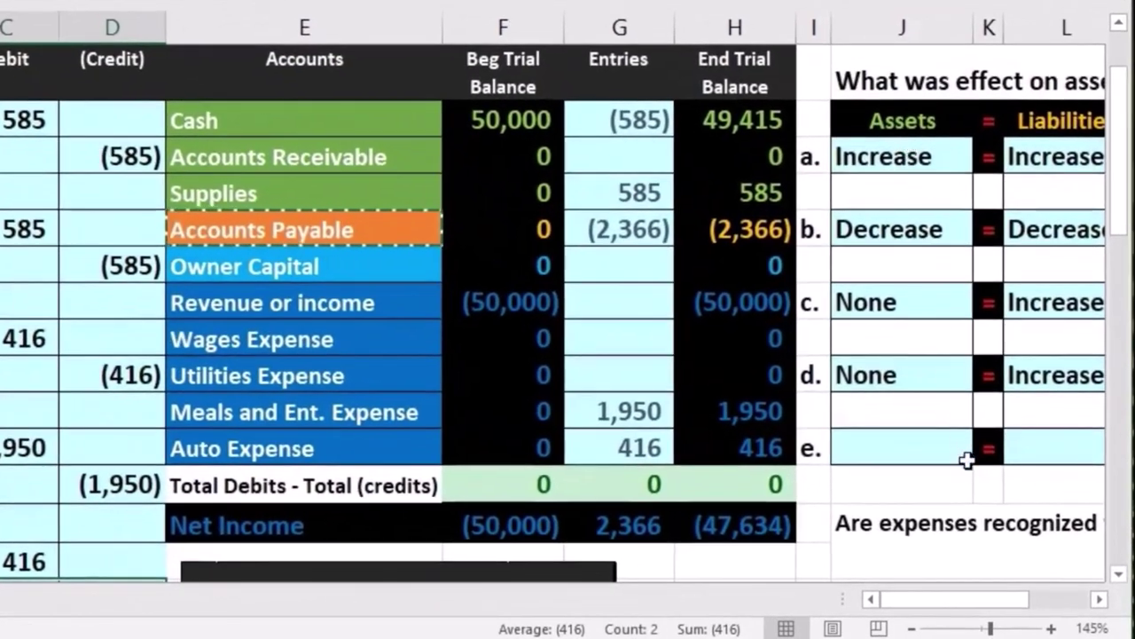
# - State transaction e's effect in row 14 as Decrease for Assets, Decrease for Liabilities and None for Owner's Equity
pyautogui.click(965, 460)
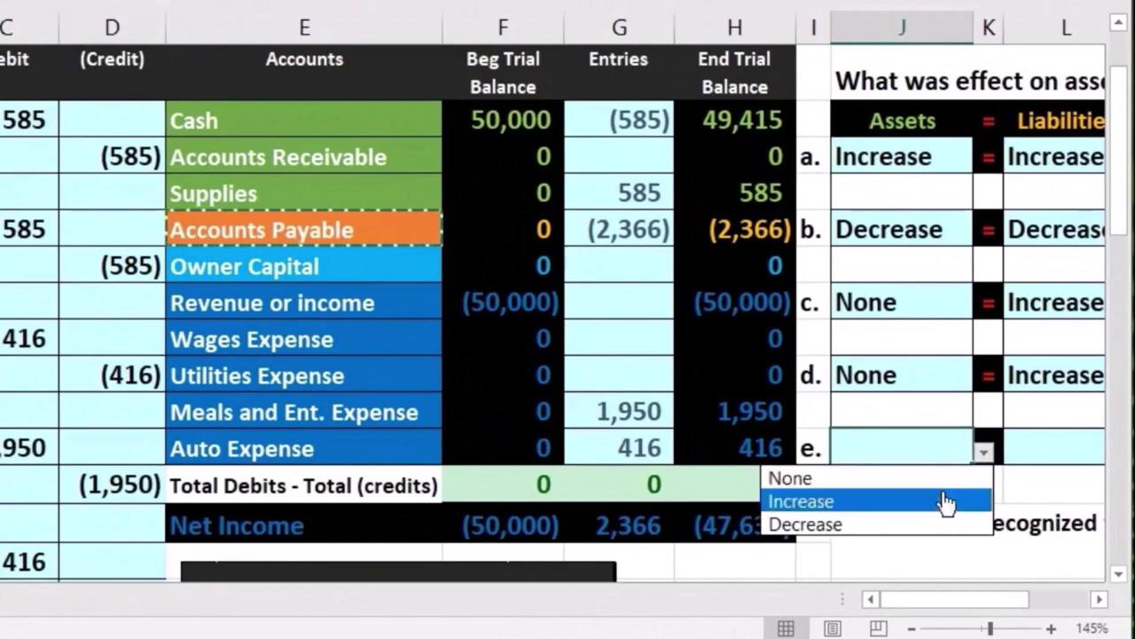
pyautogui.scroll(-2, 936, 519)
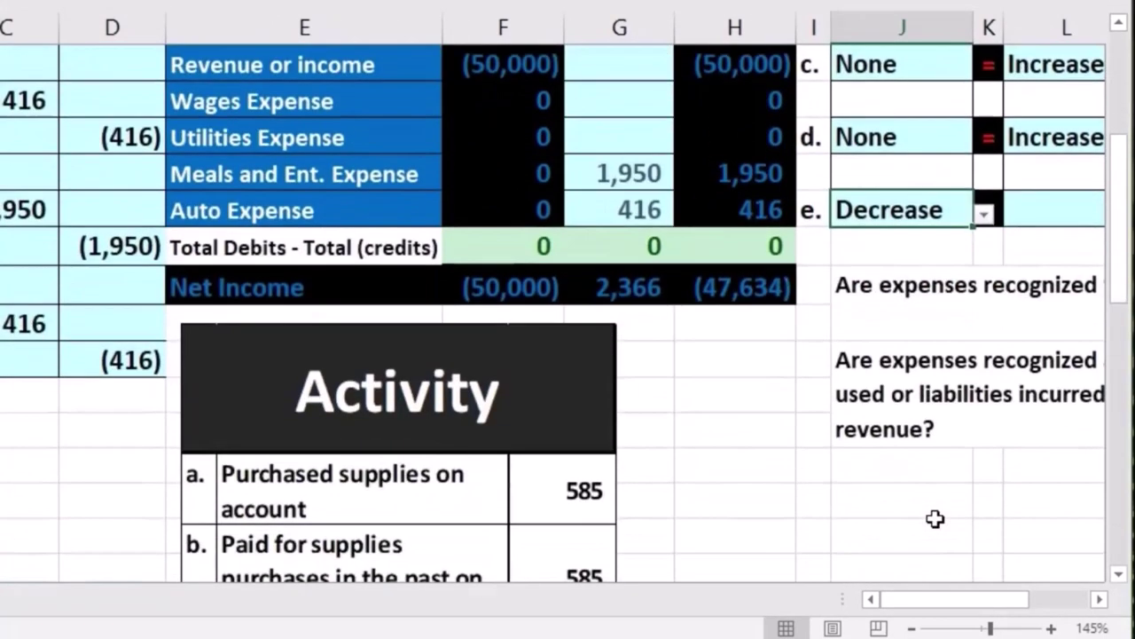
pyautogui.scroll(2, 936, 519)
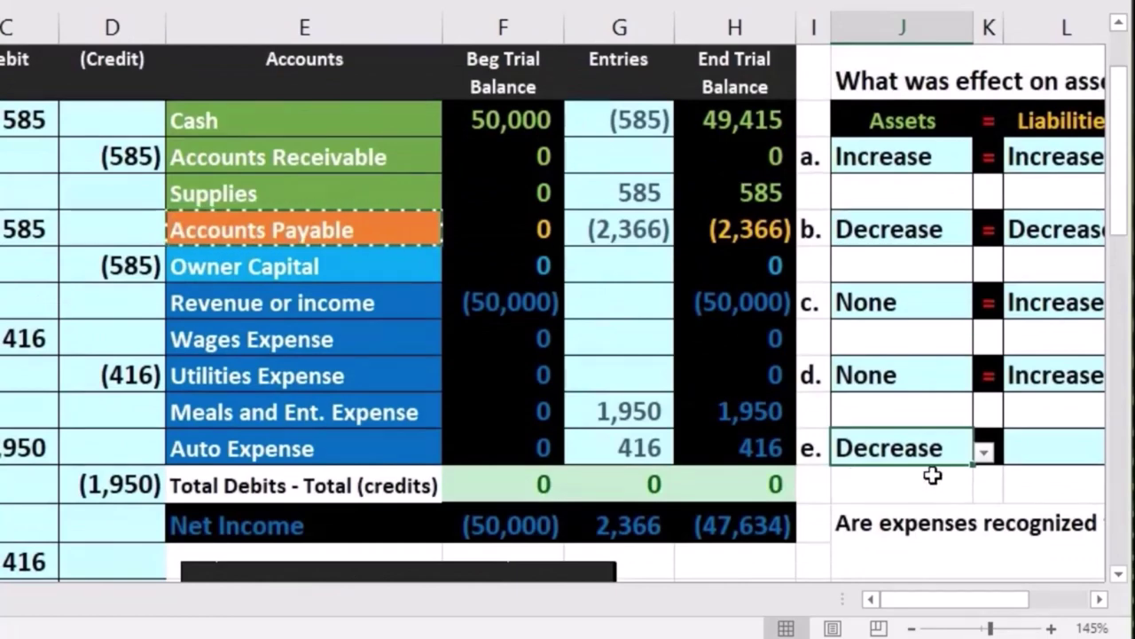
pyautogui.click(1066, 453)
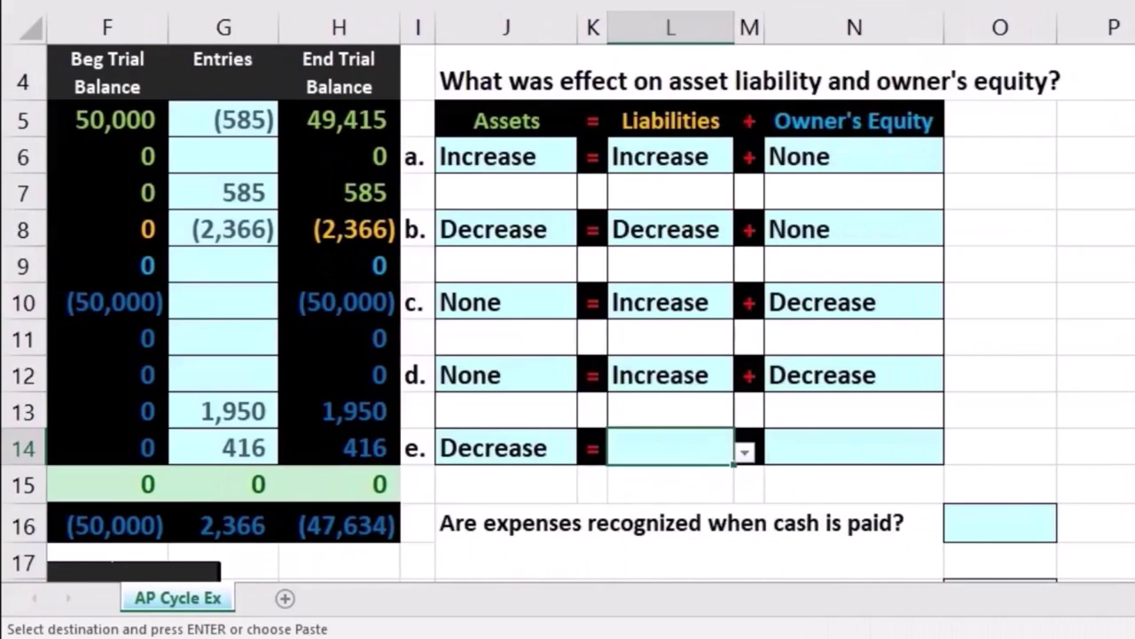
pyautogui.click(745, 454)
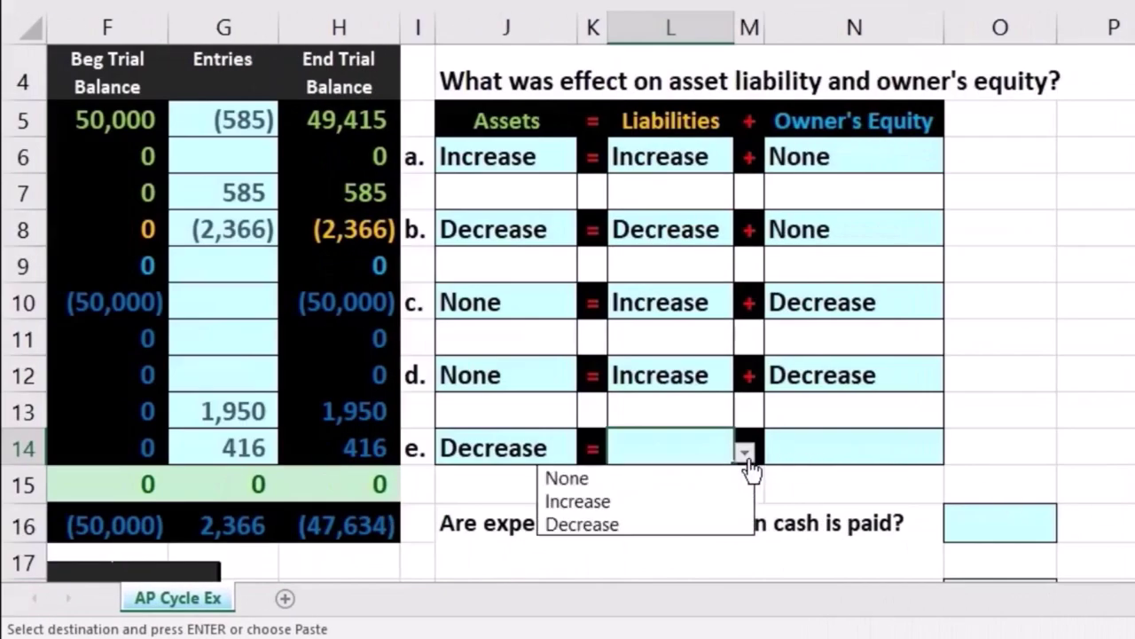
pyautogui.click(722, 524)
pyautogui.click(827, 454)
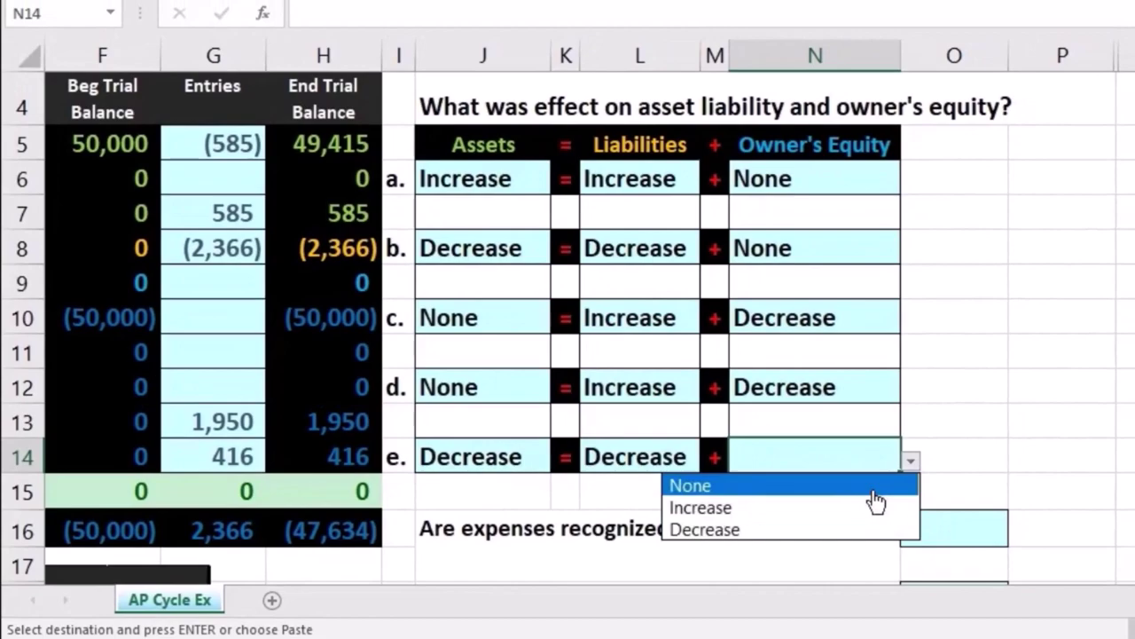
pyautogui.click(873, 493)
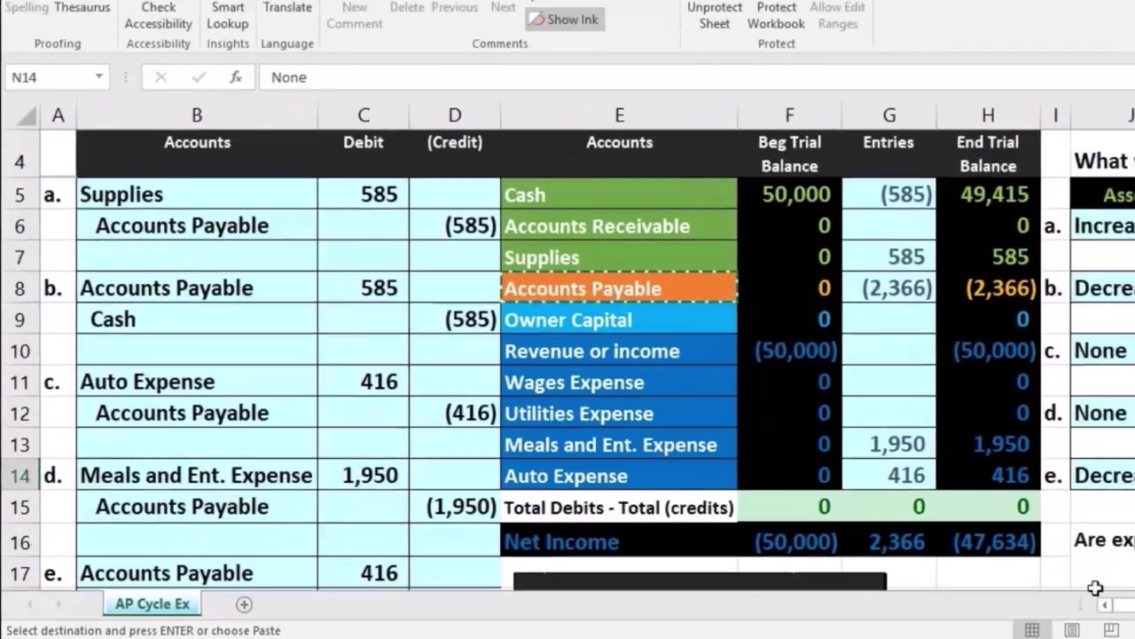
# - Post transaction e's debit to Accounts Payable by extending the Entries formula in G8 to =D6+C8+D12+D15+C17
pyautogui.scroll(-2, 651, 569)
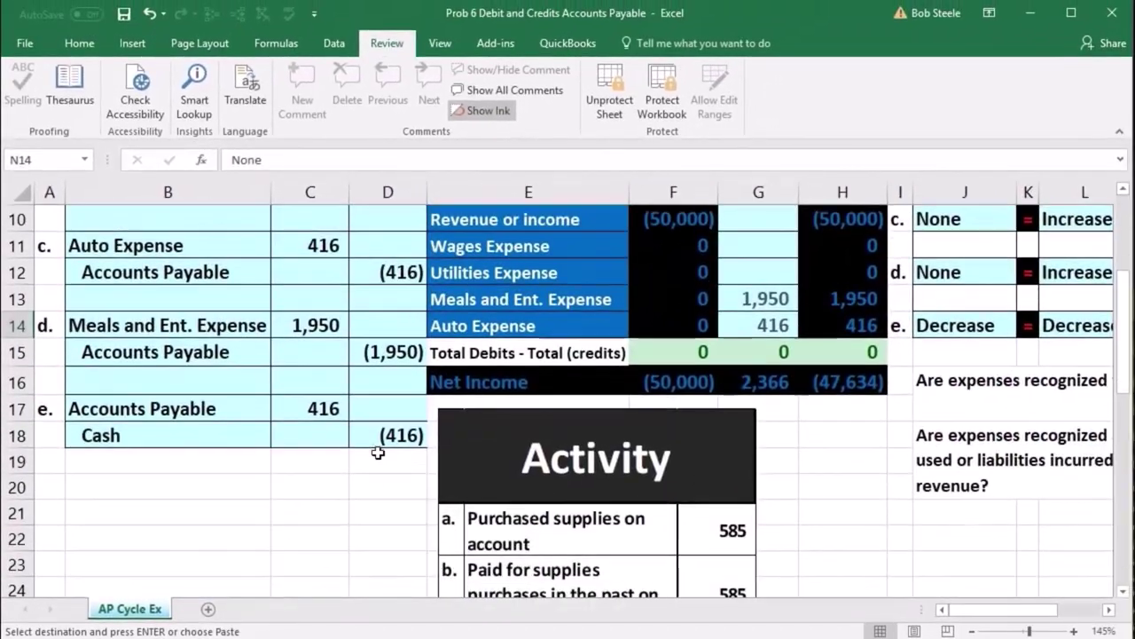
pyautogui.click(324, 408)
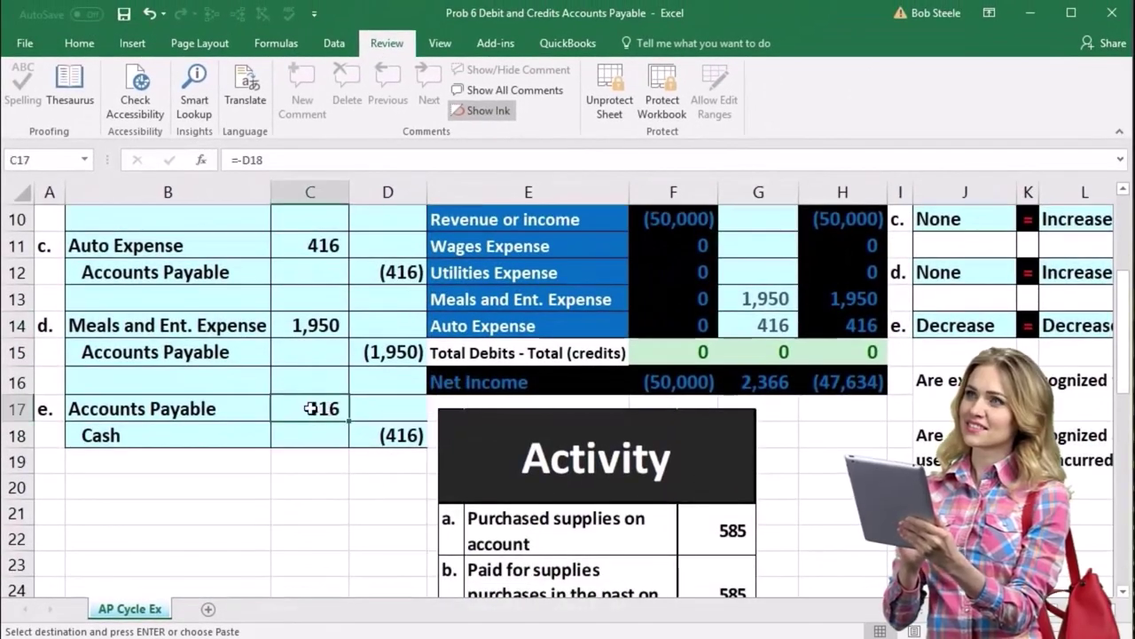
pyautogui.scroll(1, 320, 443)
pyautogui.scroll(2, 320, 444)
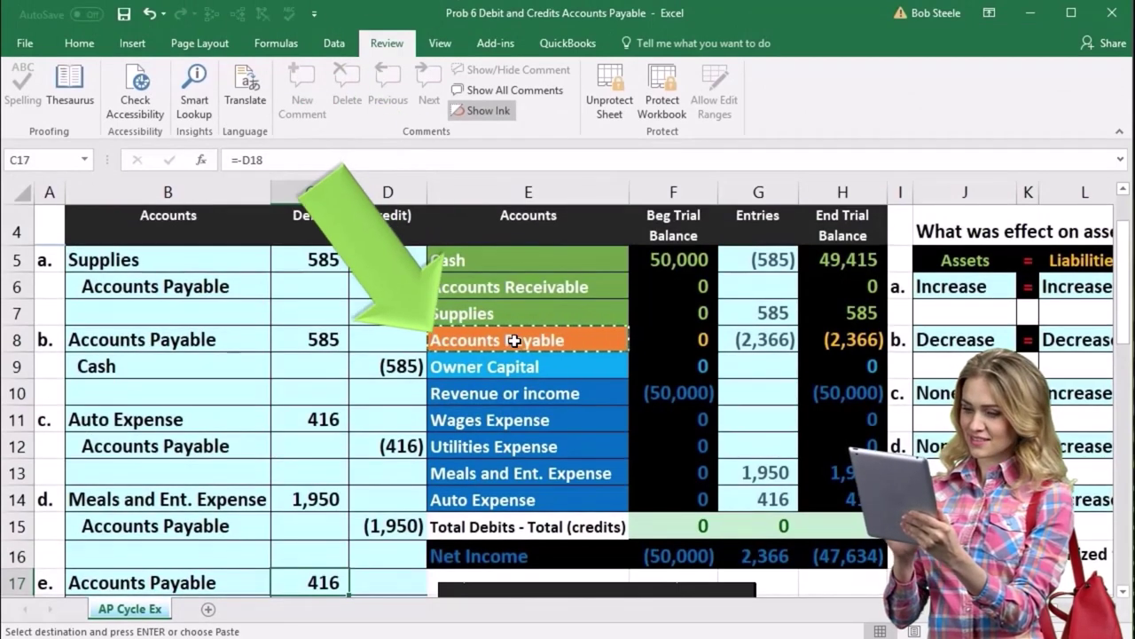
pyautogui.click(734, 341)
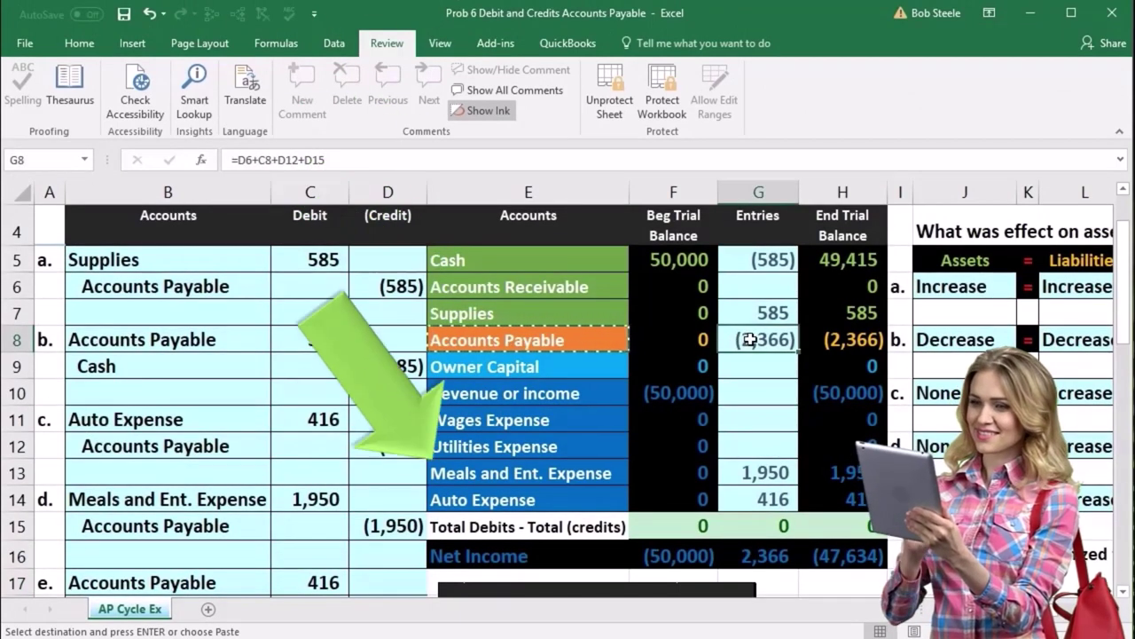
pyautogui.doubleClick(754, 341)
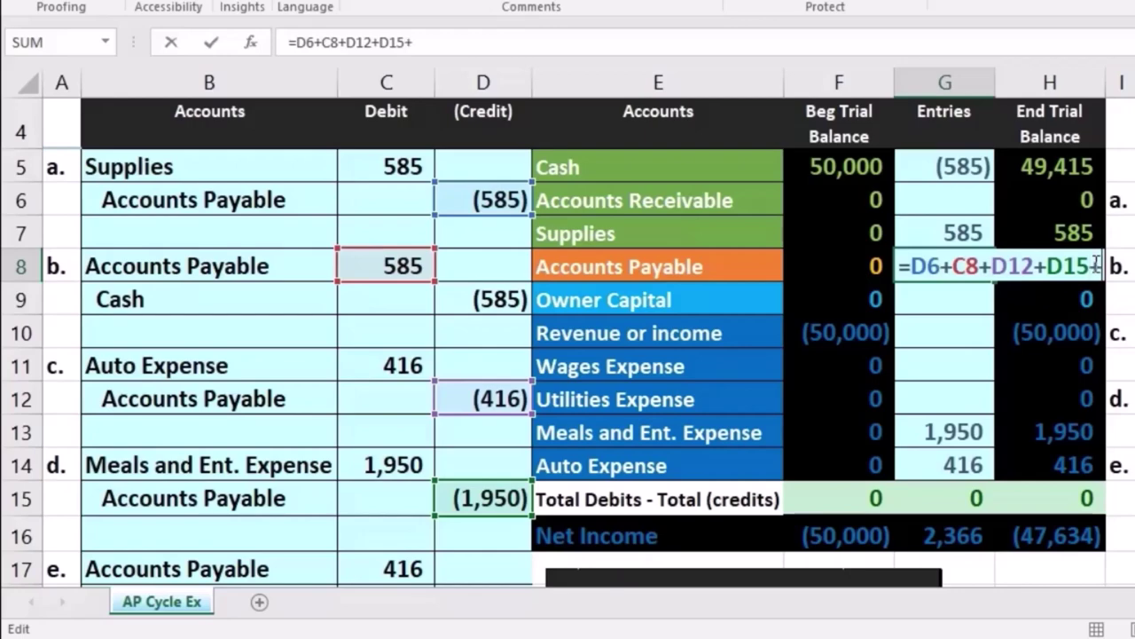
pyautogui.scroll(-2, 491, 388)
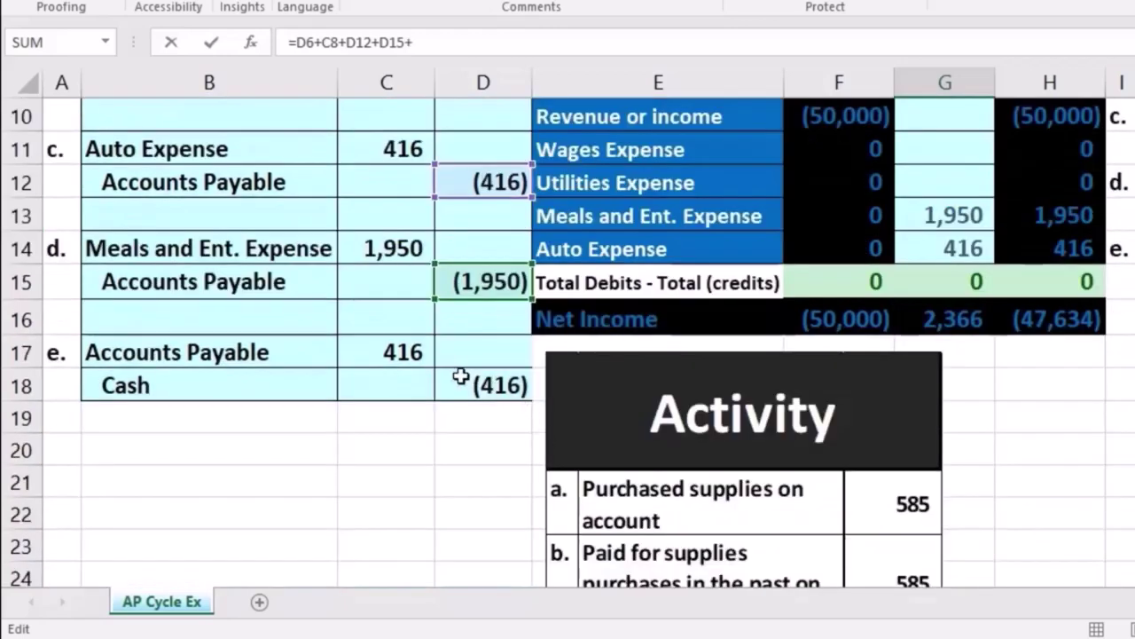
pyautogui.scroll(3, 772, 412)
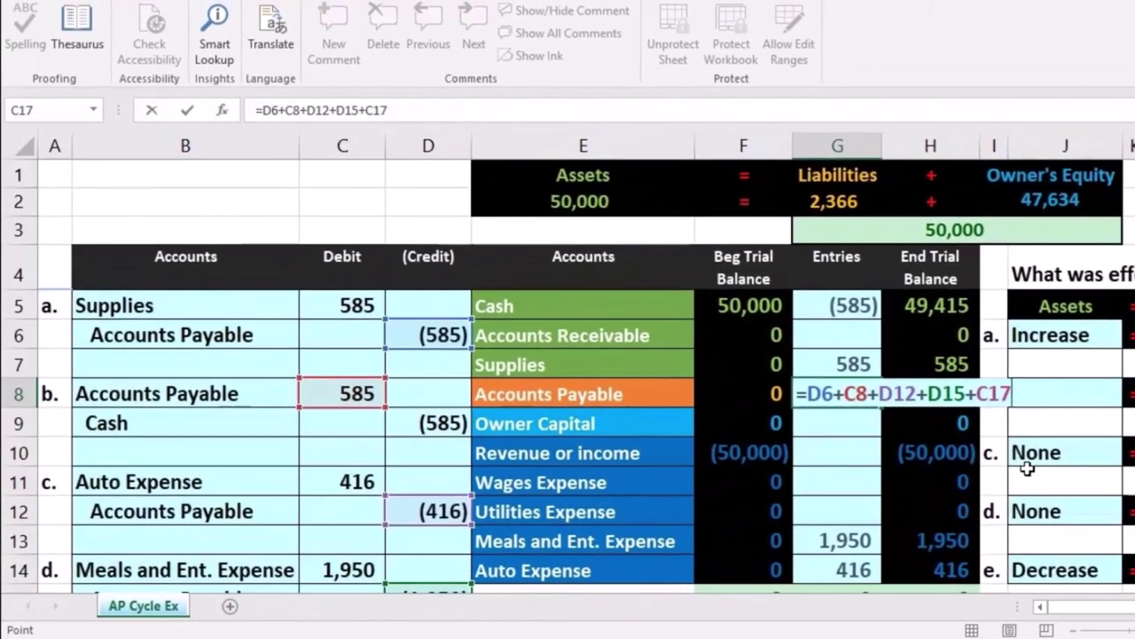
pyautogui.press('Return')
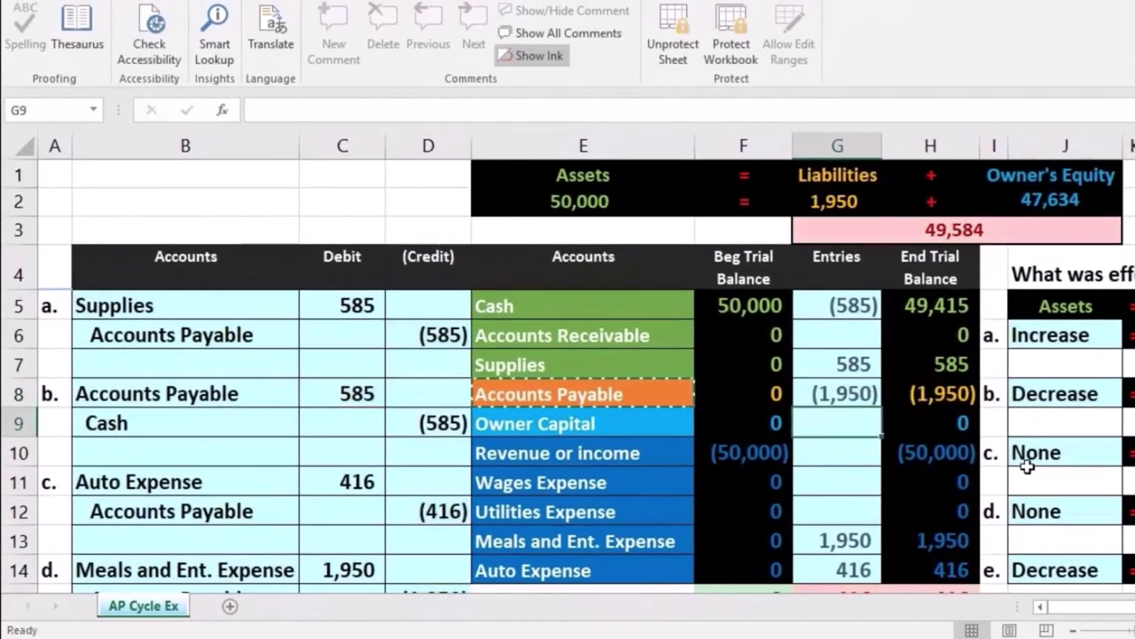
pyautogui.click(923, 397)
# - Post transaction e's Cash credit from D18 to the trial balance by extending the Entries formula in G5 to =D9+D18
pyautogui.scroll(-2, 923, 396)
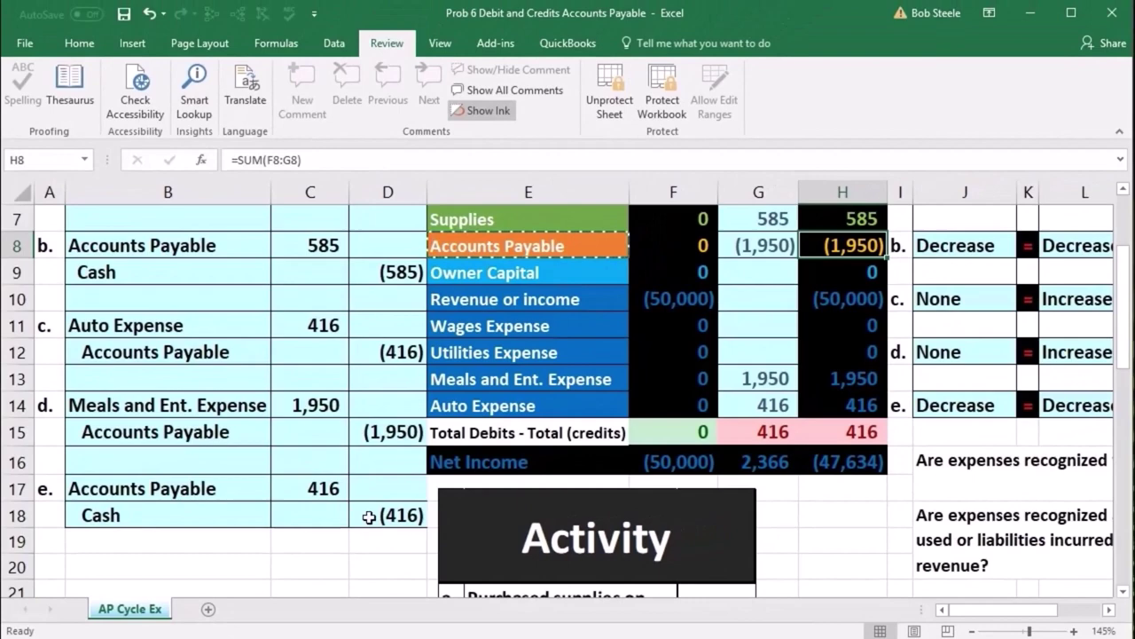
pyautogui.moveTo(369, 516); pyautogui.dragTo(379, 517)
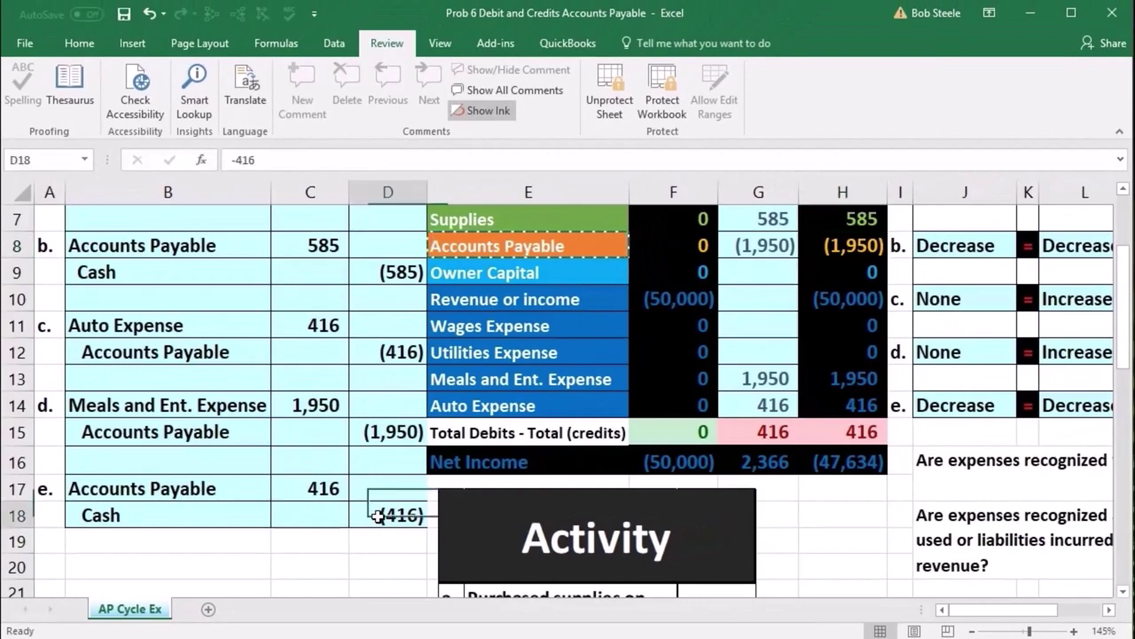
pyautogui.scroll(2, 379, 516)
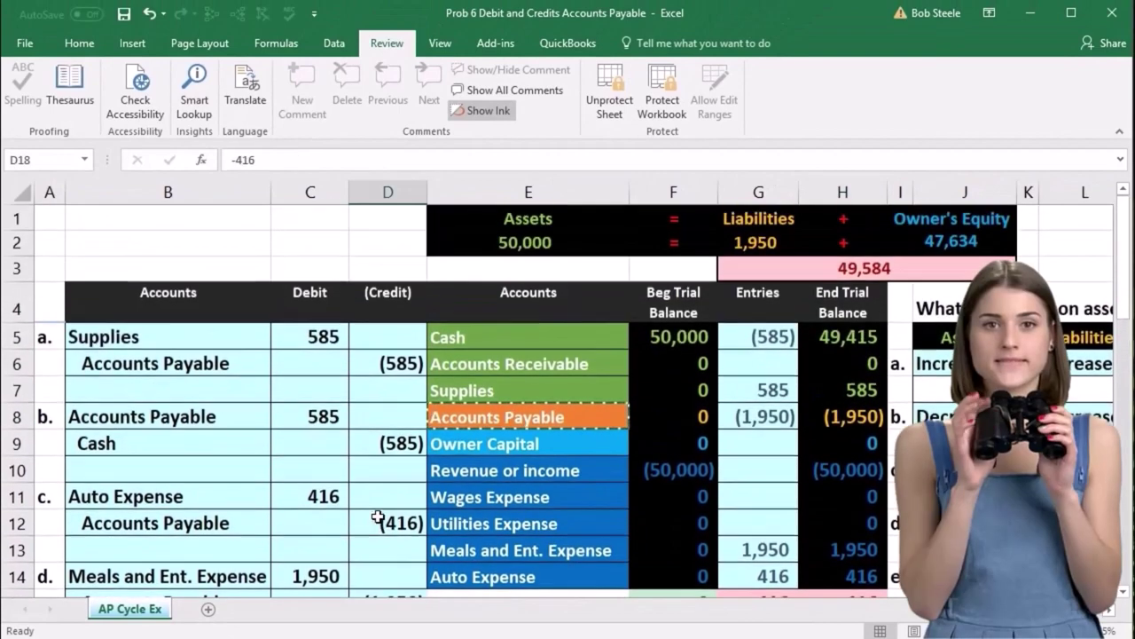
pyautogui.click(497, 335)
pyautogui.click(755, 337)
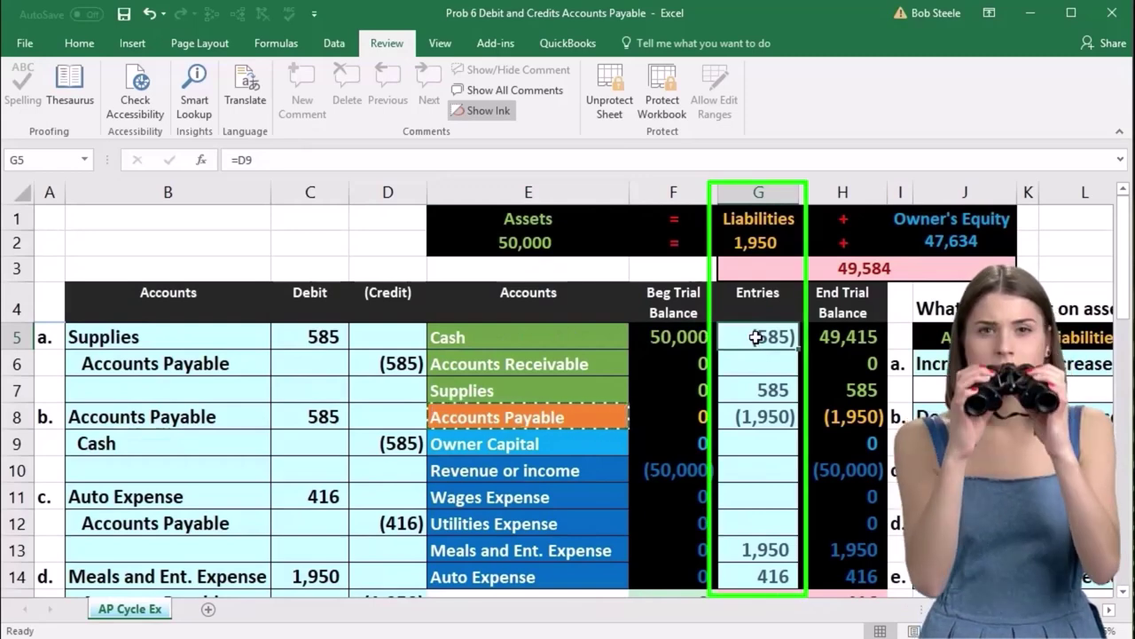
pyautogui.doubleClick(755, 337)
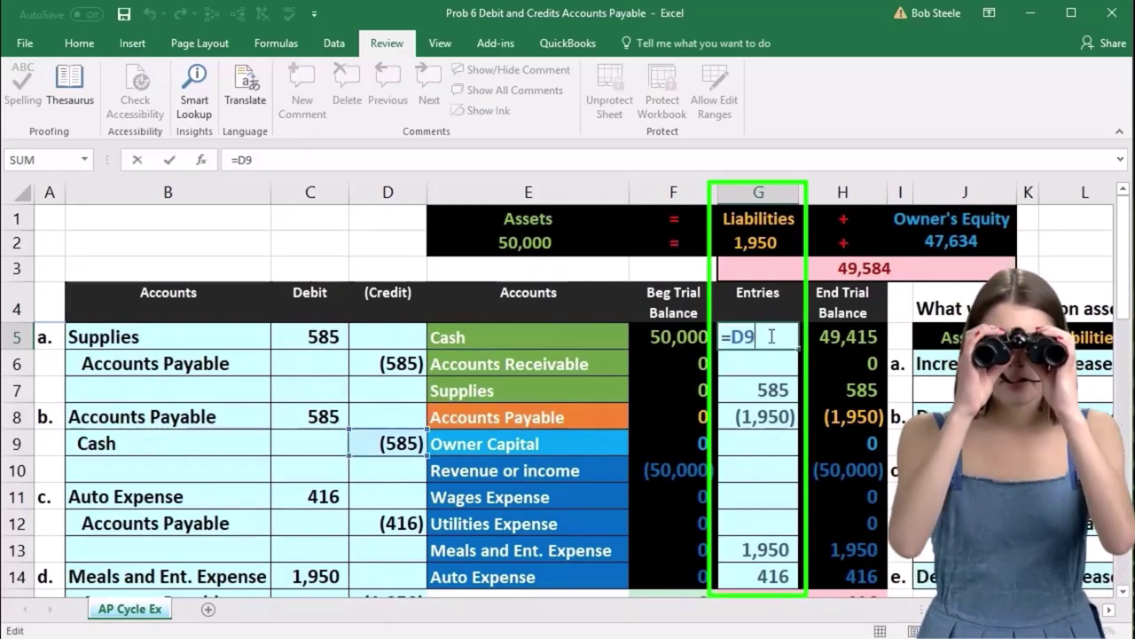
pyautogui.write('+')
pyautogui.scroll(-2, 771, 335)
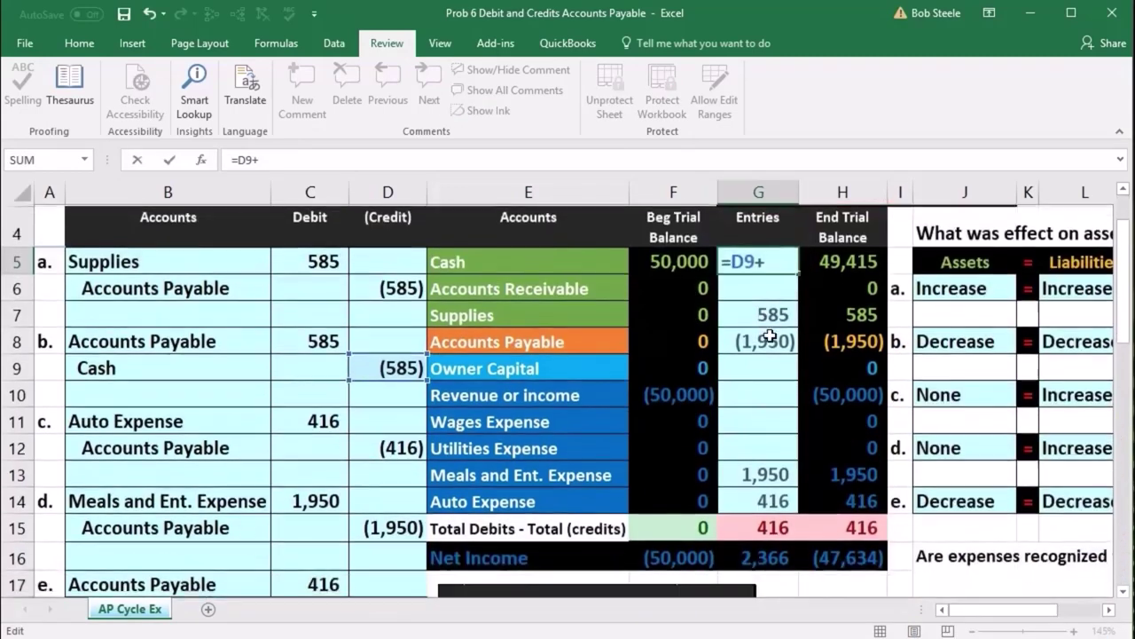
pyautogui.click(399, 514)
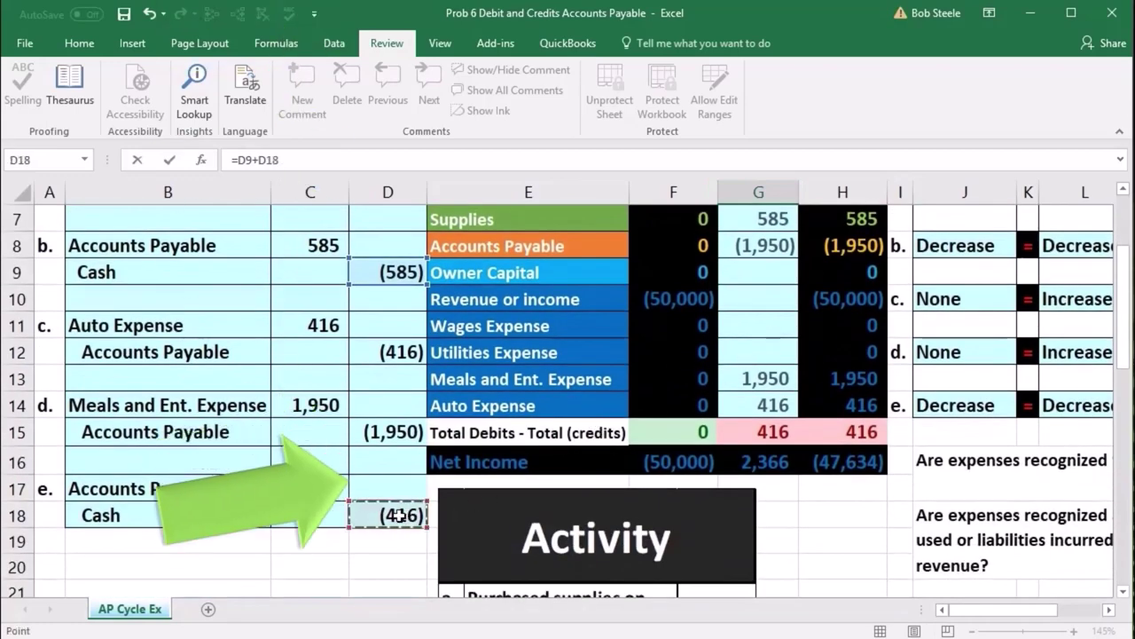
pyautogui.scroll(2, 401, 514)
pyautogui.press('Return')
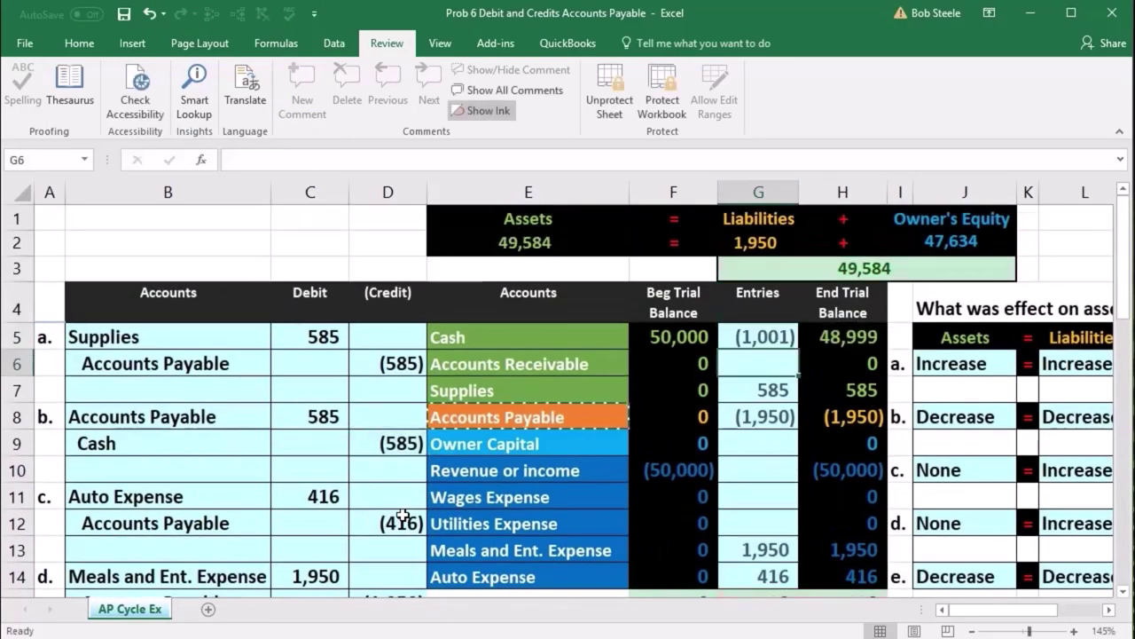
# - Check the Cash entries formula in G5, the ending Cash balance, the debits-minus-credits total and the net income
pyautogui.doubleClick(753, 335)
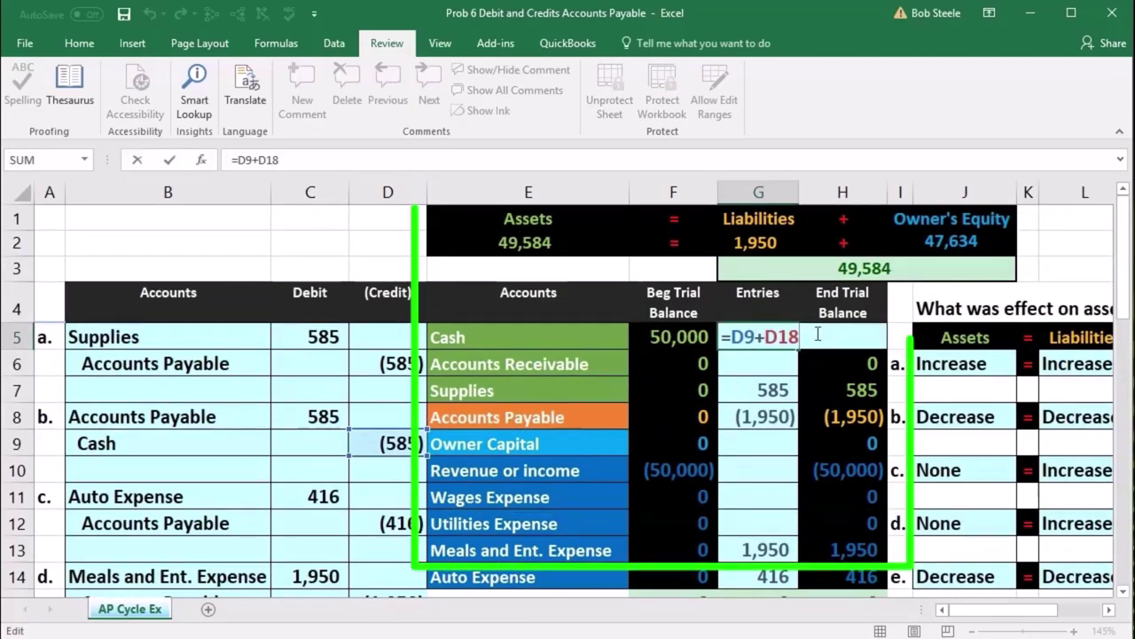
pyautogui.press('Return')
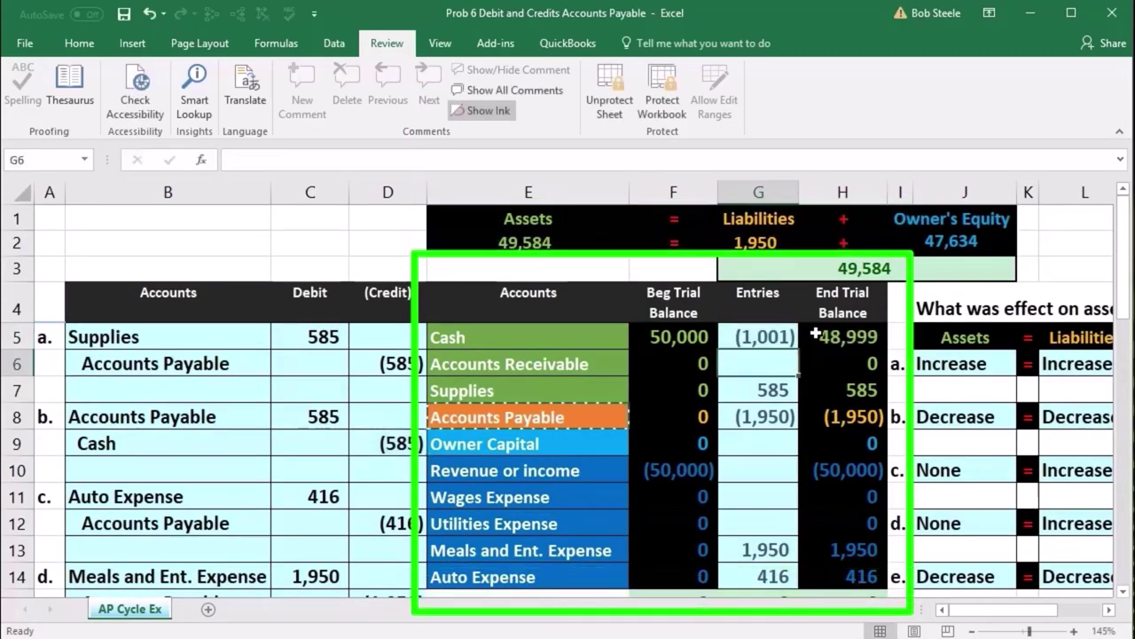
pyautogui.click(830, 339)
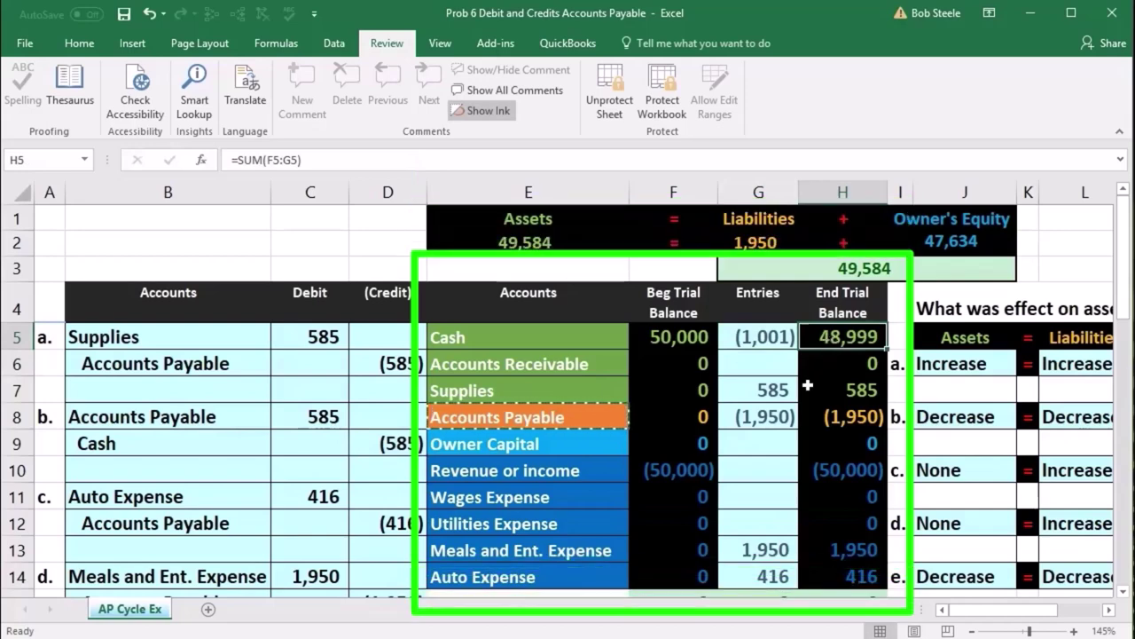
pyautogui.scroll(-2, 803, 391)
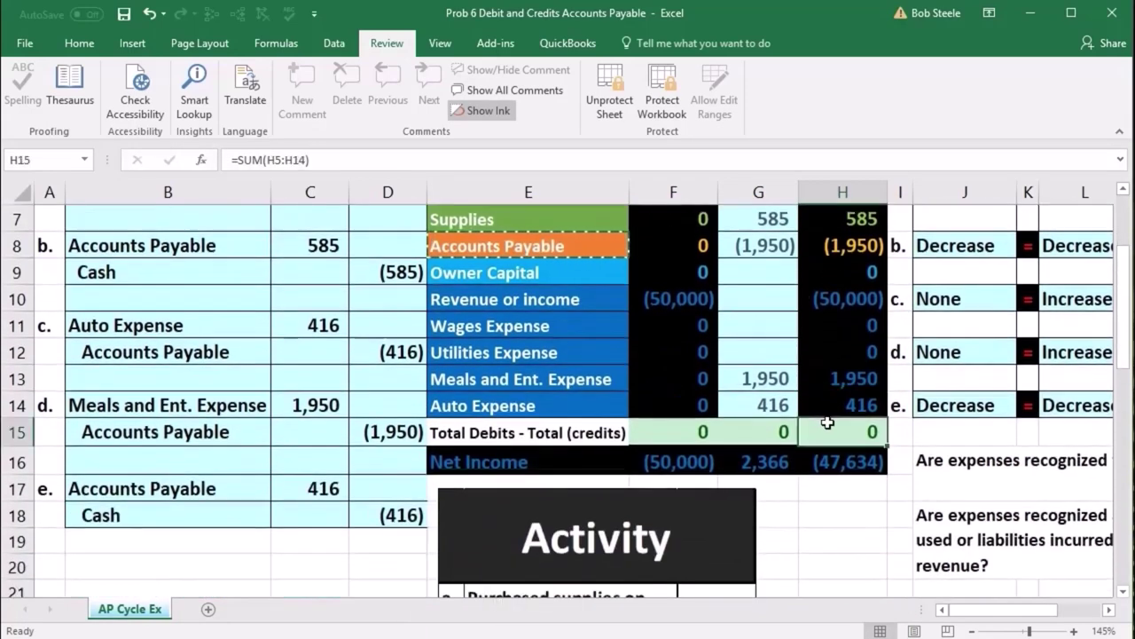
pyautogui.click(840, 466)
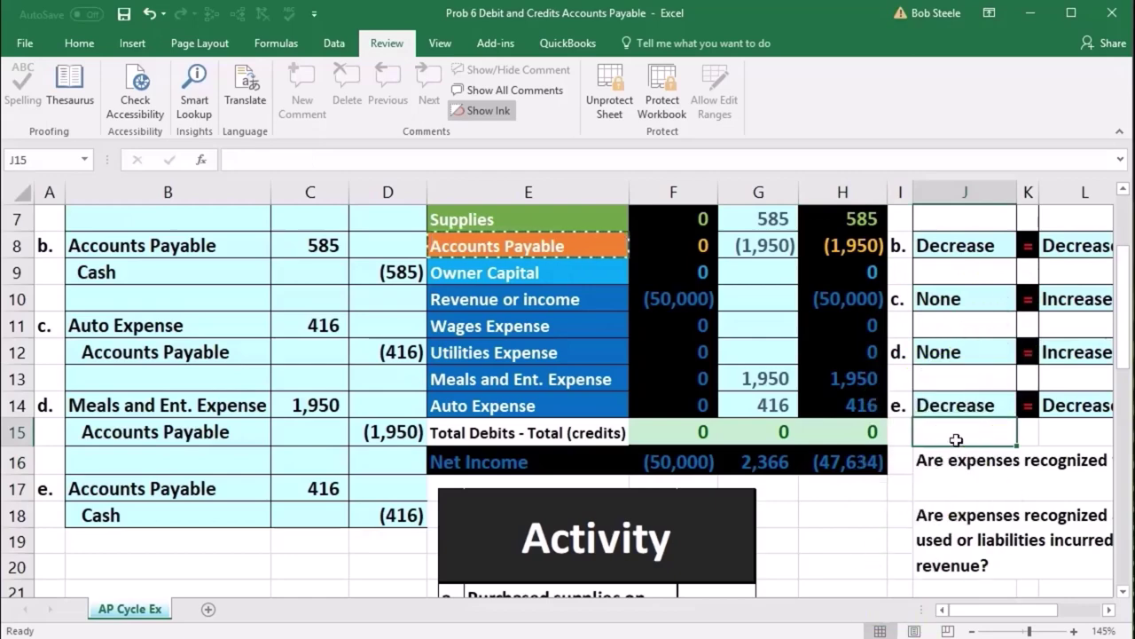
# - Answer No in O16 to the question whether expenses are recognized when cash is paid
pyautogui.press('Up')
pyautogui.press('Right')
pyautogui.press('Right')
pyautogui.press('Right')
pyautogui.press('Right')
pyautogui.press('Right')
pyautogui.press('Down')
pyautogui.press('Home')
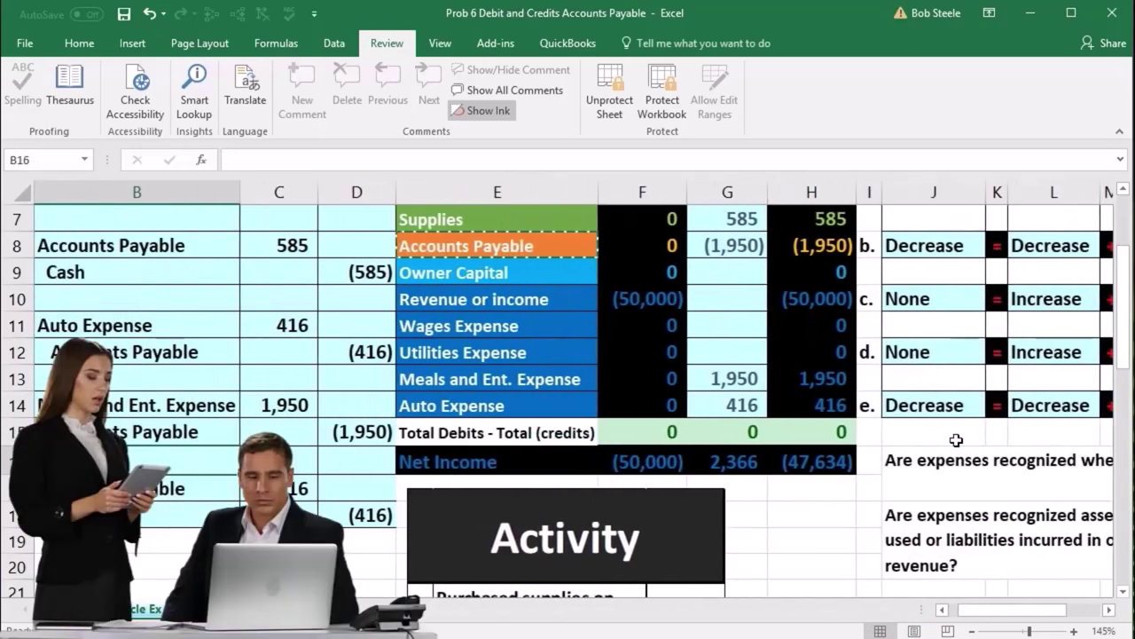
pyautogui.moveTo(998, 609); pyautogui.dragTo(1043, 625)
pyautogui.click(745, 460)
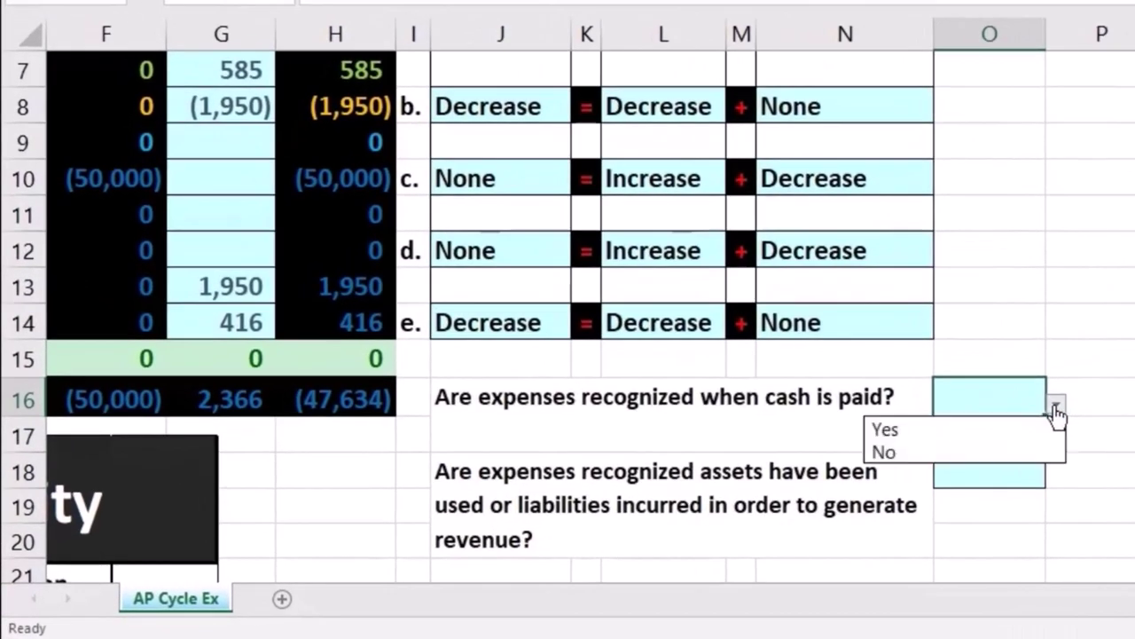
pyautogui.click(1026, 447)
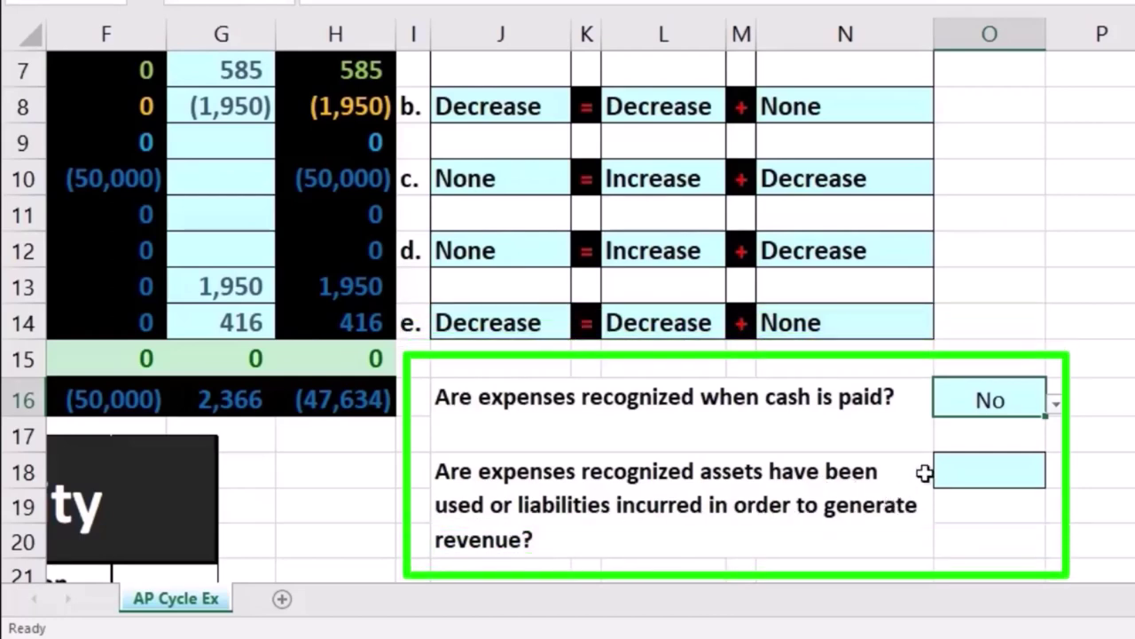
# - Answer Yes in O18 to whether expenses are recognized when assets are used or liabilities incurred to generate revenue
pyautogui.click(978, 477)
pyautogui.click(1054, 479)
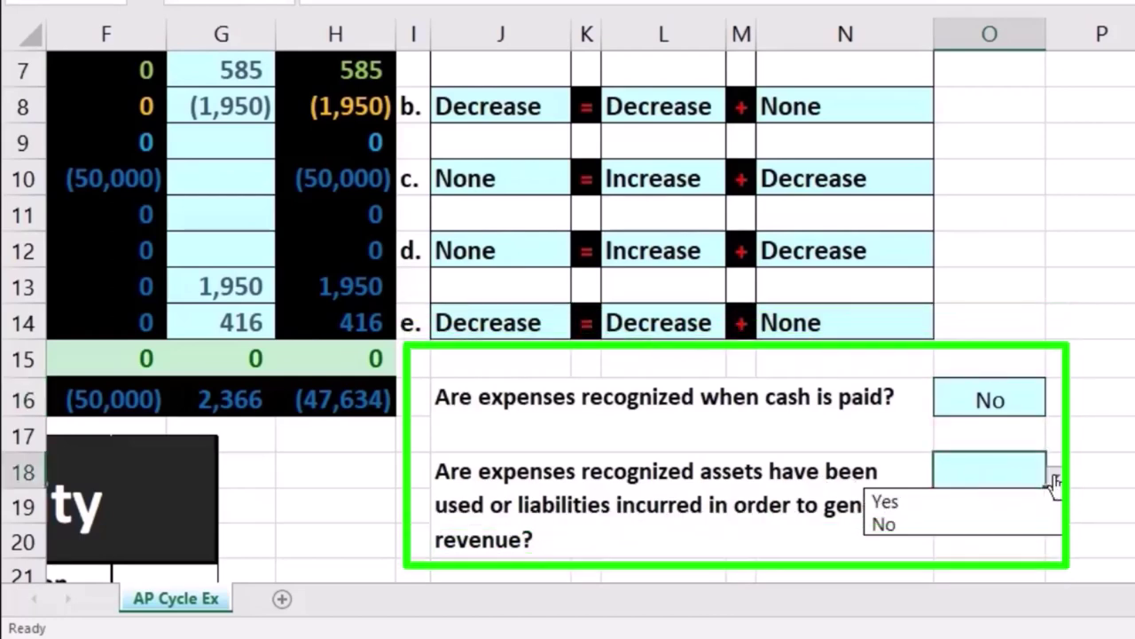
pyautogui.click(1043, 498)
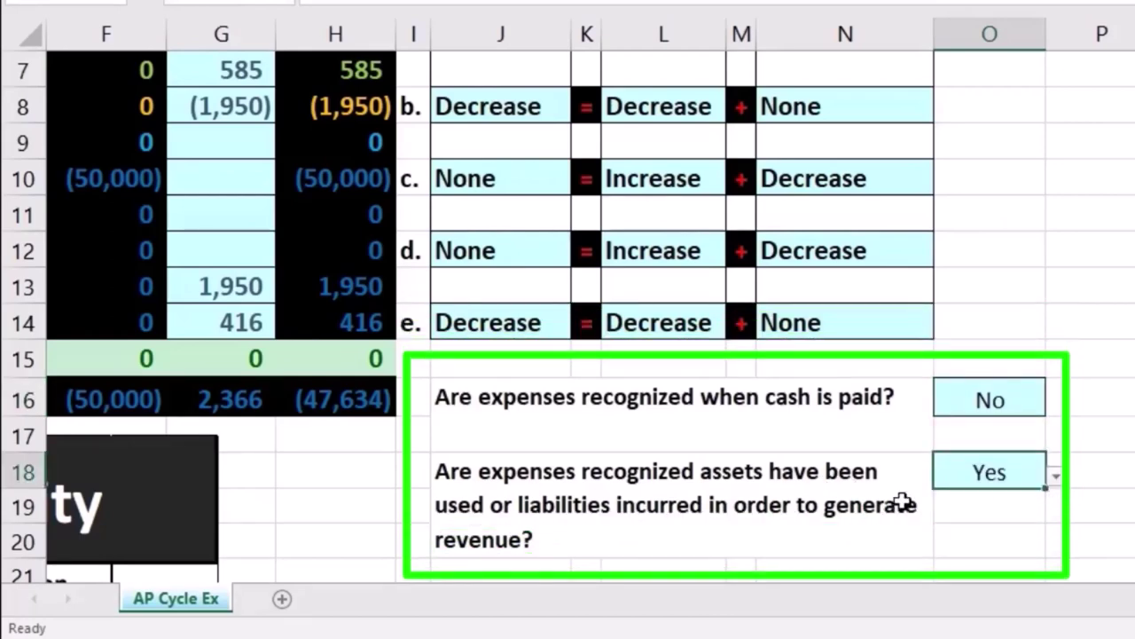